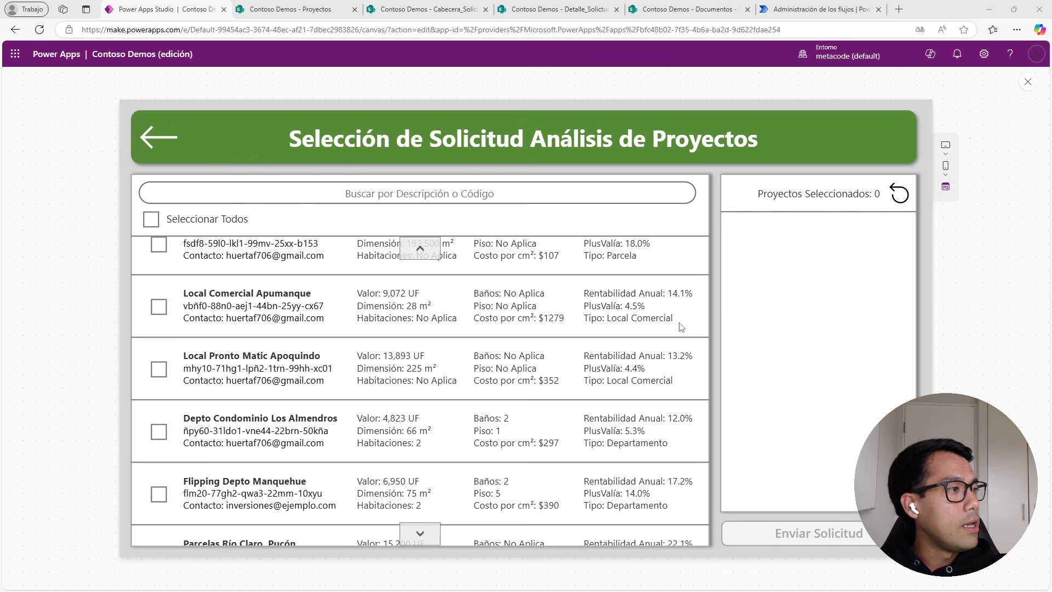
Examine the type, dimension, bathroom and floor details of the projects listed in the selection gallery.
left_click_drag(672, 319, 608, 322)
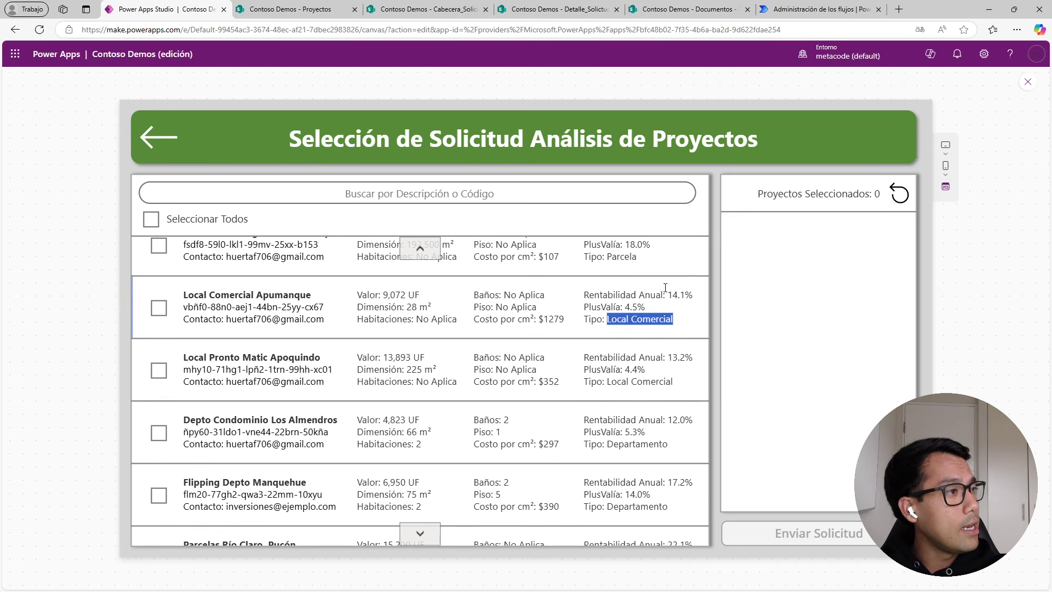
left_click_drag(652, 263, 613, 257)
left_click_drag(672, 448, 608, 449)
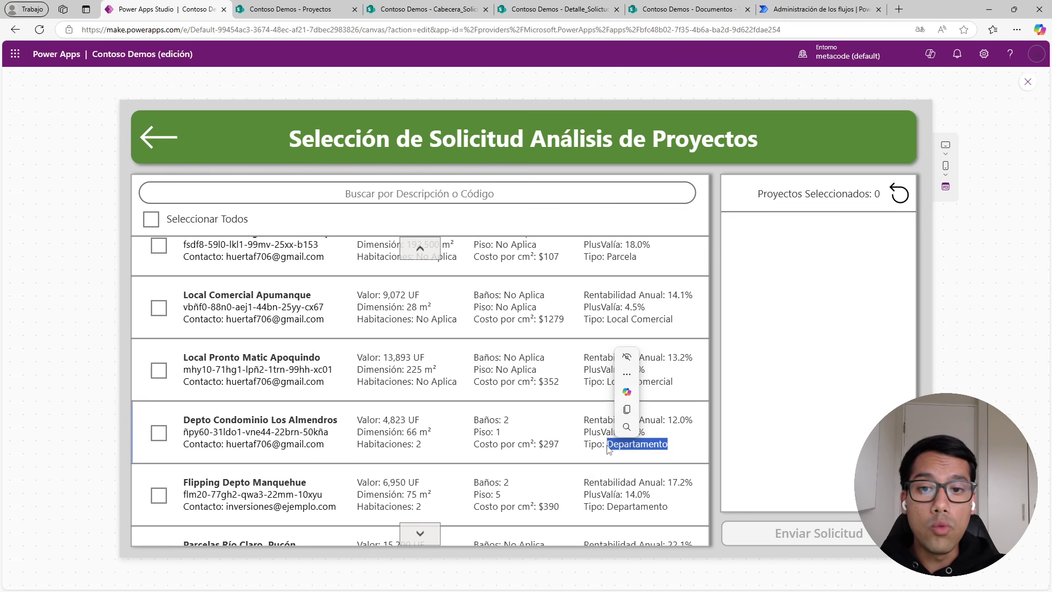
left_click_drag(432, 360, 409, 372)
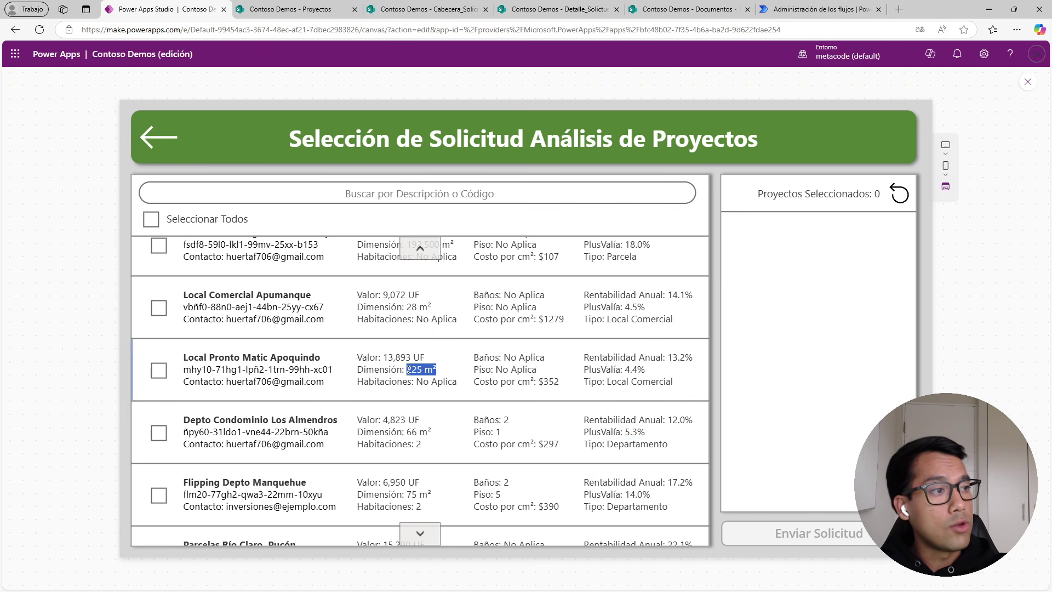
left_click_drag(544, 359, 504, 360)
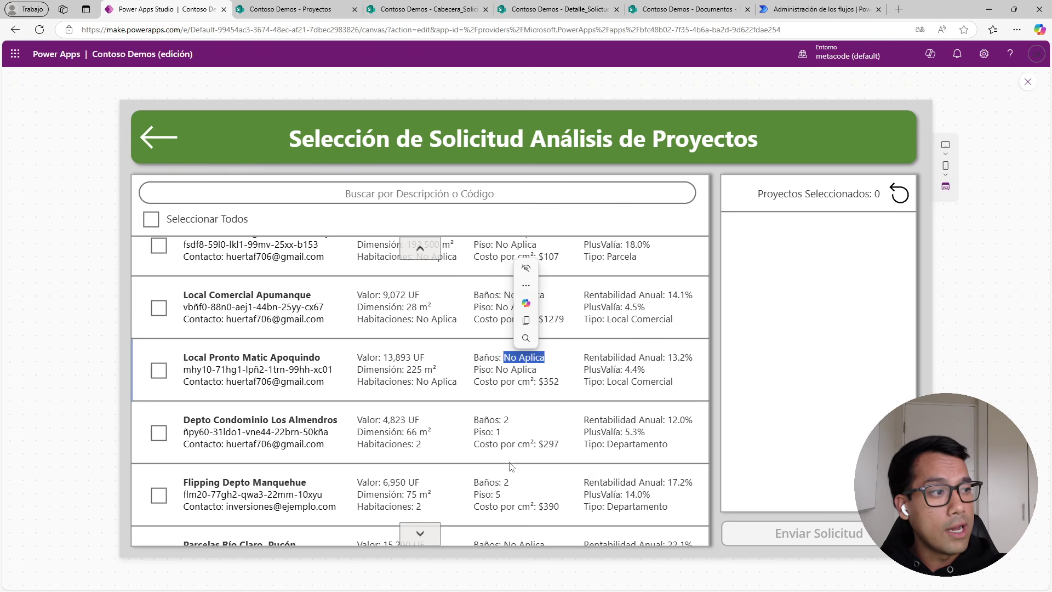
left_click_drag(511, 420, 496, 432)
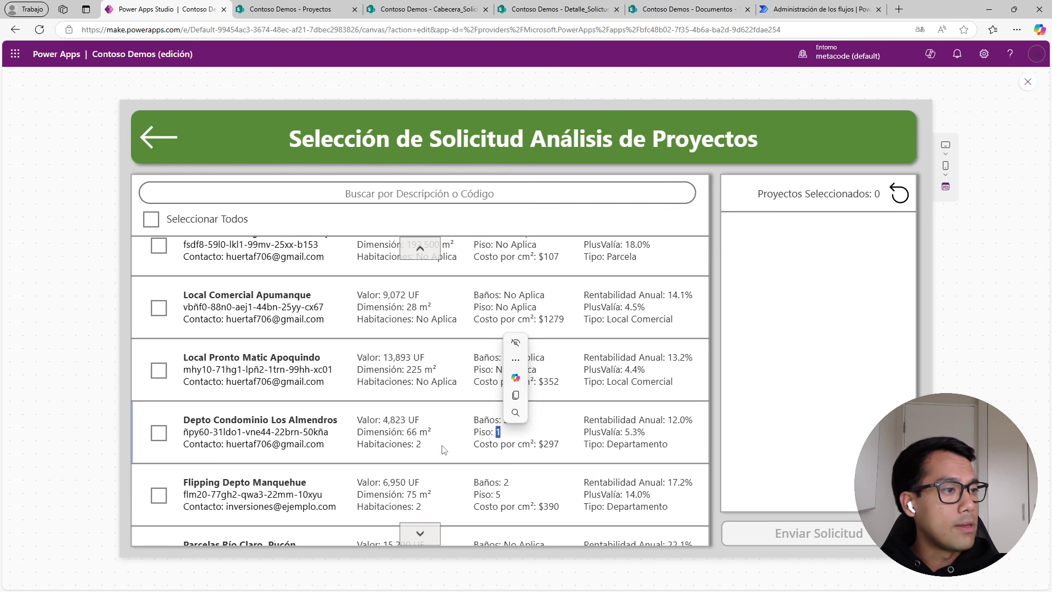
left_click(427, 446)
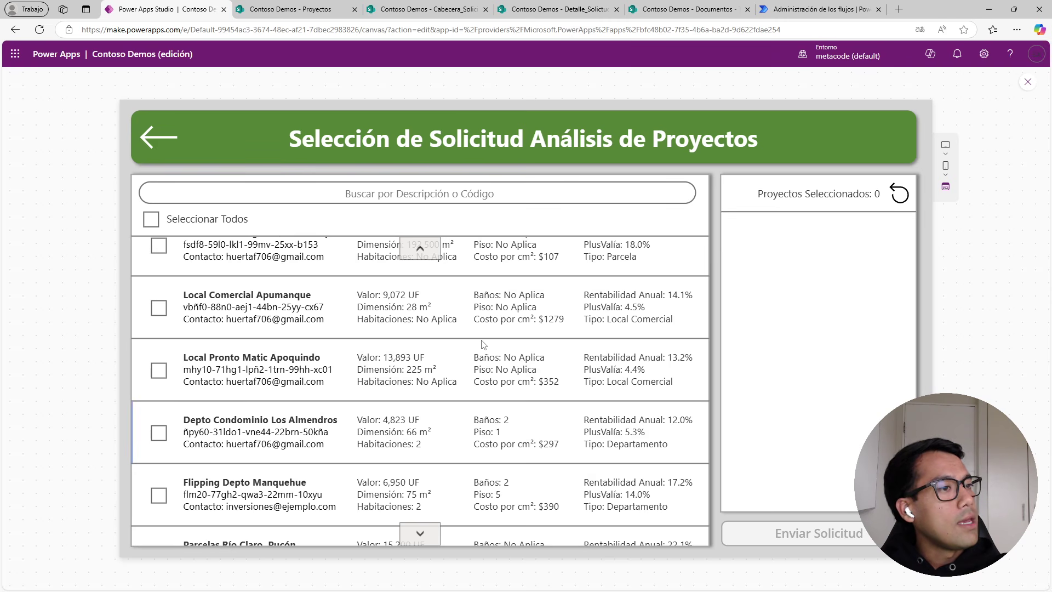
Select the projects Flipping Depto Enrique Foster, Parcelas Seis Lagunas, Valle Simpson and Local Comercial Apumanque for the analysis request.
scroll(482, 340, "up", 2)
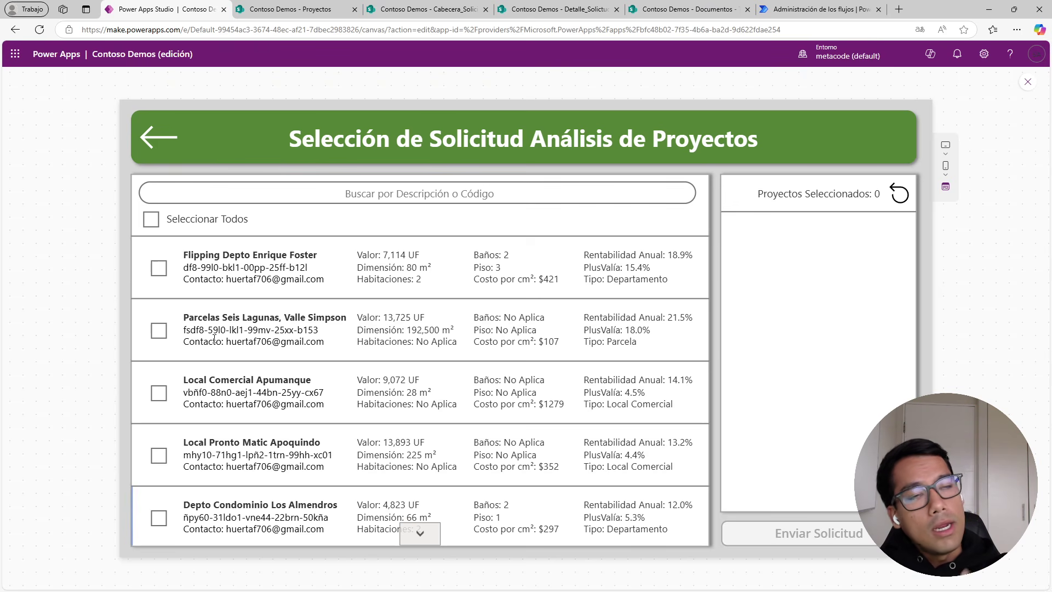
left_click(158, 268)
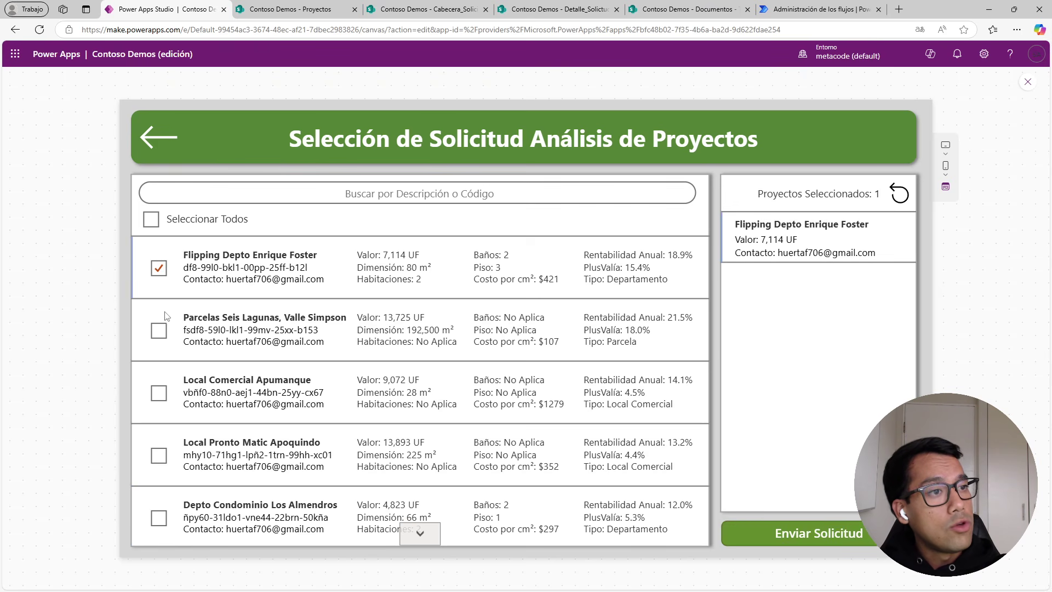
left_click(160, 331)
left_click(159, 393)
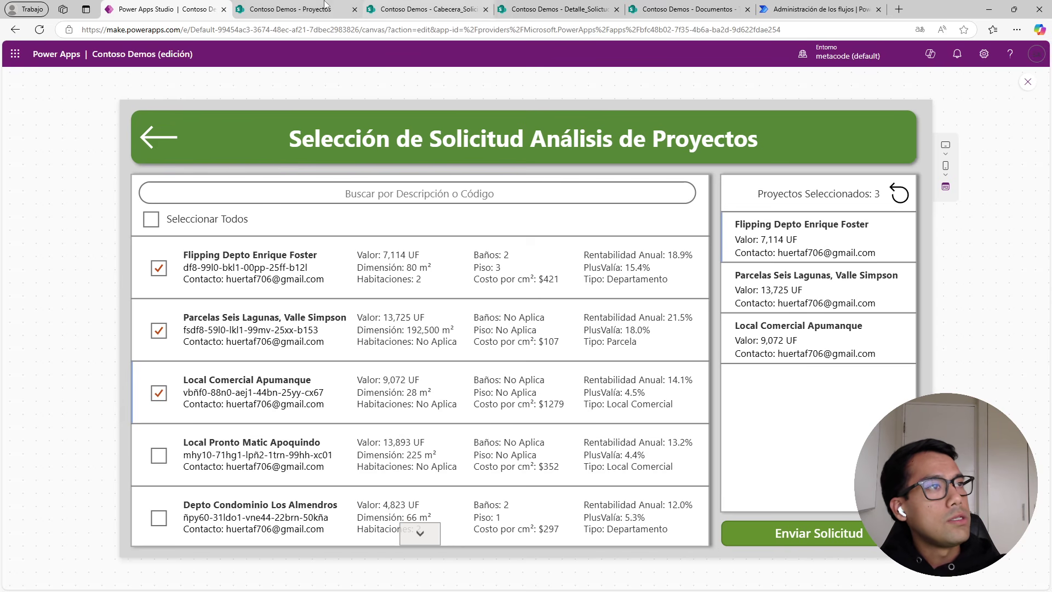
Review the SharePoint Proyectos and Detalle_Solictudes_Proyectos lists, the Power Automate cloud flows and the SharePoint Documentos library.
left_click(313, 8)
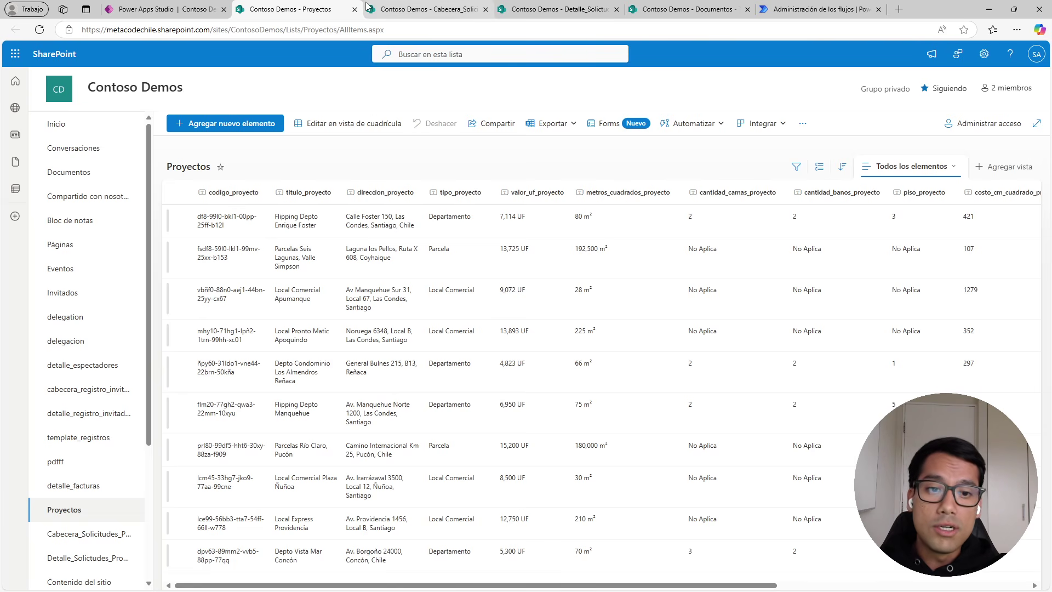
mouse_move(366, 6)
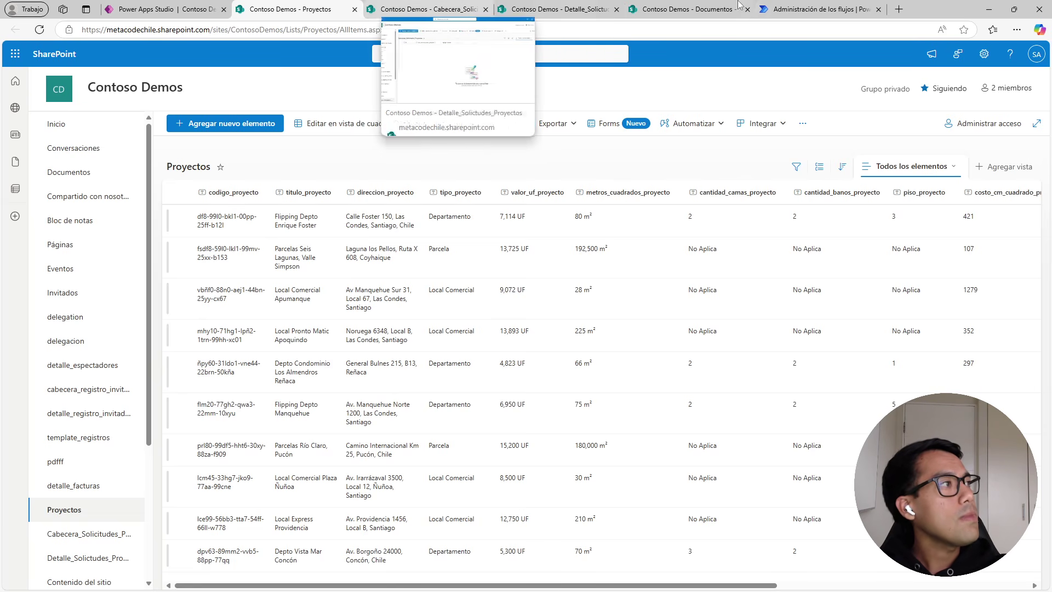
left_click(810, 8)
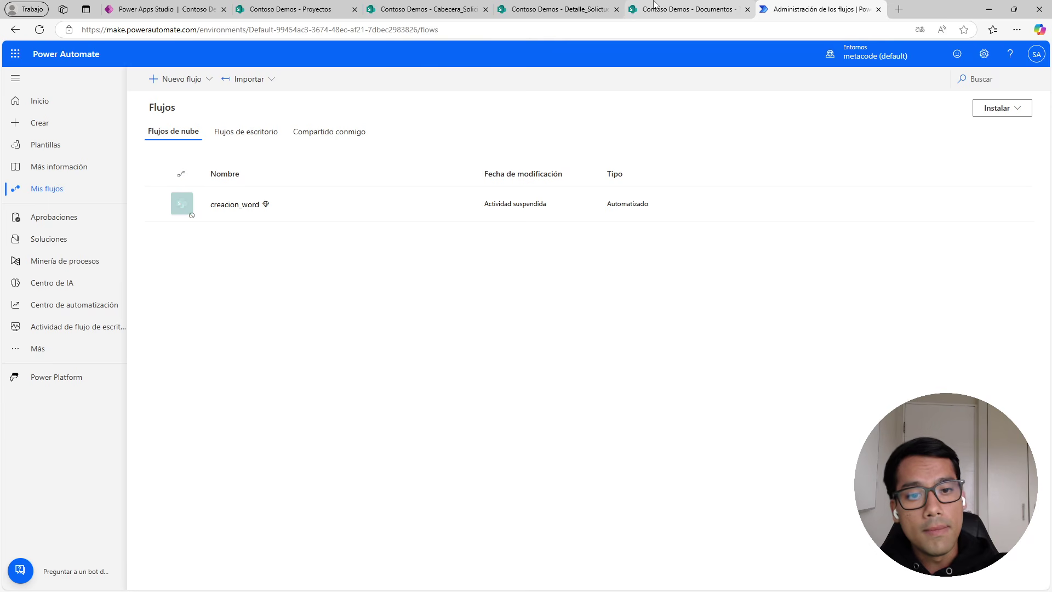
mouse_move(627, 5)
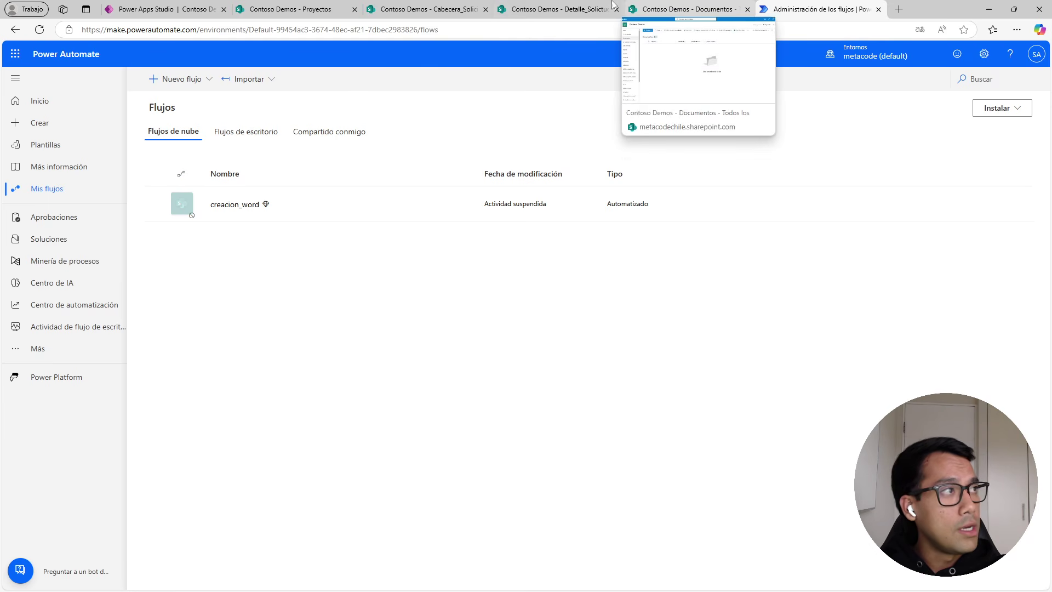
left_click(596, 6)
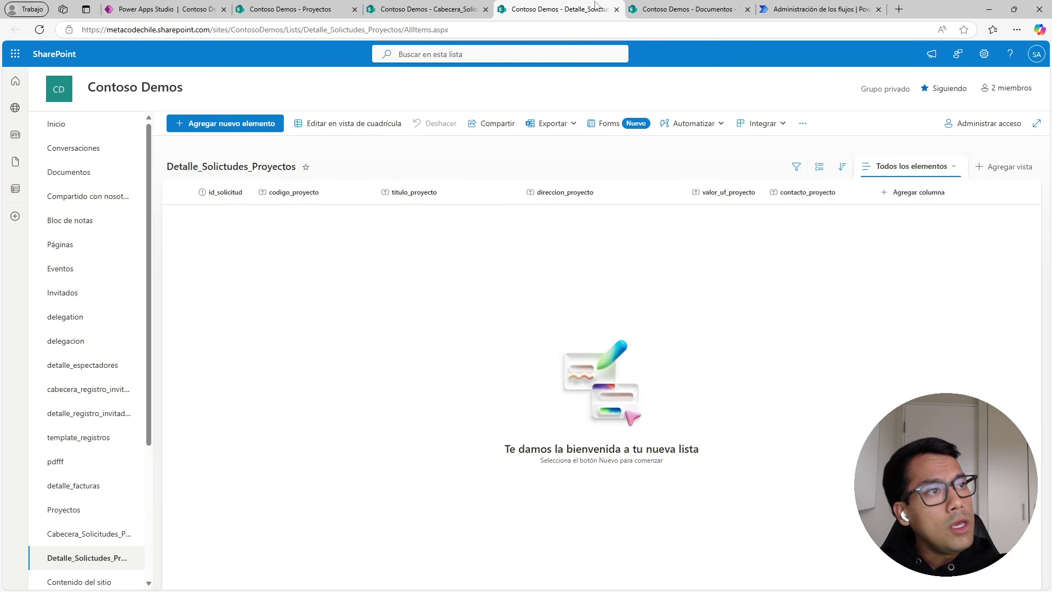
left_click(290, 7)
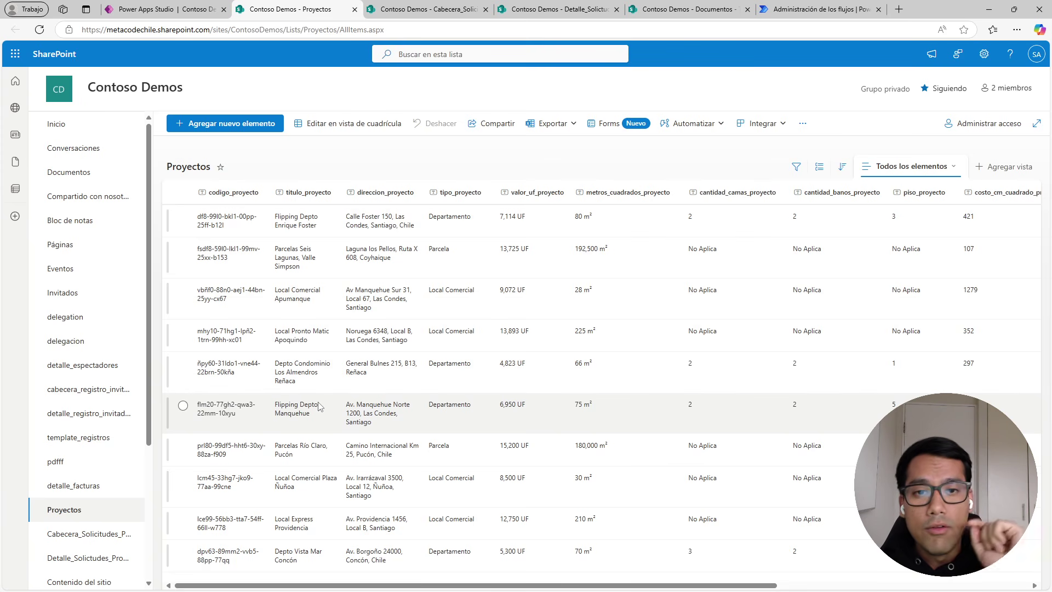
left_click(706, 15)
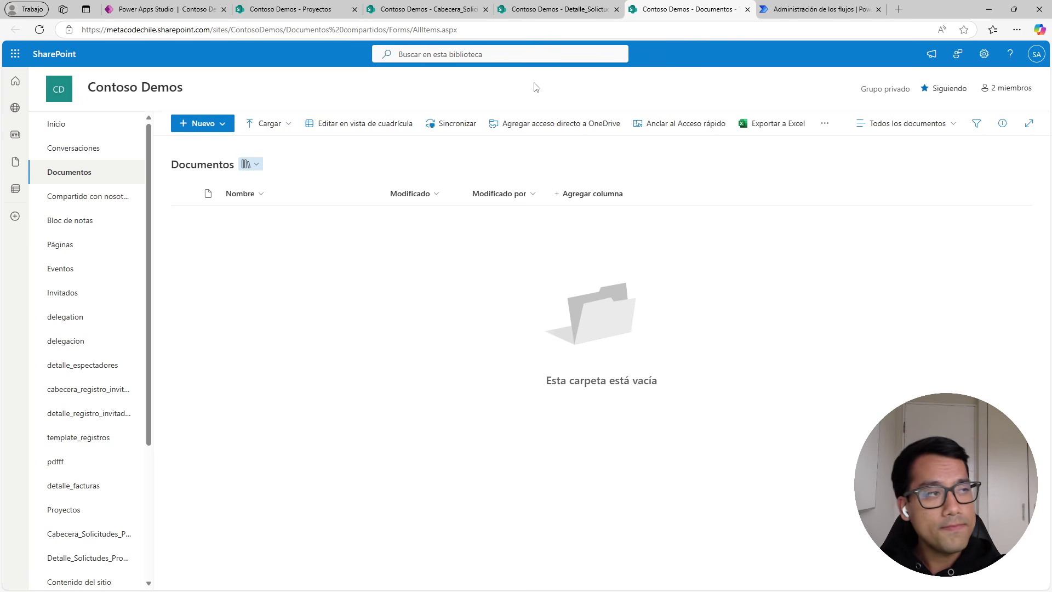
Compare the columns of the SharePoint Proyectos list with the project gallery in the Power Apps preview.
left_click(315, 9)
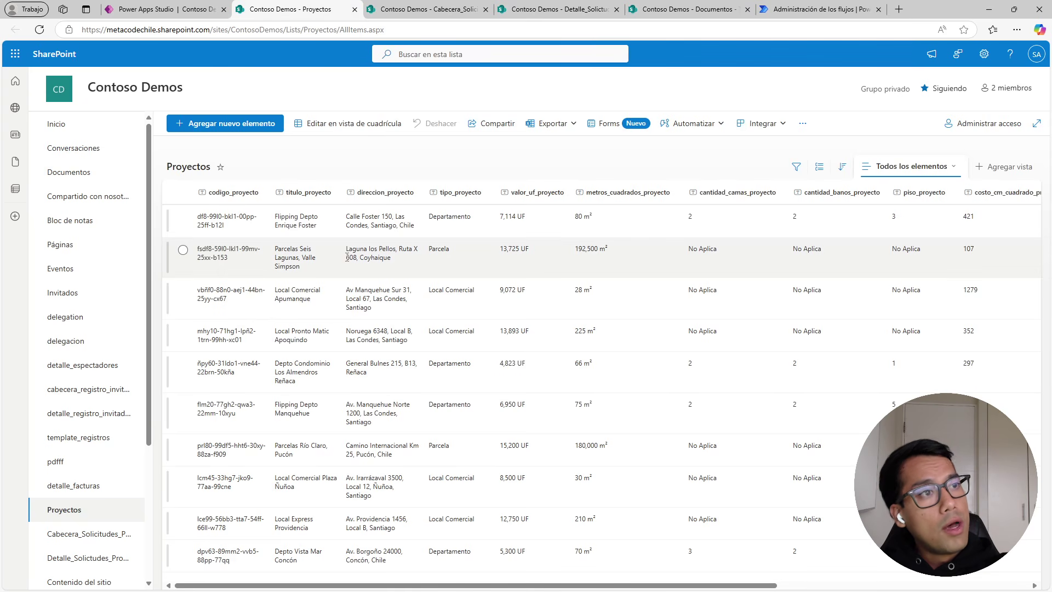
scroll(308, 325, "right", 4)
scroll(309, 326, "left", 4)
left_click(159, 9)
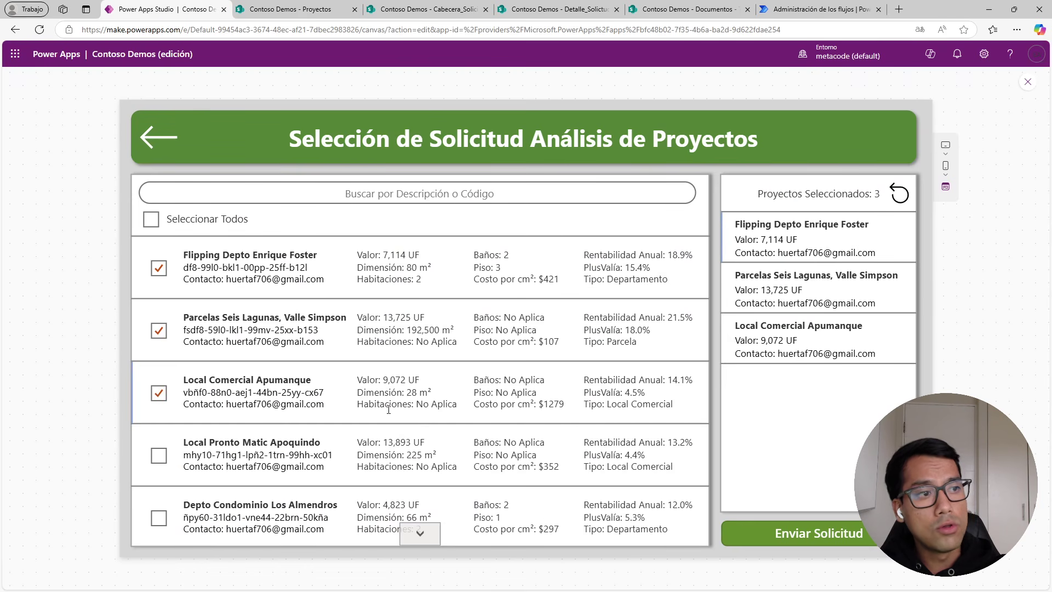
scroll(389, 409, "down", 5)
scroll(388, 413, "up", 5)
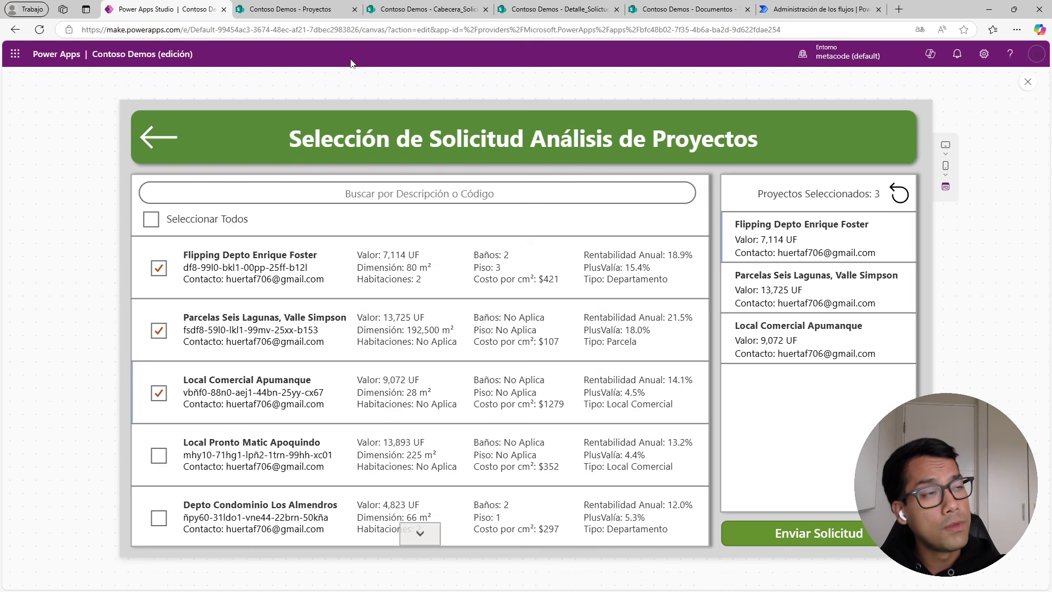
Review the columns of the SharePoint lists Cabecera_Solicitudes_Proyectos and Detalle_Solictudes_Proyectos.
left_click(290, 8)
left_click(546, 7)
left_click(469, 8)
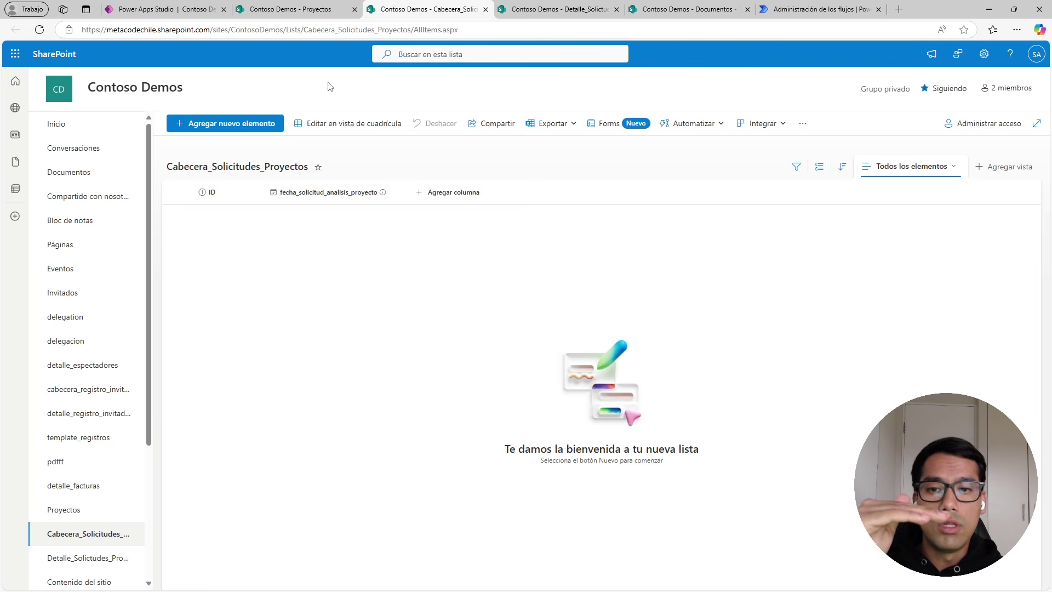
left_click(556, 10)
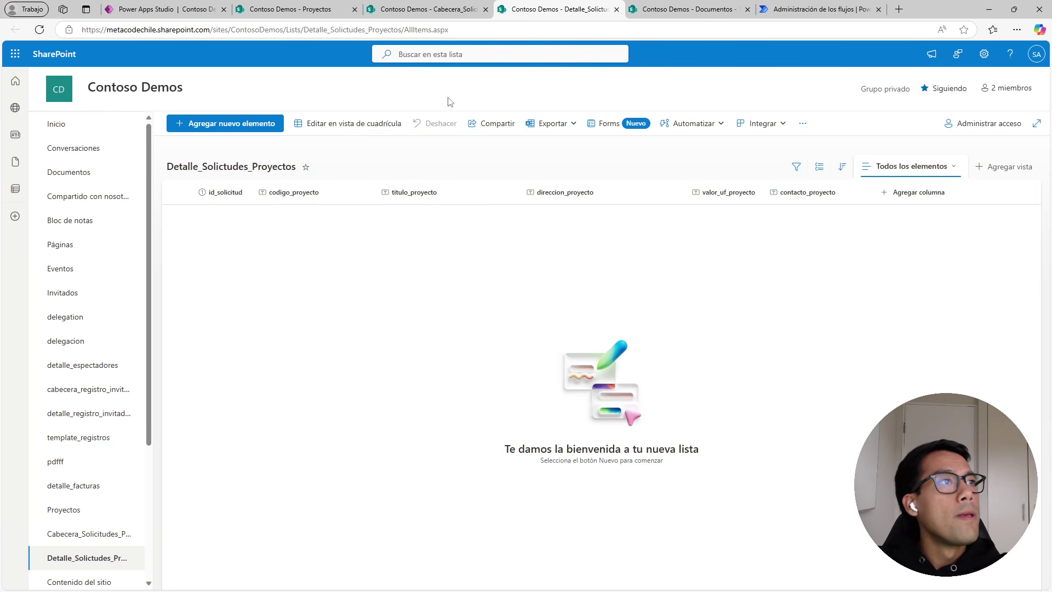
Submit the request for the selected projects from the Power Apps preview, and refresh the SharePoint Cabecera_Solicitudes_Proyectos list to check its record.
left_click(163, 10)
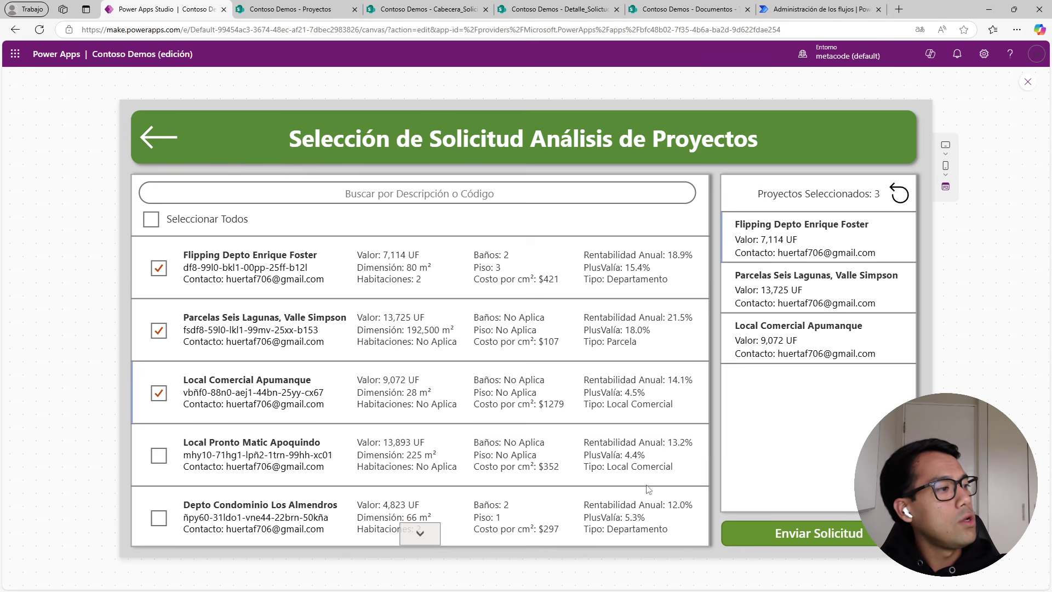
left_click(766, 531)
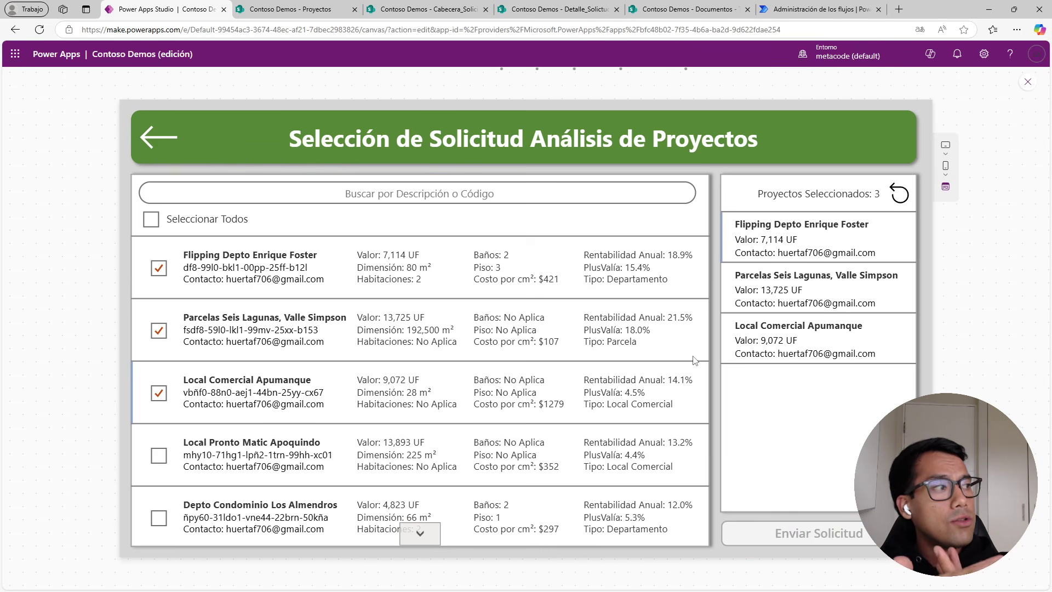
left_click(424, 9)
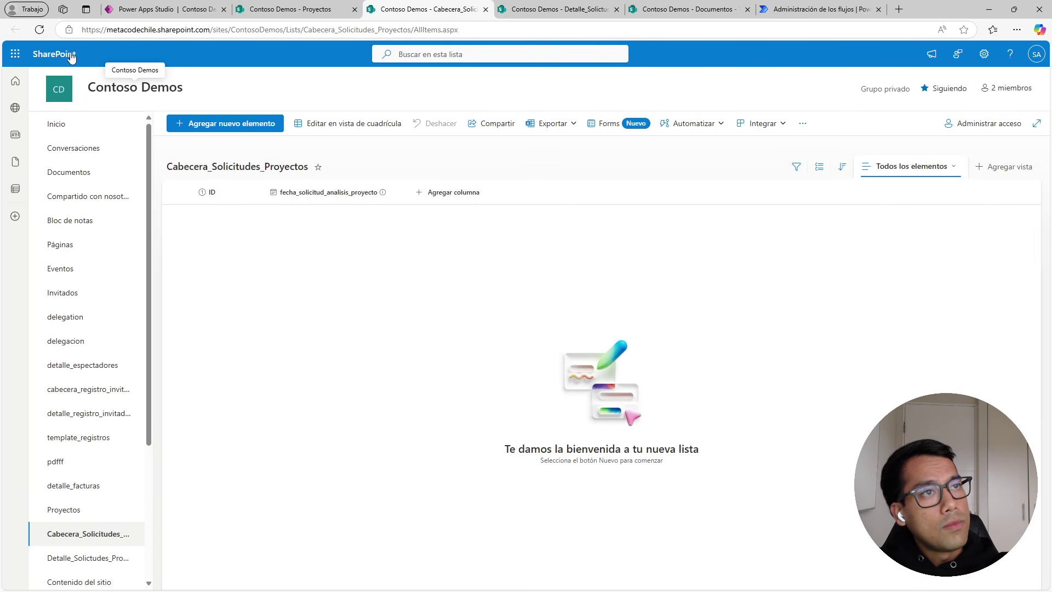
left_click(39, 30)
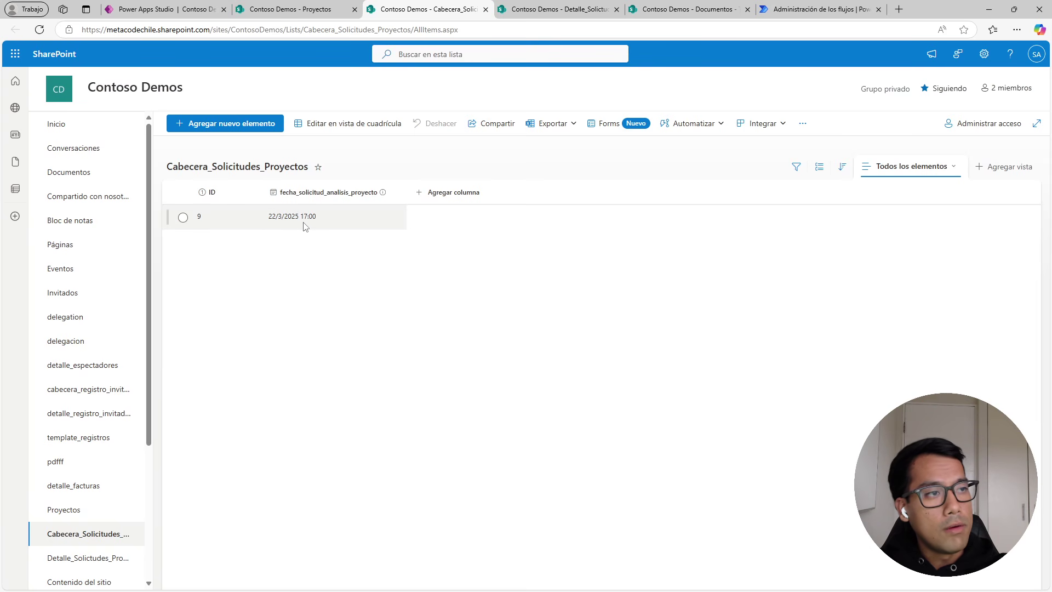
scroll(217, 227, "up", 8)
scroll(218, 213, "down", 8)
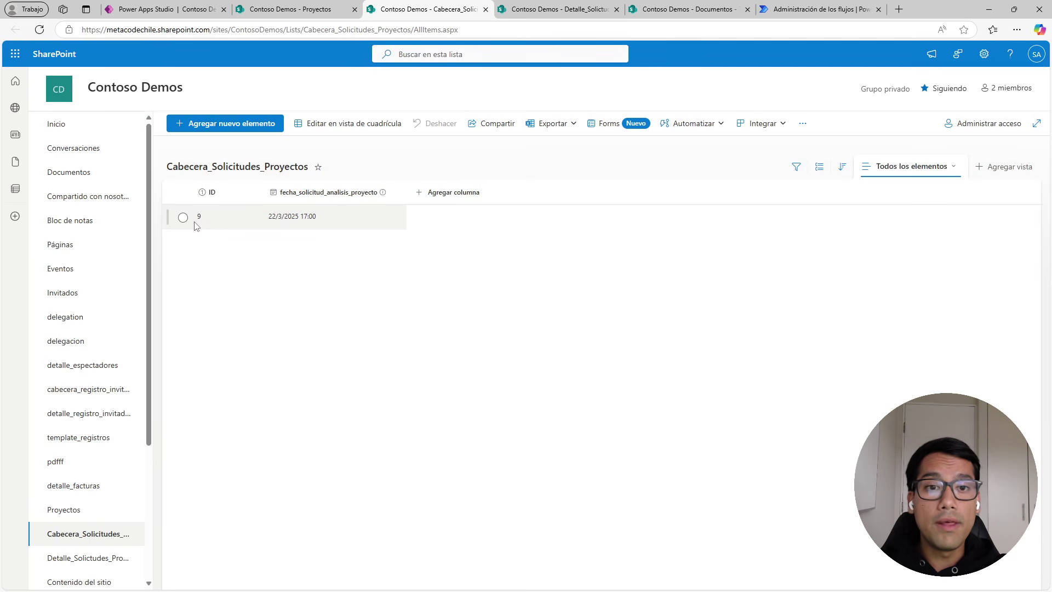
Show the Creado column in the Cabecera_Solicitudes_Proyectos list view.
left_click(216, 197)
mouse_move(307, 294)
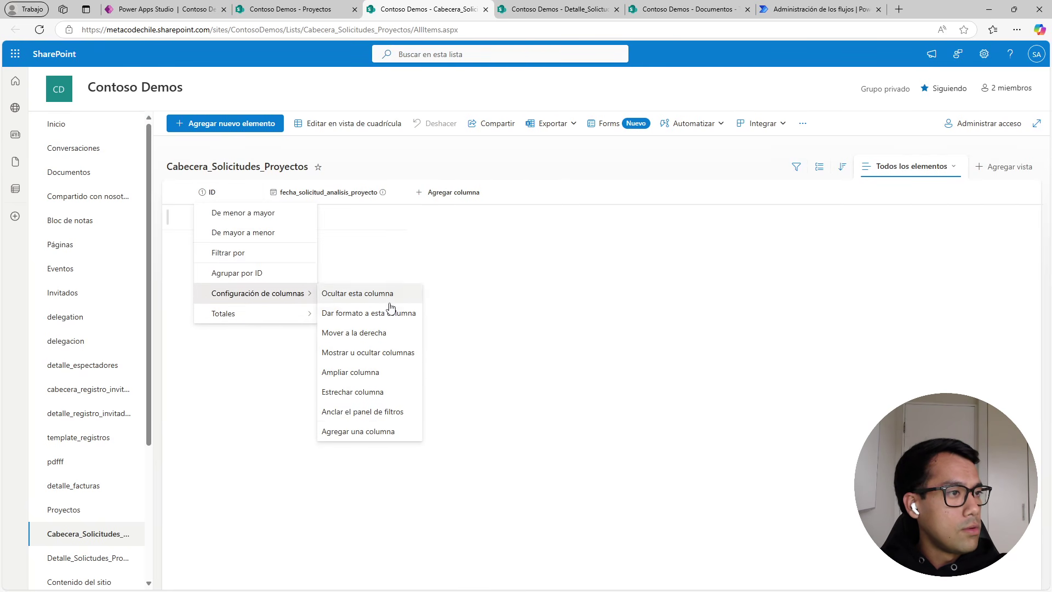
left_click(390, 352)
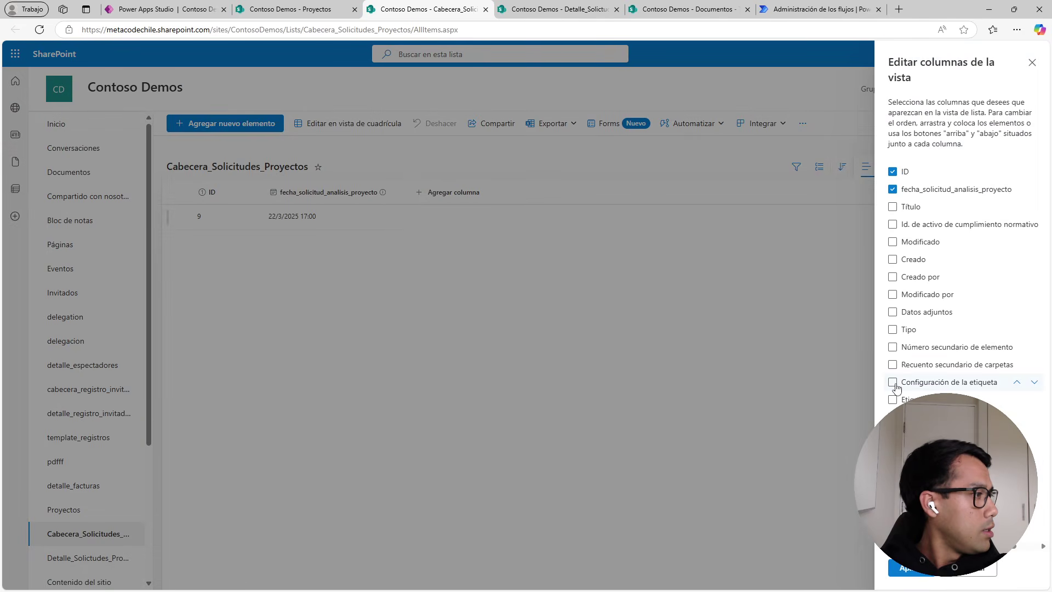
left_click(893, 259)
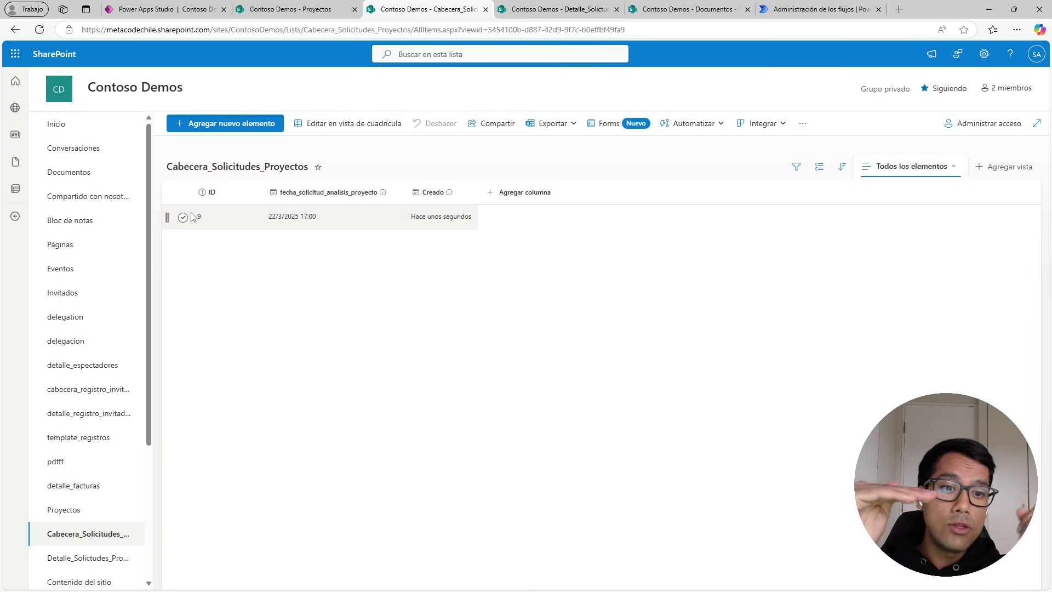
Refresh the Detalle_Solictudes_Proyectos list and compare its id_solicitud values with the ID of the header record in Cabecera_Solicitudes_Proyectos.
left_click(550, 9)
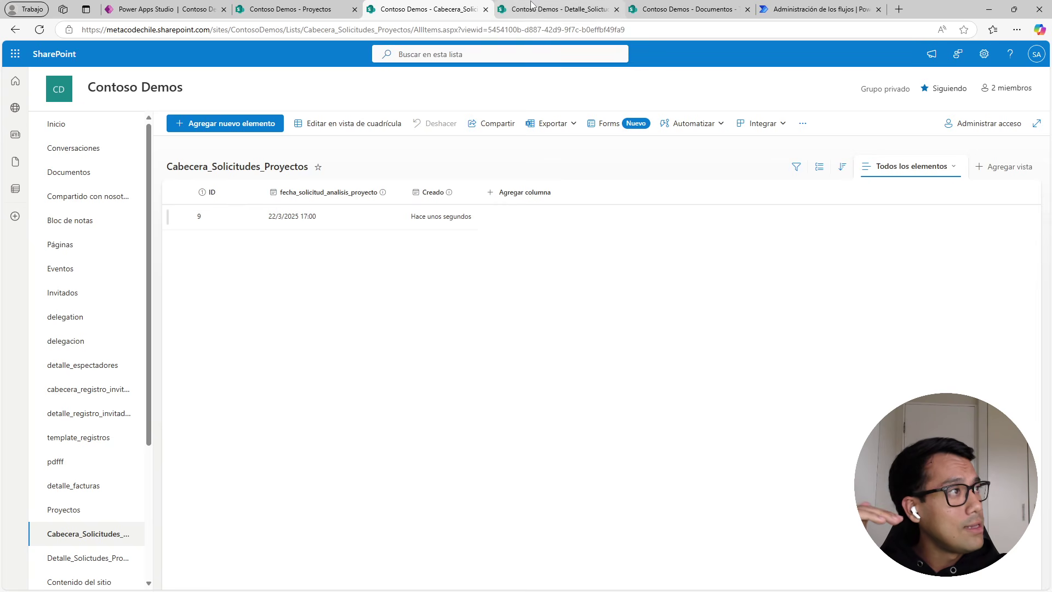
left_click(39, 30)
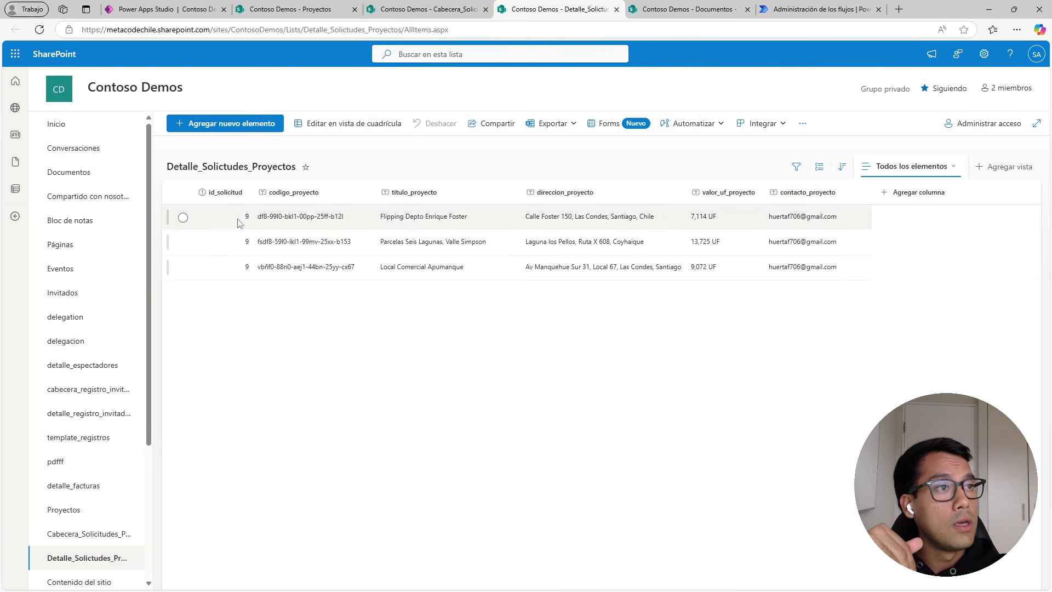
left_click(430, 12)
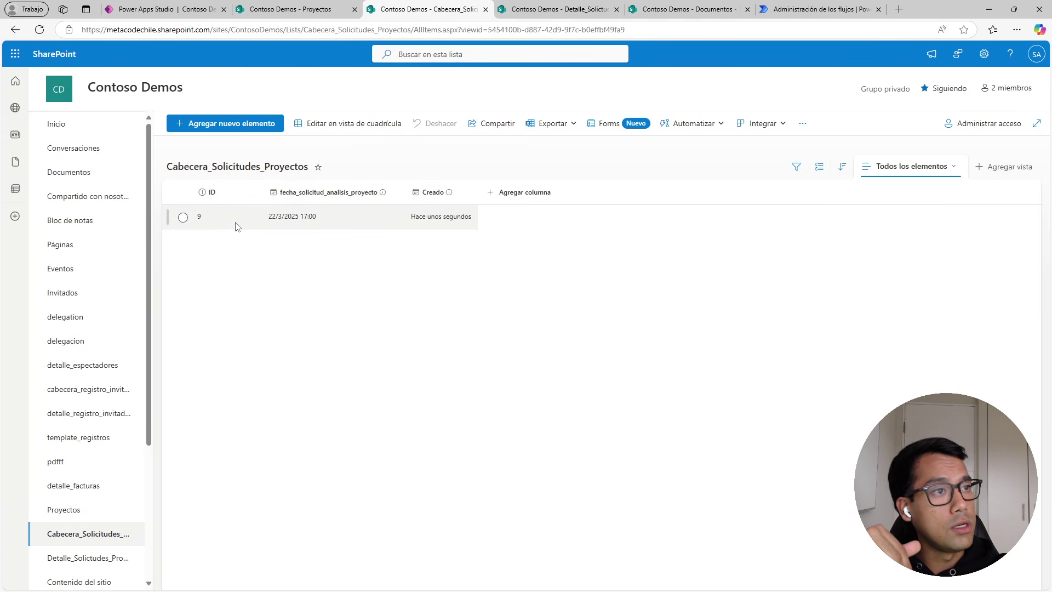
left_click(264, 218)
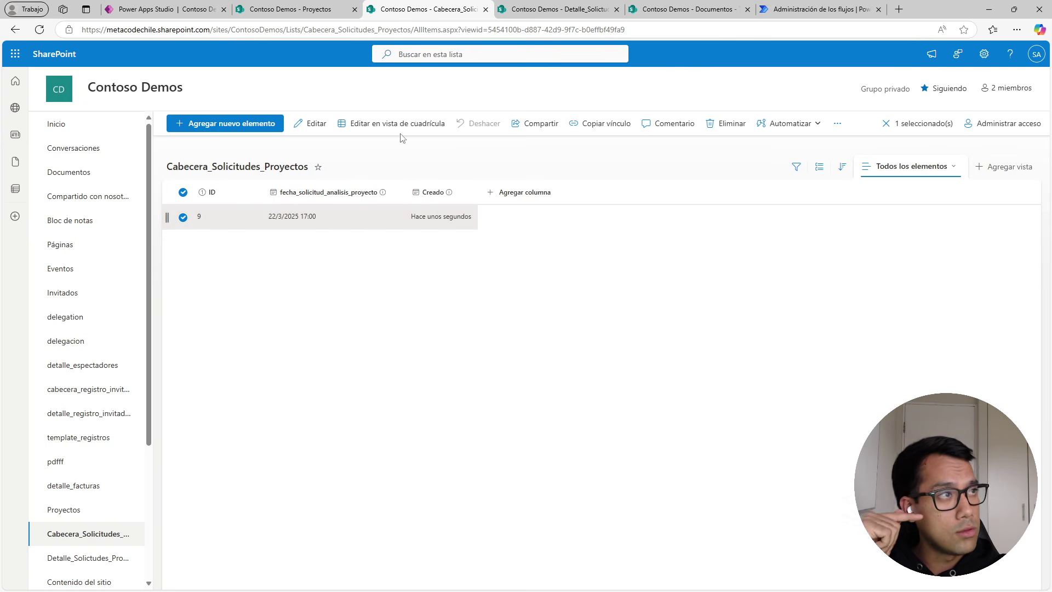
Select all three project records in the Detalle_Solictudes_Proyectos list.
left_click(541, 5)
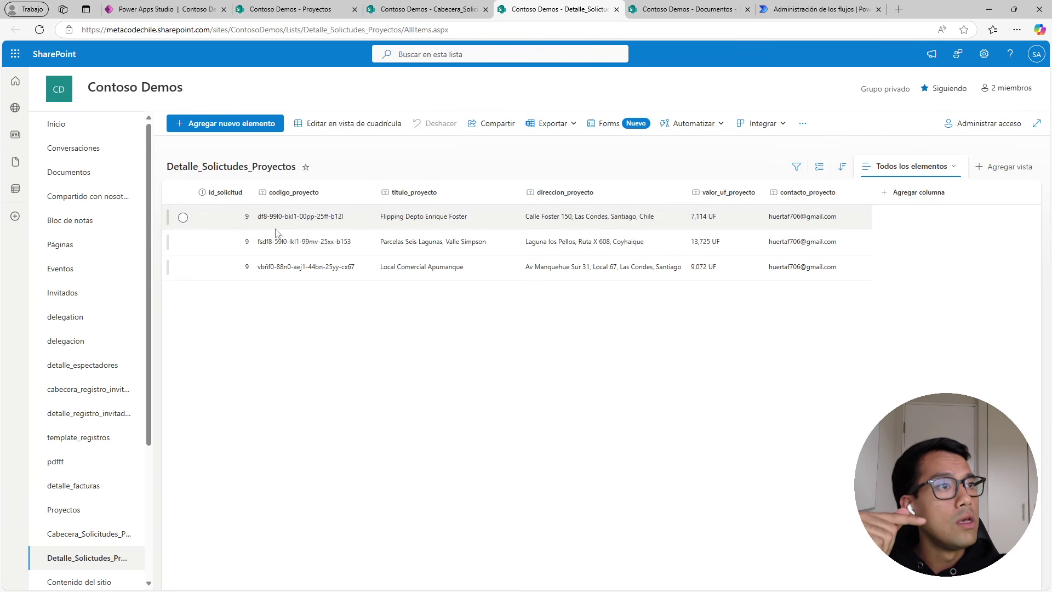
left_click(183, 216)
left_click(183, 242)
left_click(183, 266)
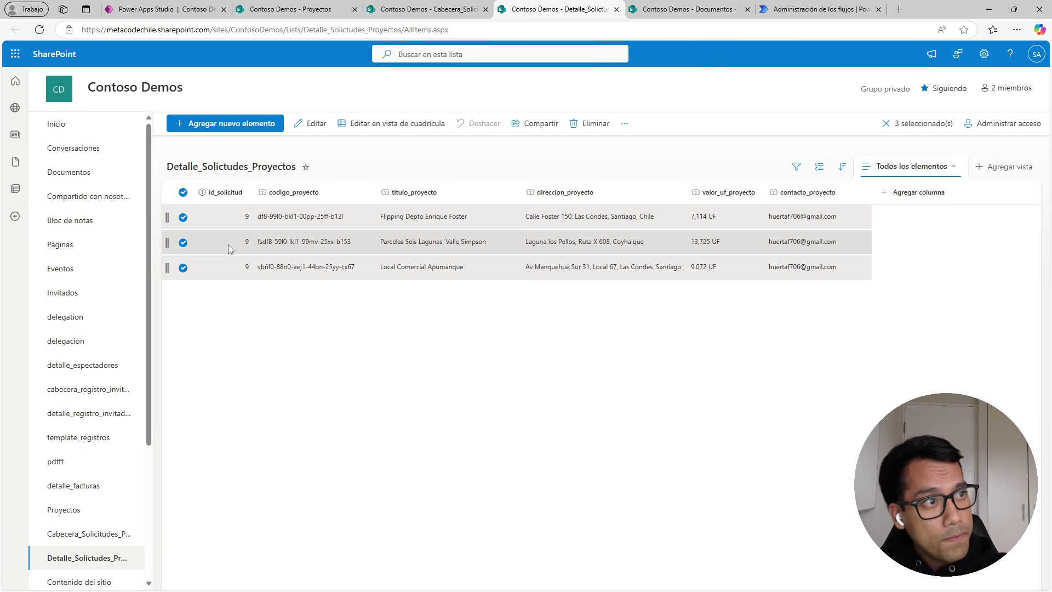
Compare the Proyectos list with the request lists, clear the header record's selection, and return to Detalle_Solictudes_Proyectos.
left_click(445, 8)
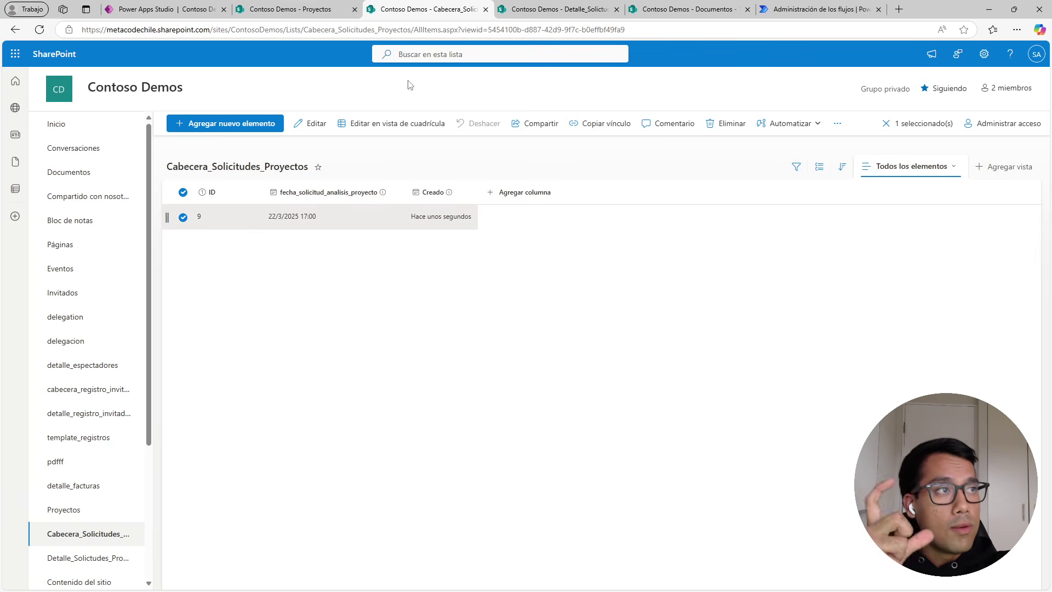
left_click(292, 6)
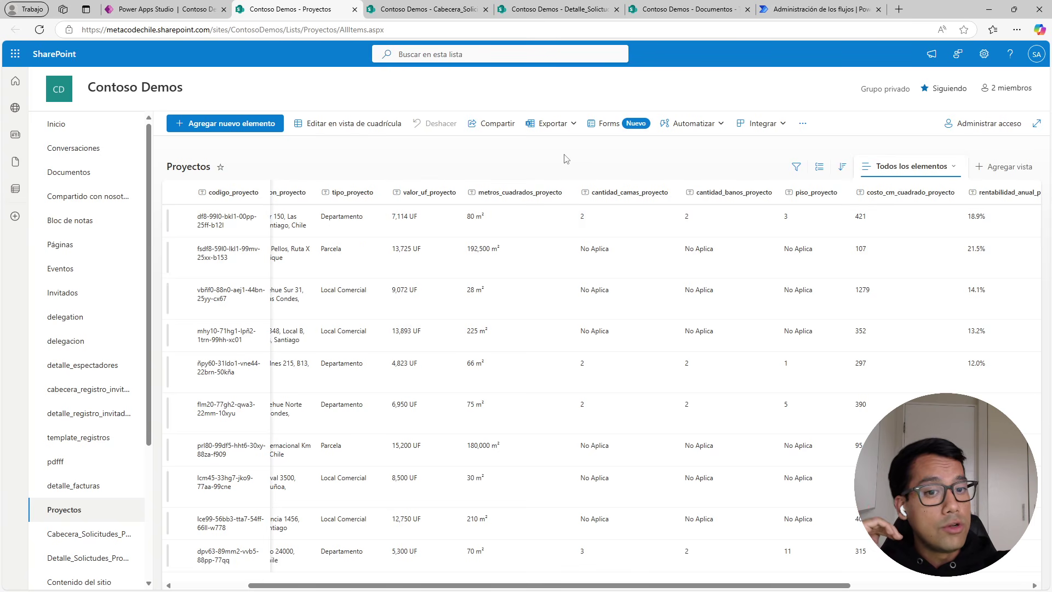
left_click(426, 9)
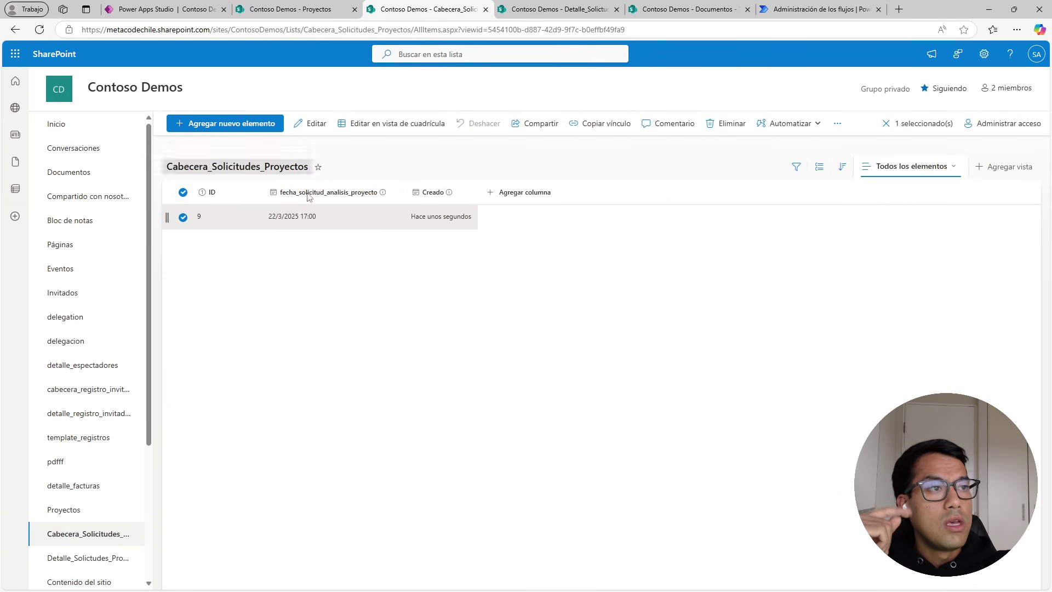
left_click(183, 217)
left_click(48, 35)
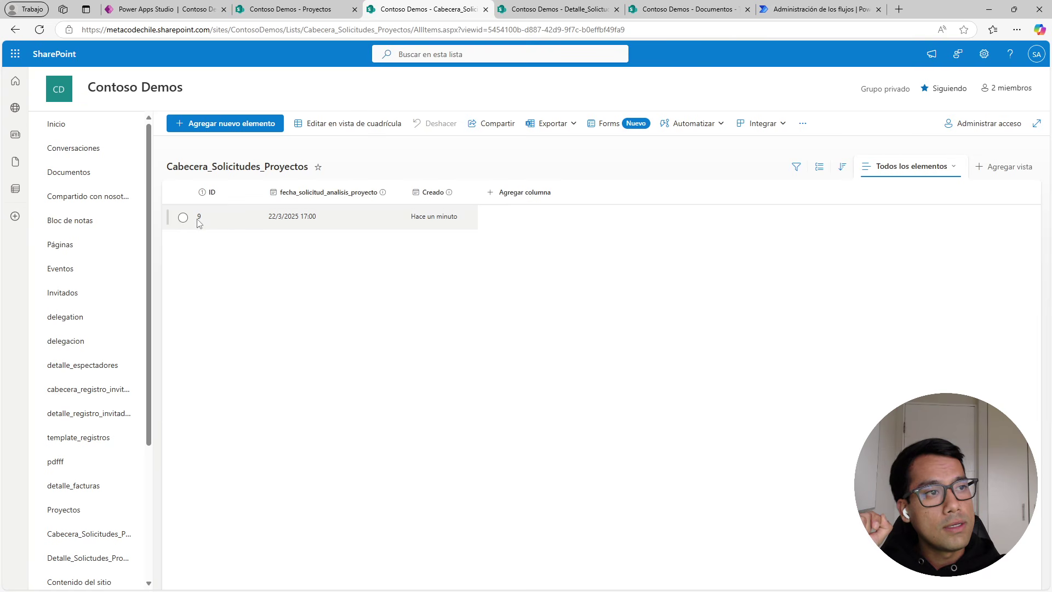
key("ctrl+Tab")
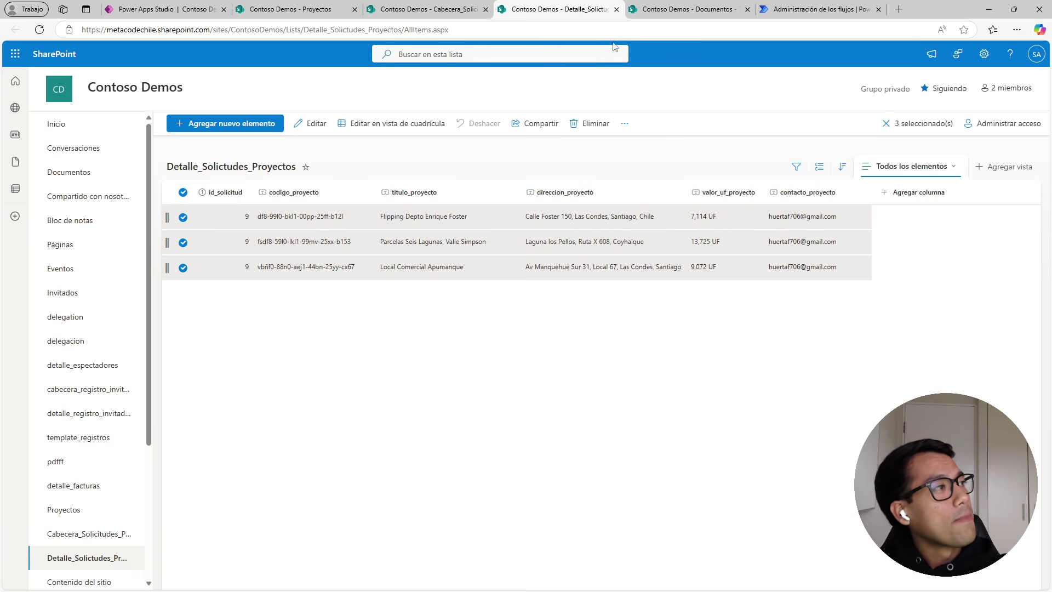
Switch to Power Automate and start an automated cloud flow with the SharePoint trigger "Cuando se crea un elemento".
left_click(785, 10)
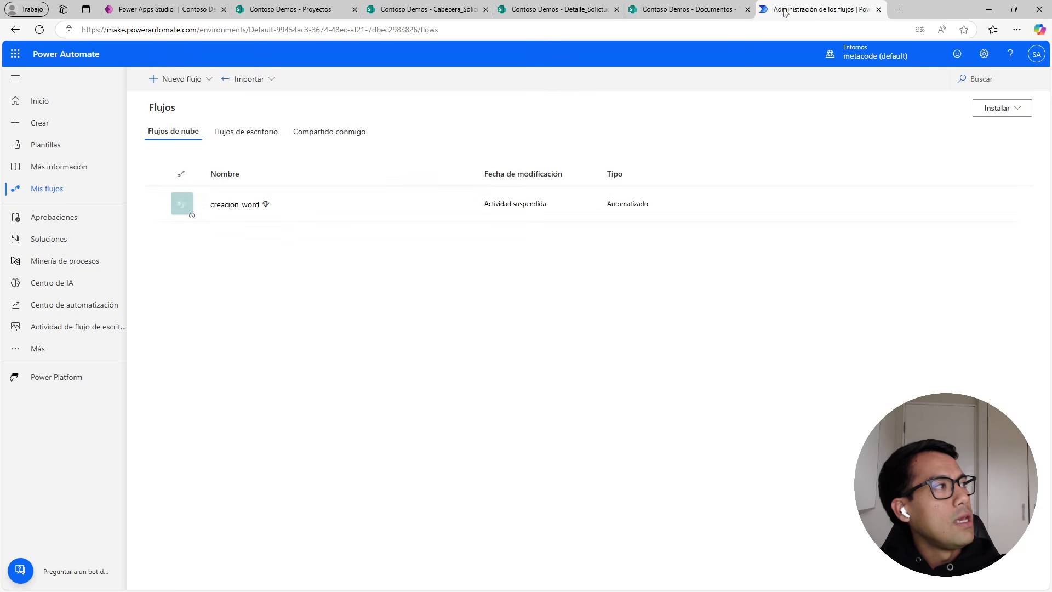
left_click(191, 81)
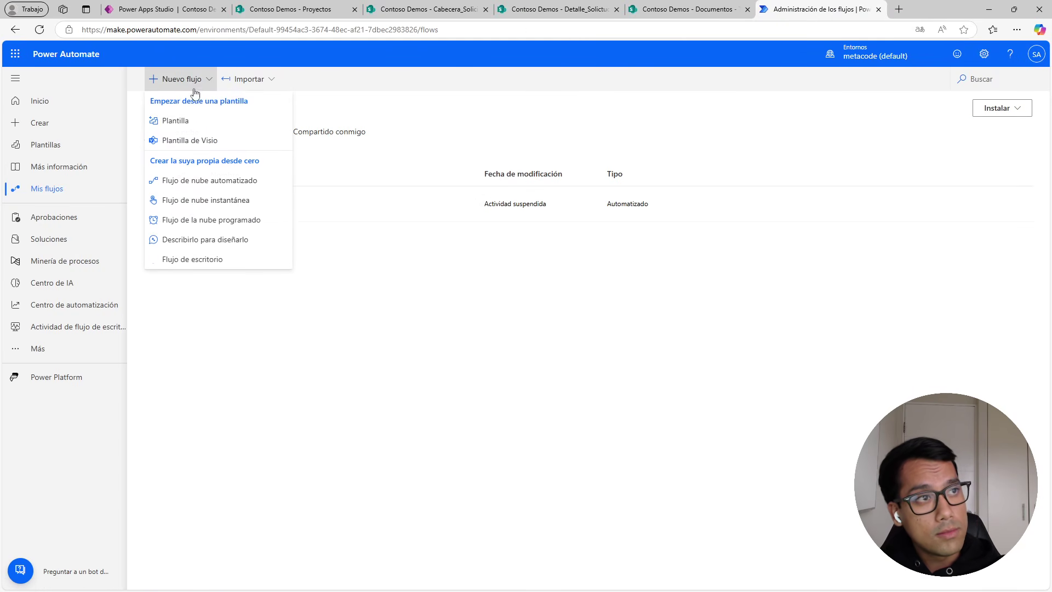
left_click(213, 181)
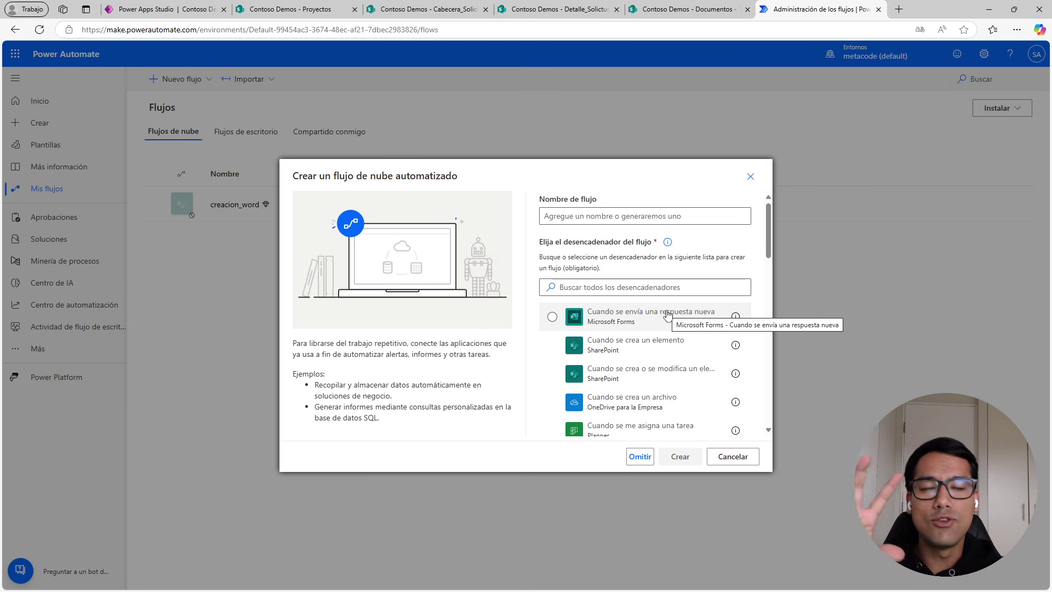
left_click(639, 352)
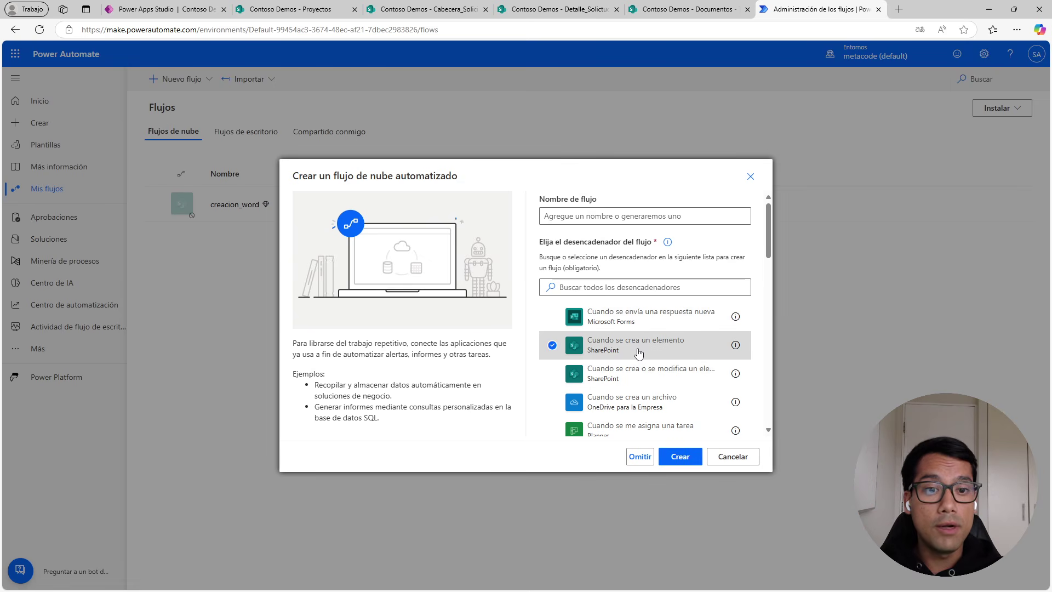
left_click(408, 10)
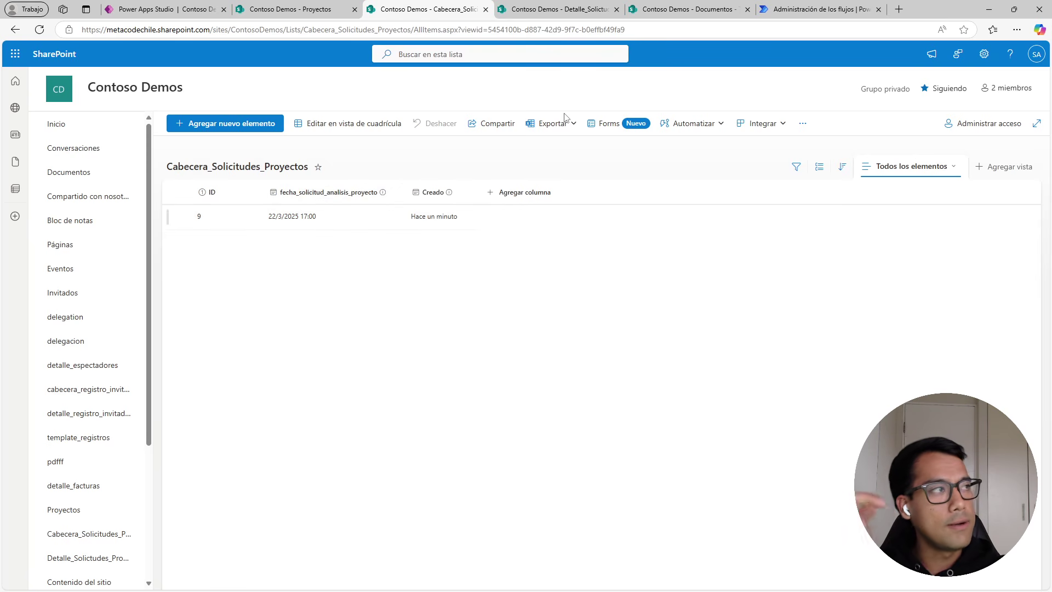
left_click(780, 5)
Name the new automated flow GeneradorExcel.
left_click(615, 219)
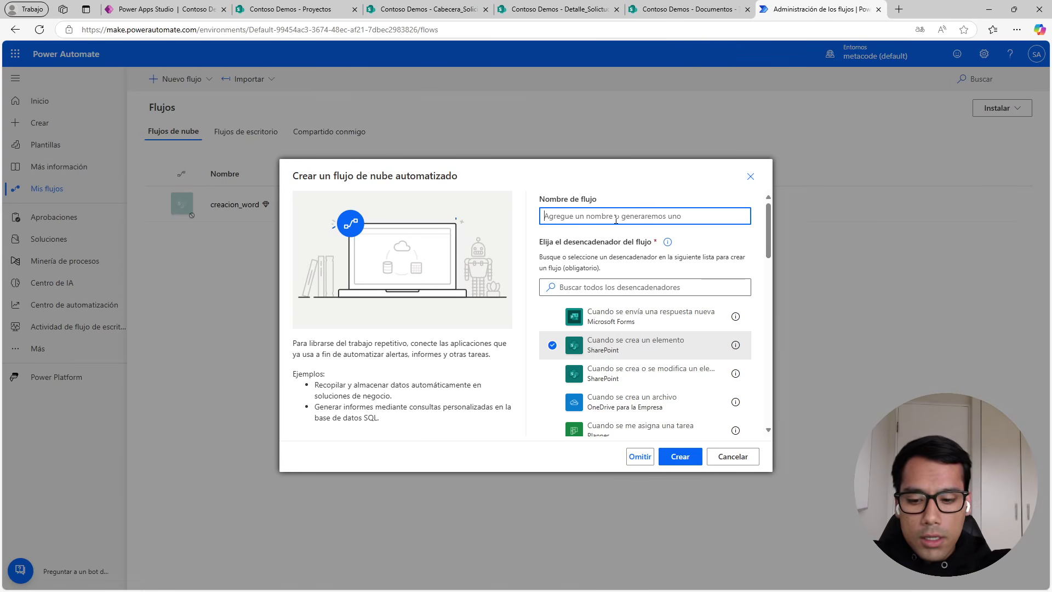
type("Gernrea")
key("BackSpace")
key("BackSpace")
key("BackSpace")
type("erador")
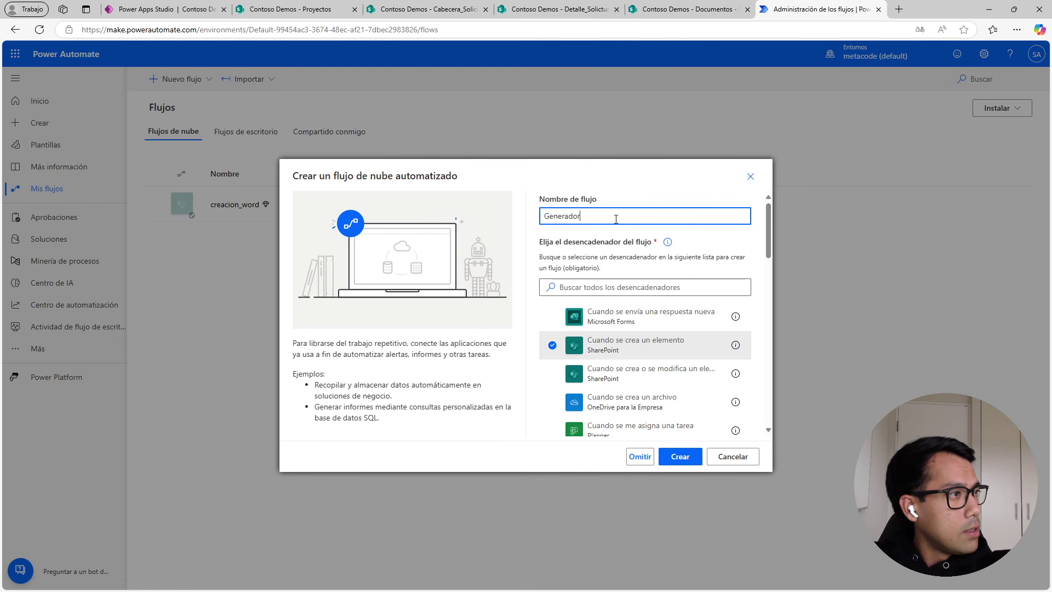
type("Excel")
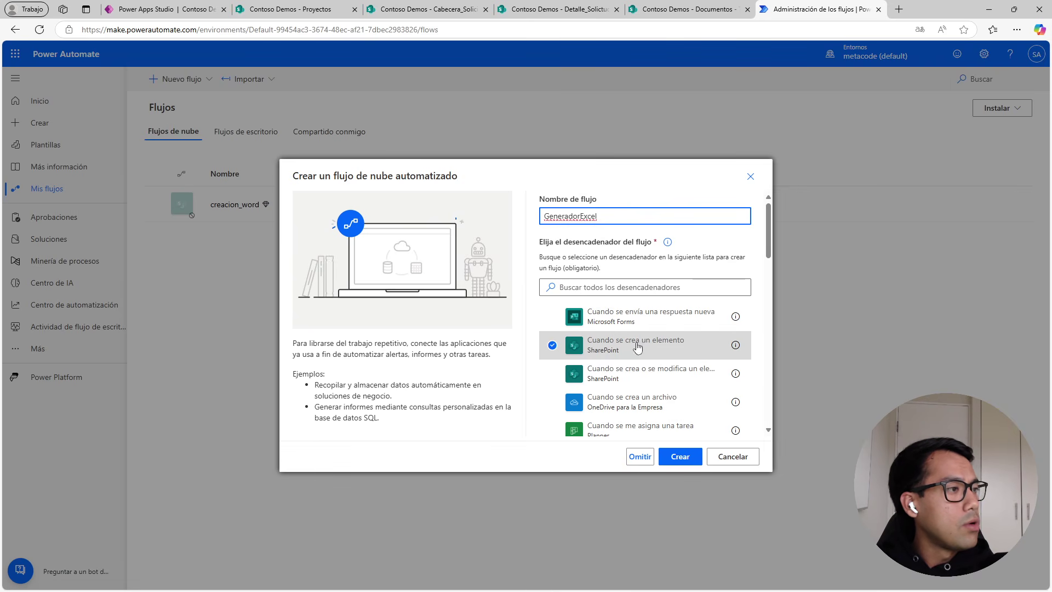
Create the flow and change from the new designer to the classic one without saving.
left_click(684, 459)
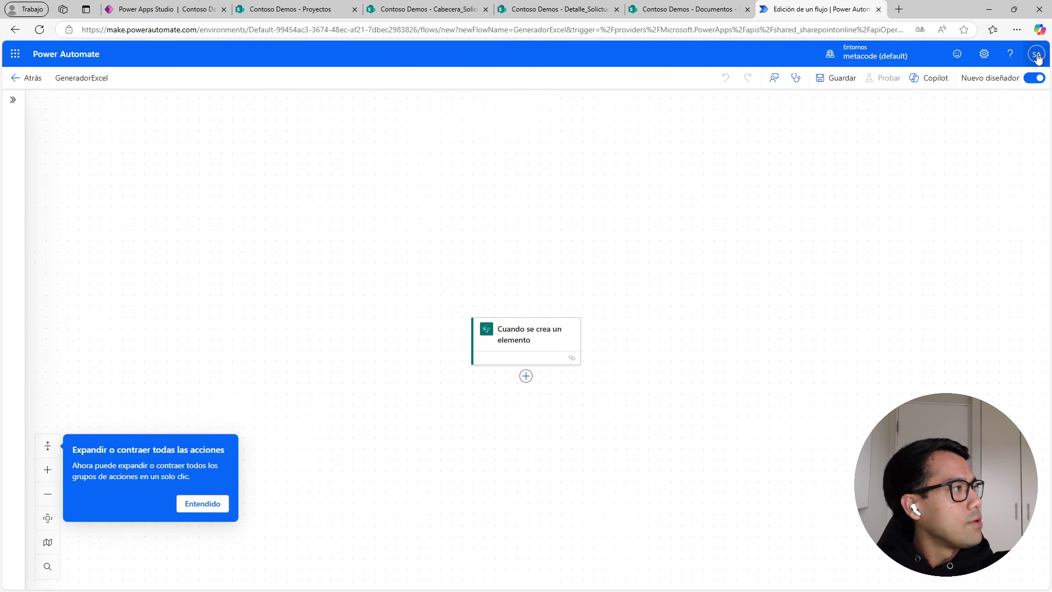
left_click(1037, 78)
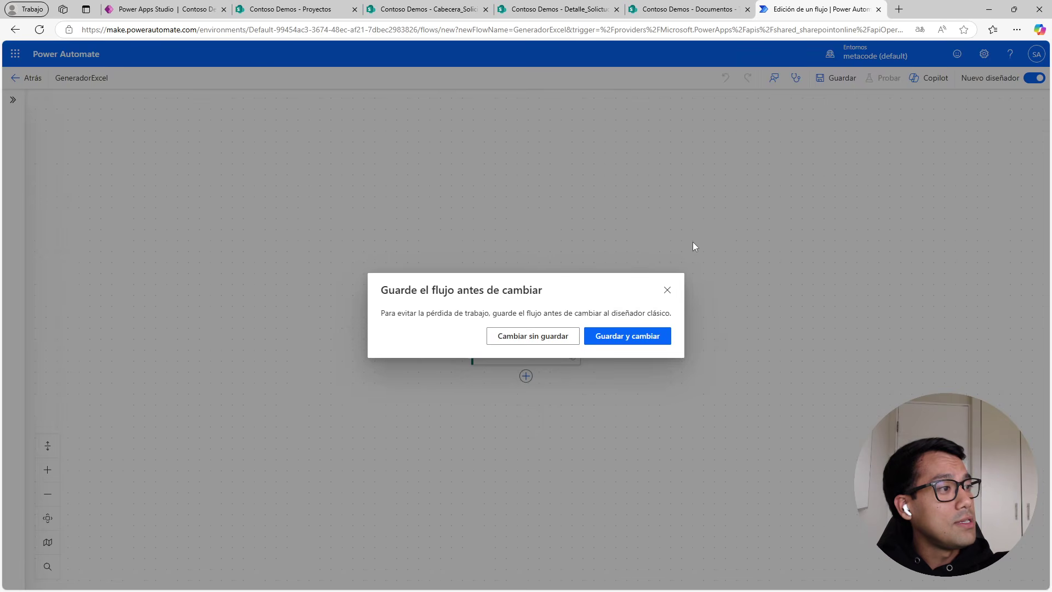
left_click(534, 336)
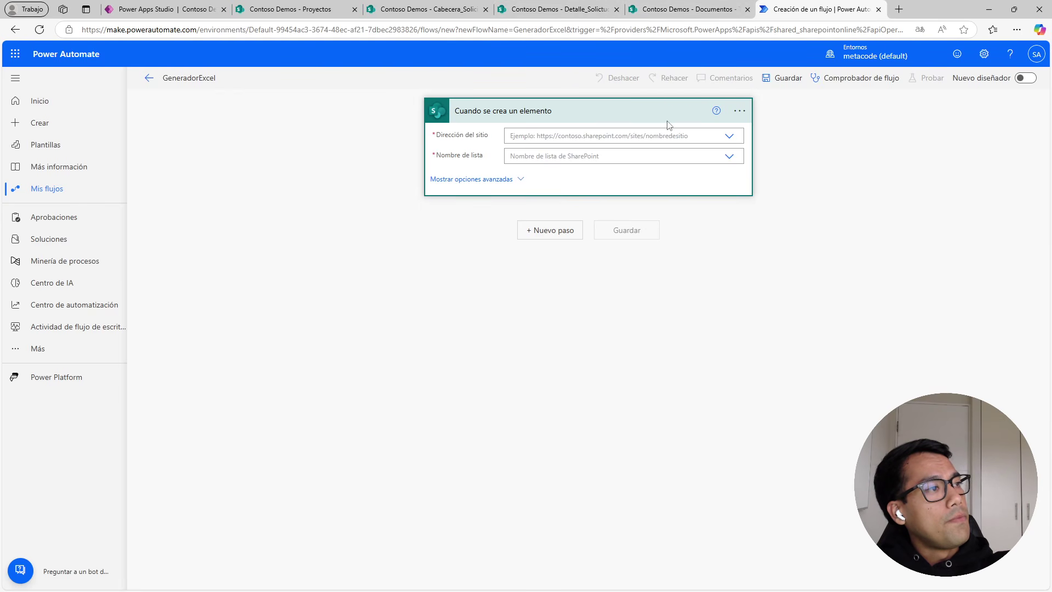
Create a blank Excel workbook in the SharePoint Documentos library, close it, and refresh the library to check the file.
left_click(686, 10)
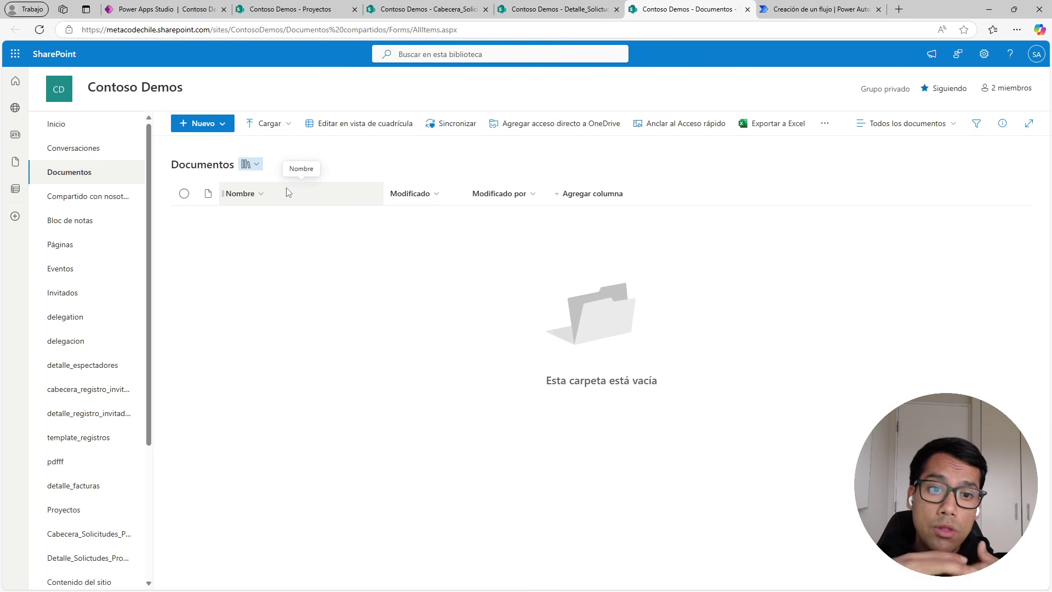
left_click(223, 124)
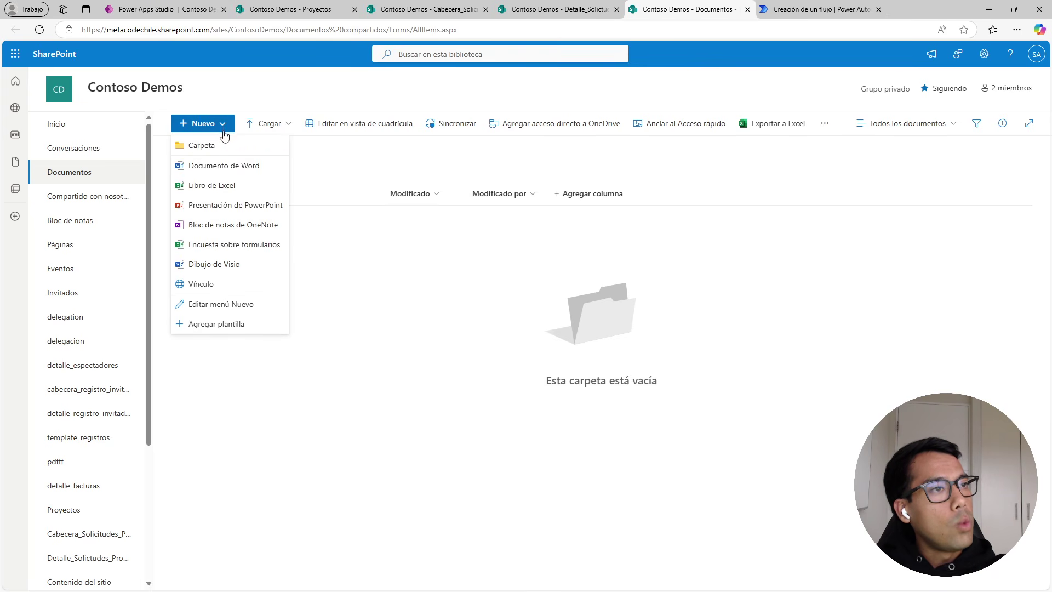
left_click(235, 186)
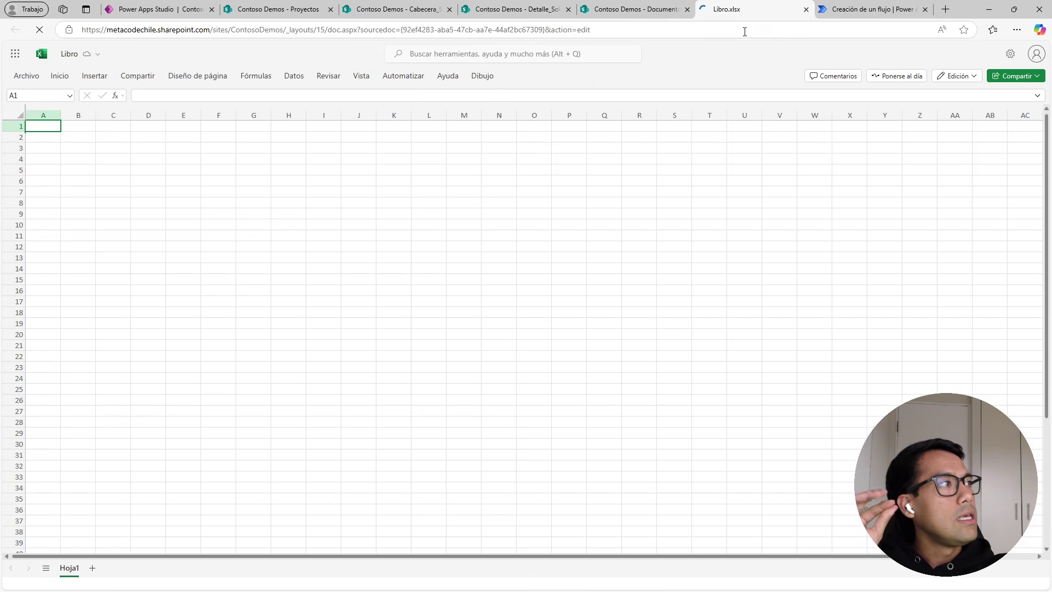
left_click(805, 10)
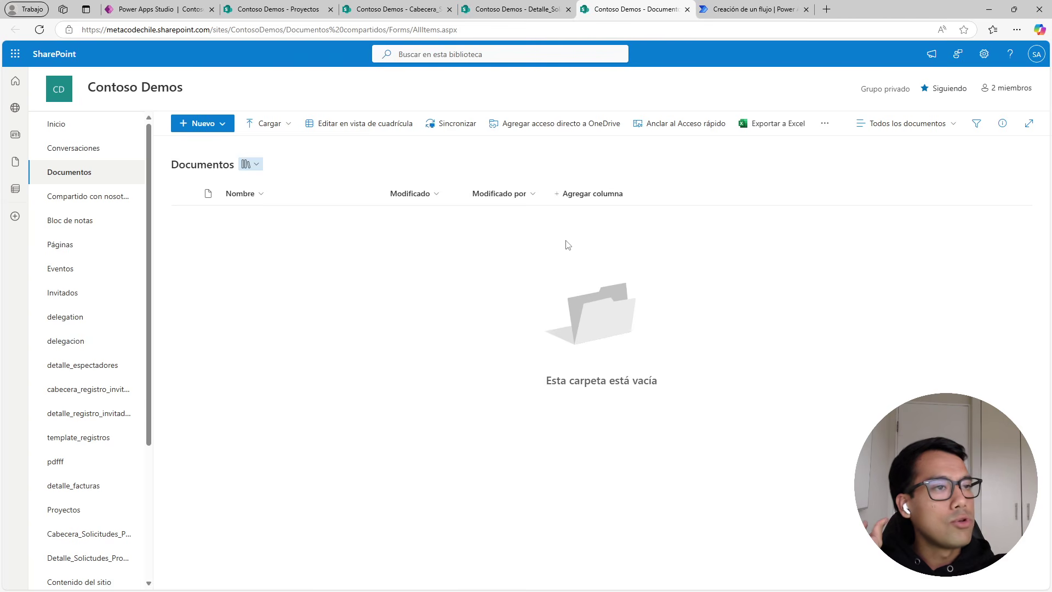
key("F5")
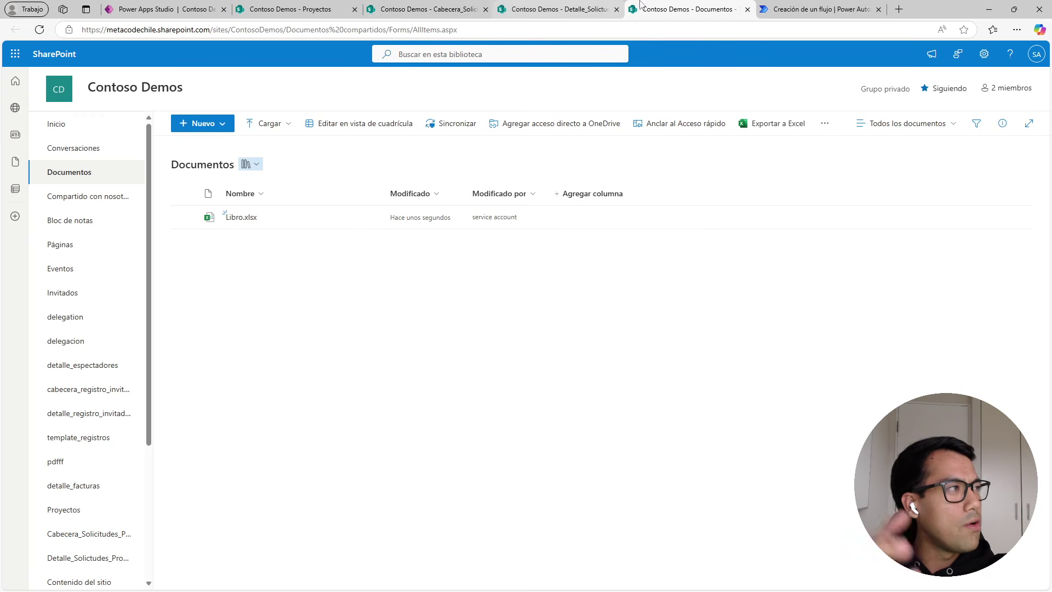
left_click(778, 8)
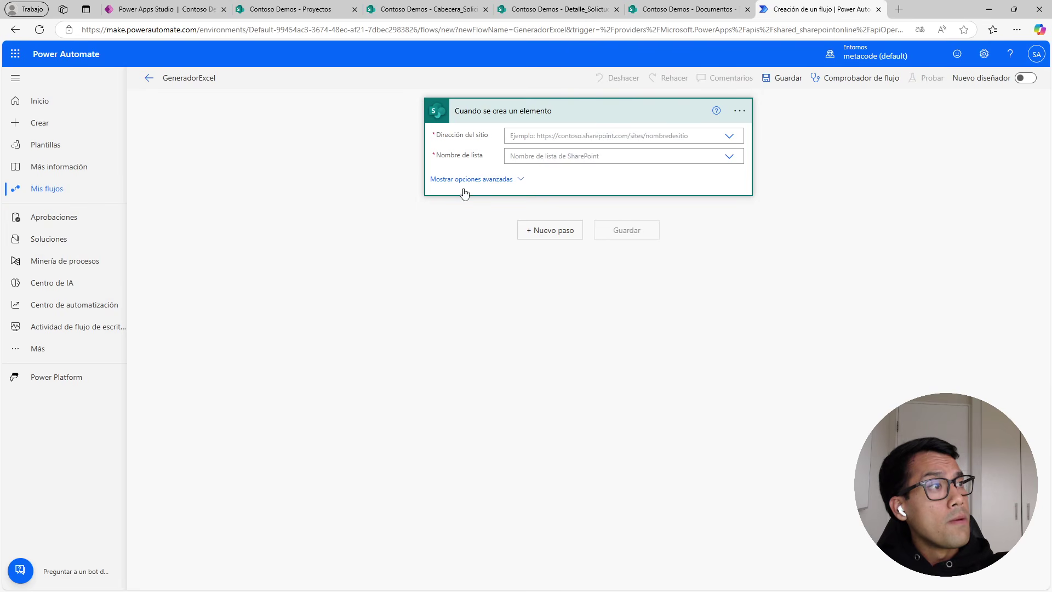
left_click(676, 6)
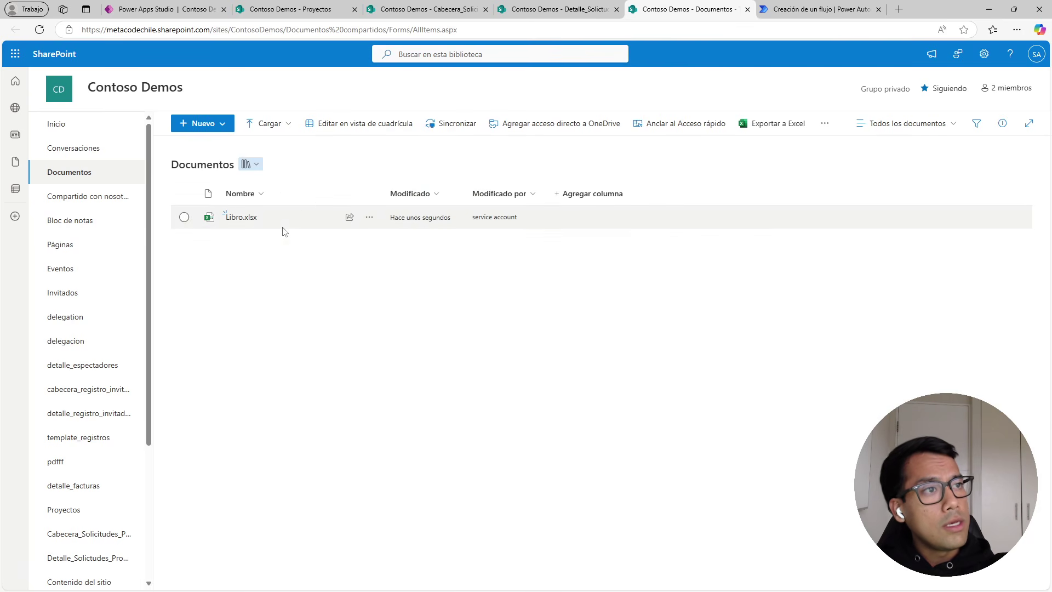
In the Power Automate trigger, set the site address to Contoso Demos and the list name to Cabecera_Solicitudes_Proyectos.
left_click(774, 7)
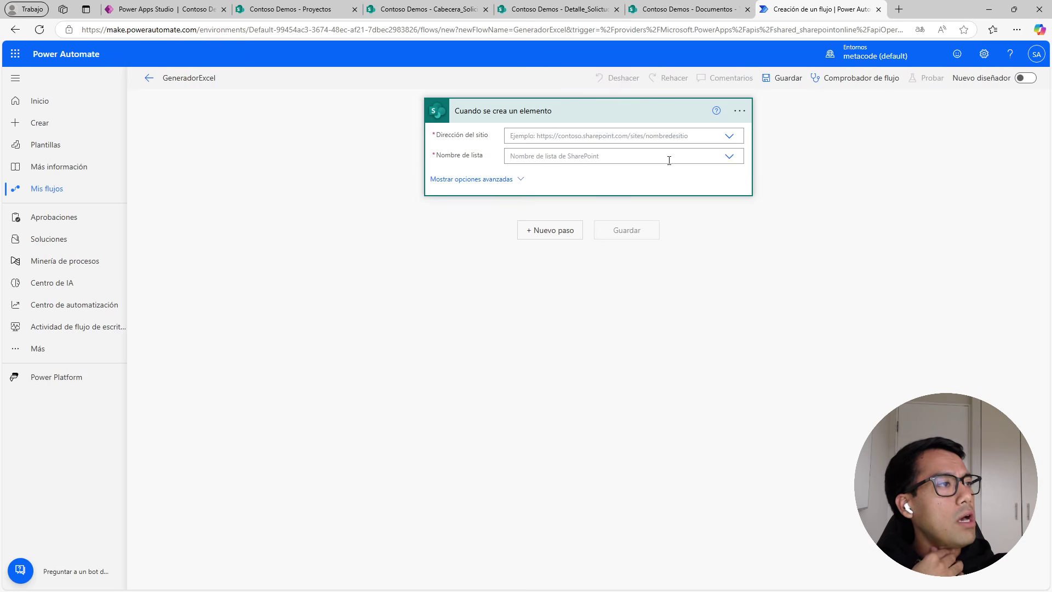
left_click(729, 136)
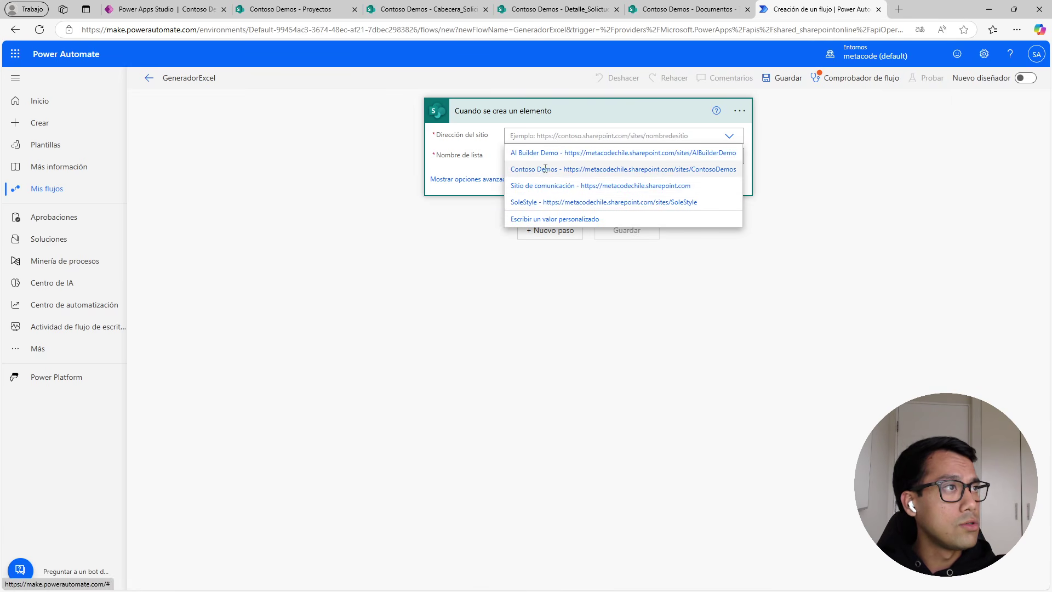
left_click(545, 173)
left_click(291, 9)
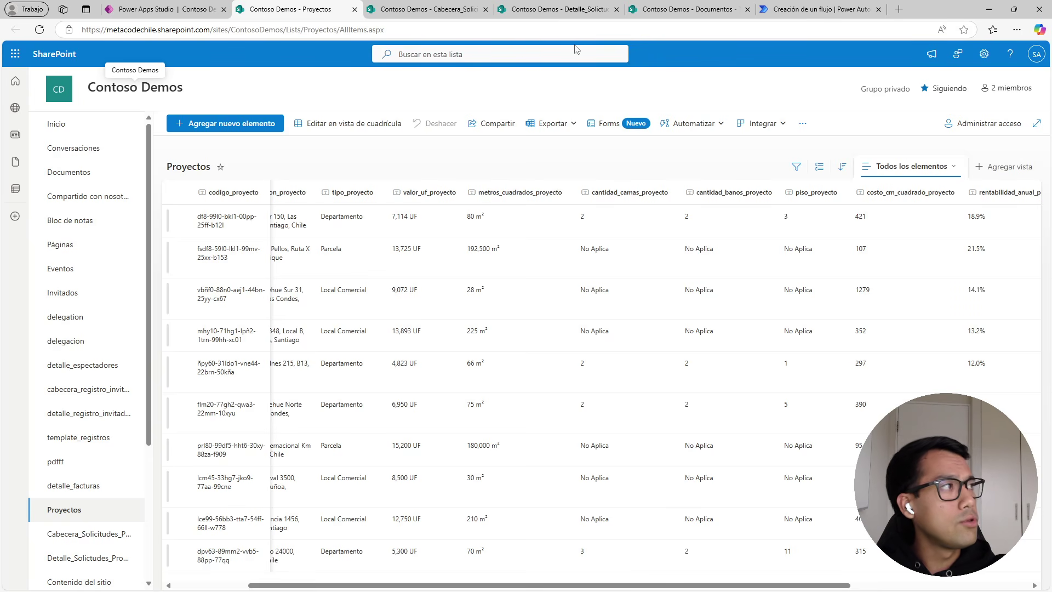
left_click(816, 10)
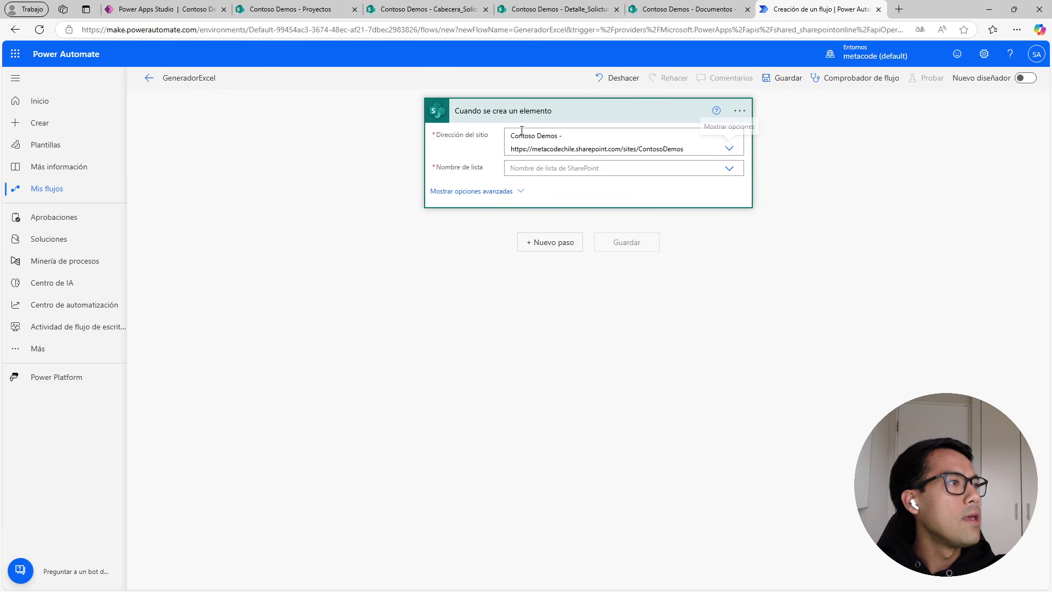
left_click(729, 170)
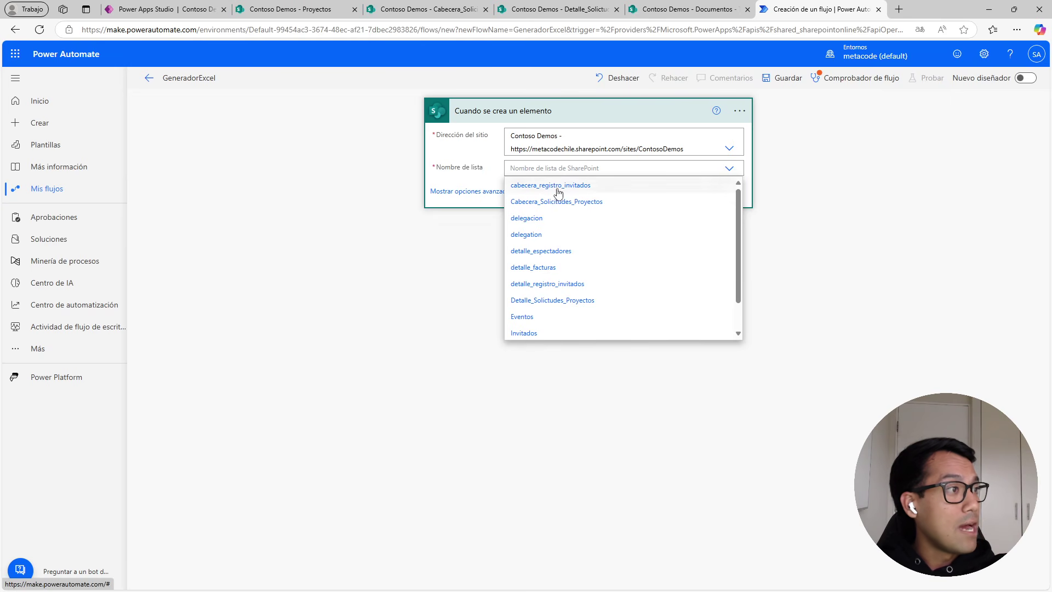
left_click(566, 203)
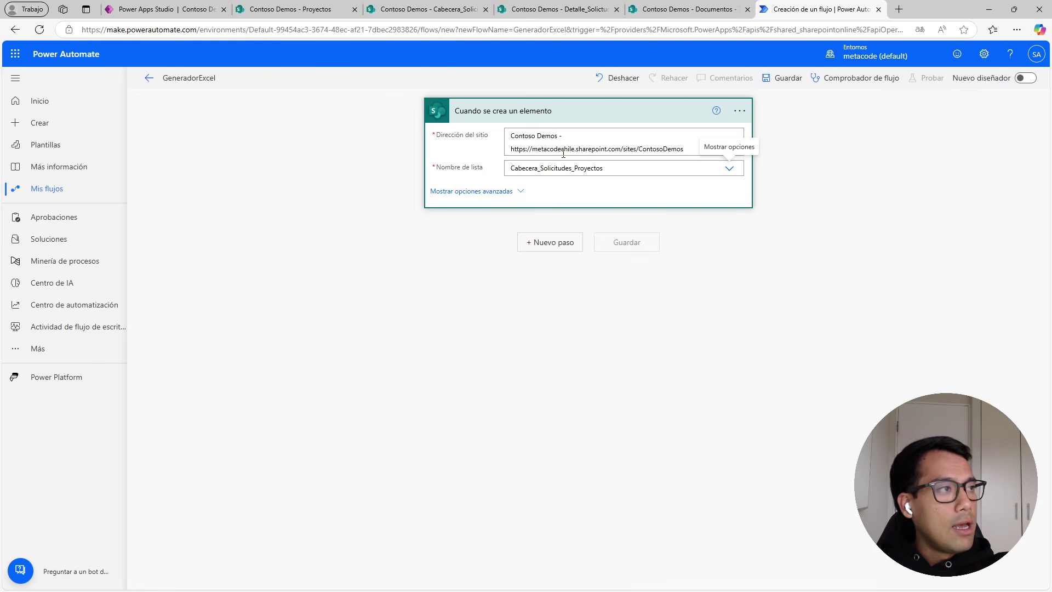
Add the SharePoint action "Obtener contenido de archivo" as a new step after the trigger.
left_click(561, 247)
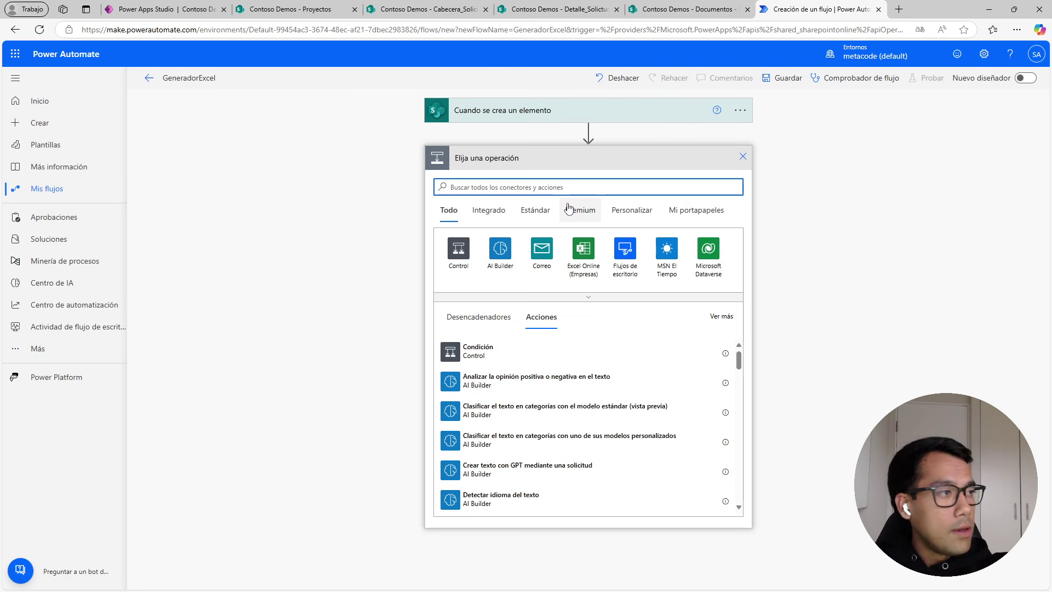
left_click(609, 299)
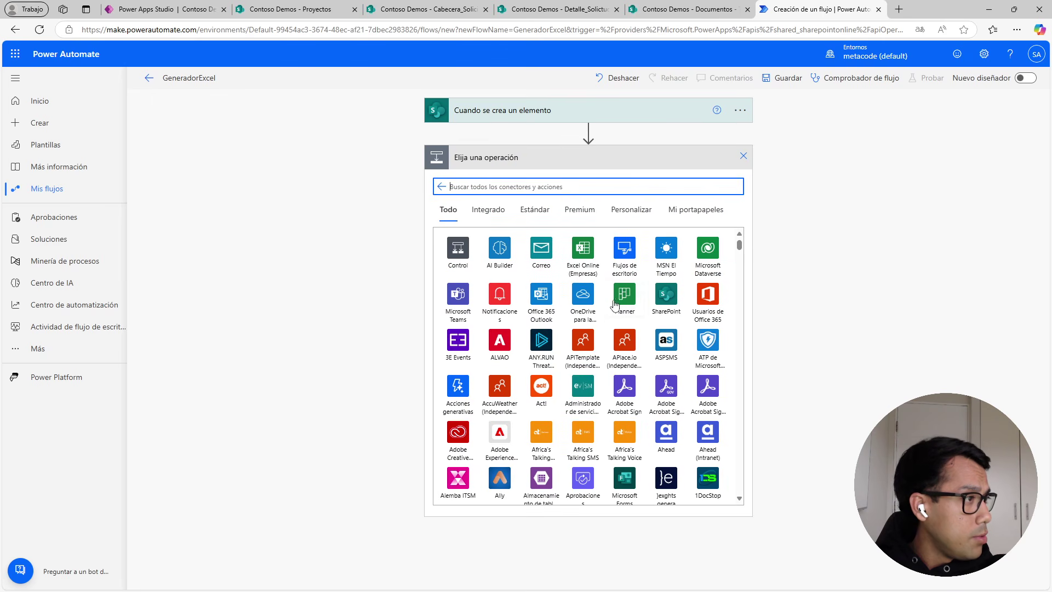
left_click(656, 302)
scroll(489, 376, "down", 2)
scroll(489, 376, "down", 8)
scroll(489, 376, "down", 2)
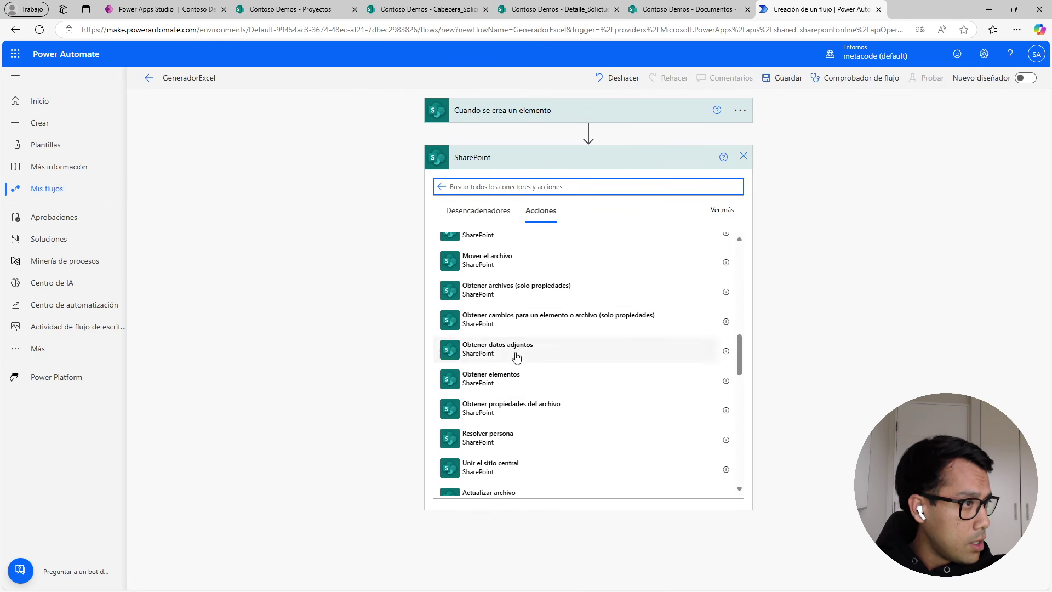
scroll(516, 356, "down", 7)
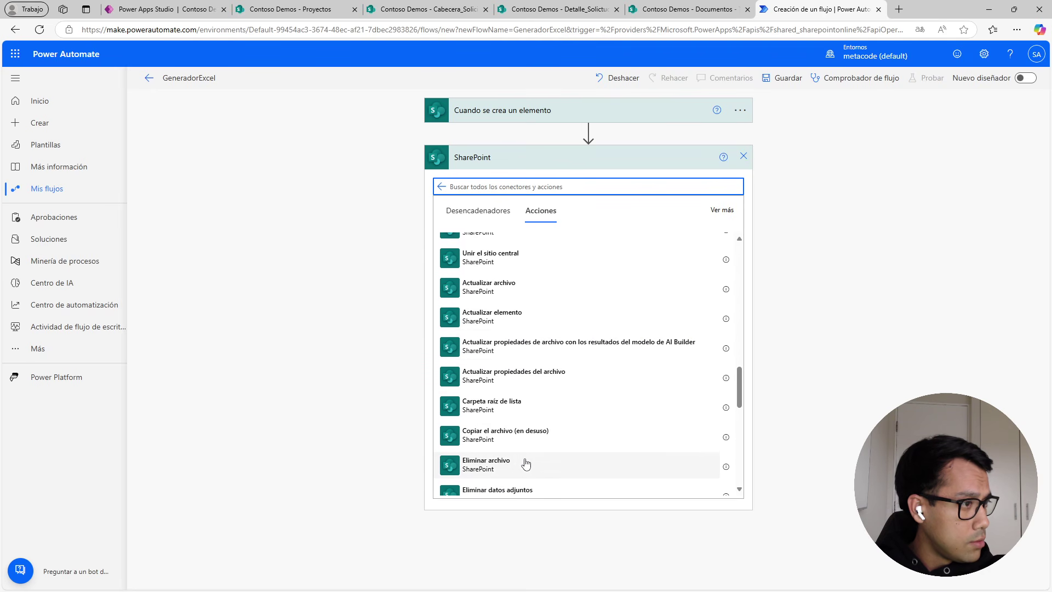
scroll(525, 463, "down", 8)
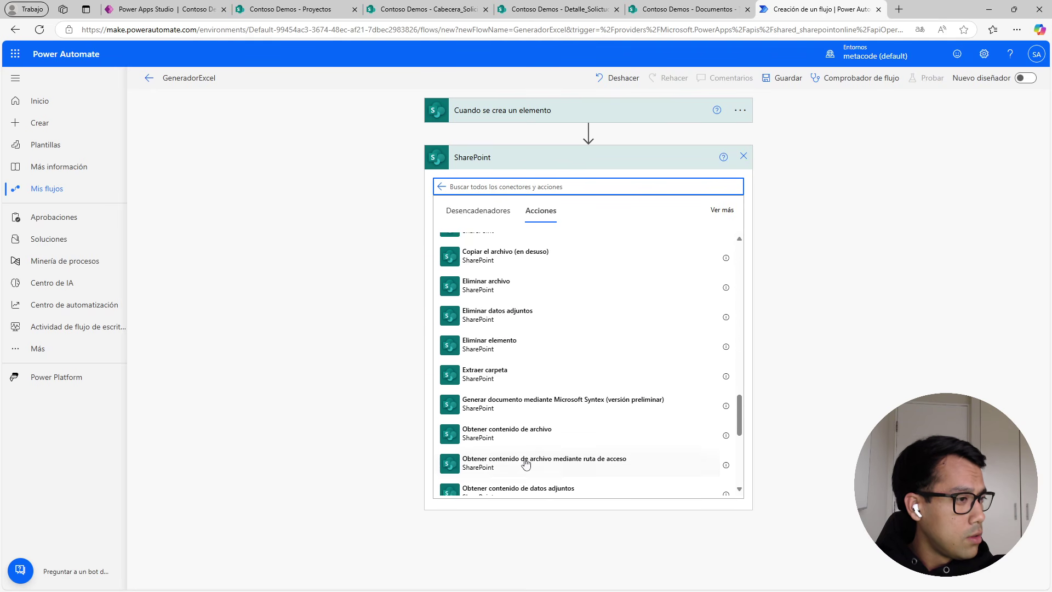
left_click(529, 392)
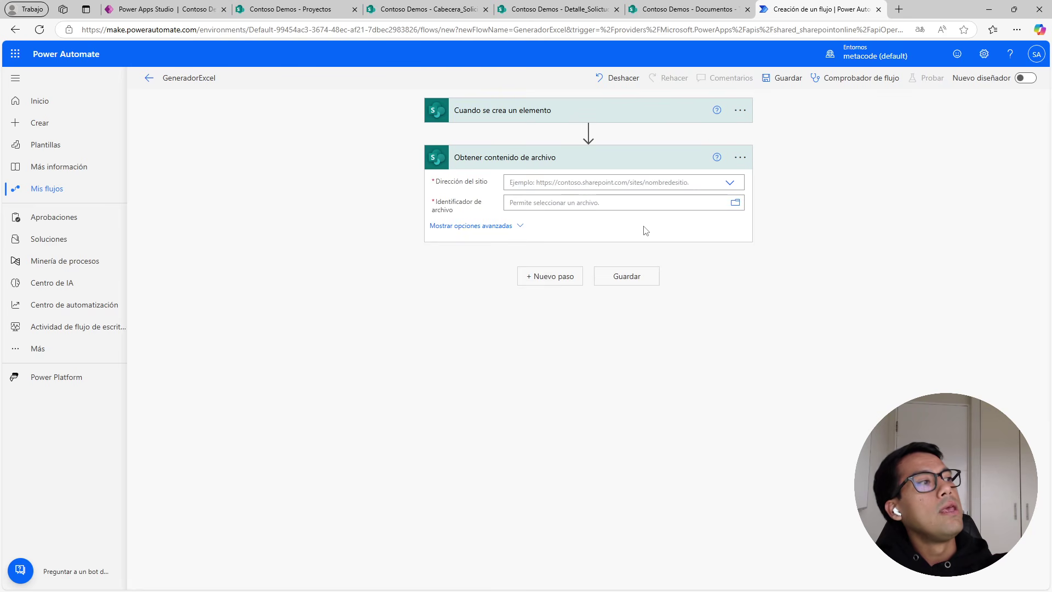
In "Obtener contenido de archivo", set the site address to Contoso Demos and the file identifier to /Documentos compartidos/Libro.xlsx.
left_click(732, 186)
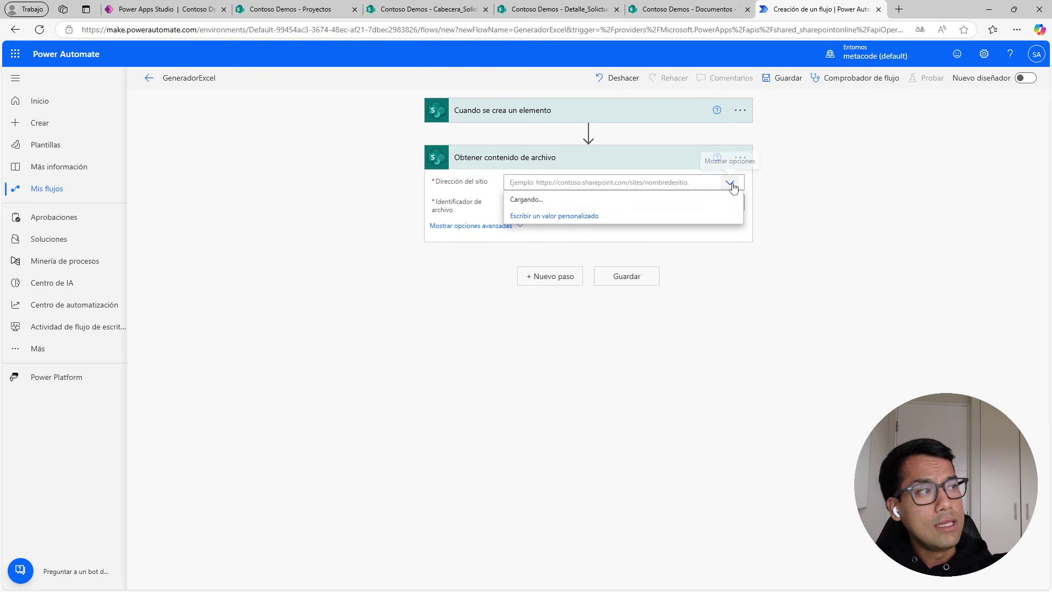
left_click(545, 217)
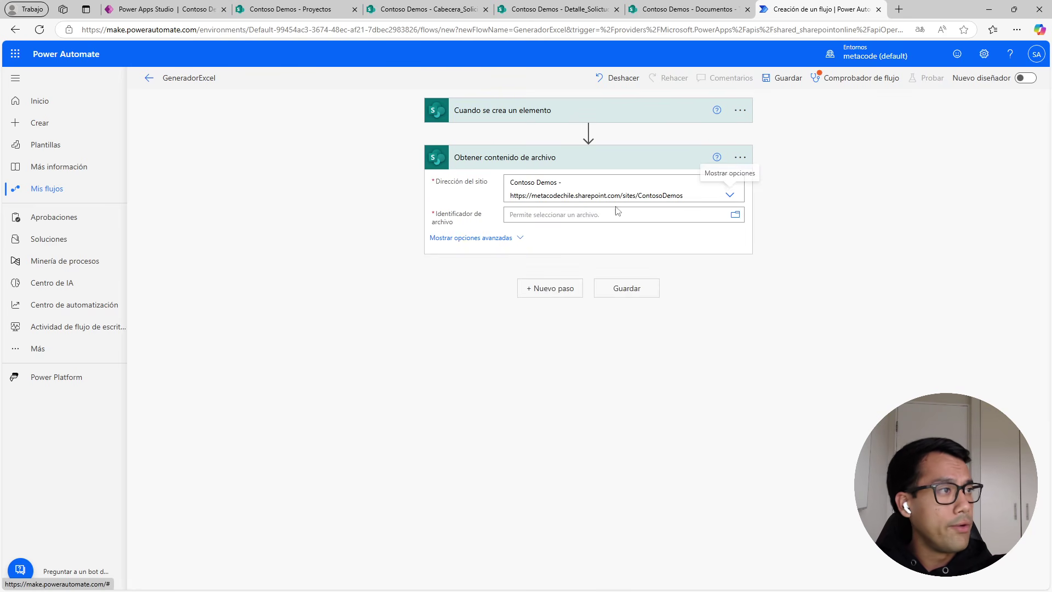
left_click(684, 211)
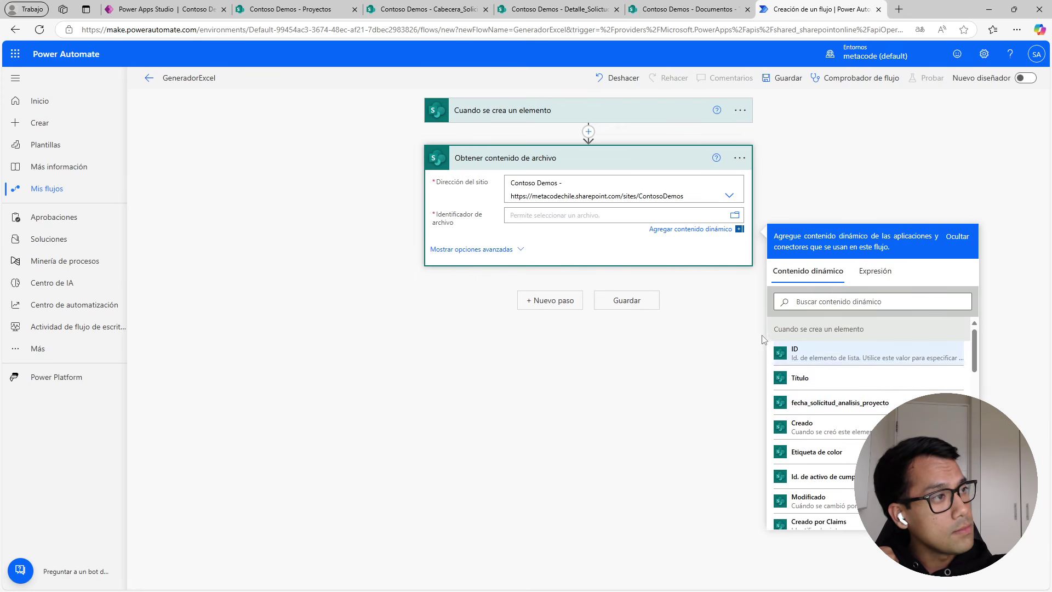
left_click(734, 216)
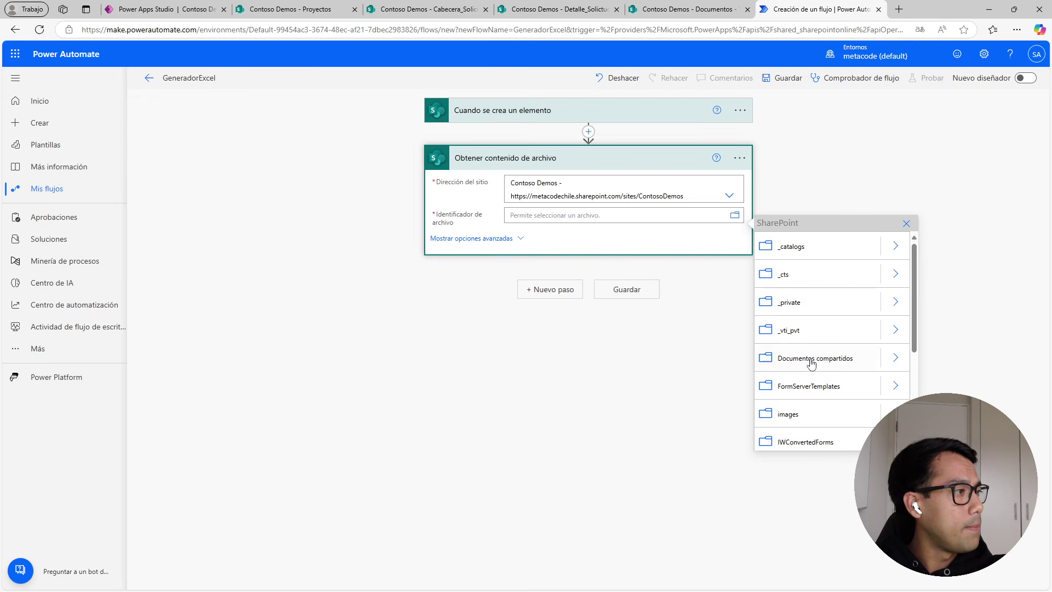
left_click(891, 359)
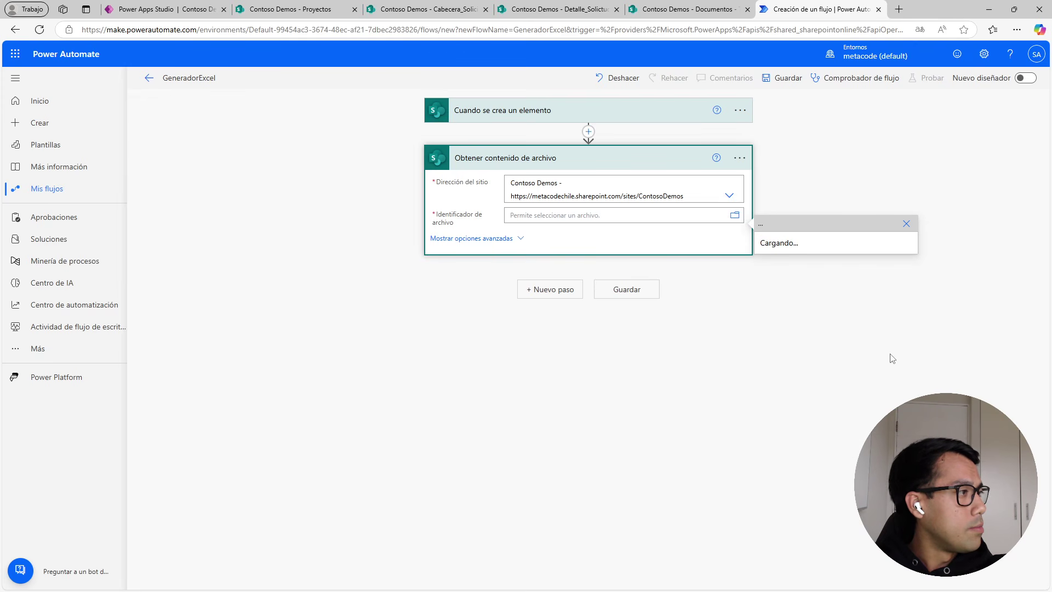
left_click(801, 276)
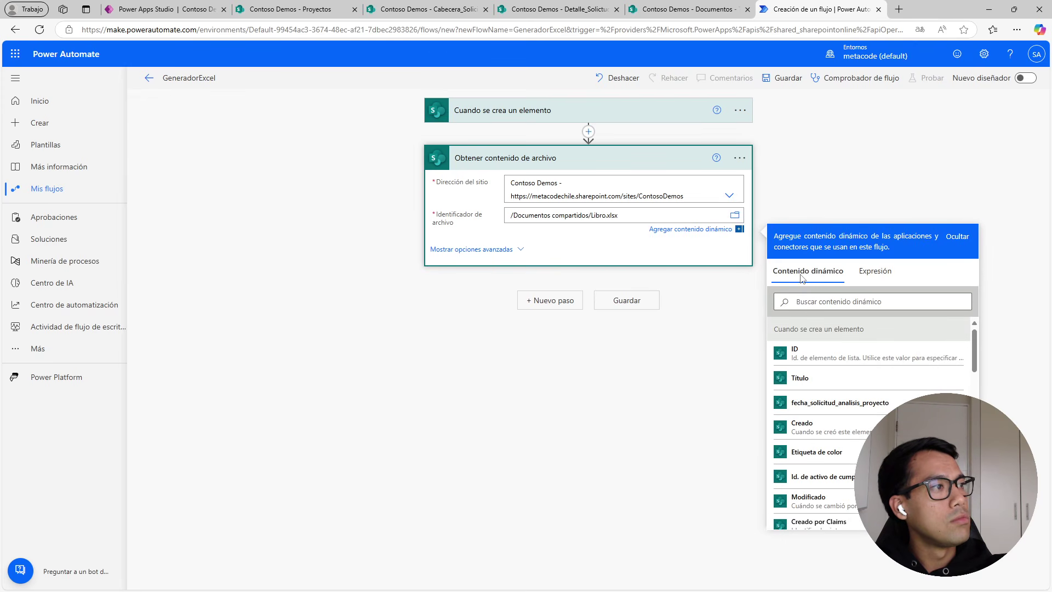
Save the GeneradorExcel flow, check its trigger settings, and return to the flow's details page.
left_click(684, 10)
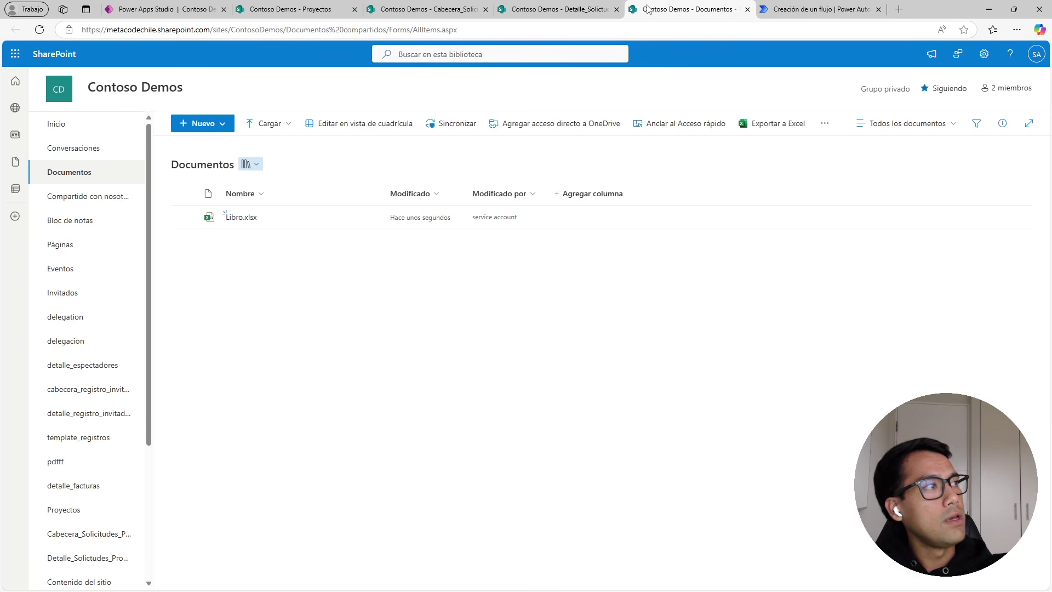
left_click(811, 11)
left_click(783, 82)
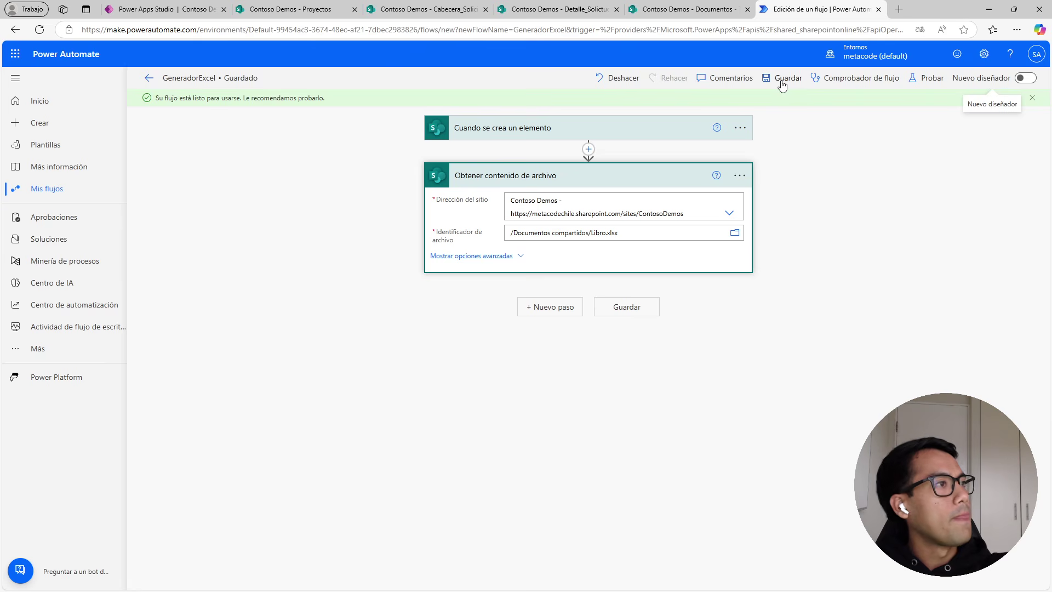
left_click(547, 133)
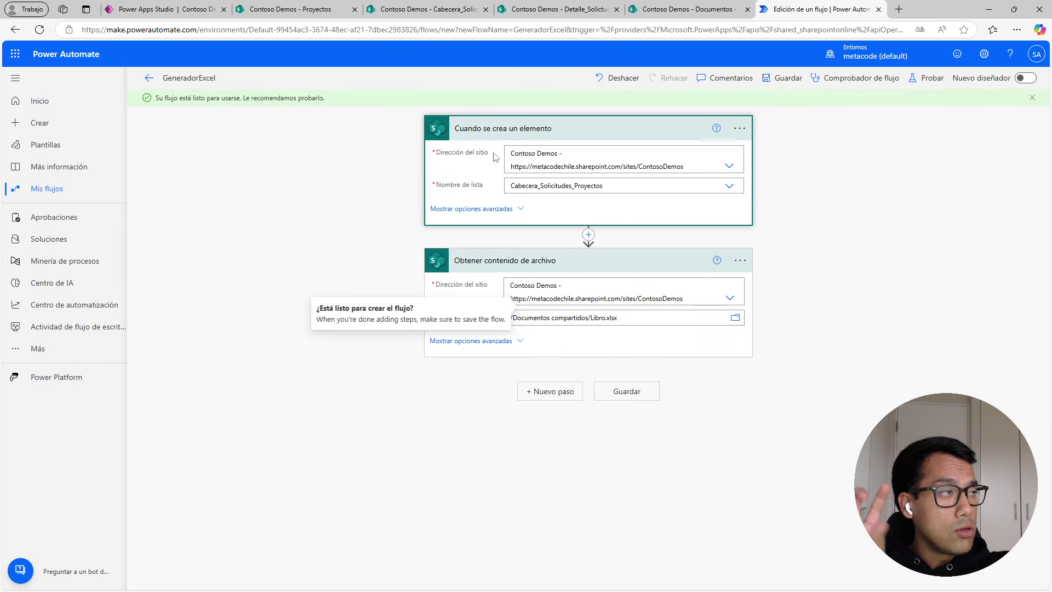
left_click(147, 78)
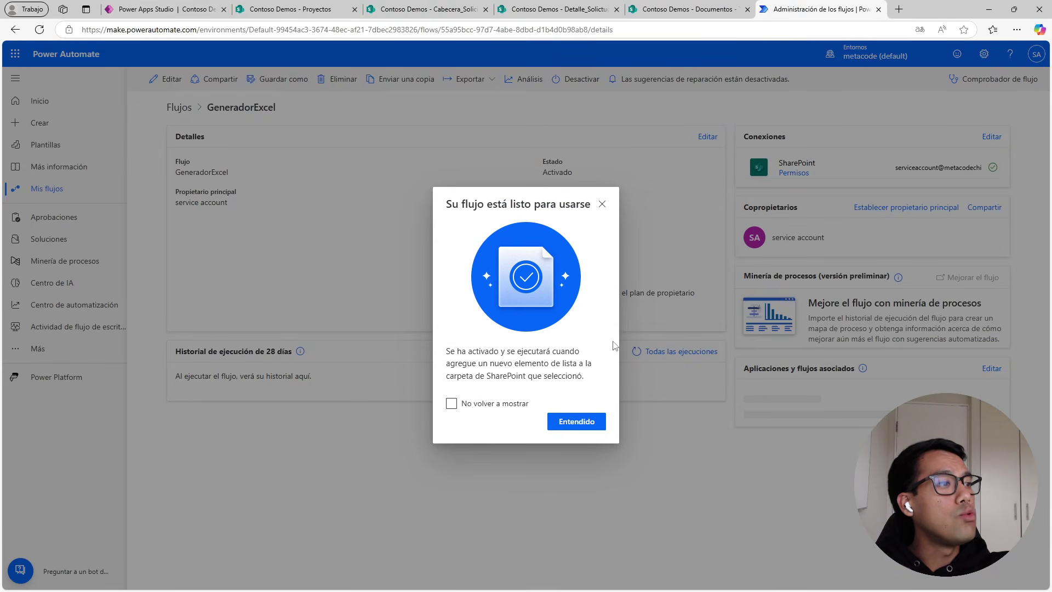
left_click(602, 204)
In the Power Apps preview, select Depto Vista Mar Concón, Local Express Providencia and Local Comercial Plaza Ñuñoa, and try to send the request.
left_click(148, 6)
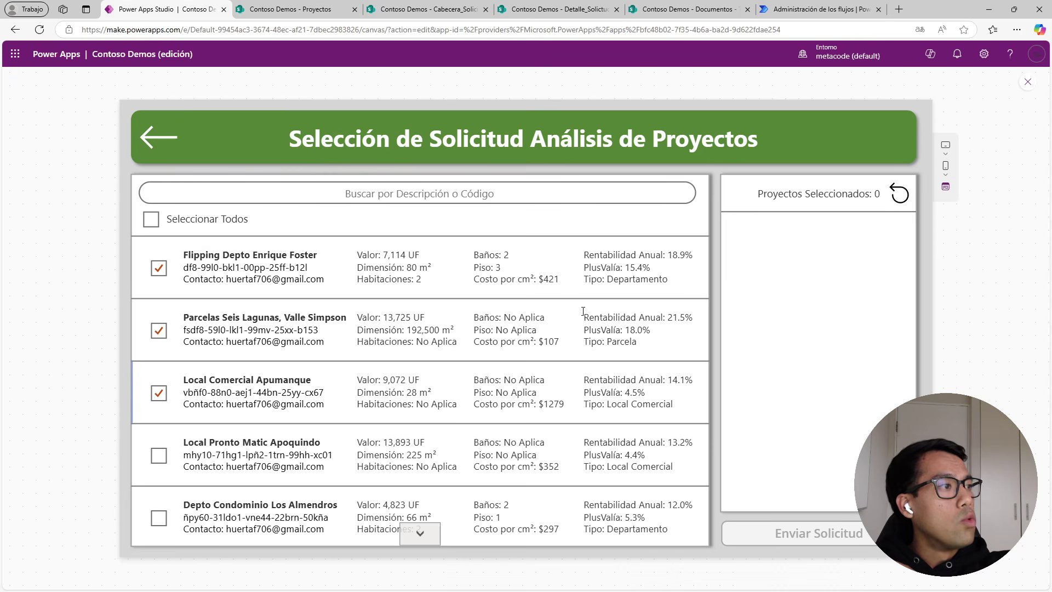
scroll(168, 356, "down", 3)
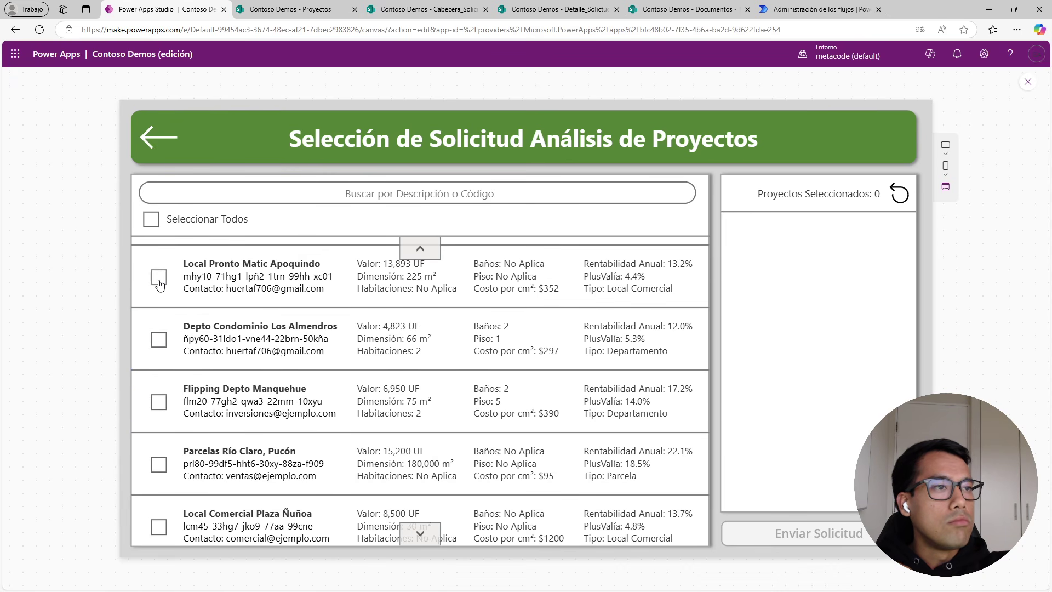
scroll(164, 345, "up", 2)
scroll(333, 338, "down", 1)
scroll(333, 338, "down", 3)
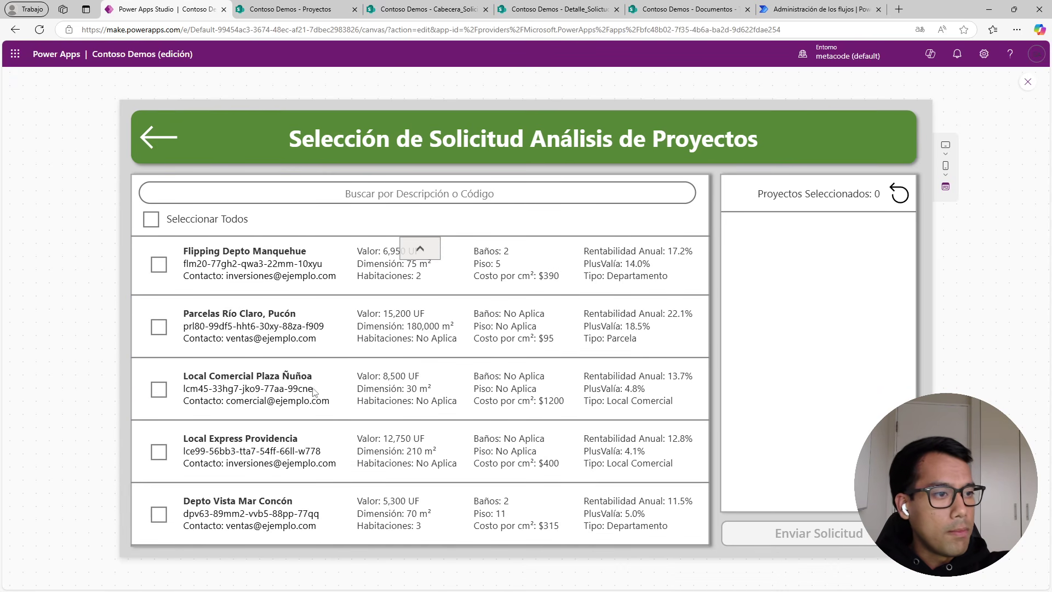
left_click(158, 514)
left_click(159, 451)
left_click(159, 390)
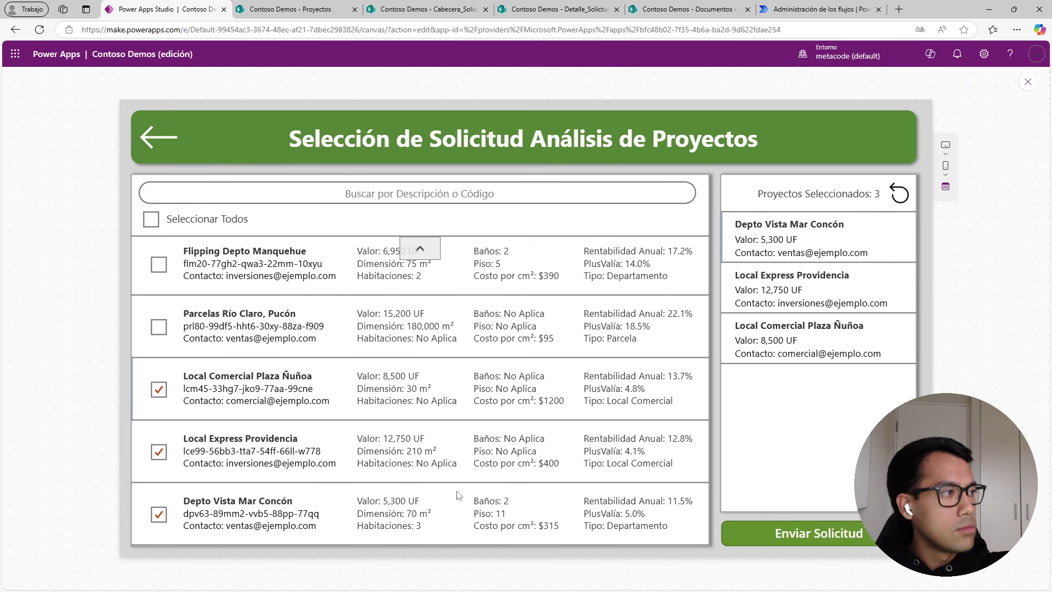
left_click(803, 539)
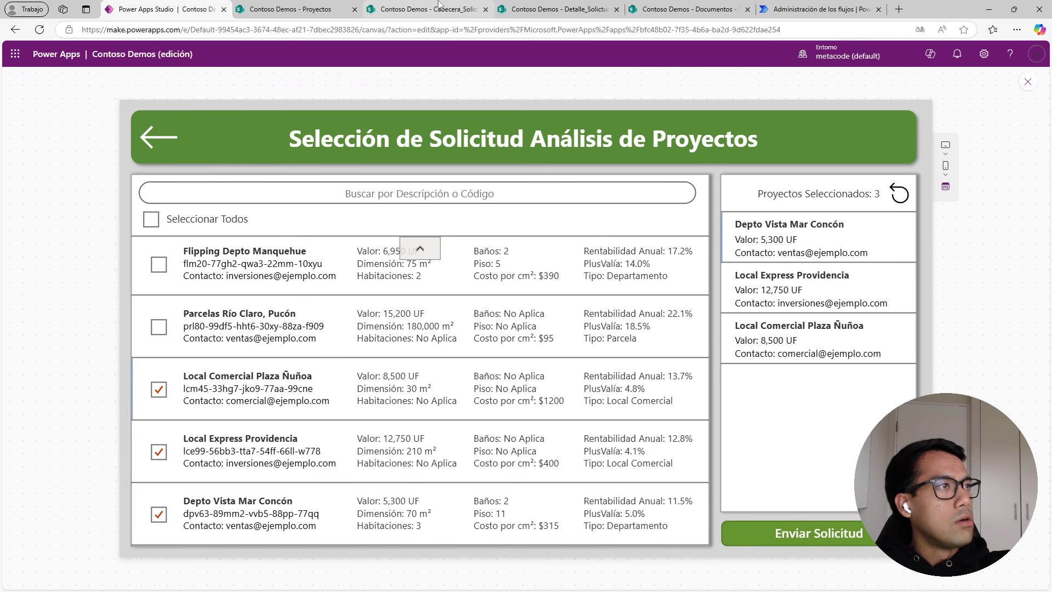
Refresh the Cabecera_Solicitudes_Proyectos and Detalle_Solictudes_Proyectos lists in SharePoint to check for the new request.
left_click(427, 9)
key("F5")
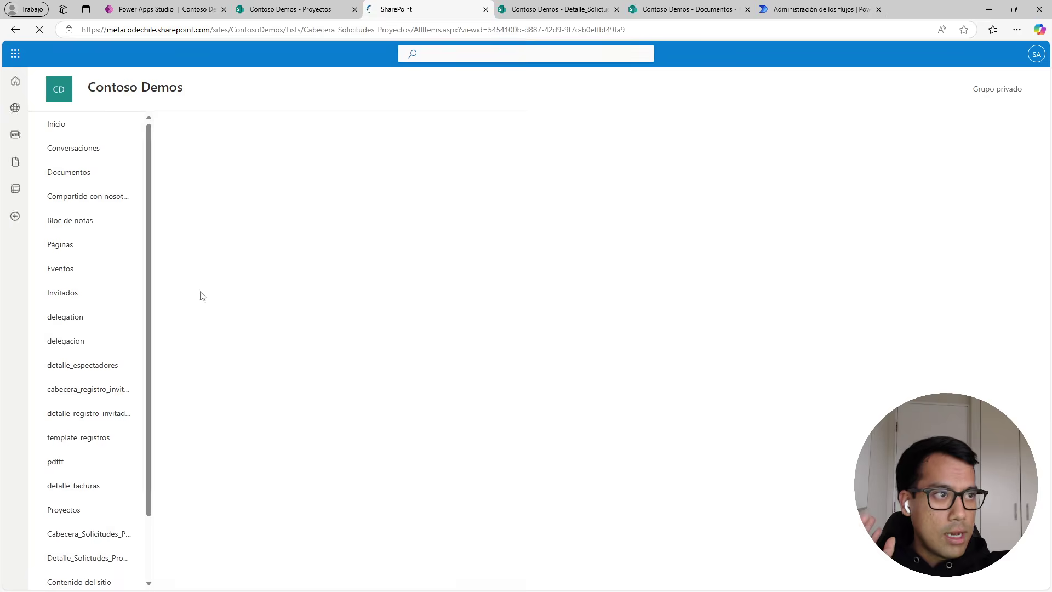
left_click(218, 224)
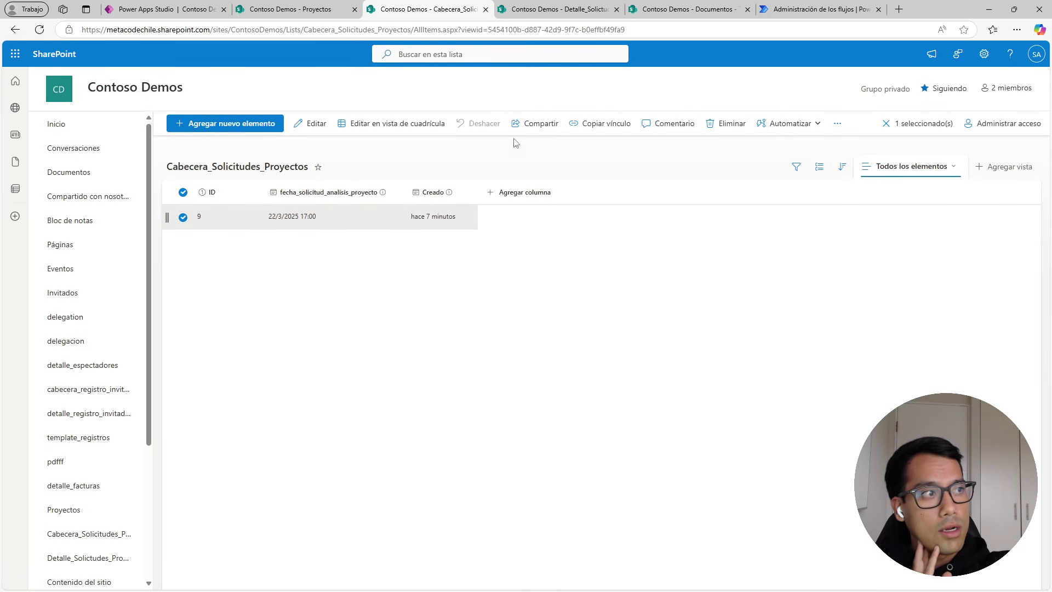
left_click(559, 10)
left_click(39, 29)
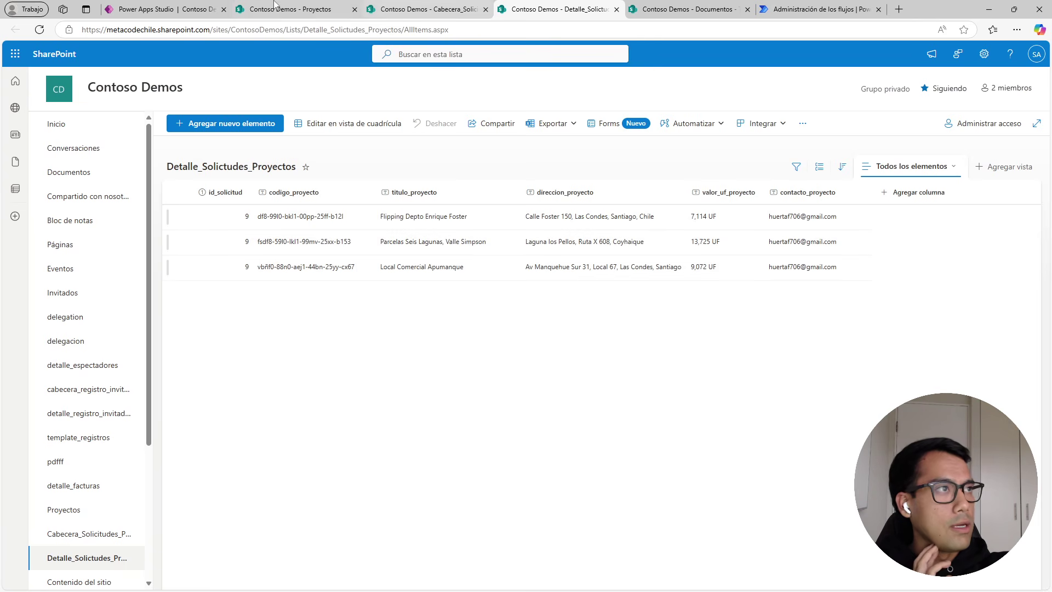
Back in the Power Apps preview, deselect Local Comercial Plaza Ñuñoa and send the request with the remaining selected projects.
left_click(160, 9)
left_click(159, 389)
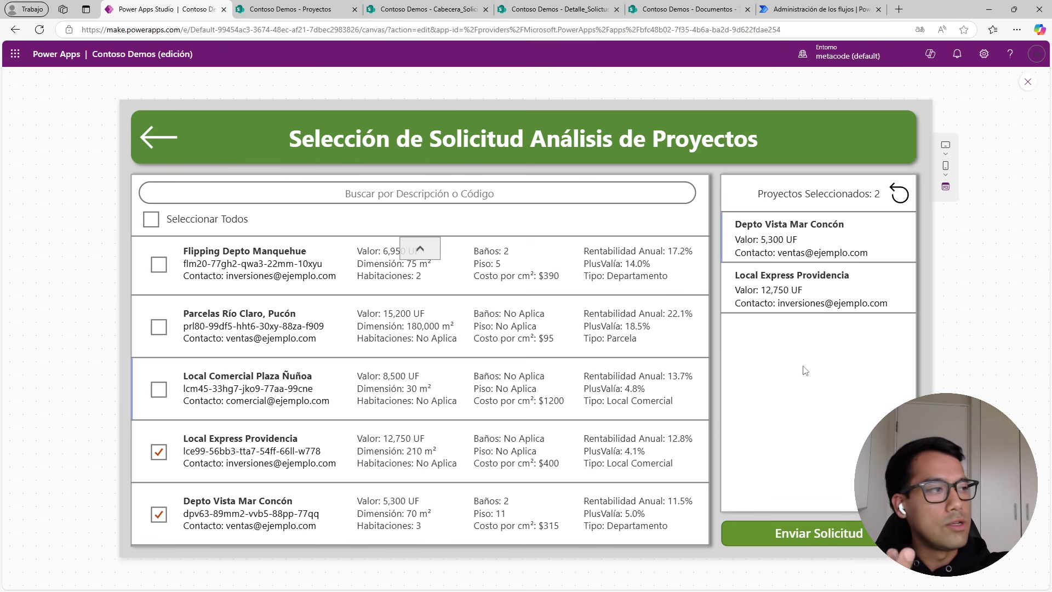
left_click(815, 533)
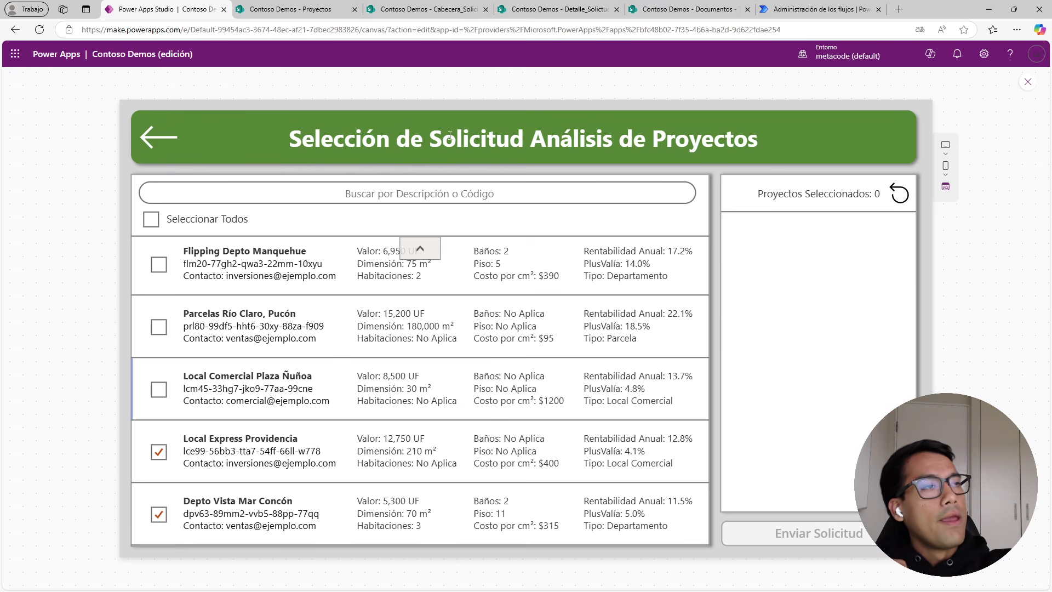
Refresh the Cabecera_Solicitudes_Proyectos list in SharePoint and select the newest request.
left_click(329, 8)
left_click(427, 9)
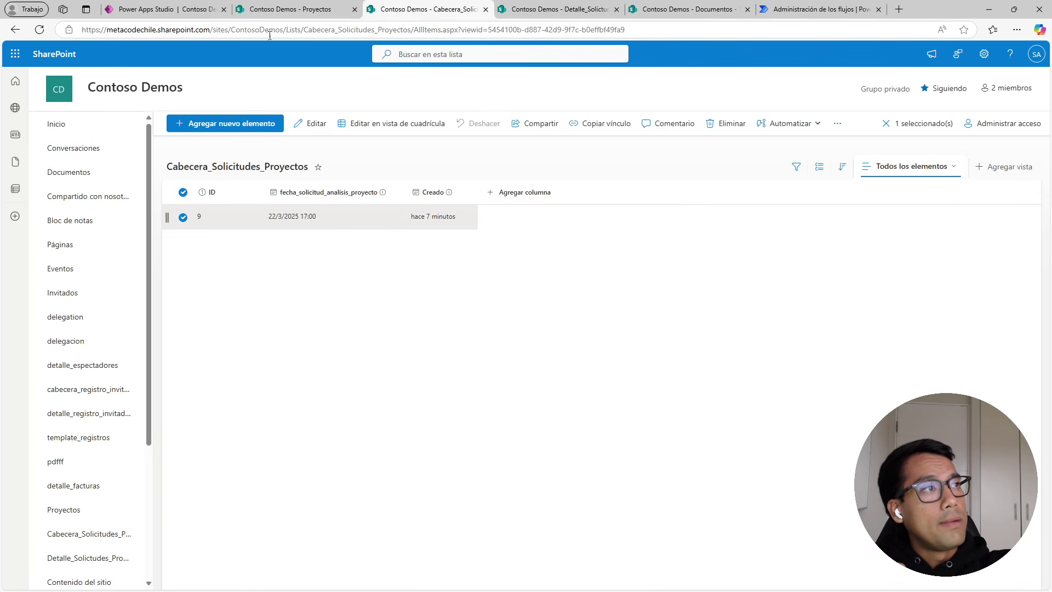
left_click(41, 31)
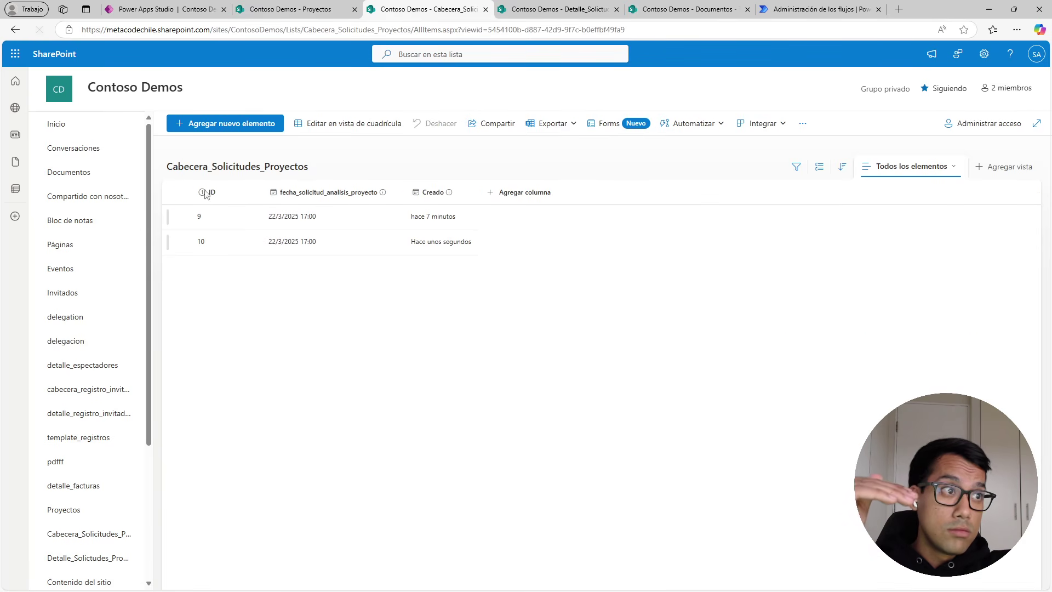
left_click(441, 247)
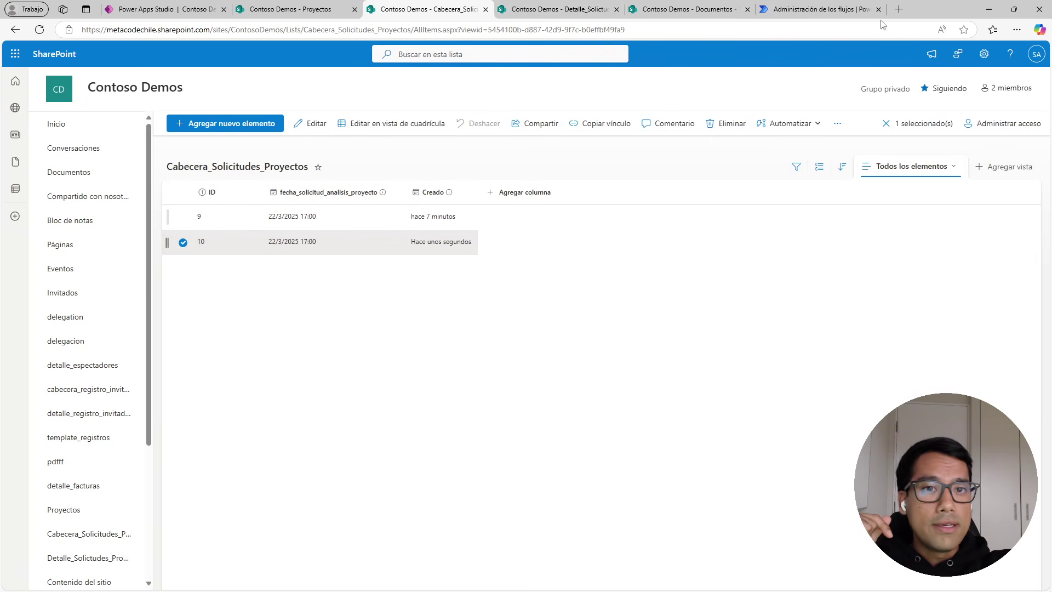
Refresh the 28-day run history of the GeneradorExcel flow in Power Automate to check for a triggered run.
left_click(819, 9)
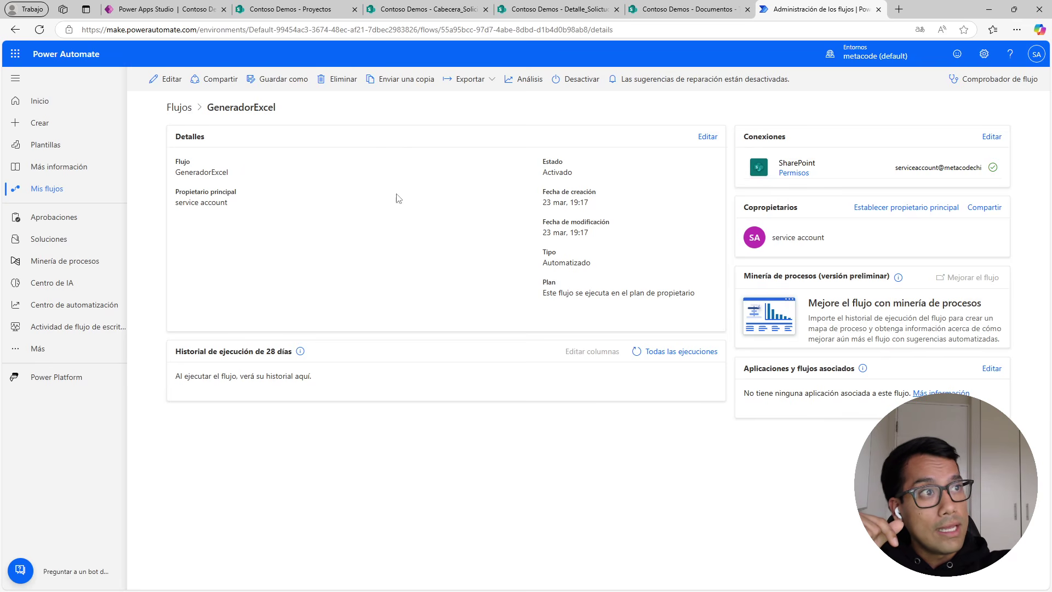
left_click(645, 359)
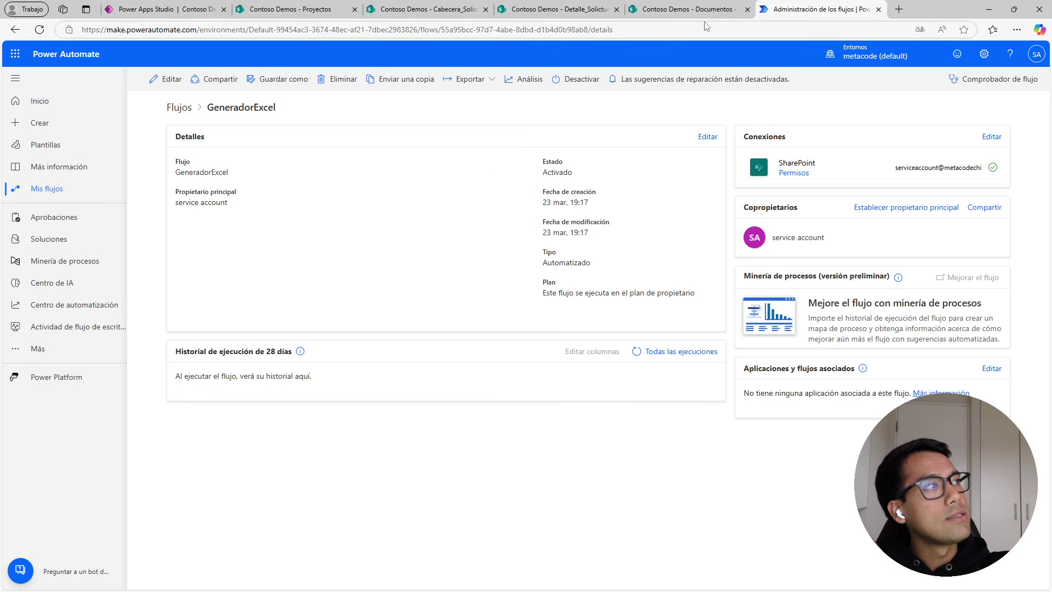
left_click(696, 4)
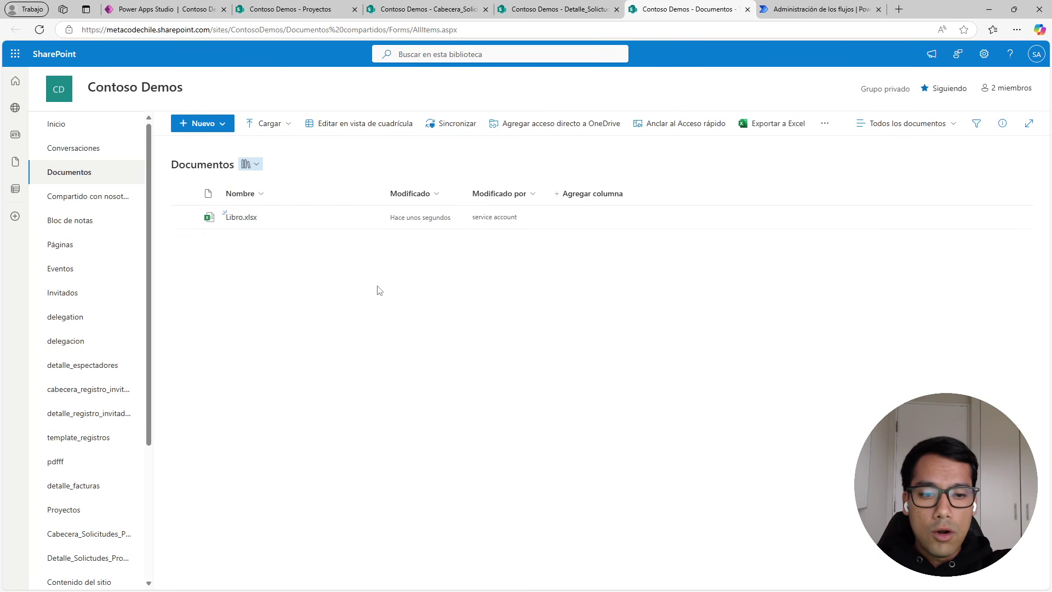
left_click(812, 10)
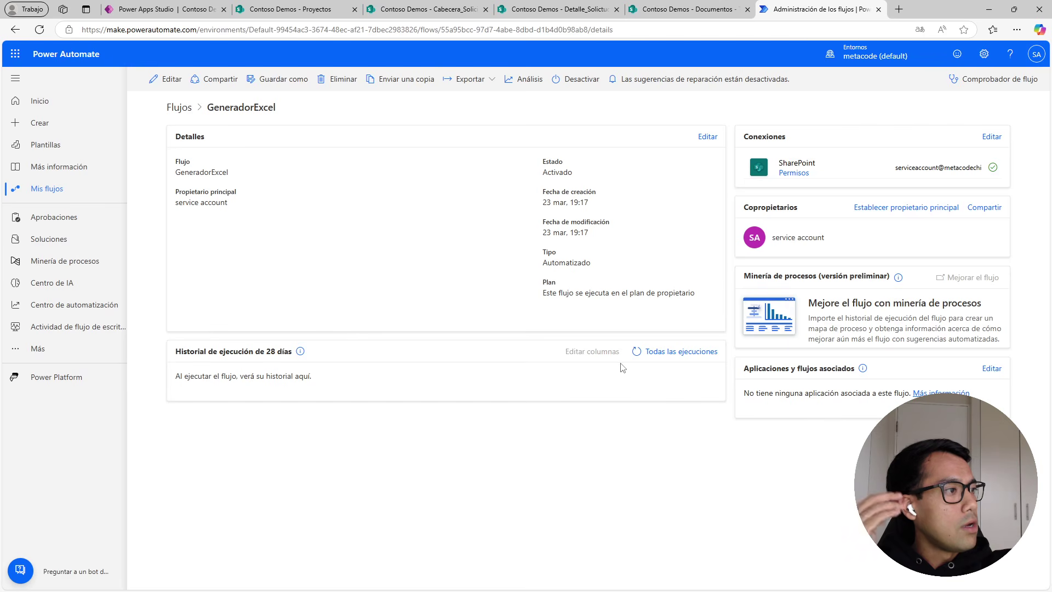
left_click(636, 351)
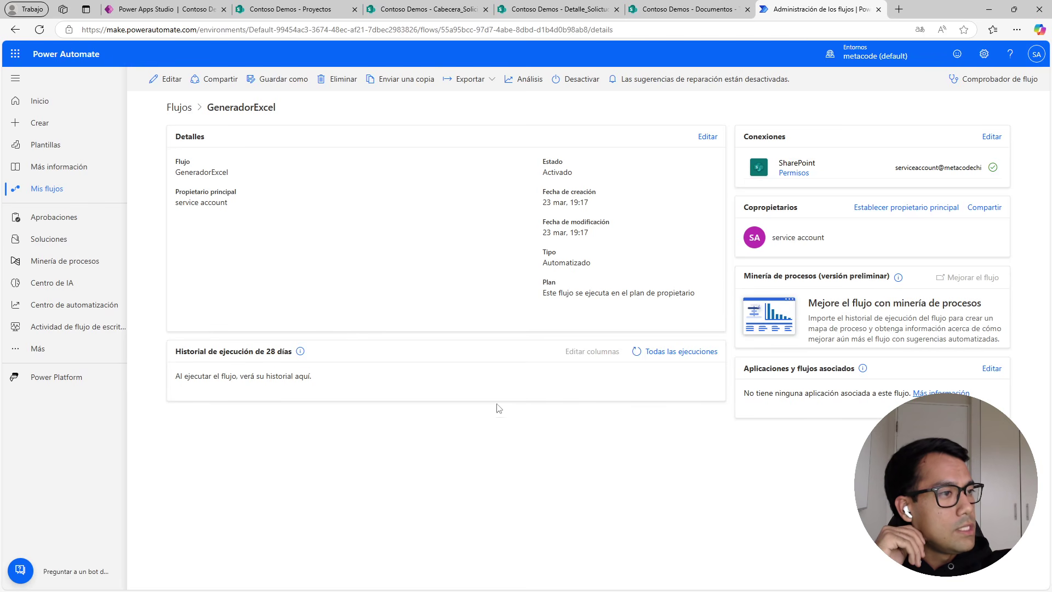
left_click(636, 351)
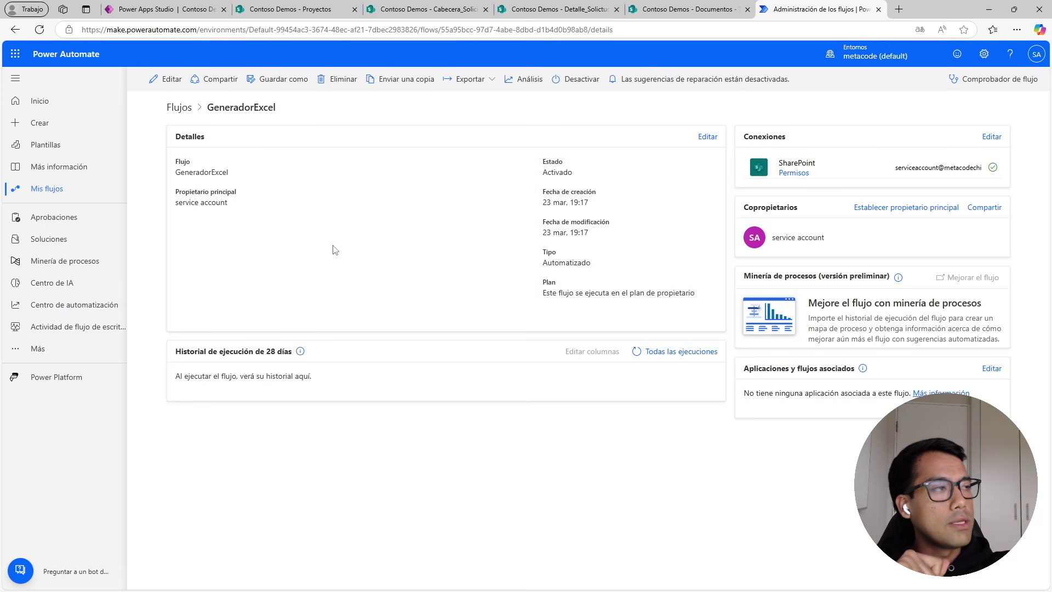
left_click(636, 352)
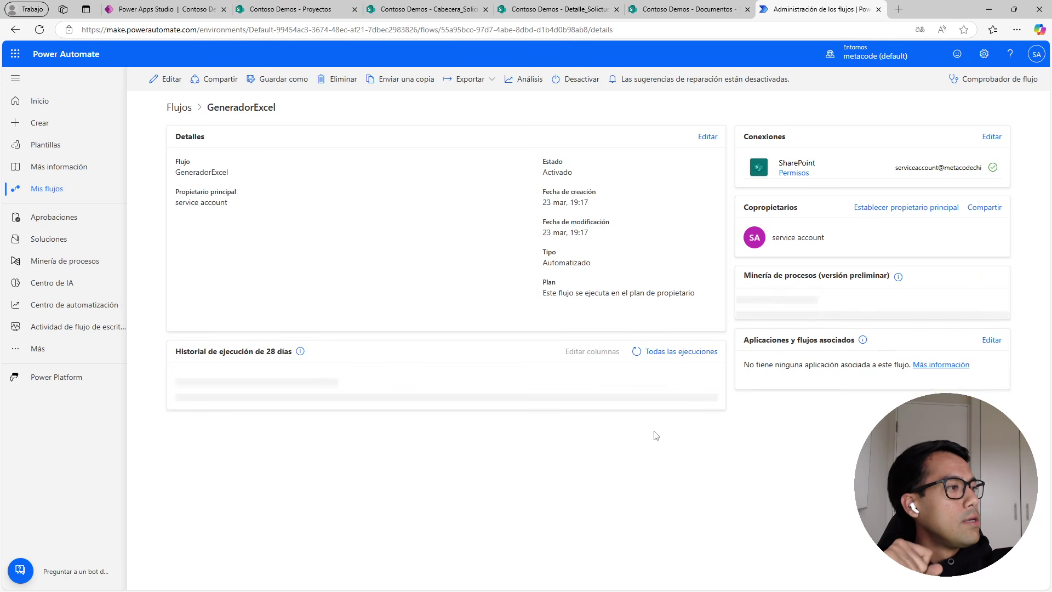
Refresh the Detalle_Solictudes_Proyectos list in SharePoint, mark the detail rows of request 10, and return to the GeneradorExcel details page.
left_click(685, 9)
left_click(500, 9)
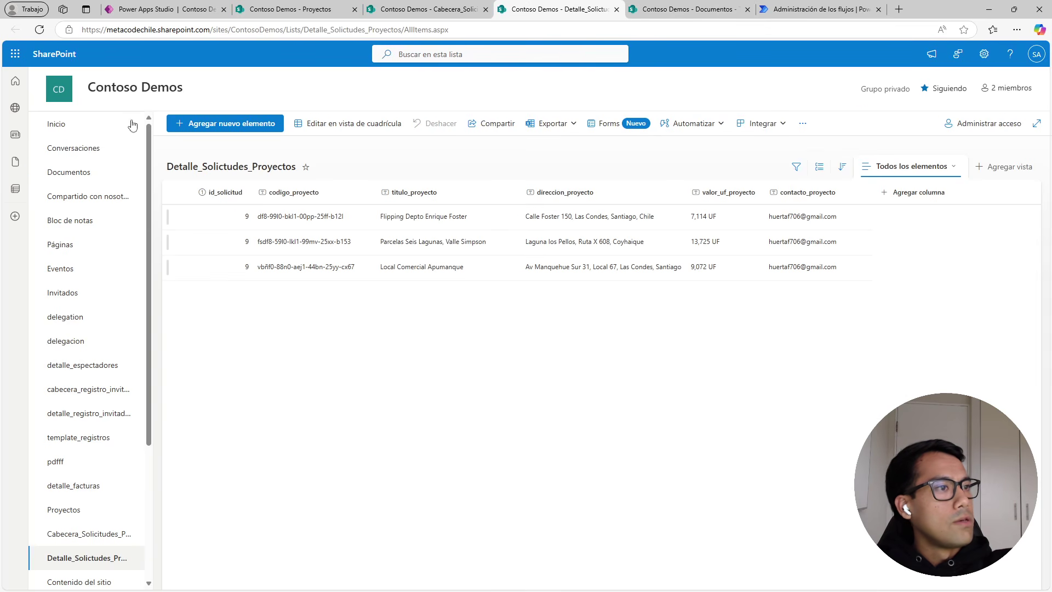
left_click(40, 30)
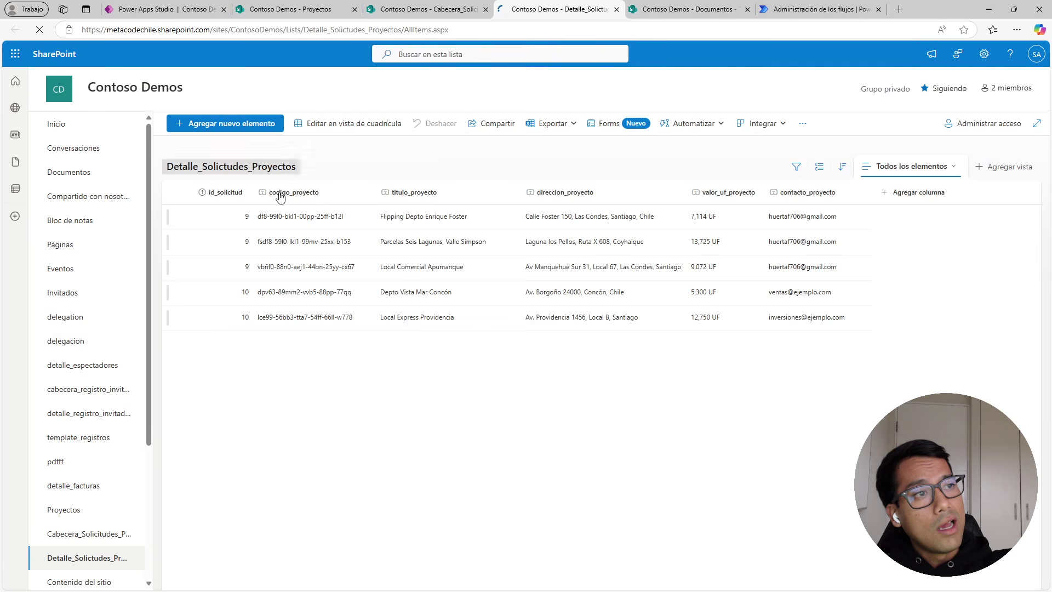
left_click(183, 292)
left_click(183, 319)
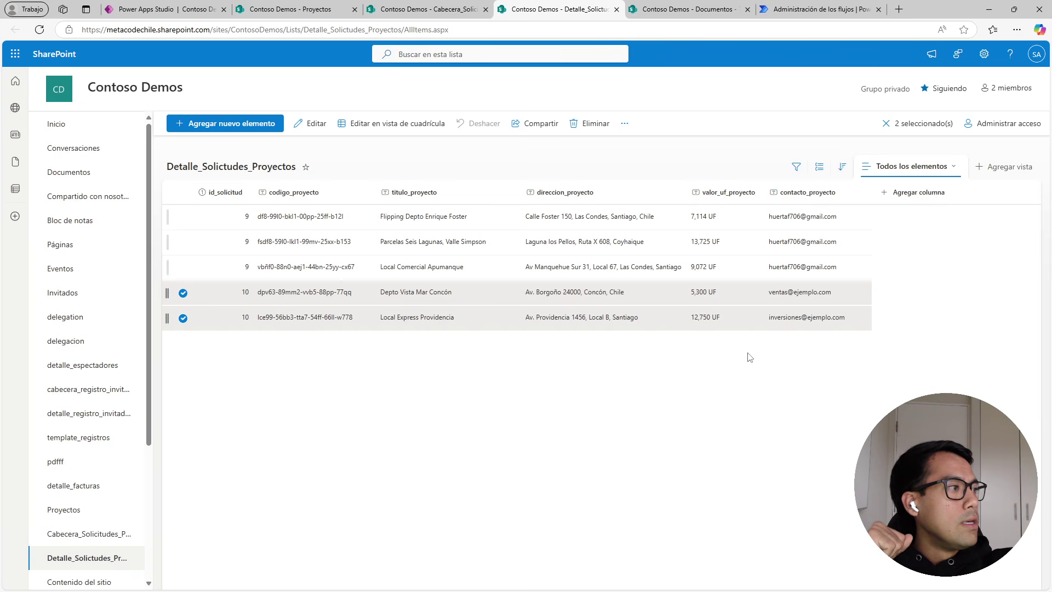
left_click(184, 217)
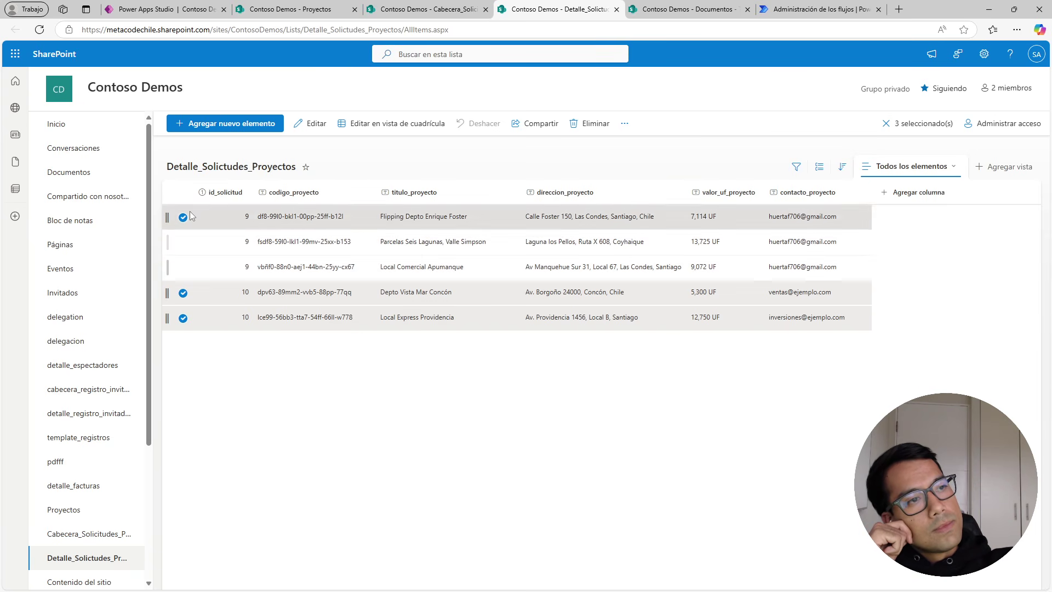
left_click(818, 7)
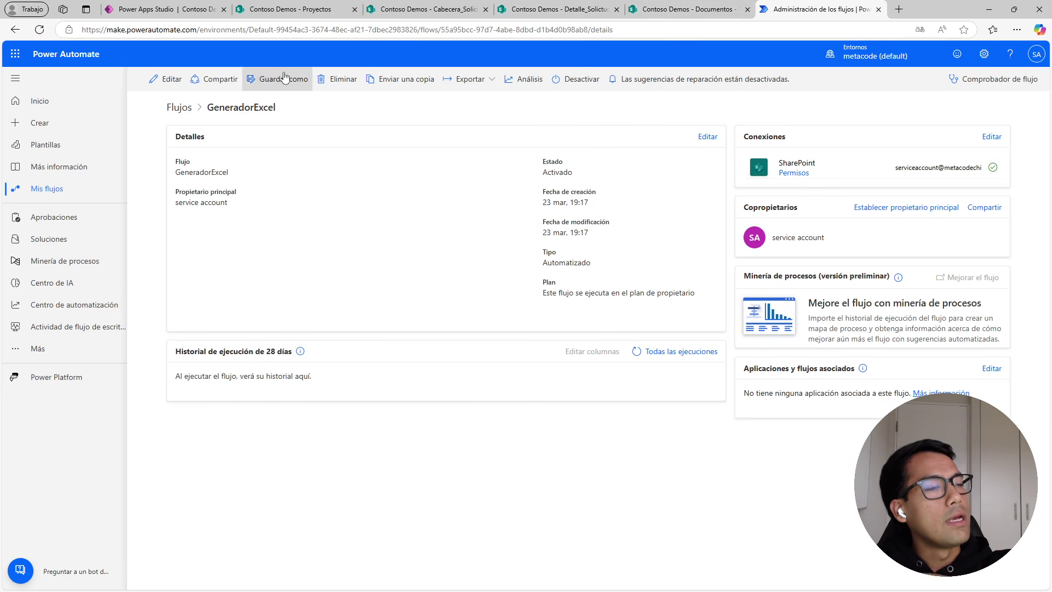
Check the Documentos library in SharePoint, and refresh the 28-day run history of GeneradorExcel in Power Automate.
left_click(701, 8)
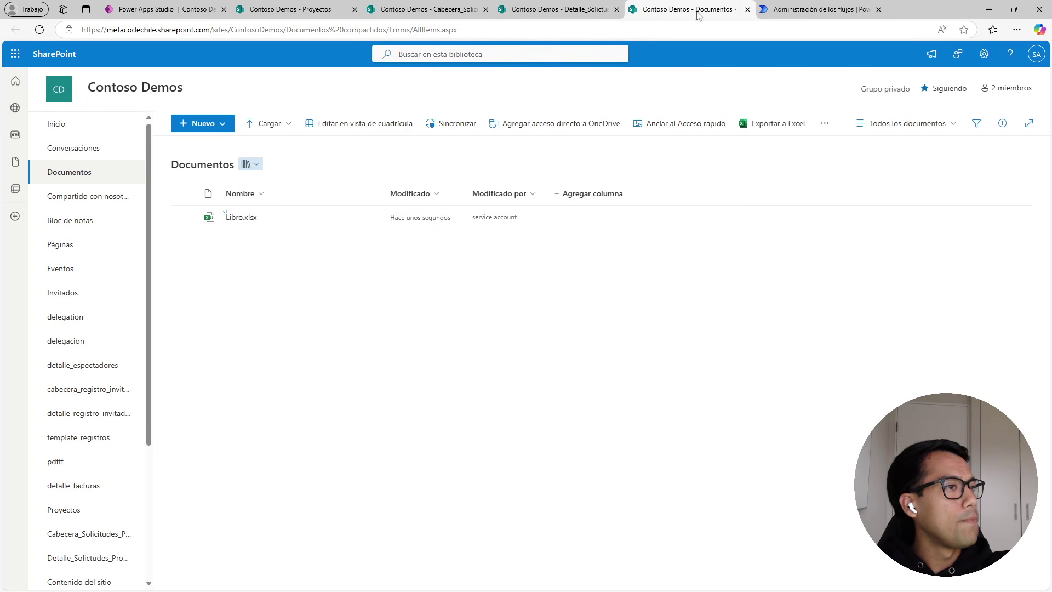
left_click(847, 9)
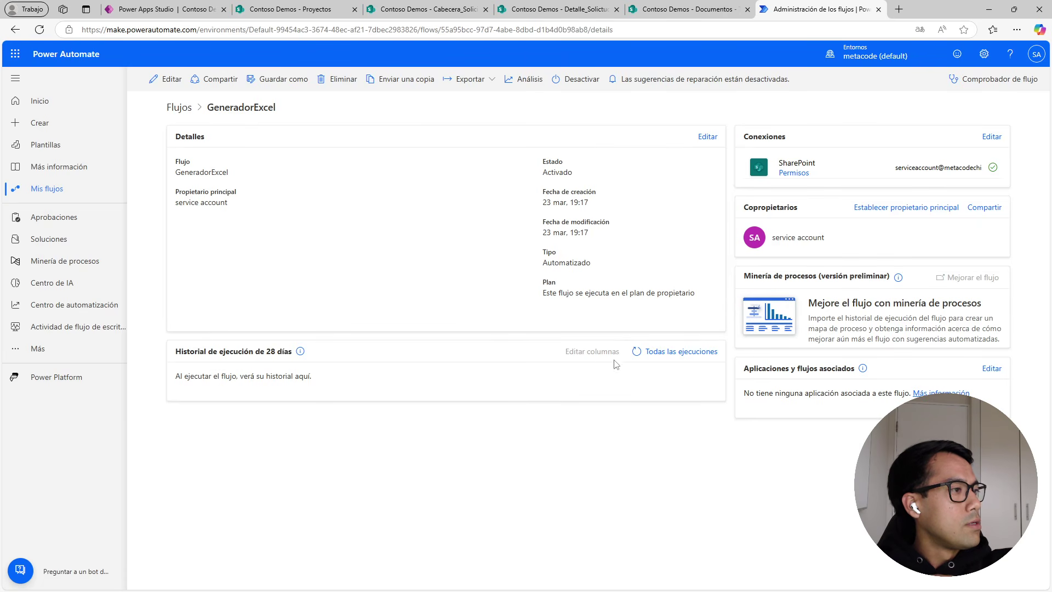
left_click(635, 353)
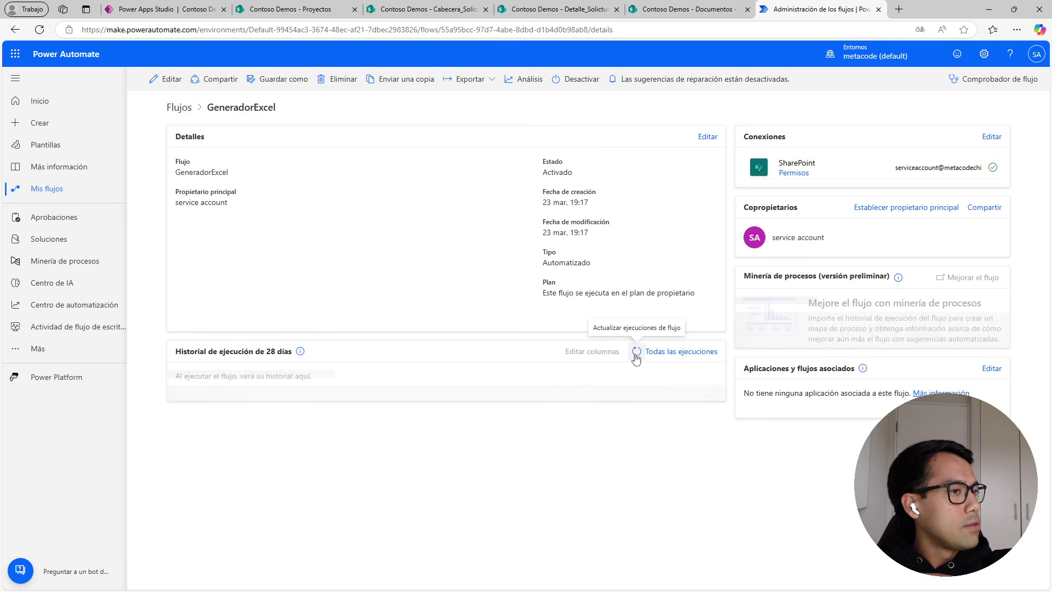
left_click(635, 353)
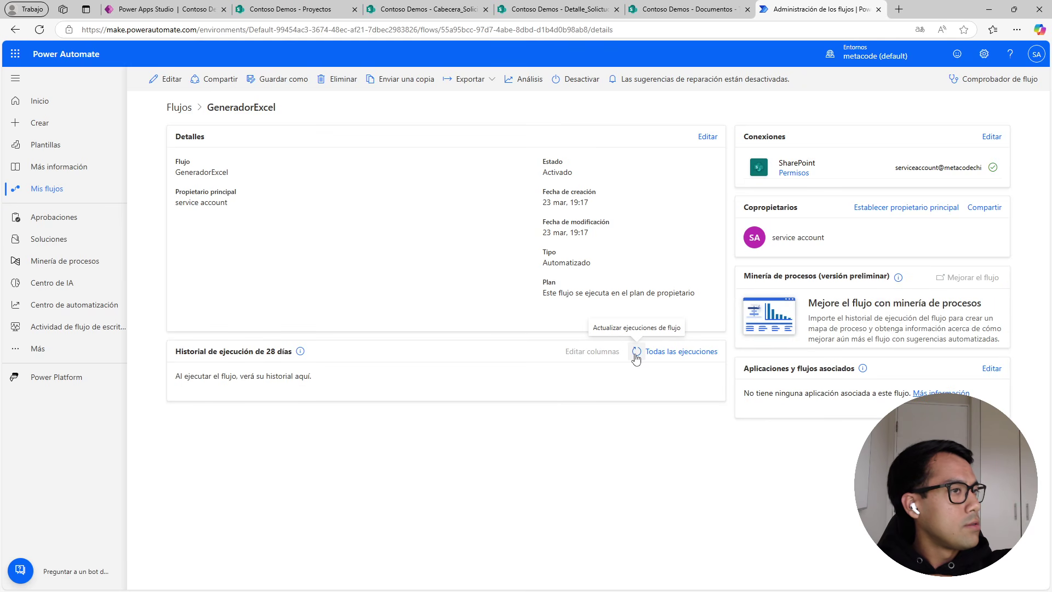
Reload the Detalle_Solictudes_Proyectos list in SharePoint, and refresh the GeneradorExcel run history again in Power Automate.
left_click(424, 9)
left_click(507, 7)
key("F5")
left_click(819, 9)
left_click(635, 352)
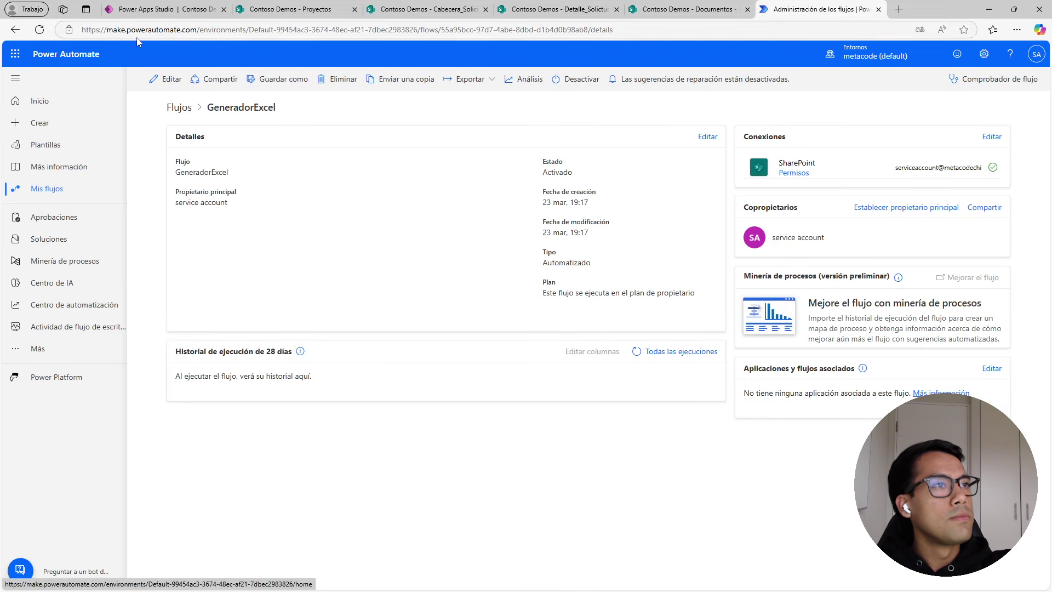
Reopen GeneradorExcel from the flow list and refresh its run history.
left_click(174, 106)
left_click(230, 203)
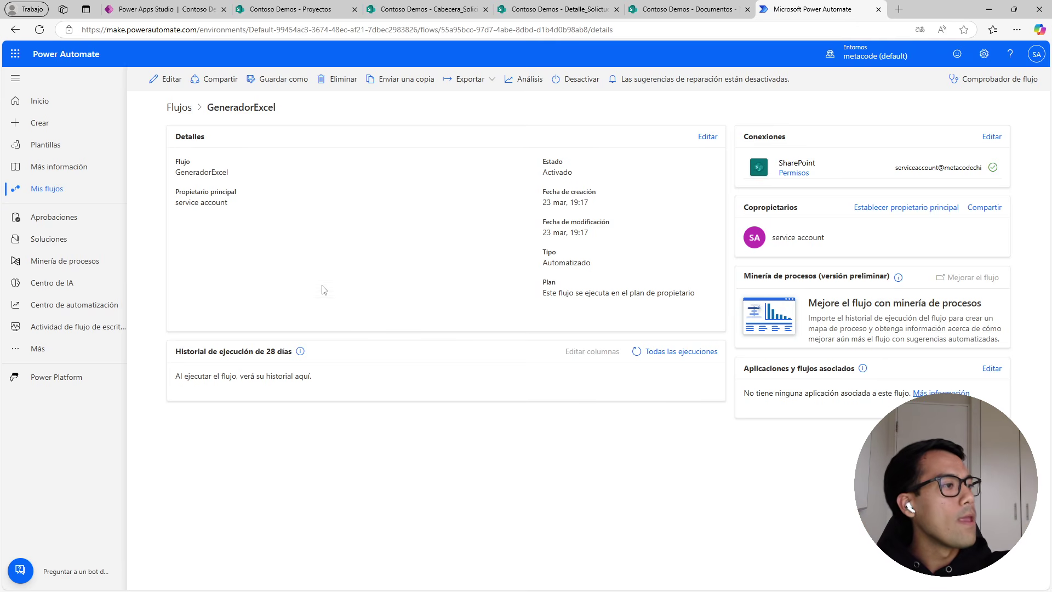
left_click(636, 351)
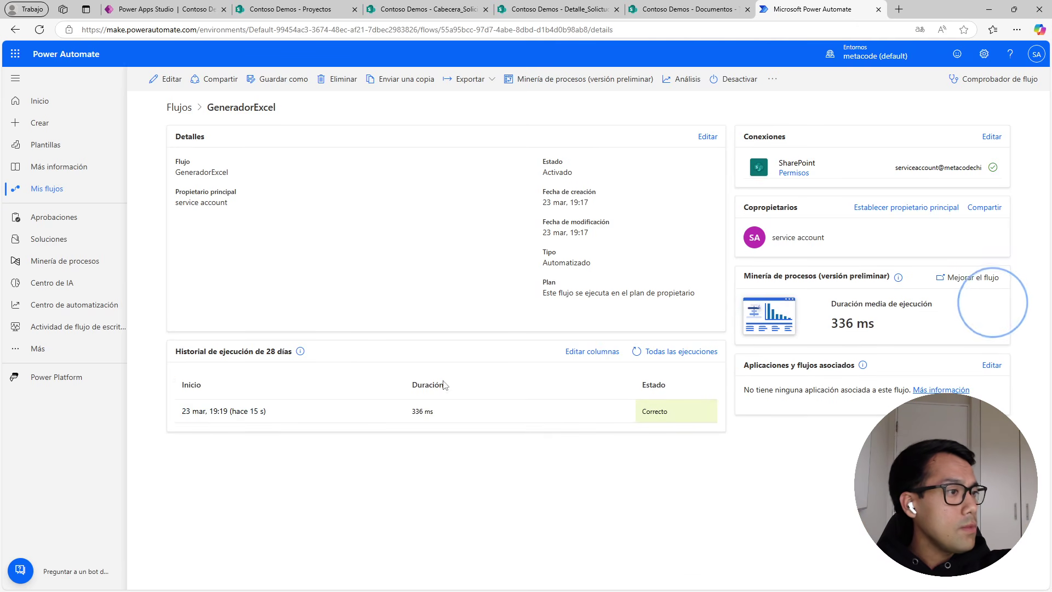
Open the latest run in the classic view and copy the whole Contenido del archivo output of Obtener contenido de archivo.
left_click(256, 412)
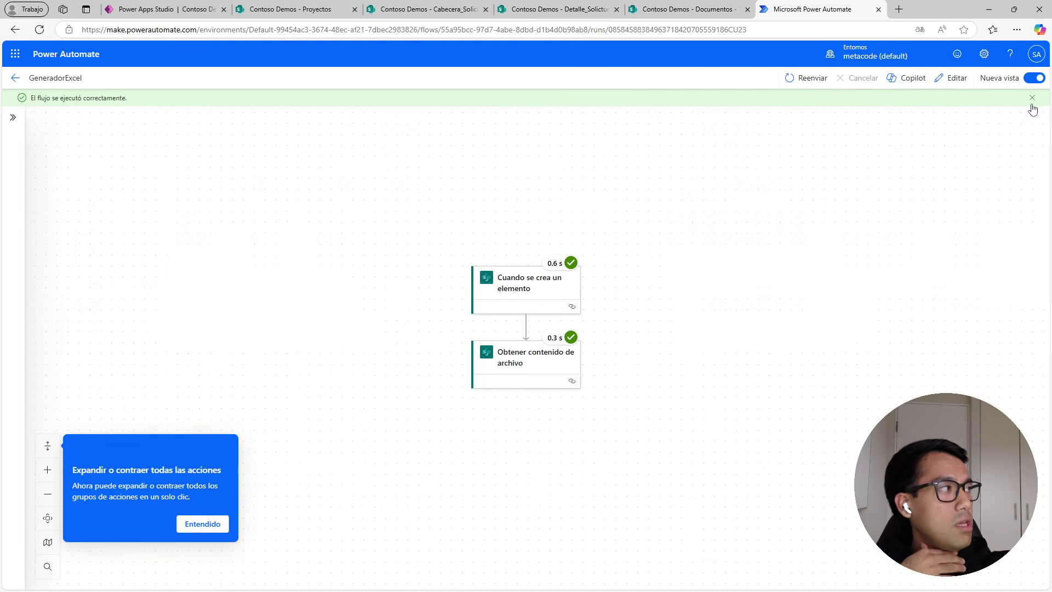
left_click(1032, 97)
left_click(1034, 78)
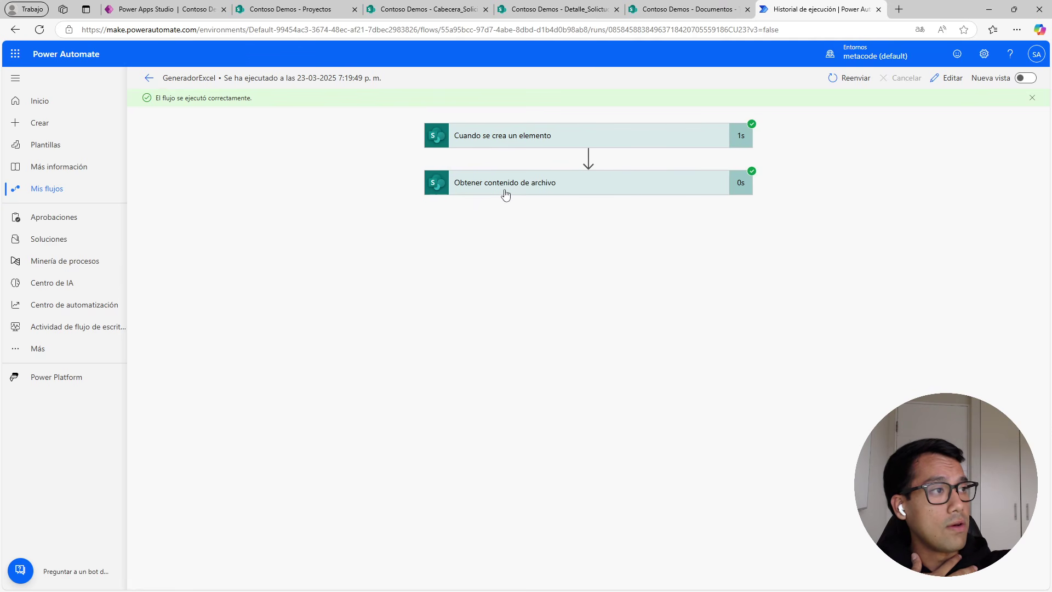
left_click(504, 191)
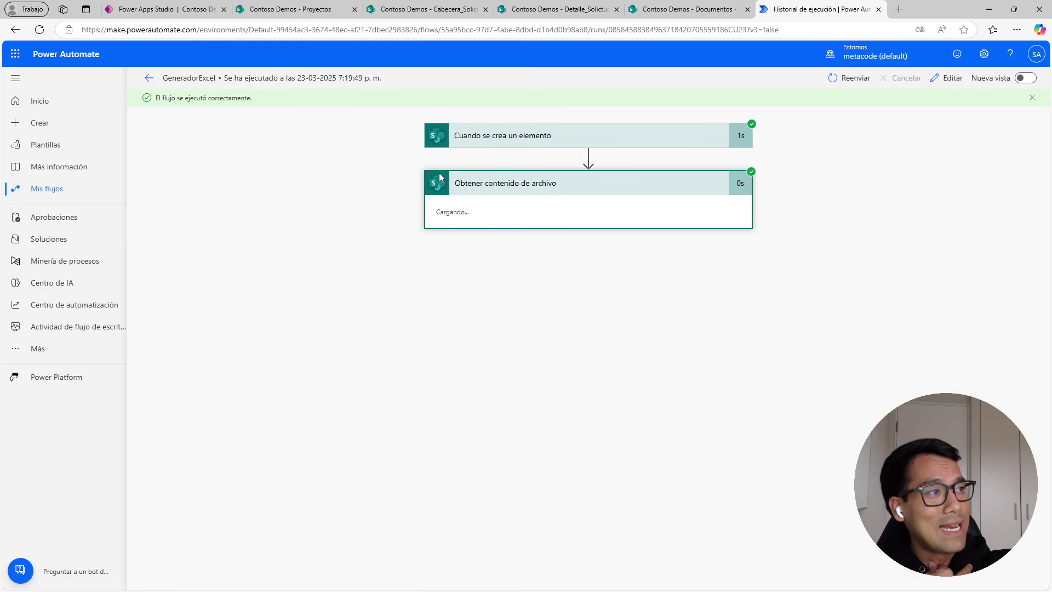
left_click_drag(453, 405, 453, 447)
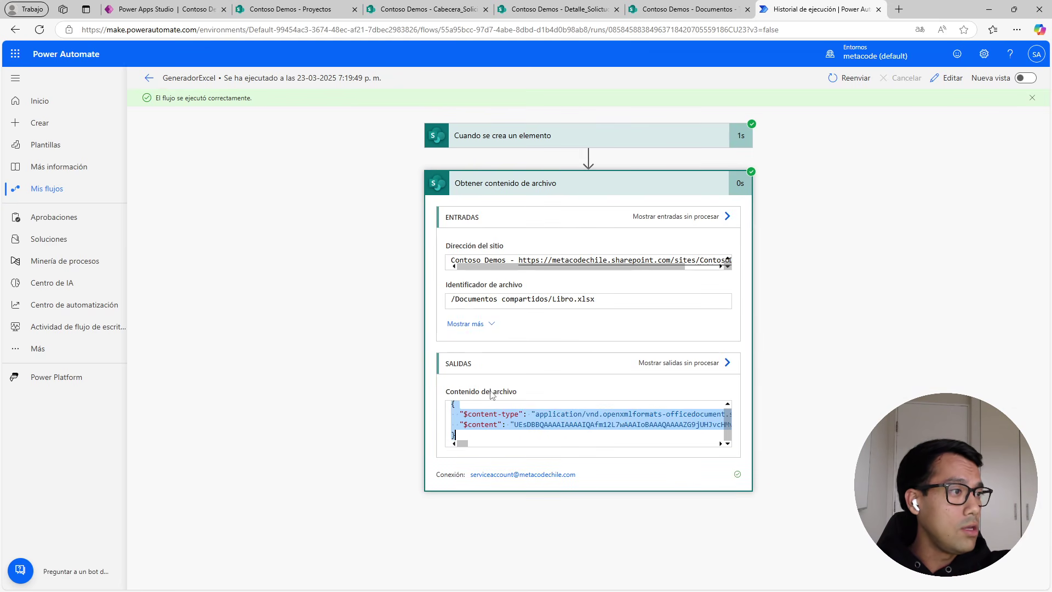
Open the flow for editing and delete the Obtener contenido de archivo action.
left_click(948, 78)
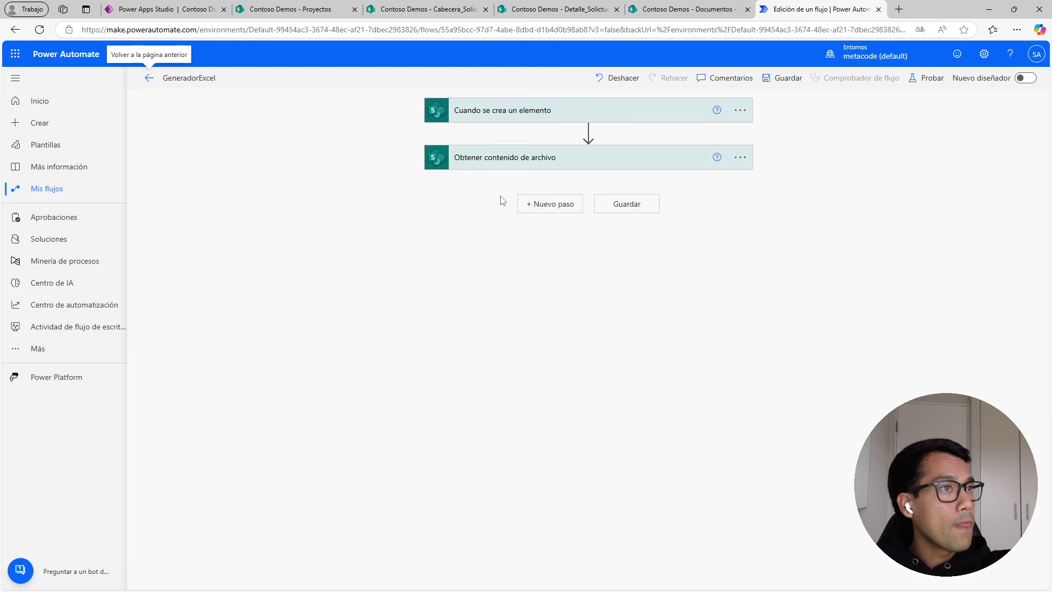
left_click(739, 158)
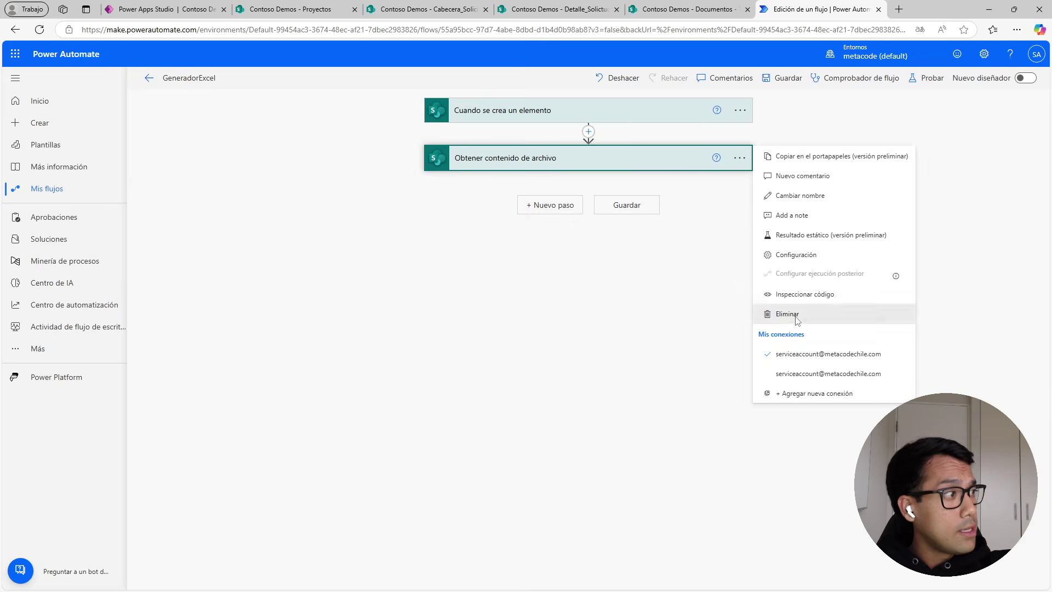
left_click(788, 313)
left_click(541, 341)
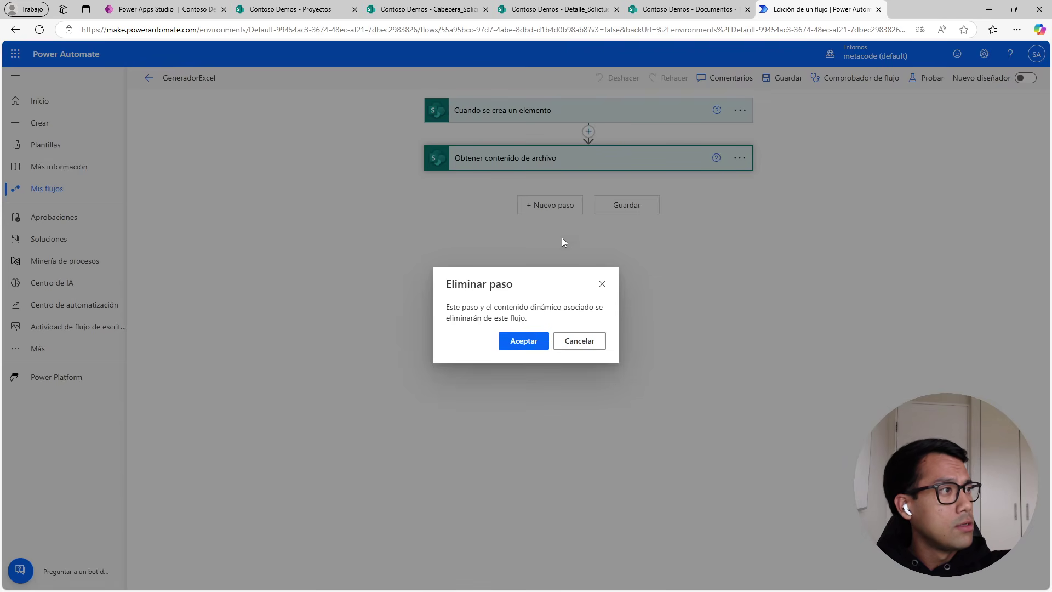
Add a Redactar data operation after the trigger and paste the copied file content as its Entradas.
left_click(567, 159)
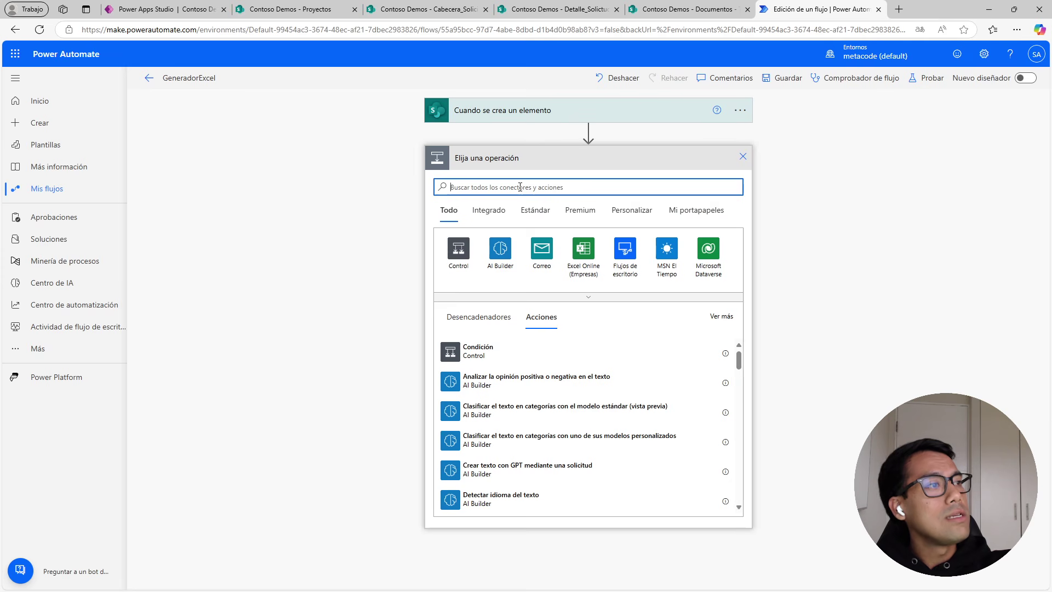
type("redac")
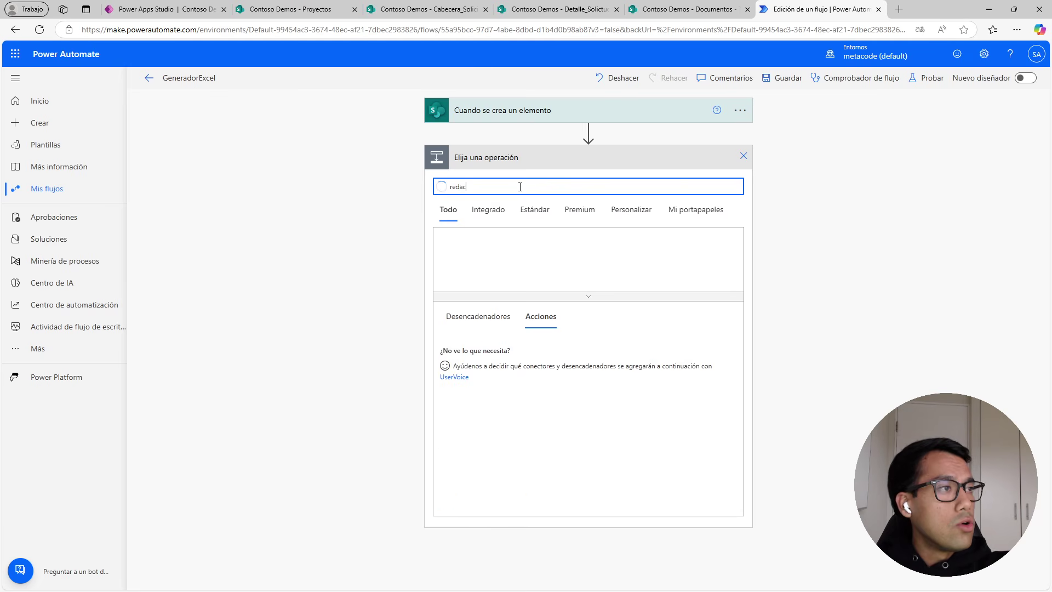
left_click(487, 410)
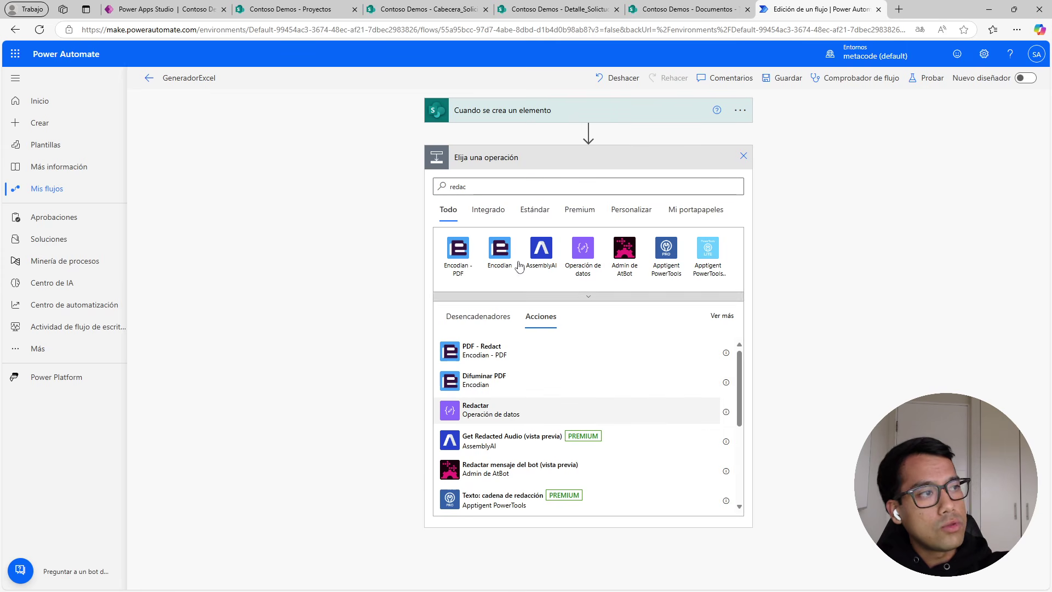
left_click(560, 184)
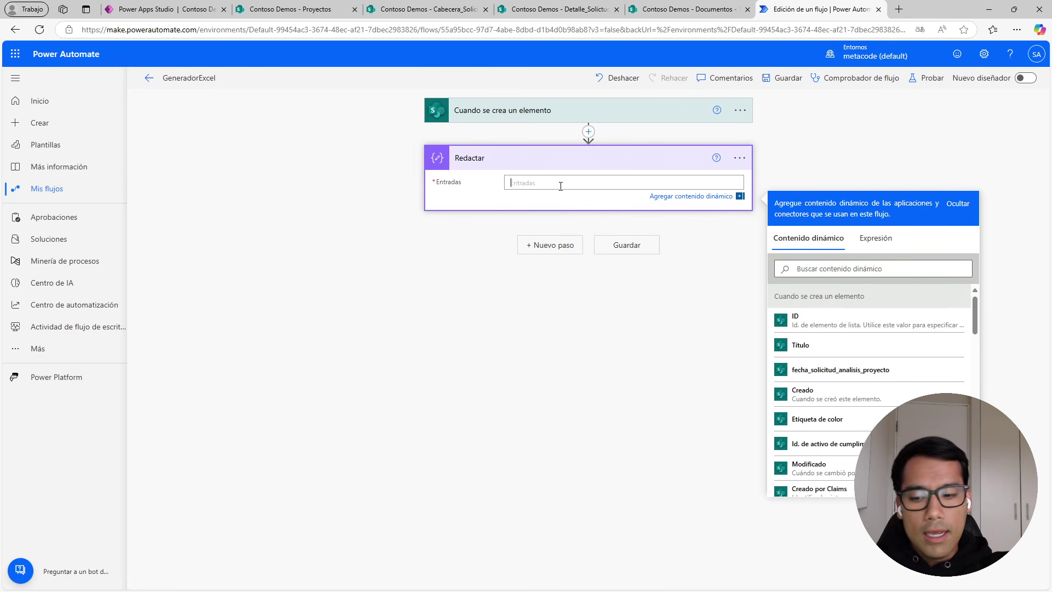
key("ctrl+v")
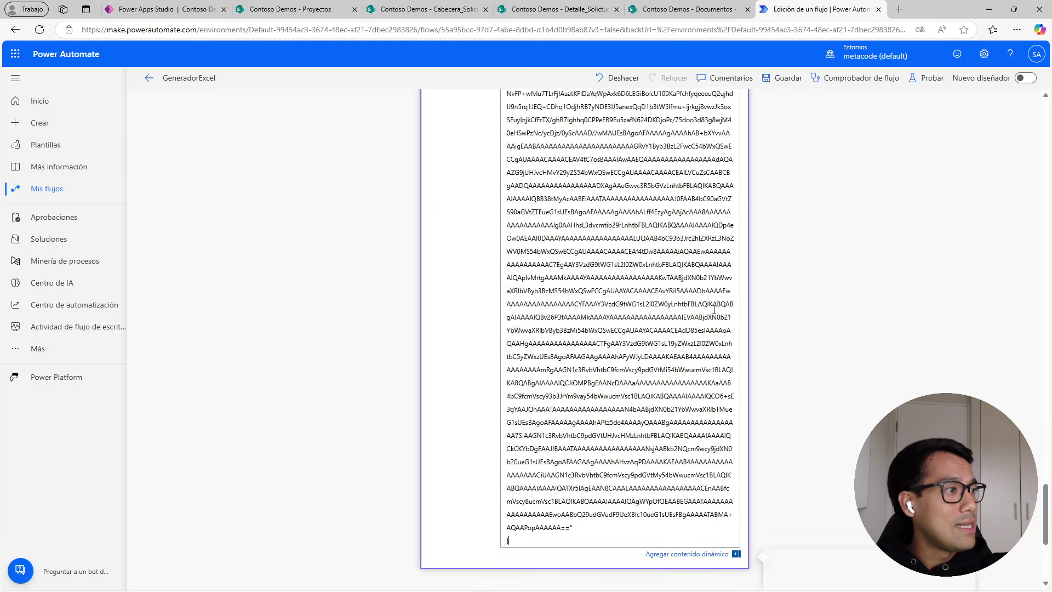
scroll(714, 309, "up", 15)
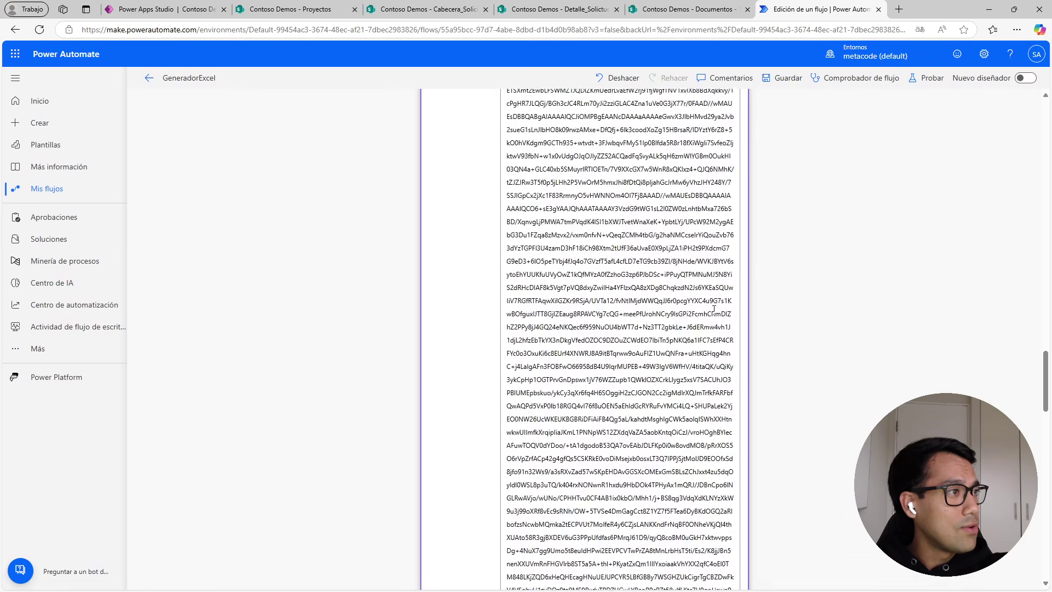
scroll(714, 309, "up", 7)
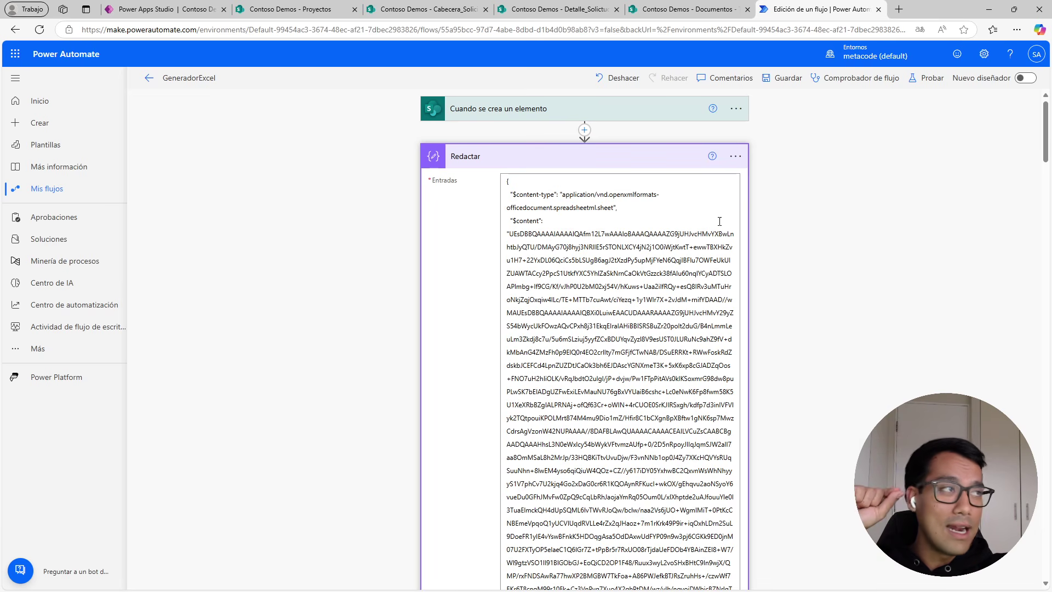
Delete Libro.xlsx from the Documentos library in SharePoint.
left_click(684, 9)
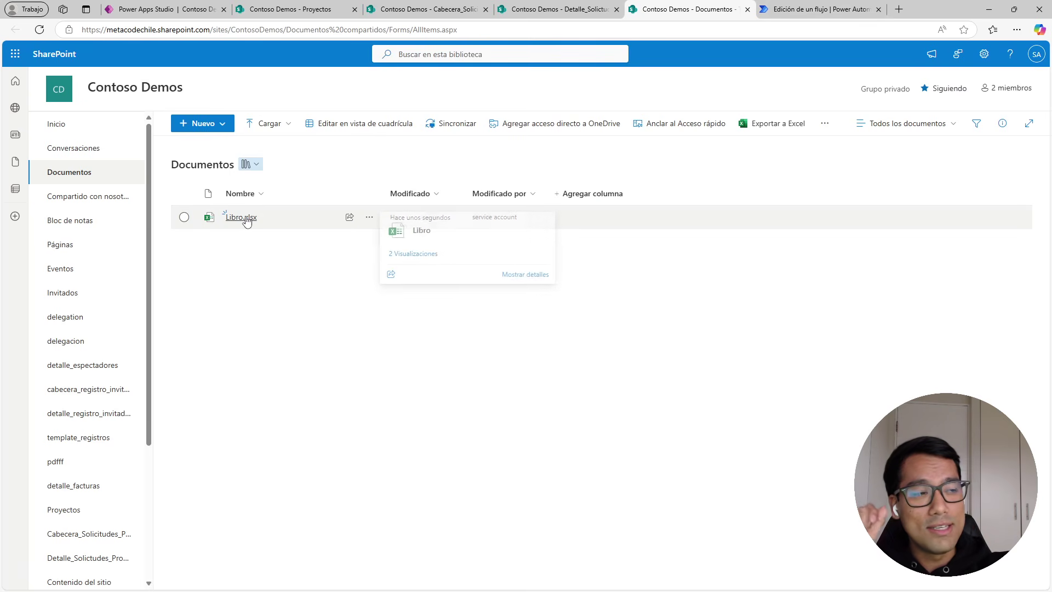
left_click(765, 8)
left_click(684, 9)
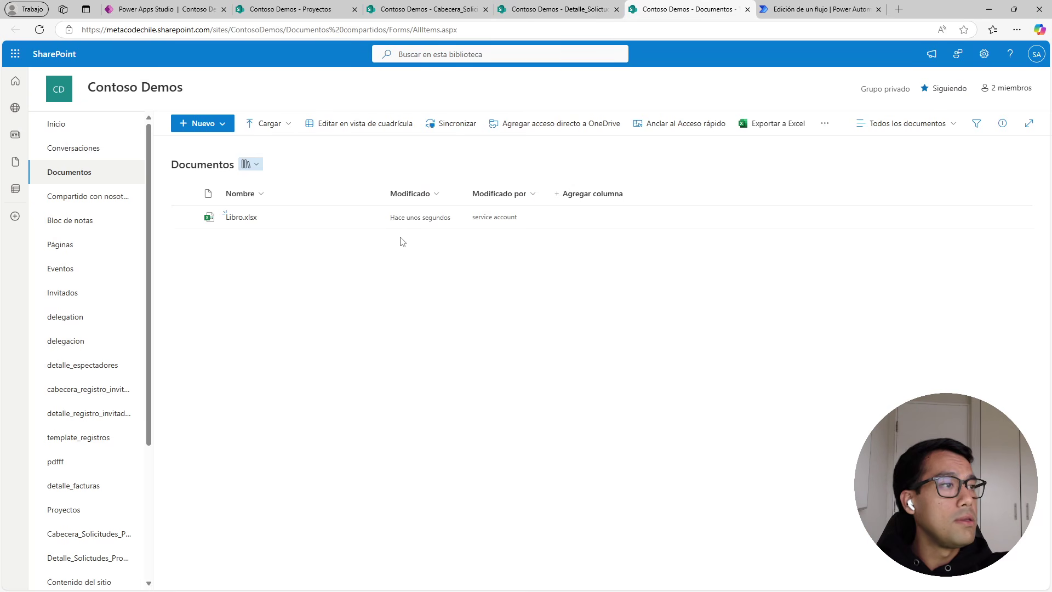
left_click(369, 217)
left_click(447, 315)
left_click(540, 358)
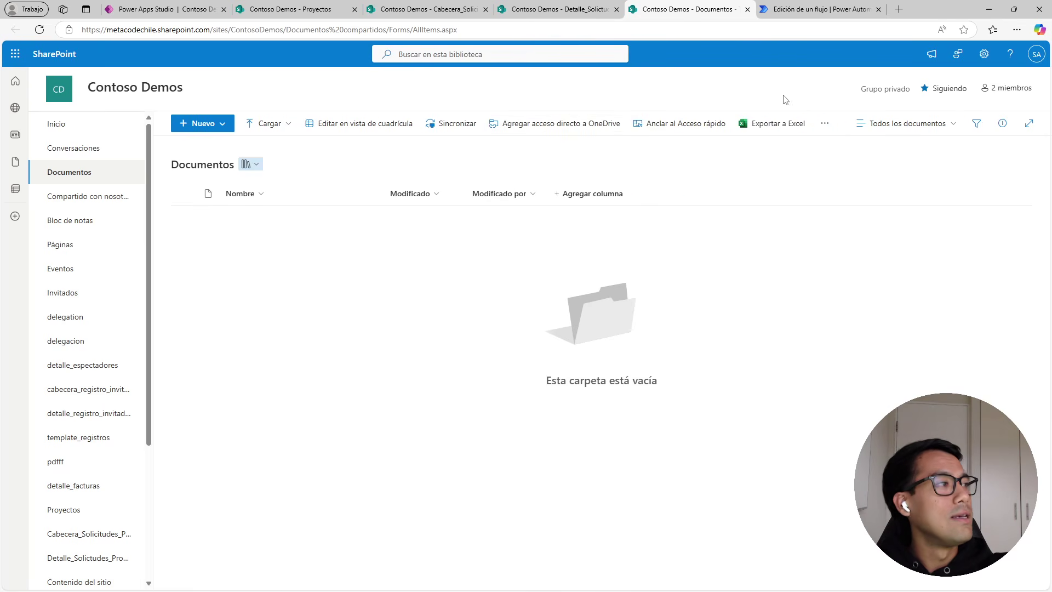
Back in Power Automate, rename the Redactar action to fileContent and collapse it.
left_click(784, 8)
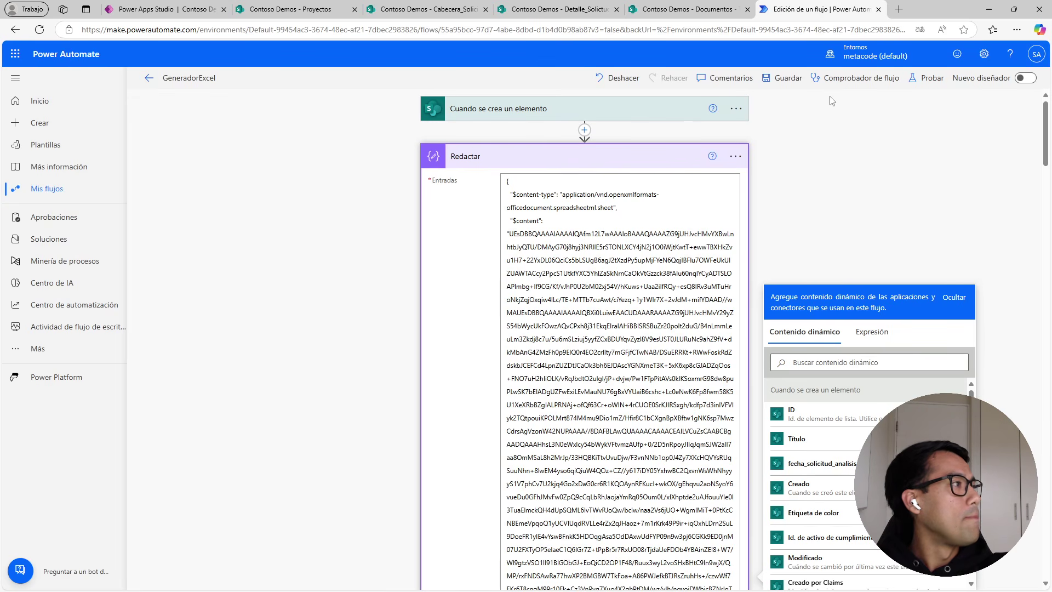
left_click(736, 157)
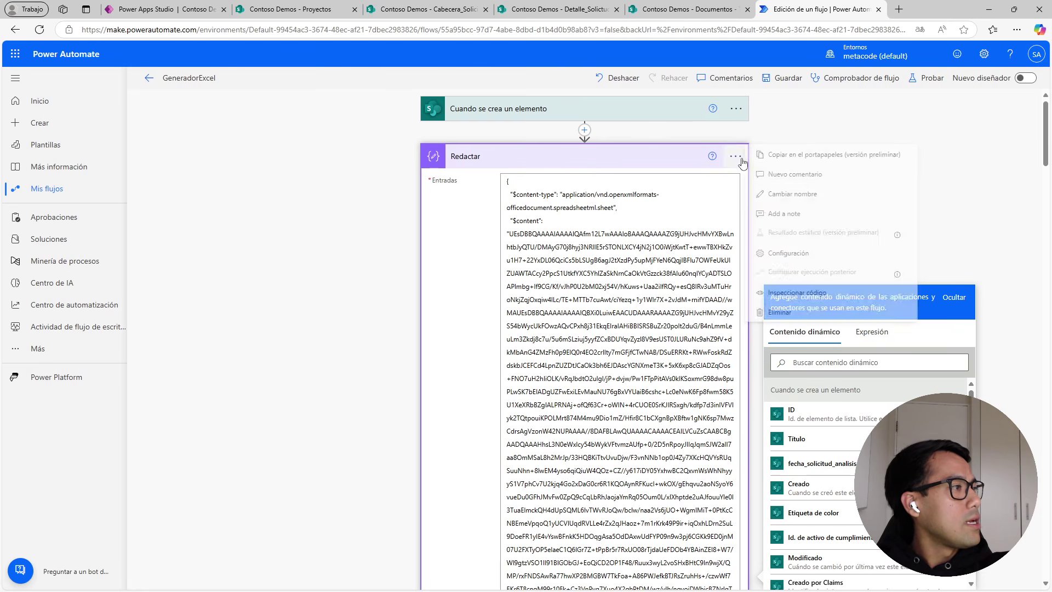
left_click(789, 193)
type("fileContent")
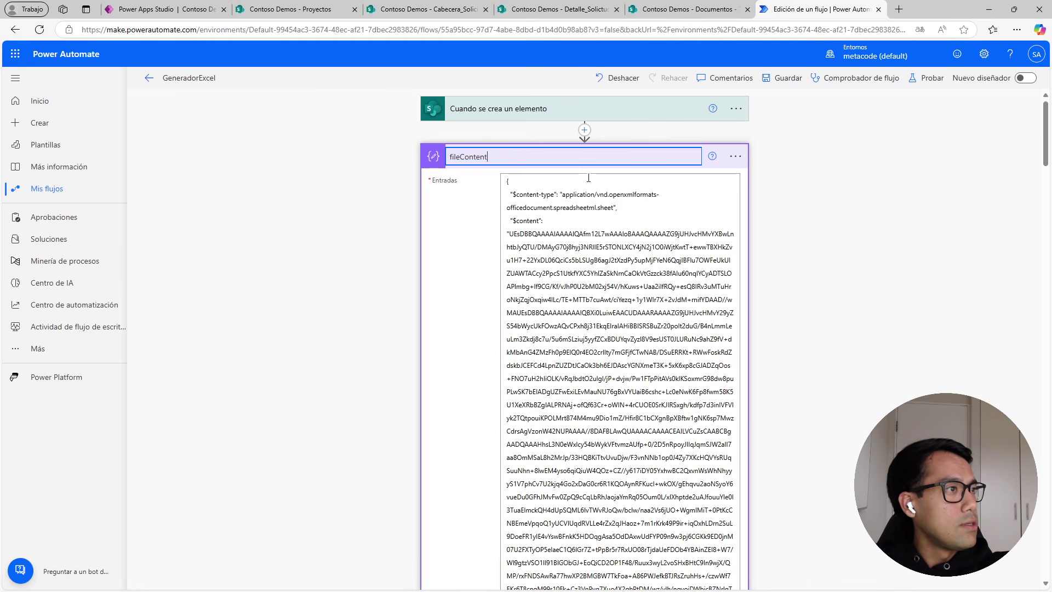
key("Return")
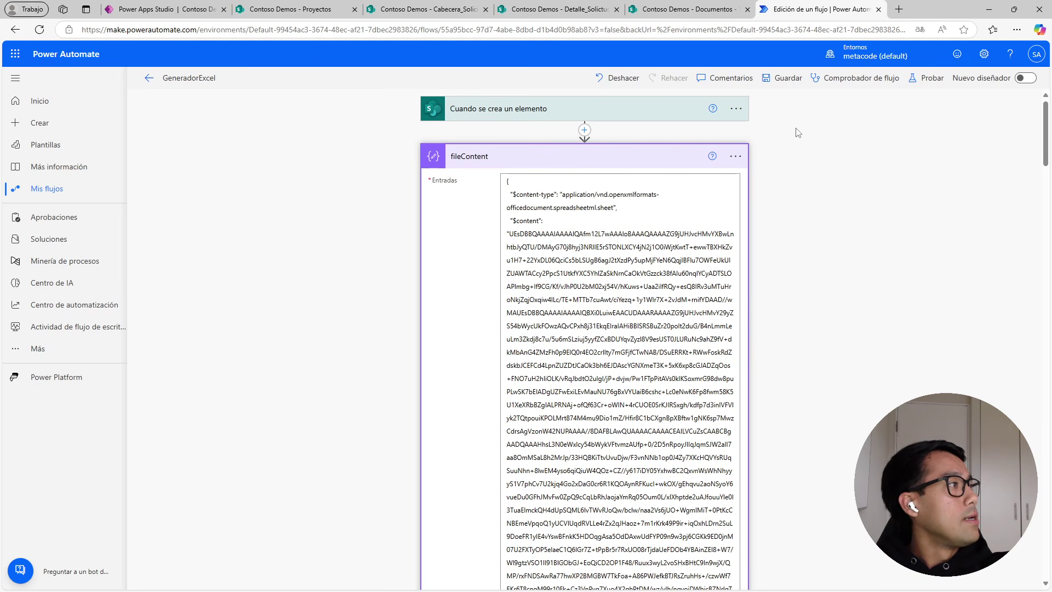
left_click(596, 167)
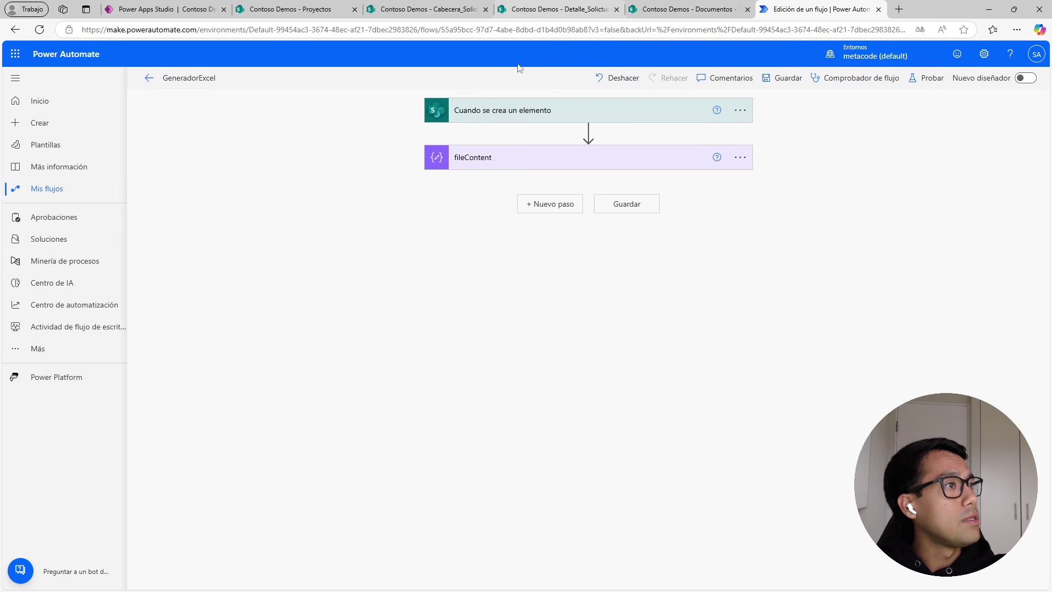
Review request ID 10 in Cabecera_Solicitudes_Proyectos and its rows in Detalle_Solictudes_Proyectos in SharePoint, then return to the flow editor.
left_click(441, 4)
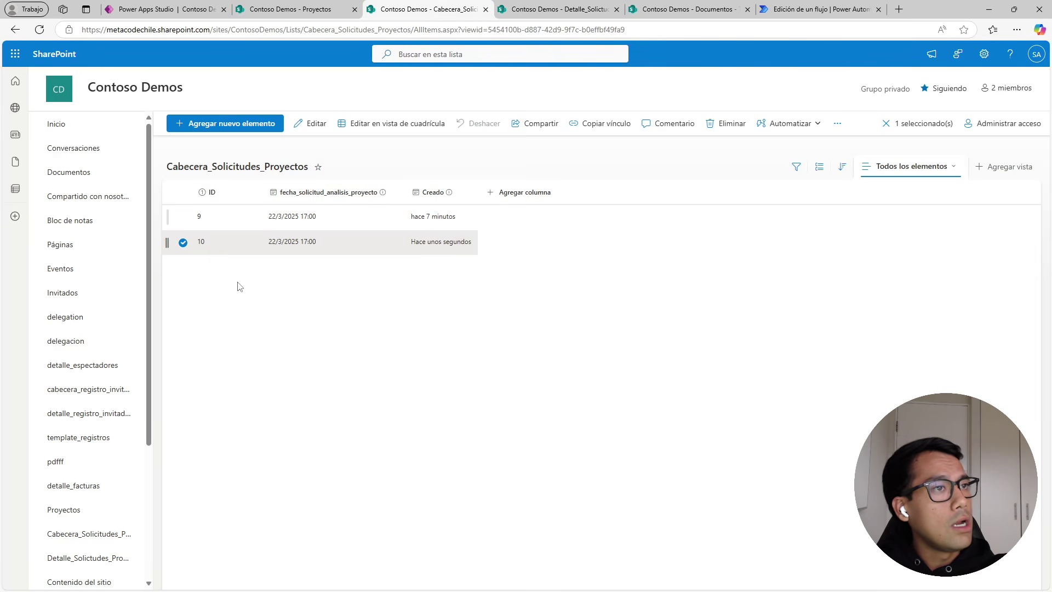
left_click(40, 30)
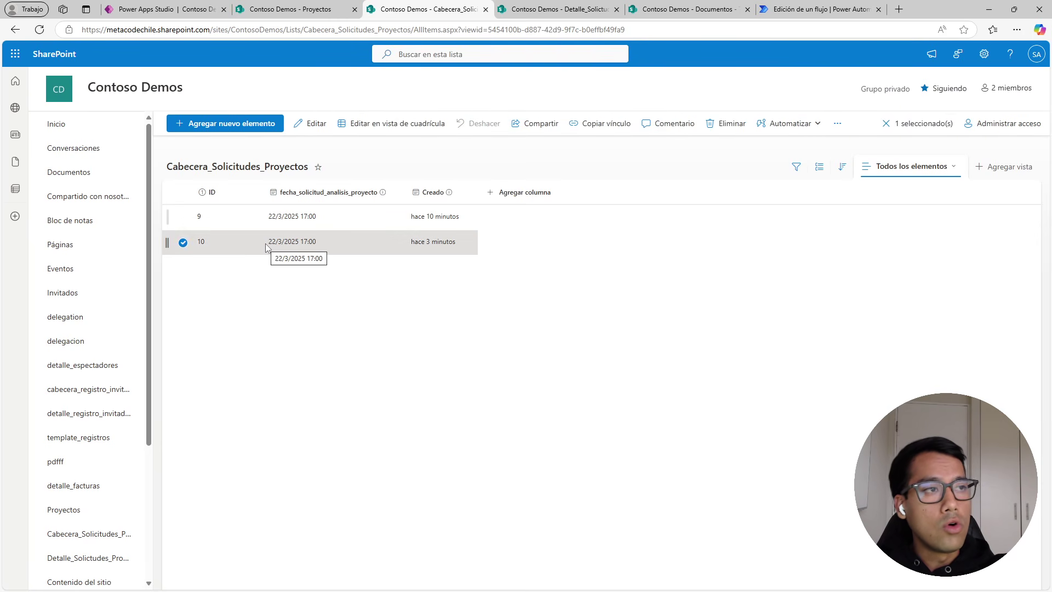
left_click_drag(201, 241, 206, 242)
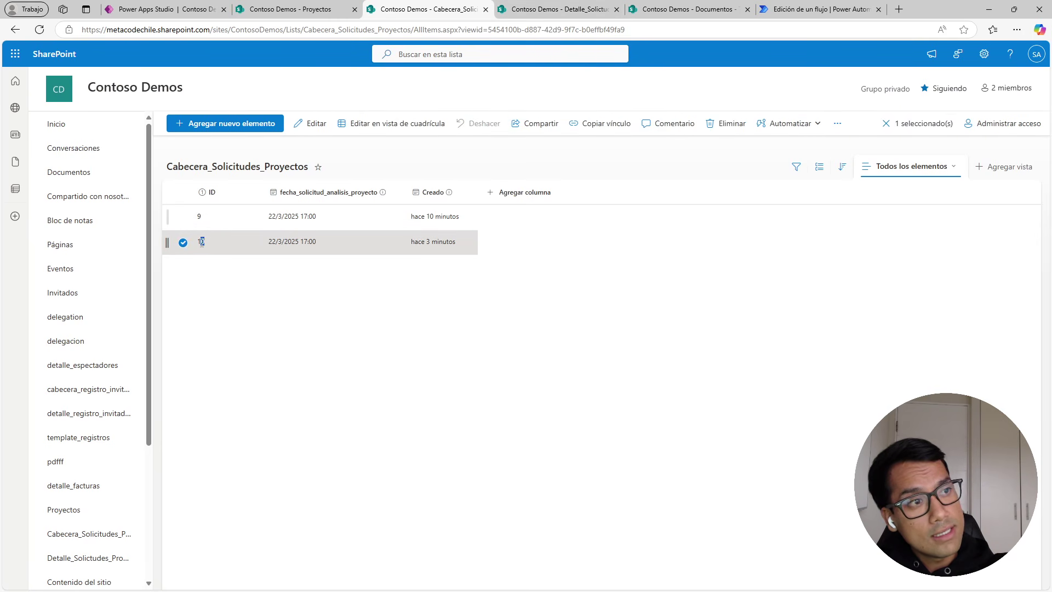
left_click(551, 7)
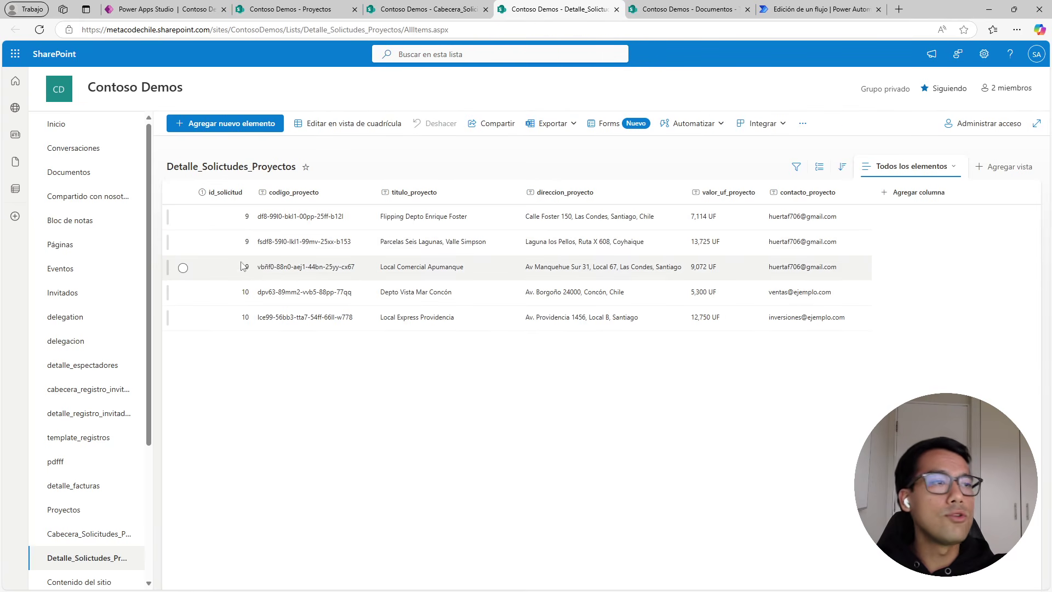
left_click(43, 34)
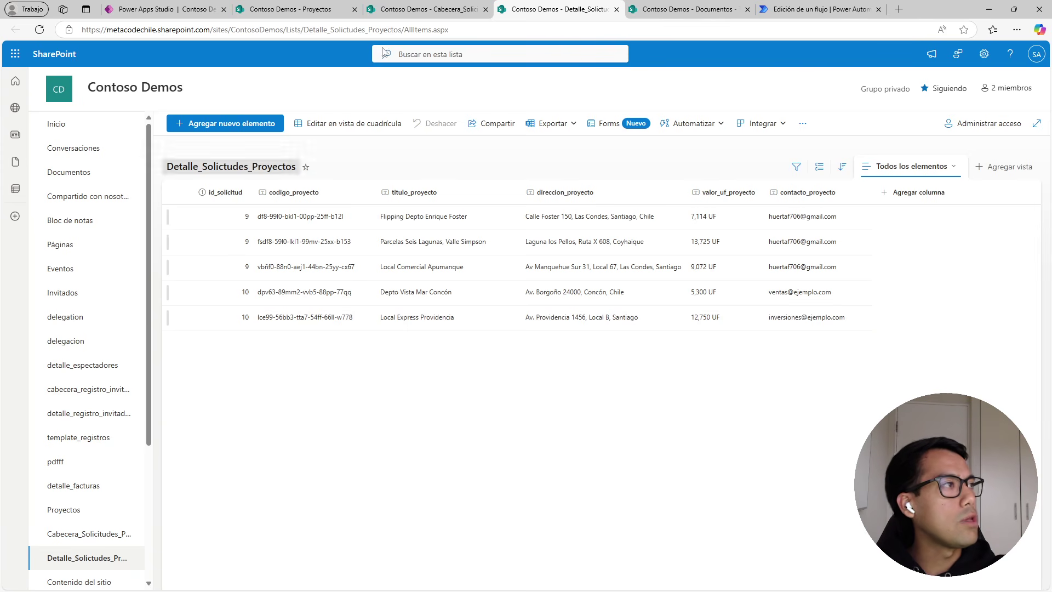
left_click(800, 9)
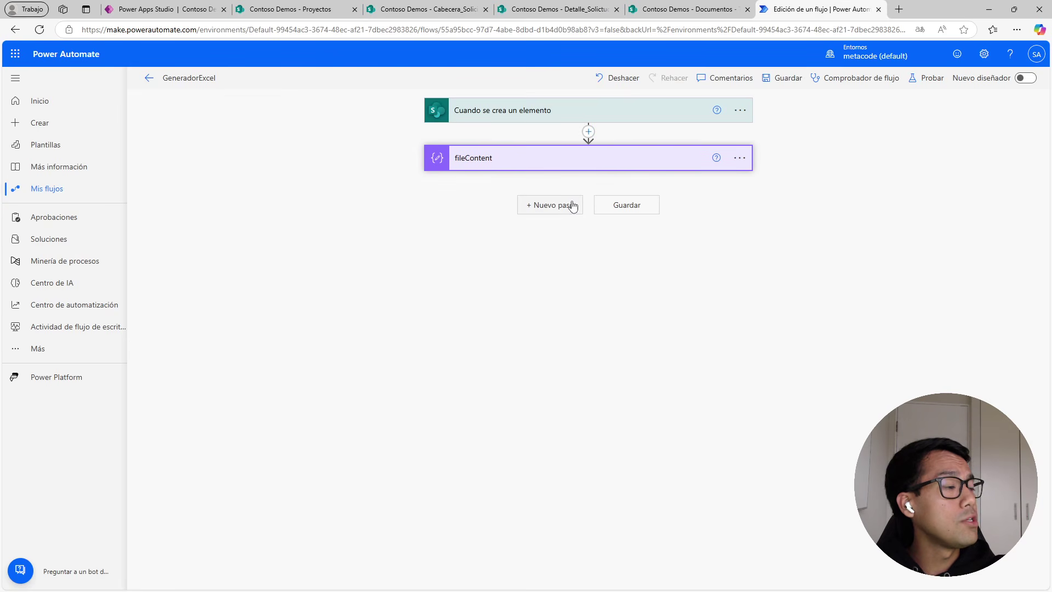
Add a SharePoint Obtener elementos action after the fileContent action.
left_click(570, 204)
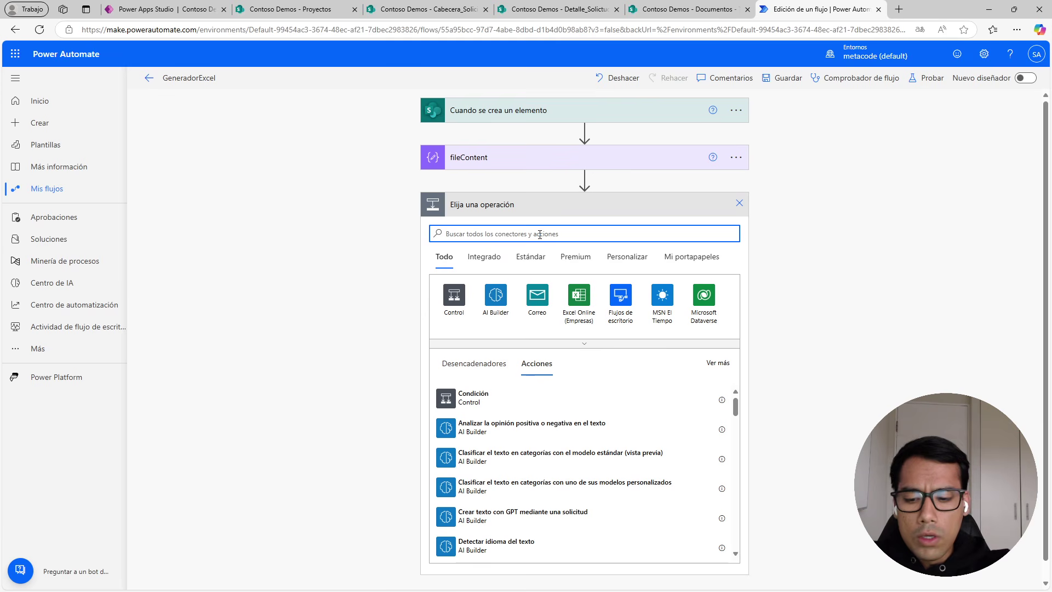
left_click(579, 341)
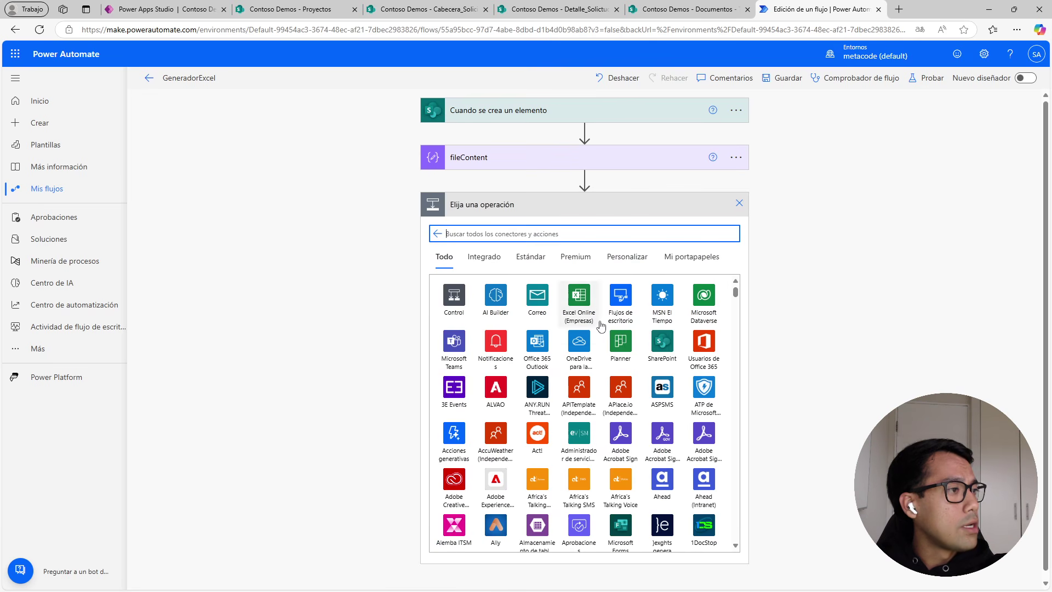
left_click(660, 345)
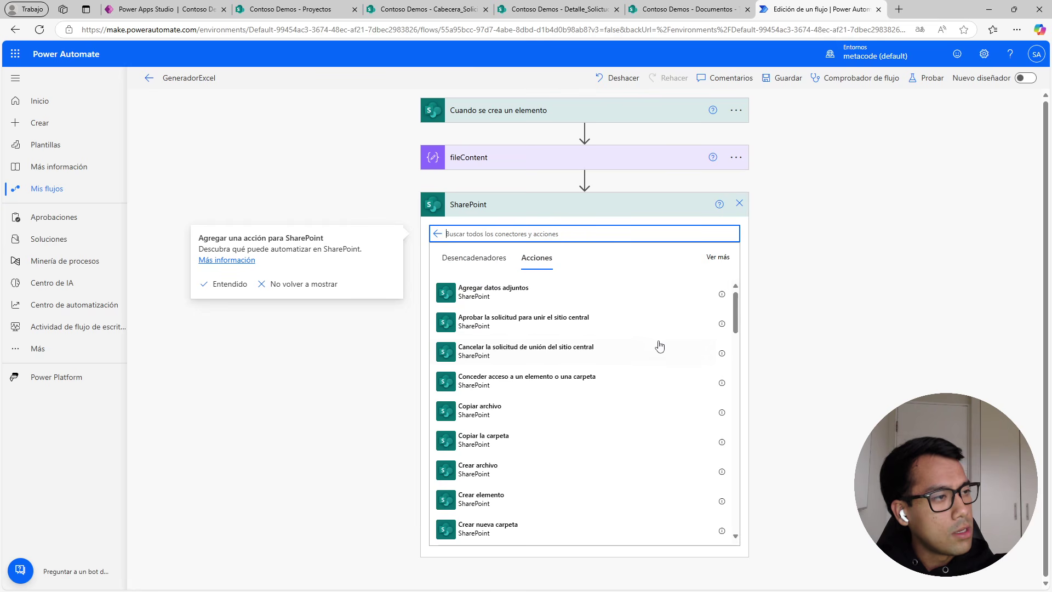
scroll(541, 437, "down", 10)
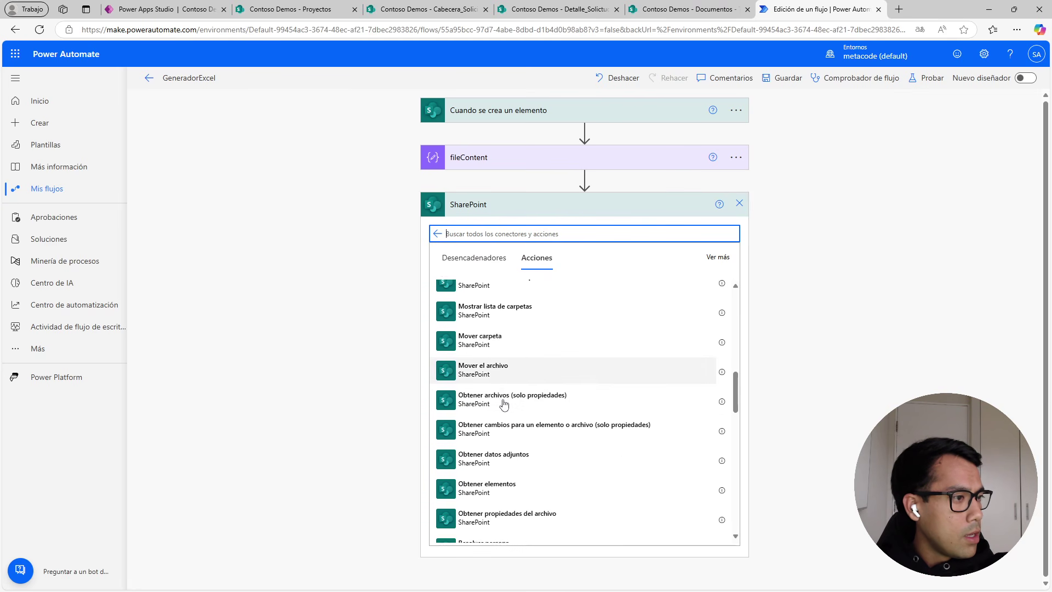
scroll(504, 405, "down", 2)
left_click(511, 417)
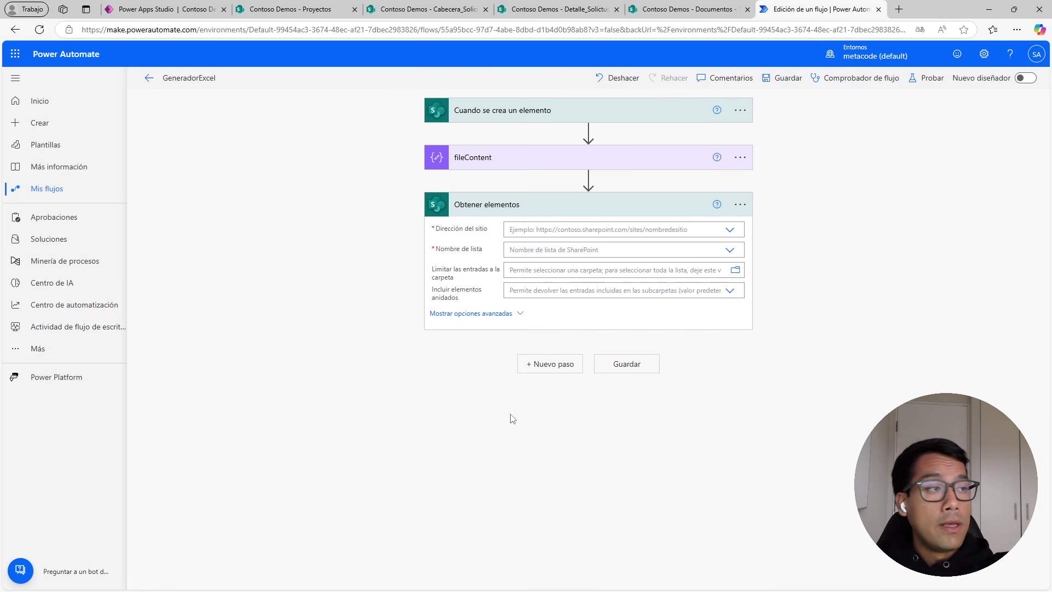
Set the Obtener elementos site to Contoso Demos and its list to Detalle_Solictudes_Proyectos.
left_click(729, 230)
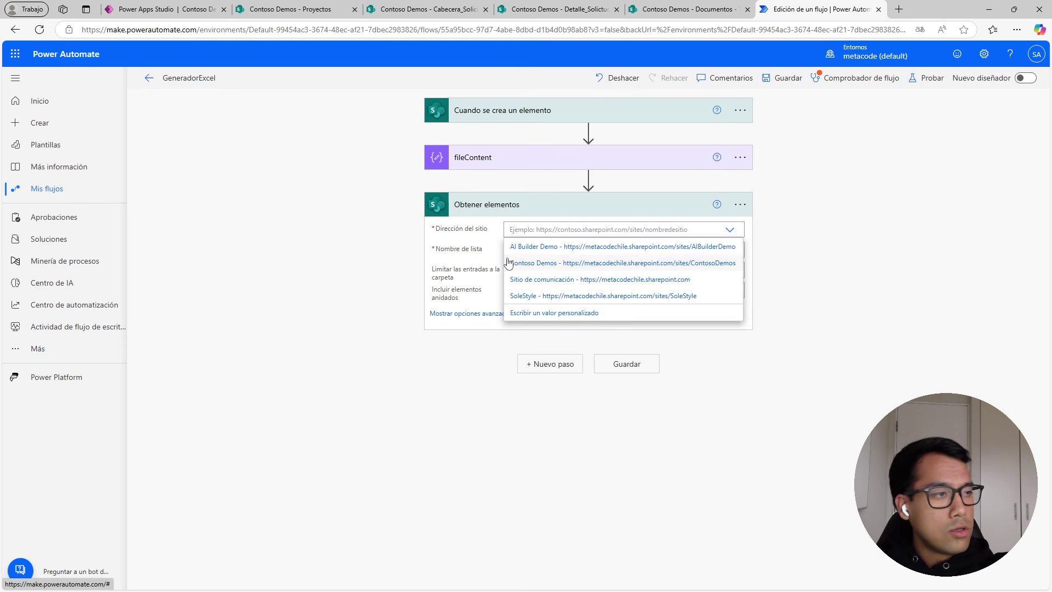
left_click(540, 267)
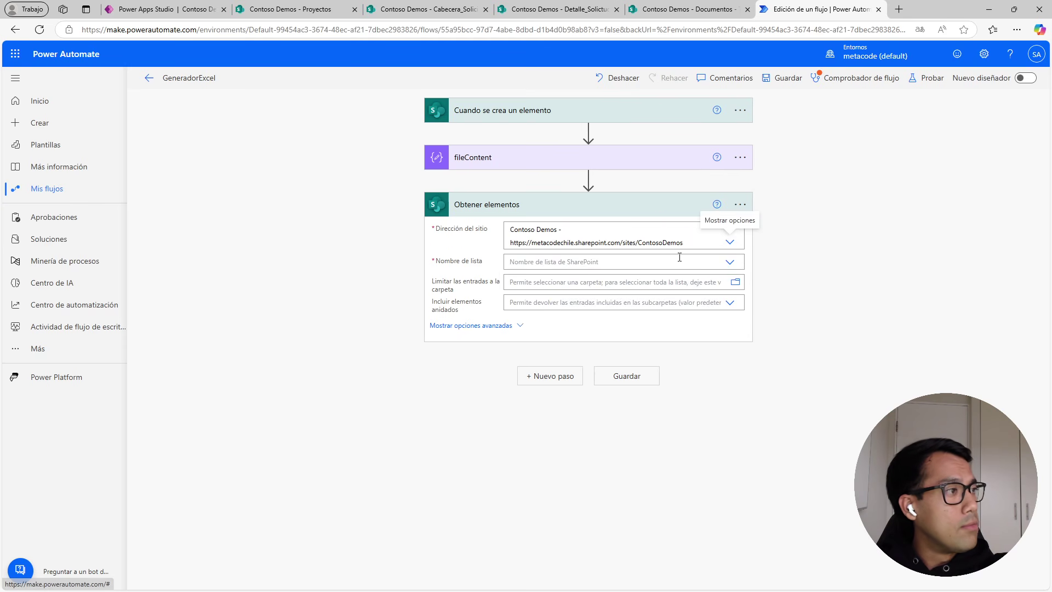
left_click(725, 264)
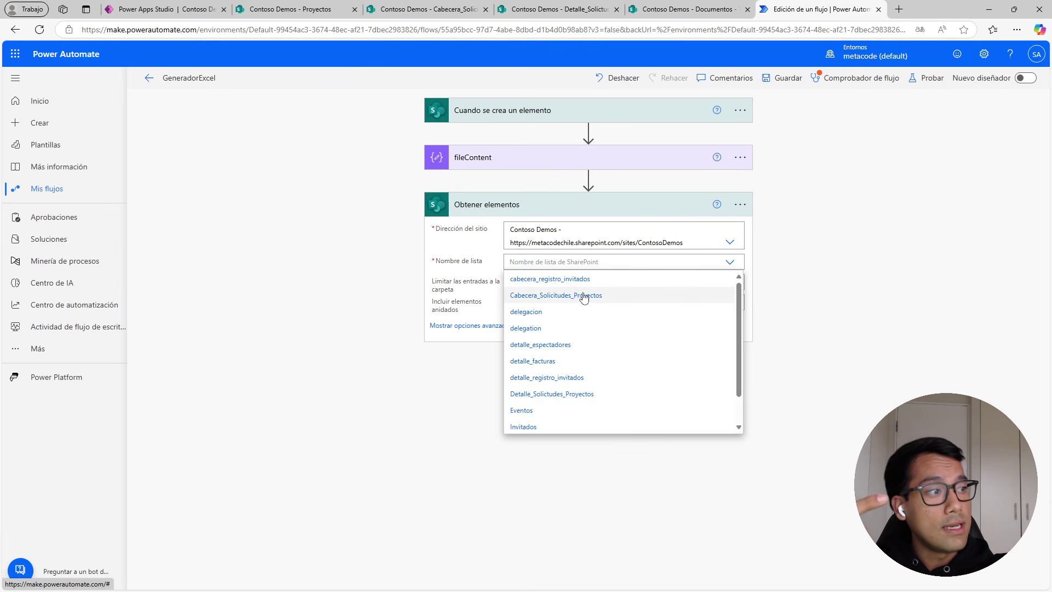
left_click(570, 395)
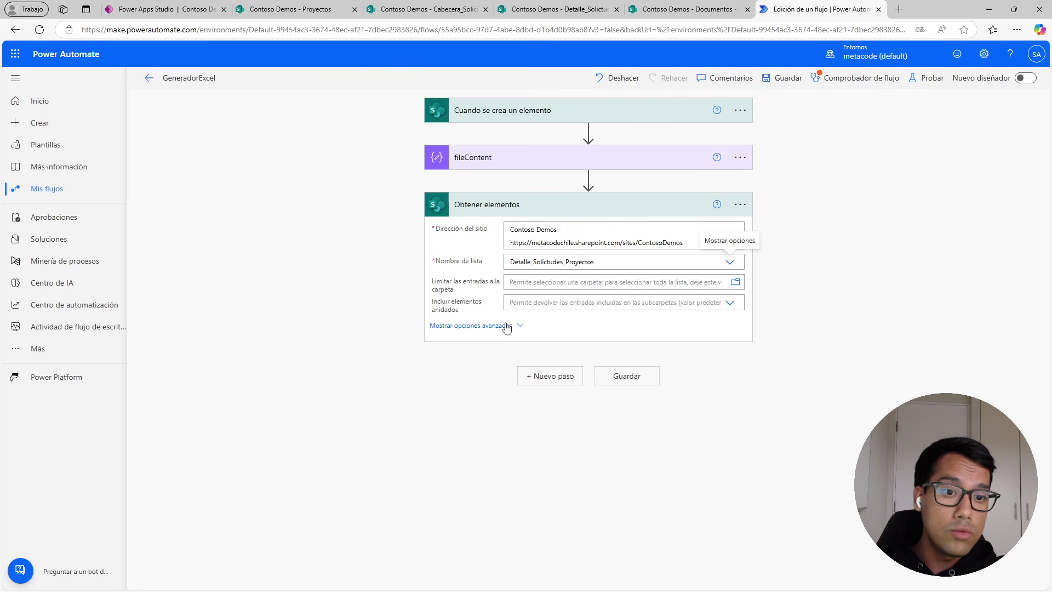
In SharePoint, check request ID 10 in Cabecera_Solicitudes_Proyectos, then filter Detalle_Solictudes_Proyectos by id_solicitud 10.
left_click(427, 9)
left_click_drag(205, 242, 203, 249)
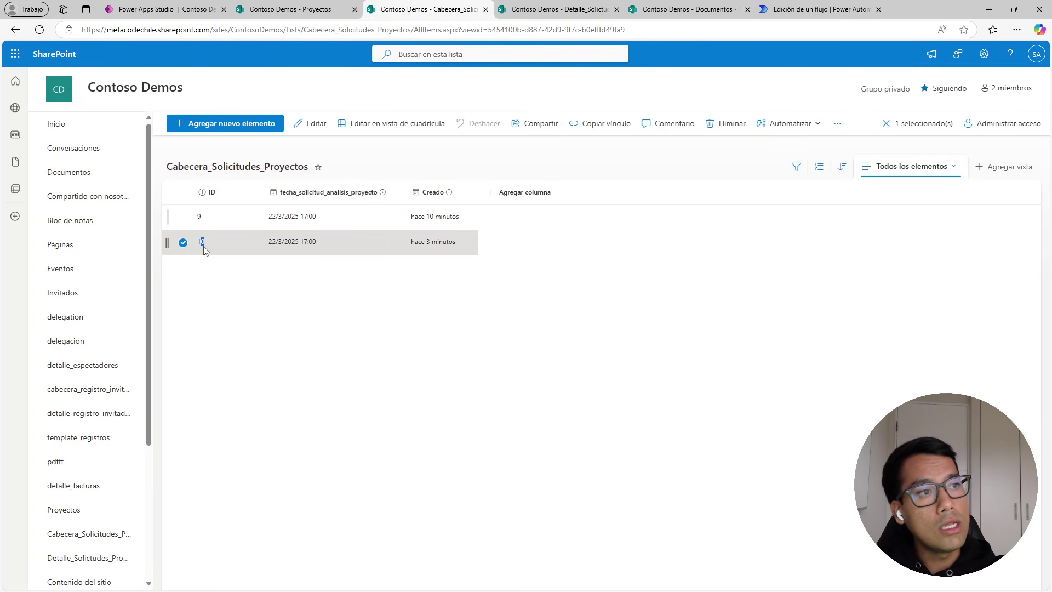
left_click(569, 7)
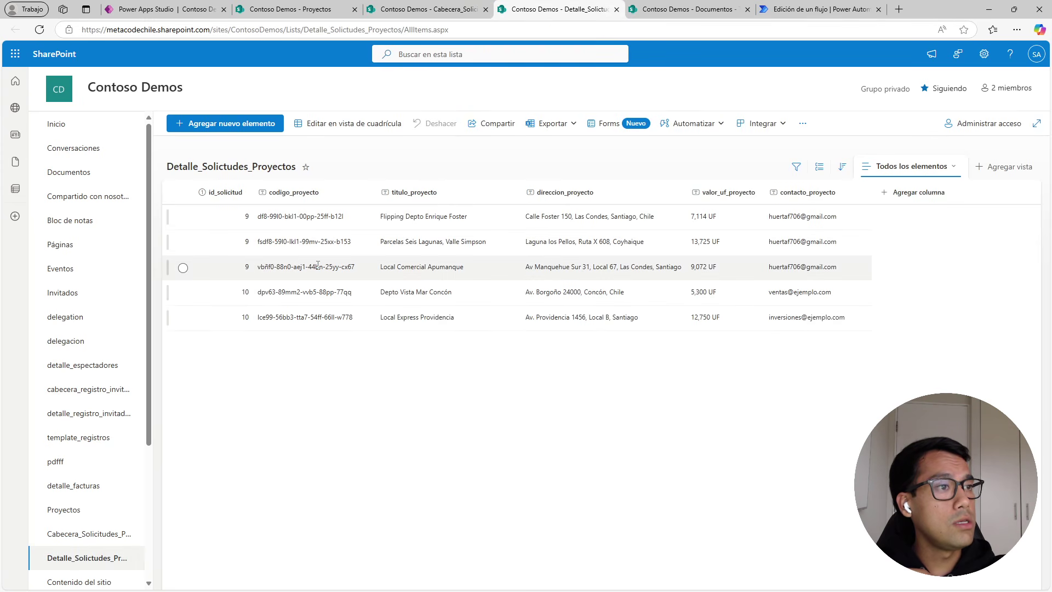
left_click(233, 195)
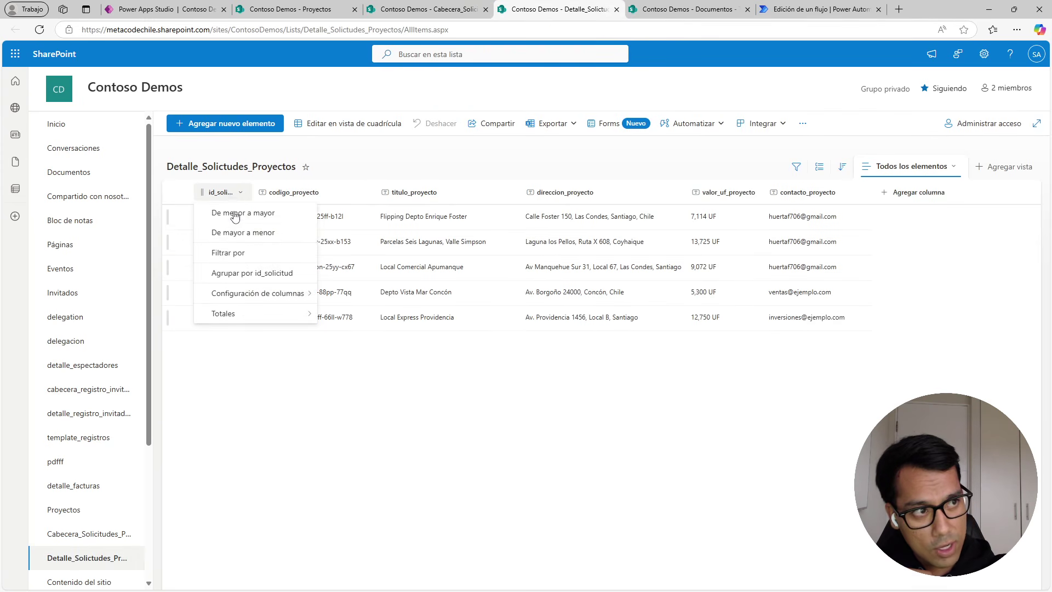
left_click(228, 254)
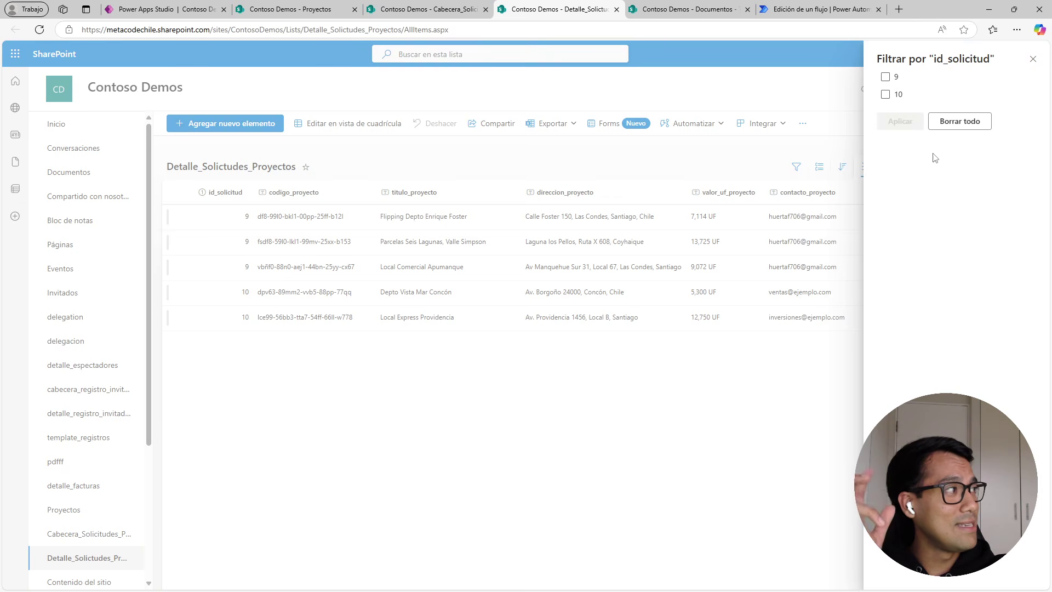
left_click(885, 94)
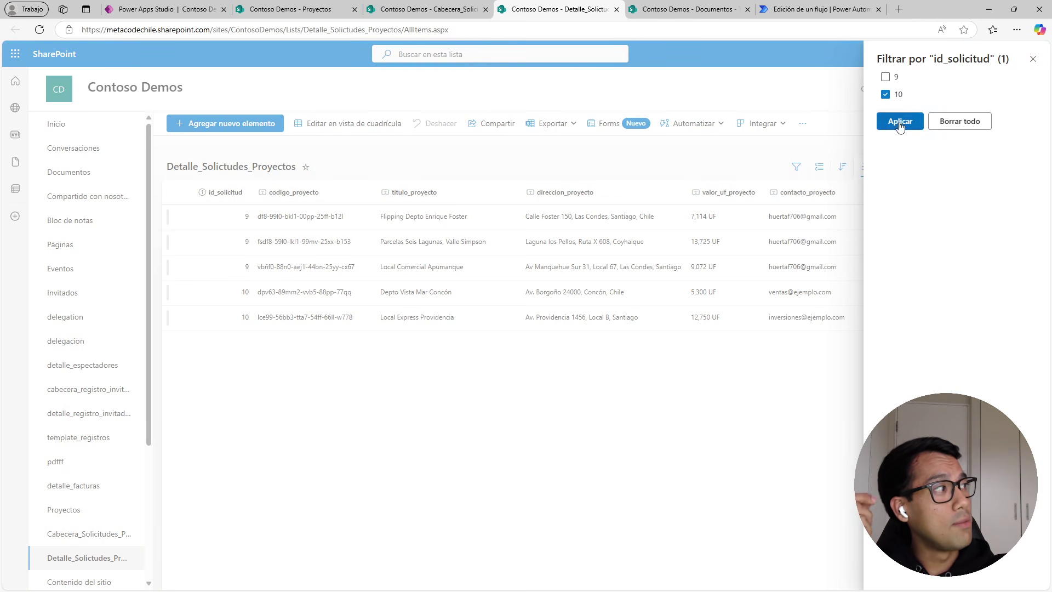
left_click(899, 121)
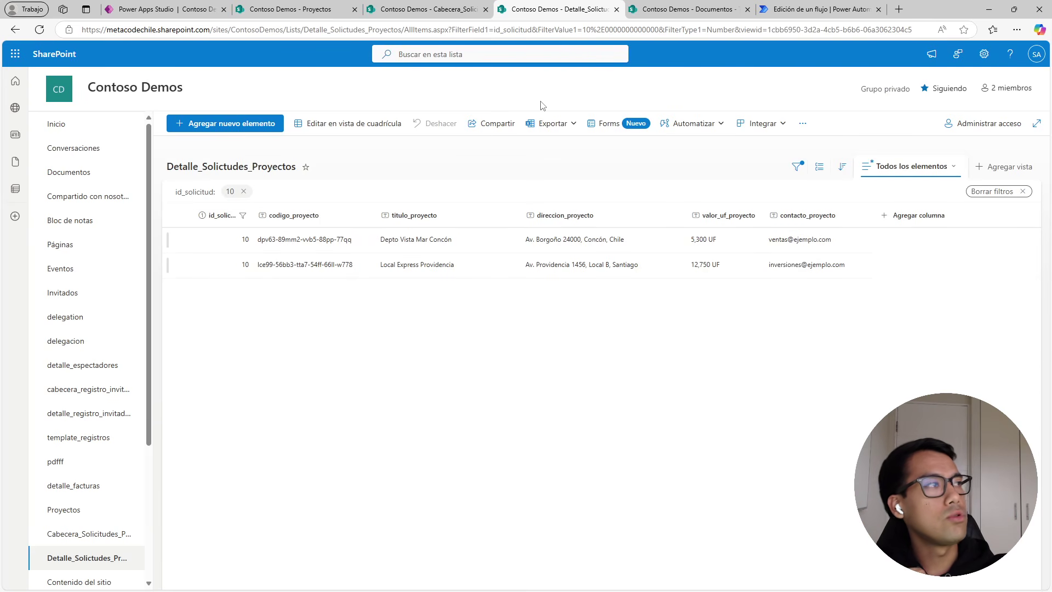
Back in Power Automate, show the advanced options of Obtener elementos and start editing Consulta de filtro.
left_click(815, 7)
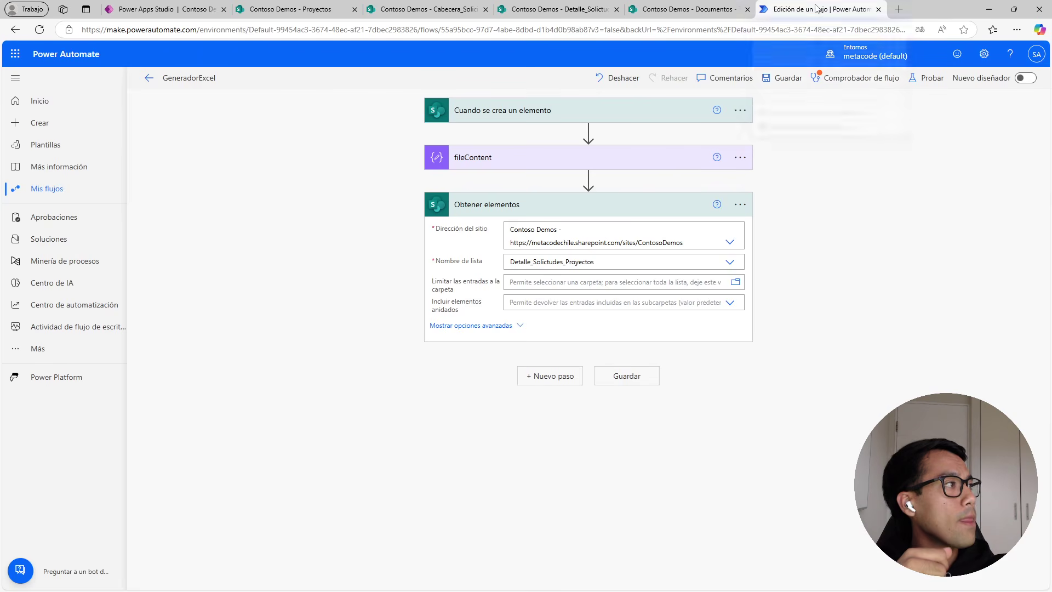
left_click(512, 326)
left_click(534, 321)
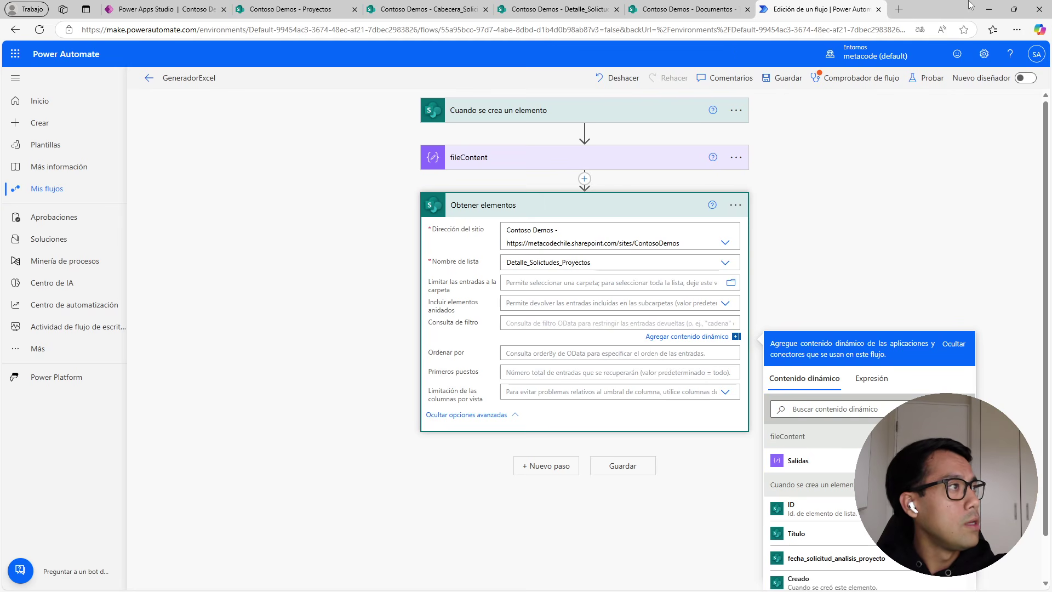
In SharePoint, compare Cabecera_Solicitudes_Proyectos with the detail list and widen its id_solicitud column to read the full name.
left_click(718, 6)
left_click(433, 9)
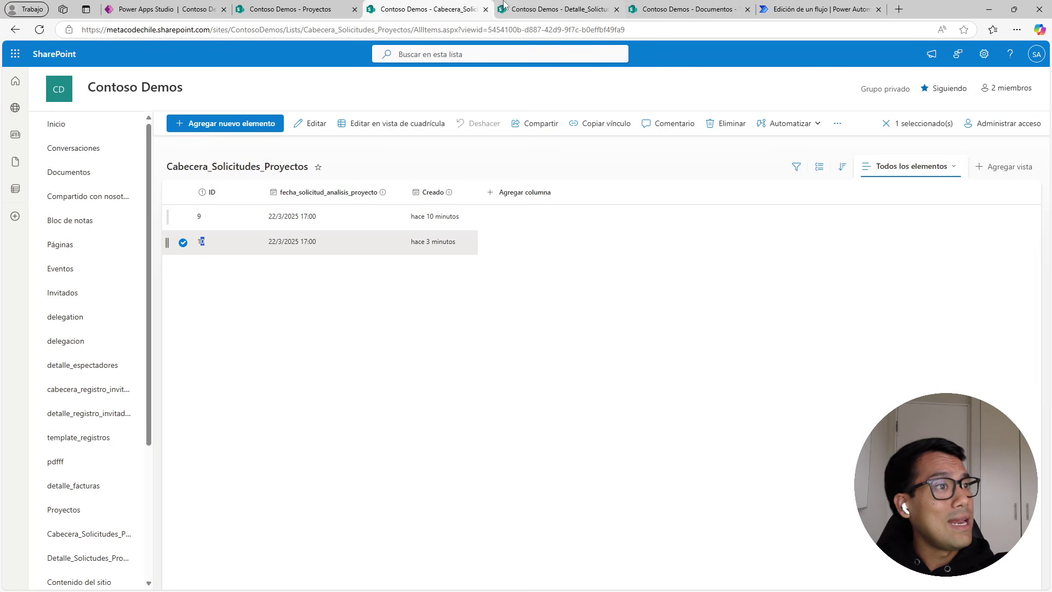
left_click(537, 5)
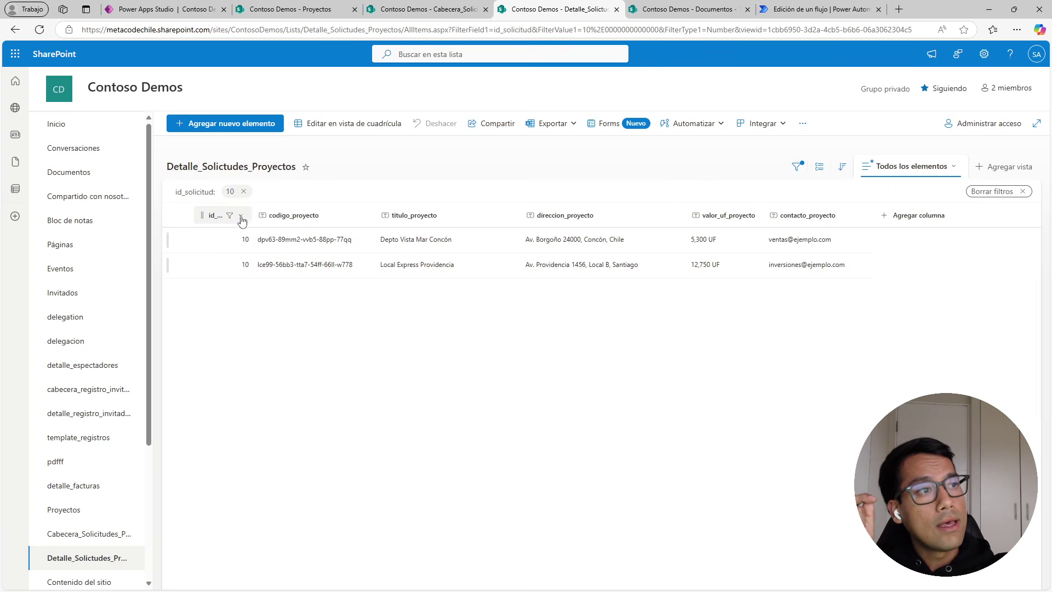
left_click_drag(253, 217, 287, 217)
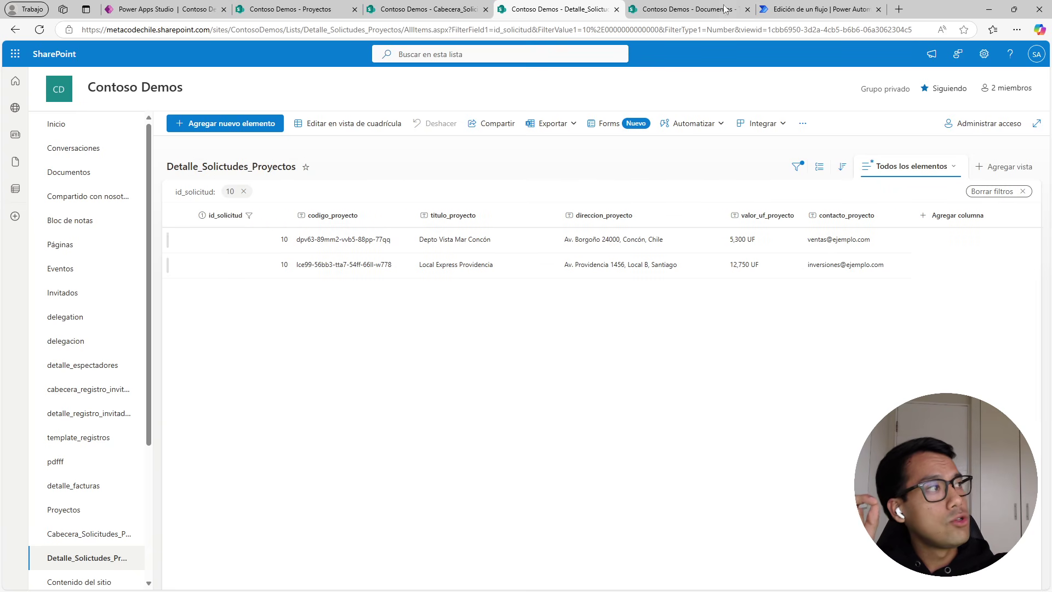
In the Power Automate flow, enter "id_solicitud eq" as the Consulta de filtro of Obtener elementos.
left_click(814, 9)
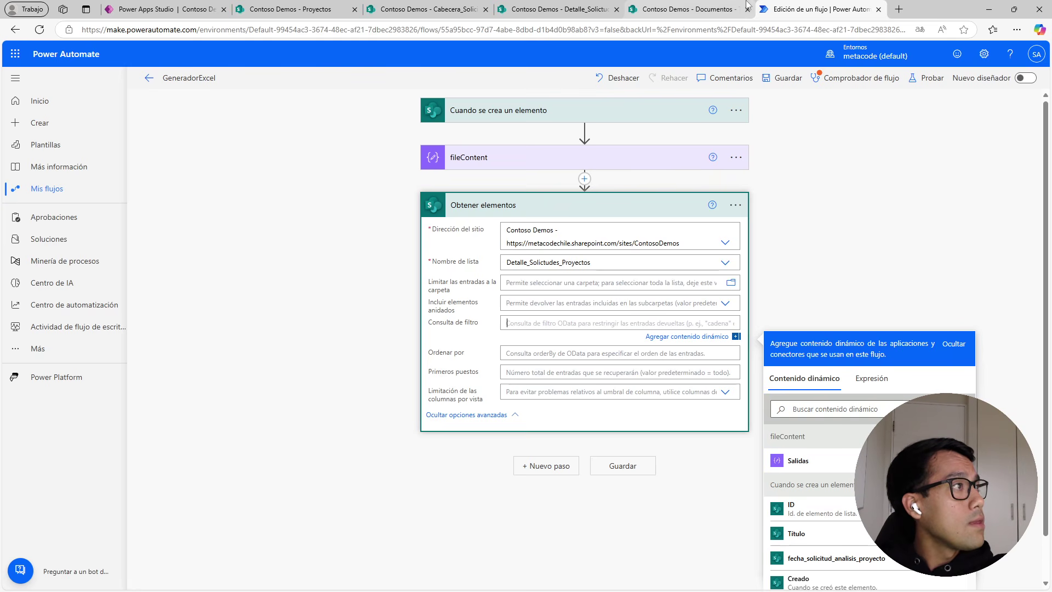
left_click(558, 9)
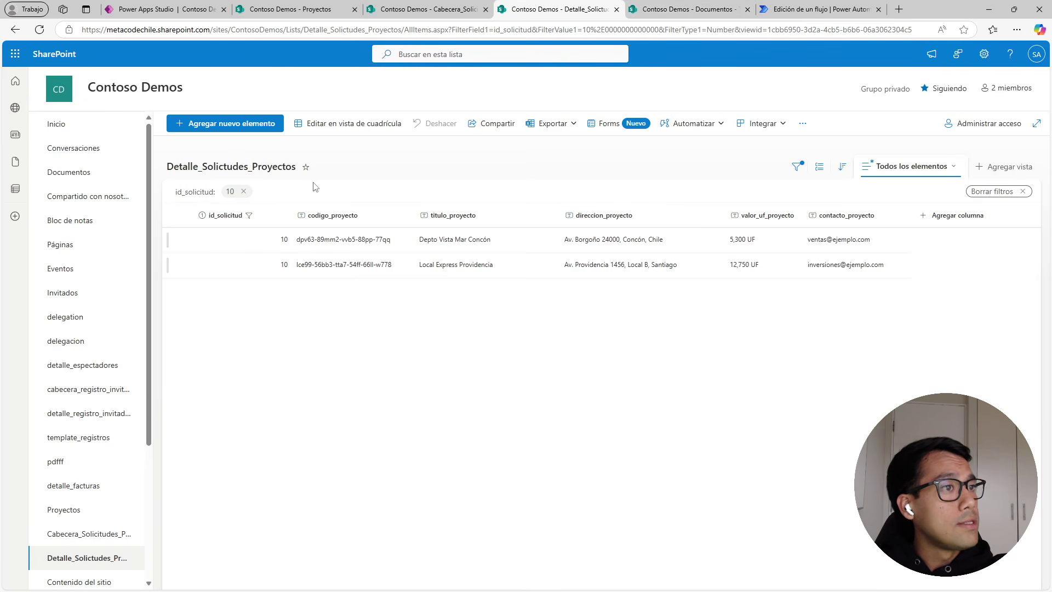
left_click(816, 10)
type("id_solicitud eq")
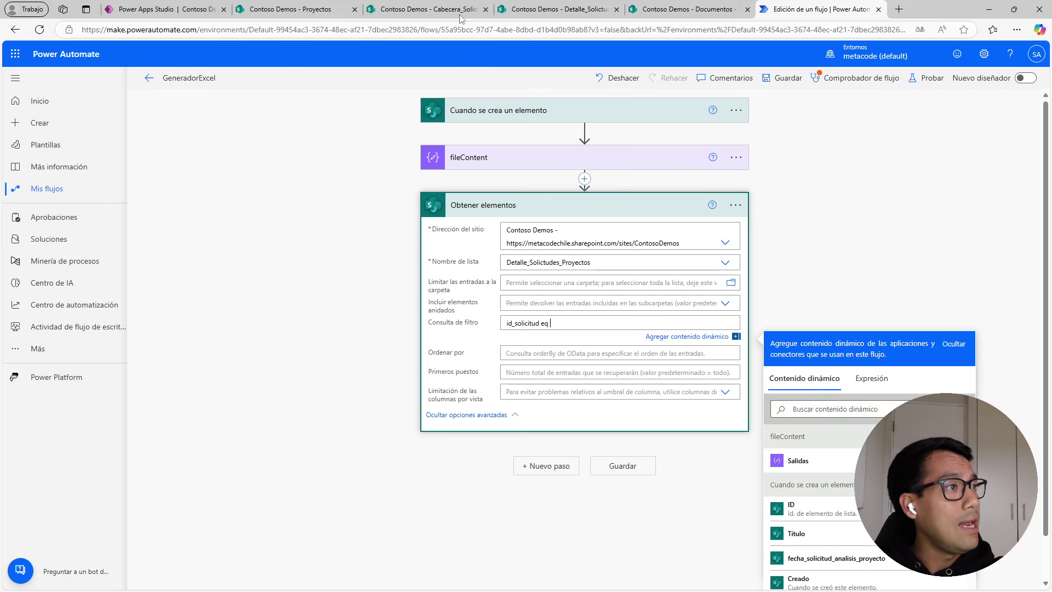
Check the trigger's list against Cabecera_Solicitudes_Proyectos in SharePoint, then complete the Consulta de filtro with the trigger's dynamic ID.
left_click(499, 111)
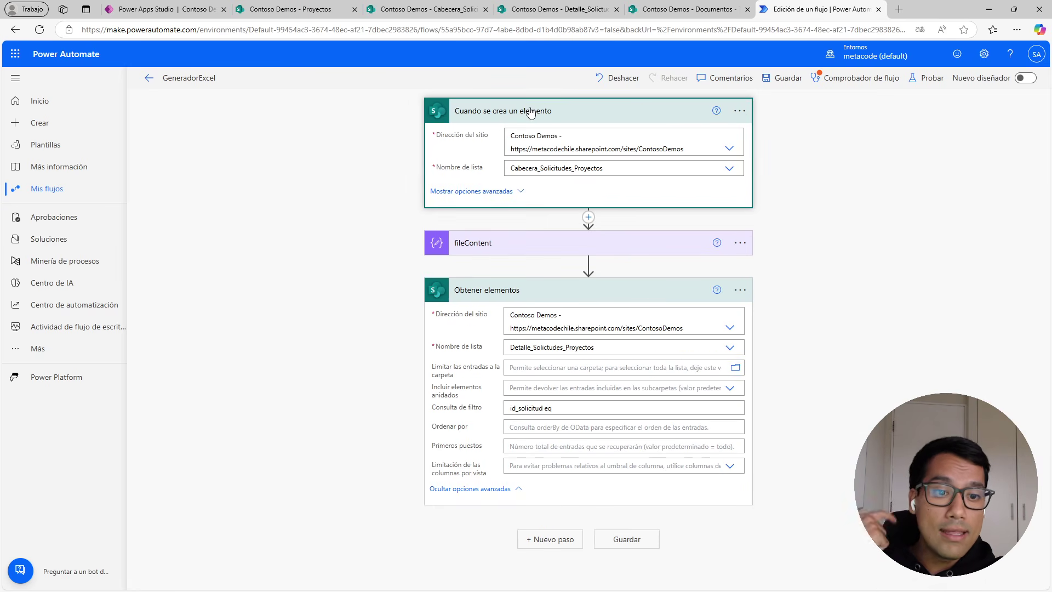
left_click(417, 8)
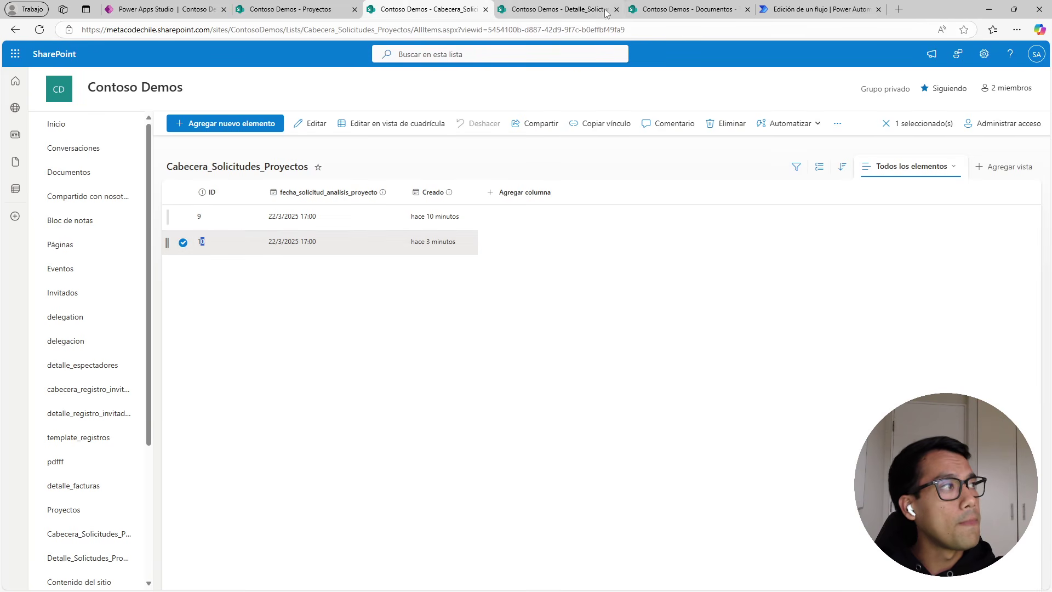
left_click(809, 11)
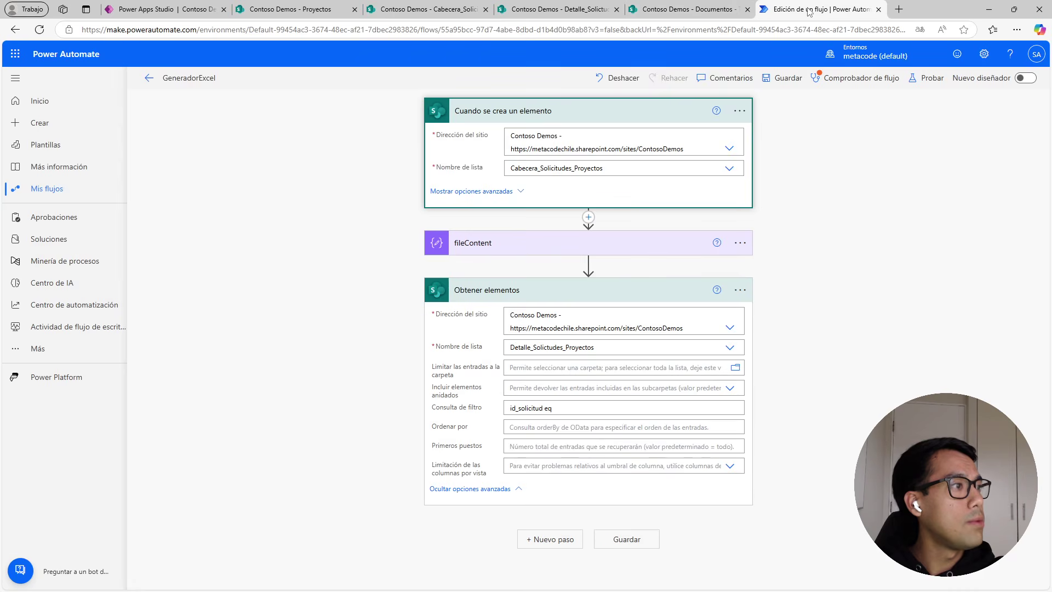
left_click(572, 408)
scroll(774, 431, "down", 2)
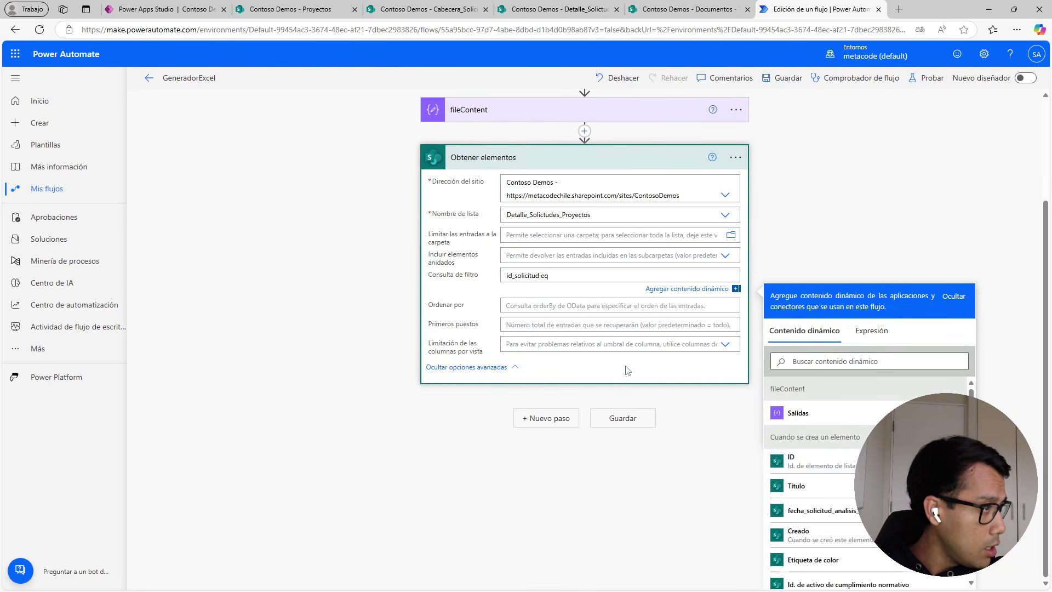
scroll(493, 140, "up", 2)
scroll(488, 179, "up", 1)
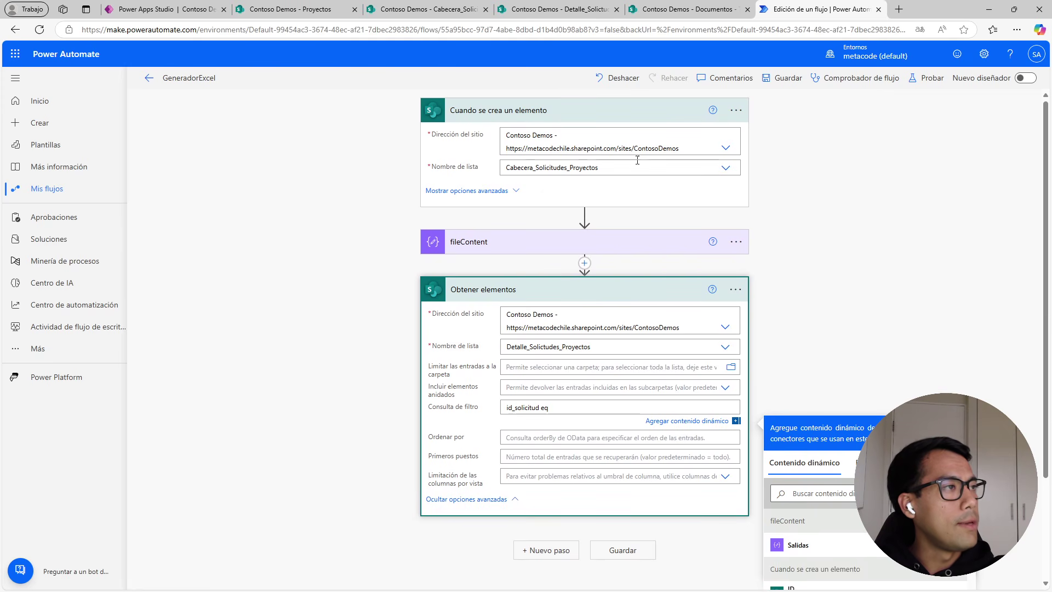
scroll(797, 324, "down", 2)
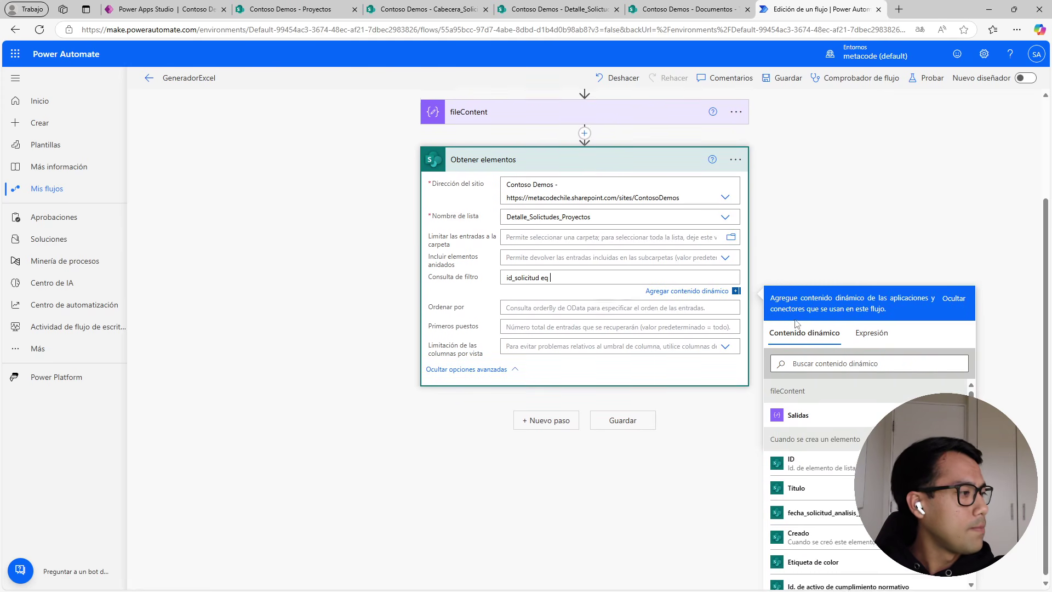
left_click(797, 458)
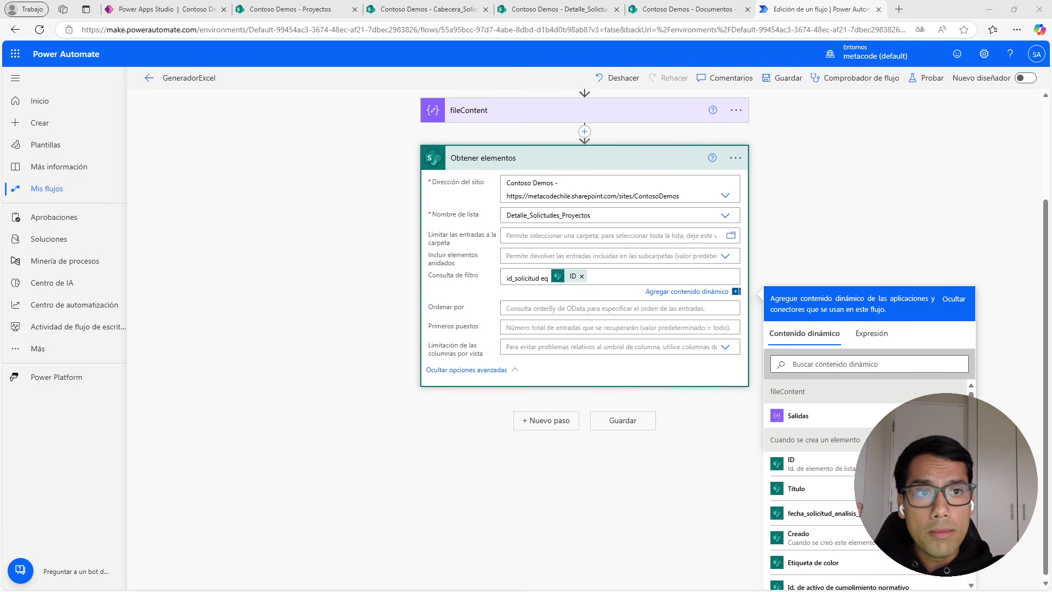
Add a SharePoint Crear archivo action after Obtener elementos.
key("alt+Tab")
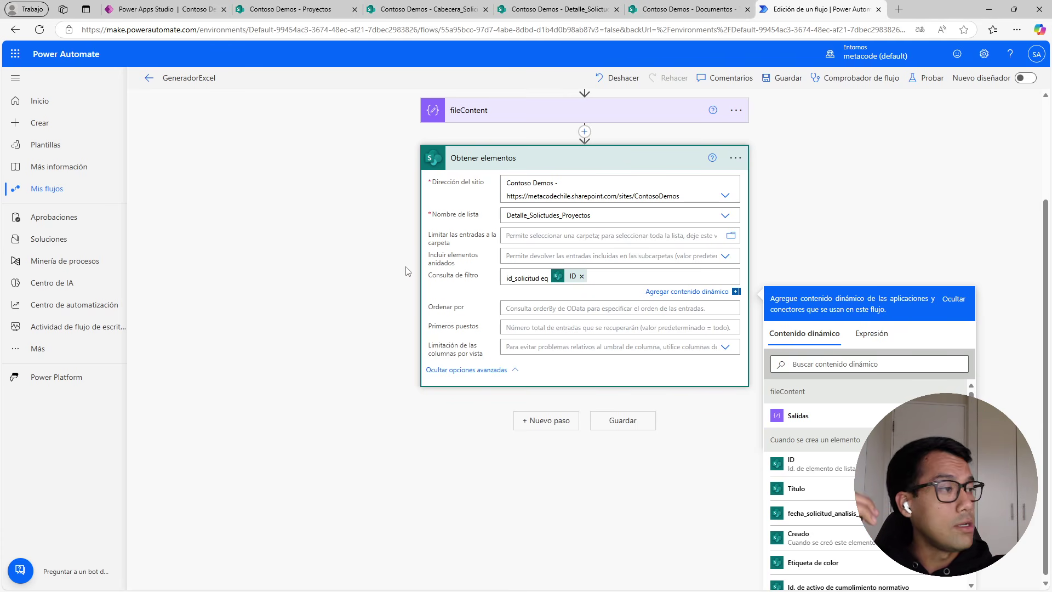
left_click(560, 421)
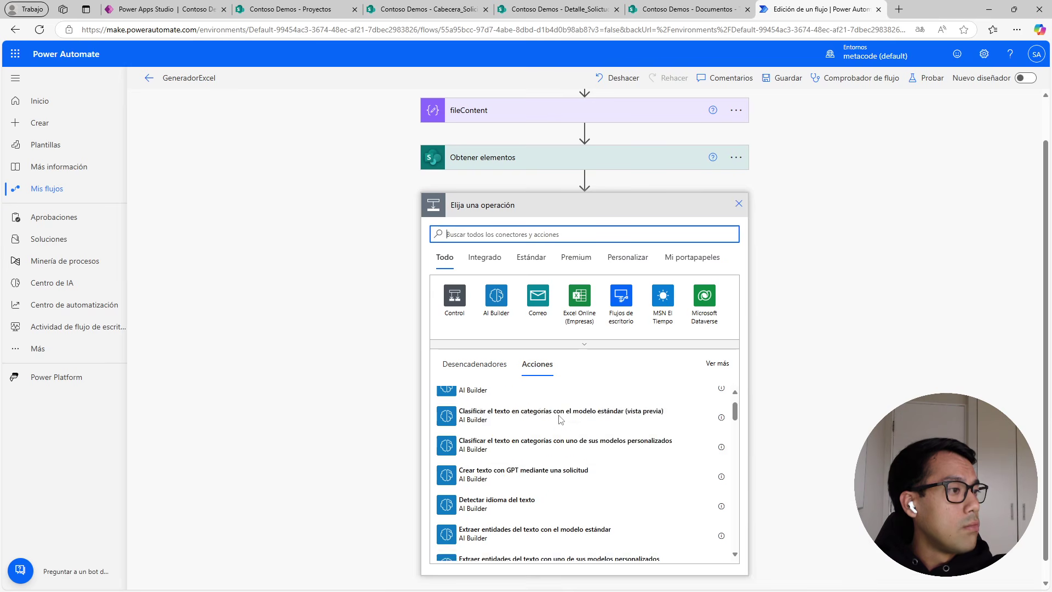
left_click(603, 344)
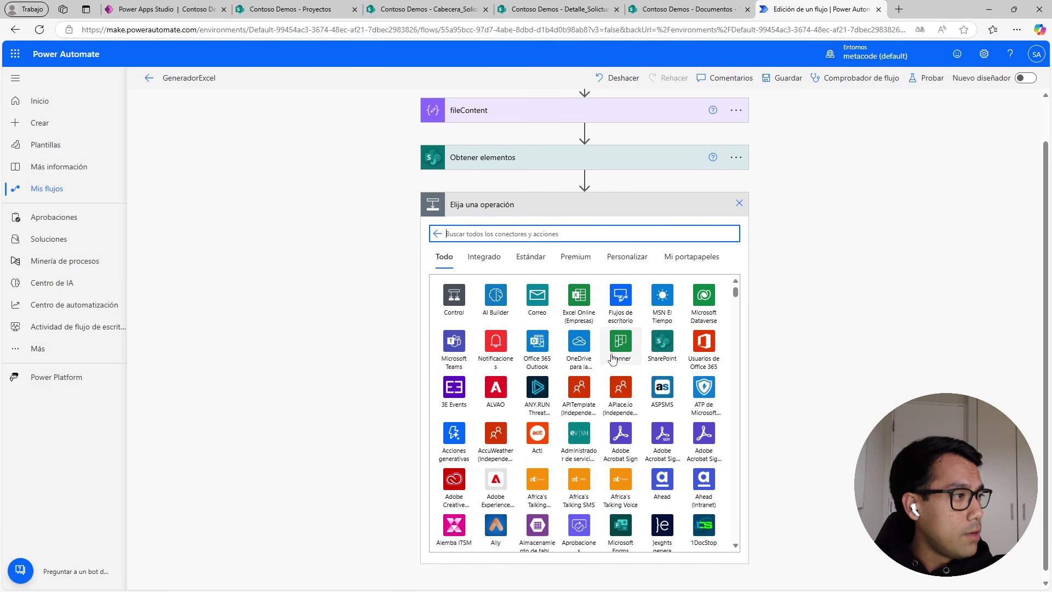
left_click(668, 351)
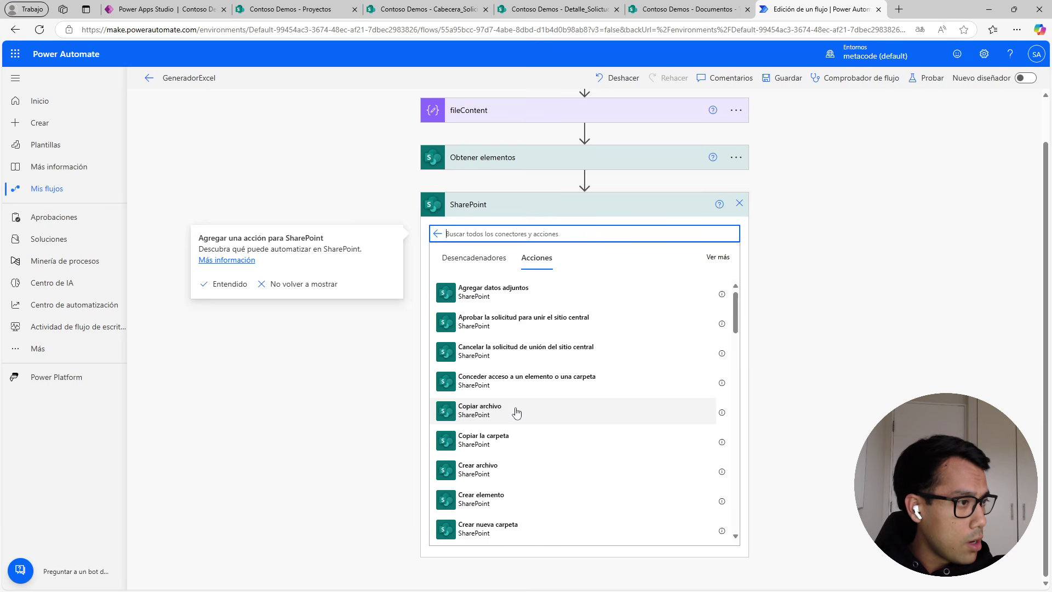
scroll(515, 413, "down", 2)
left_click(500, 385)
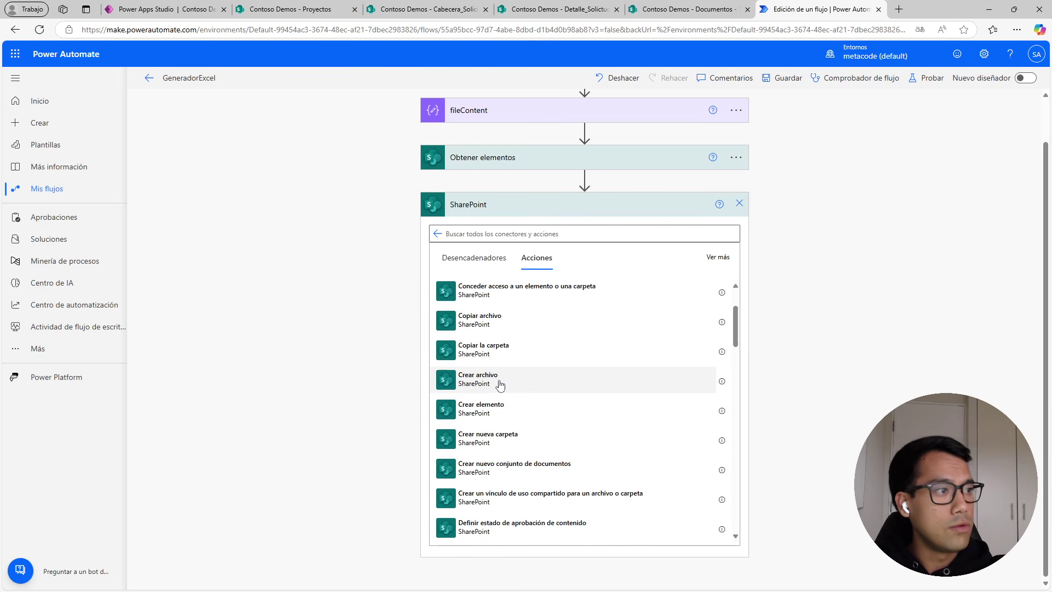
Insert the Crear archivo action with Contoso Demos as its site and /Documentos compartidos as its folder path.
left_click(500, 385)
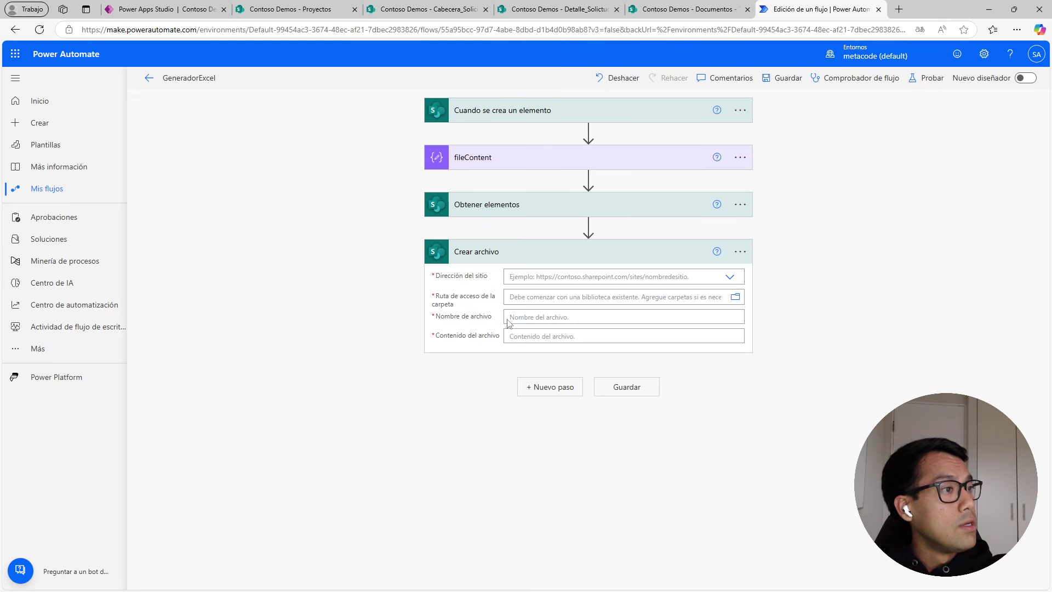
left_click(729, 277)
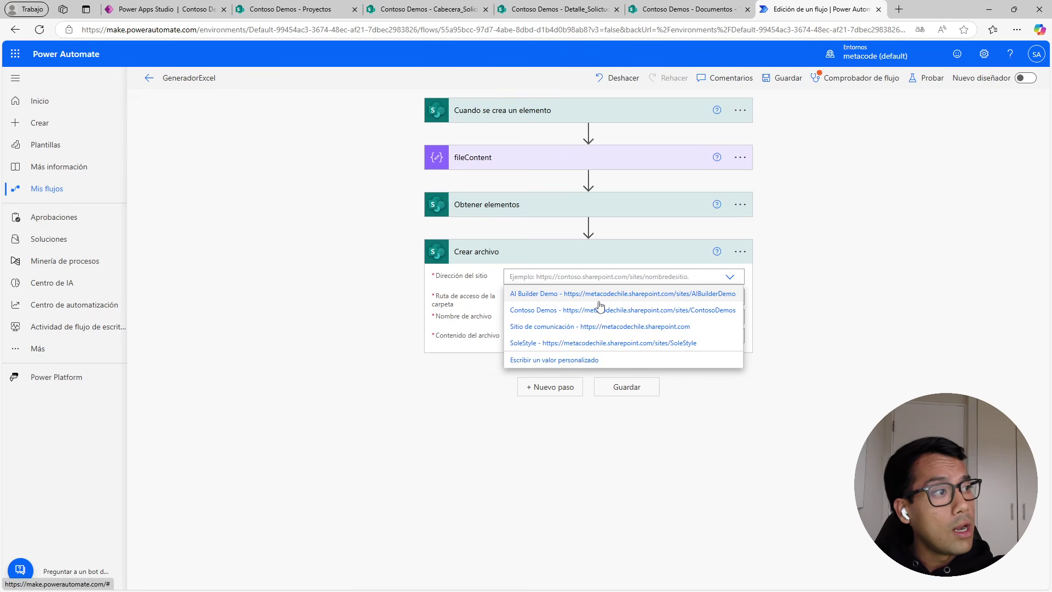
left_click(620, 306)
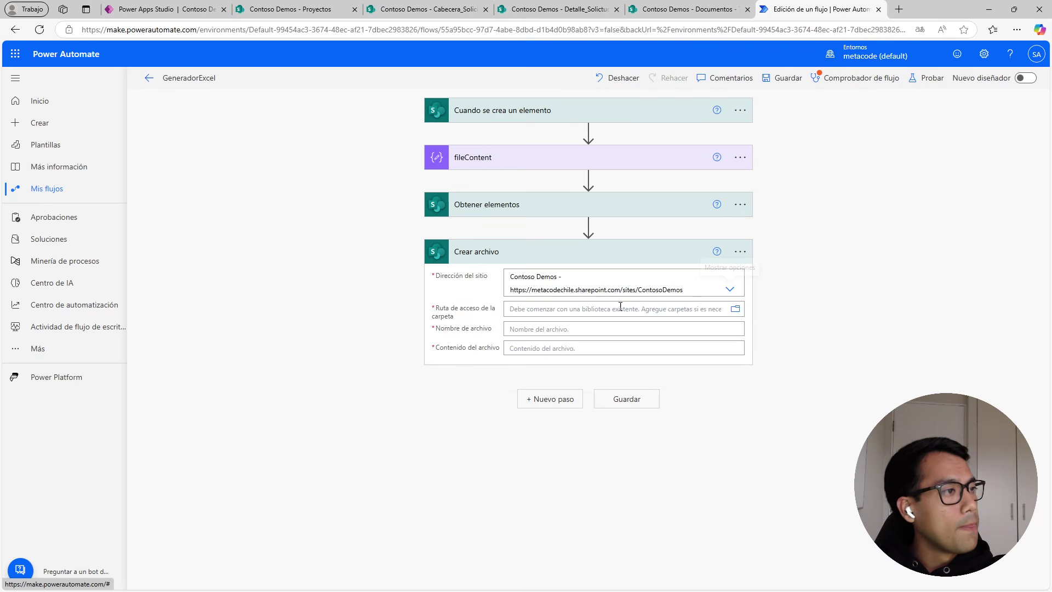
left_click(736, 309)
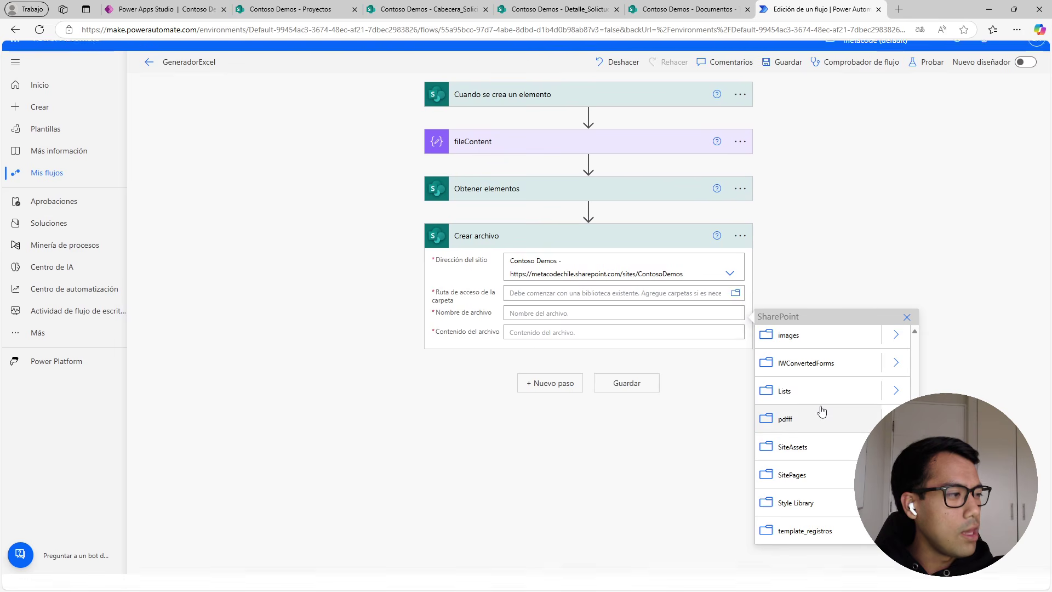
scroll(826, 441, "up", 3)
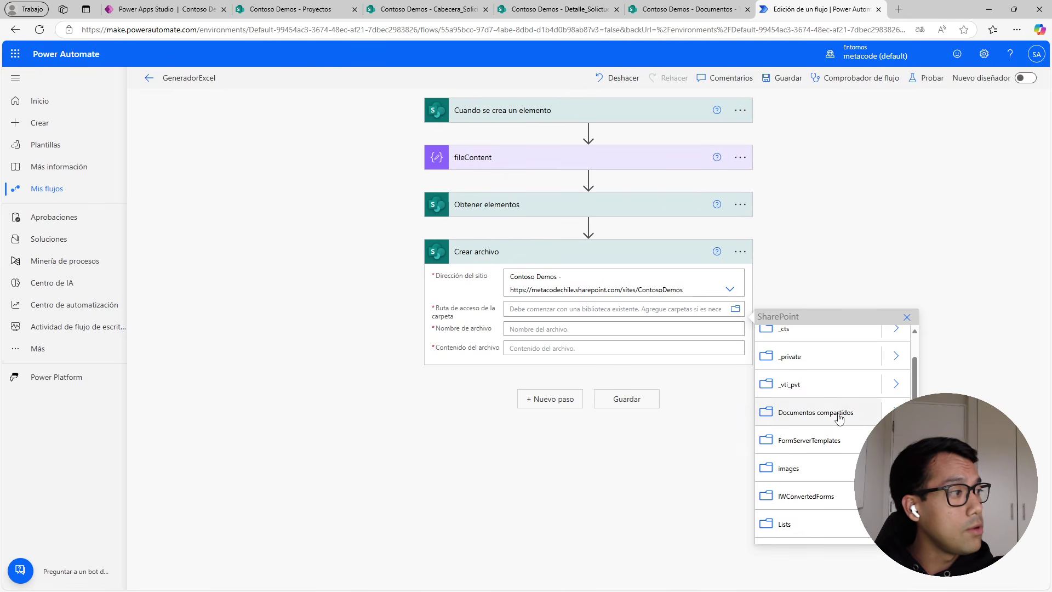
left_click(816, 412)
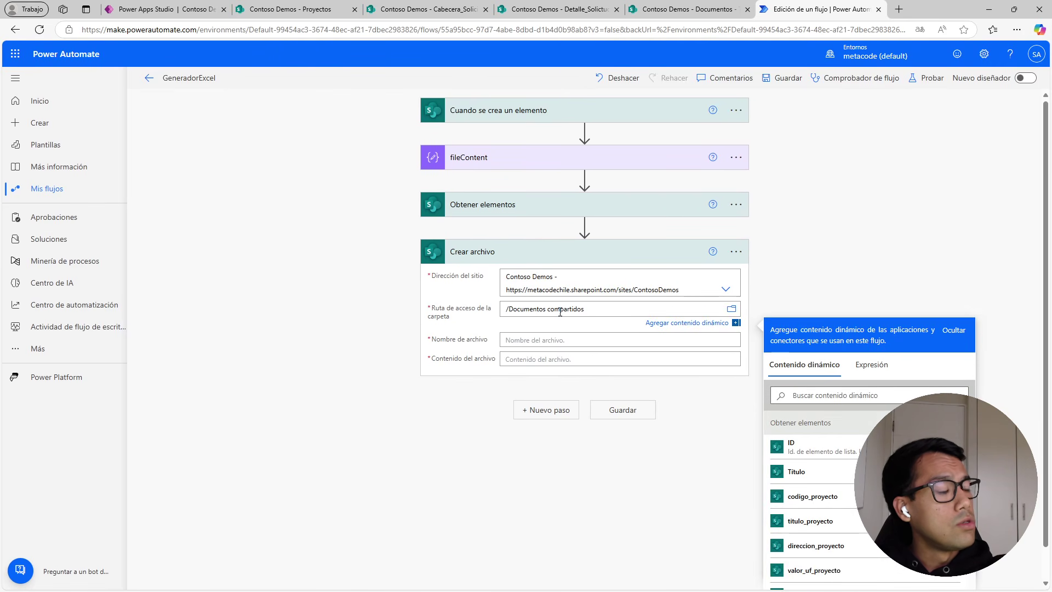
Build Nombre de archivo from "ProyectoExport", a pasted formatDateTime expression on utcNow(), and the extension ".xlsx".
left_click(551, 340)
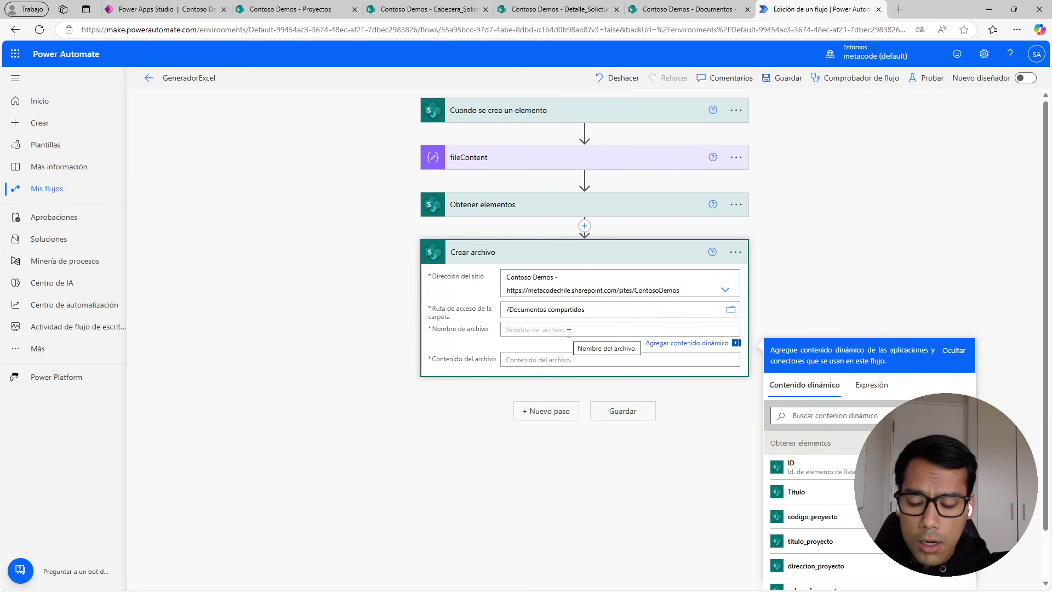
type("ProyectoExport")
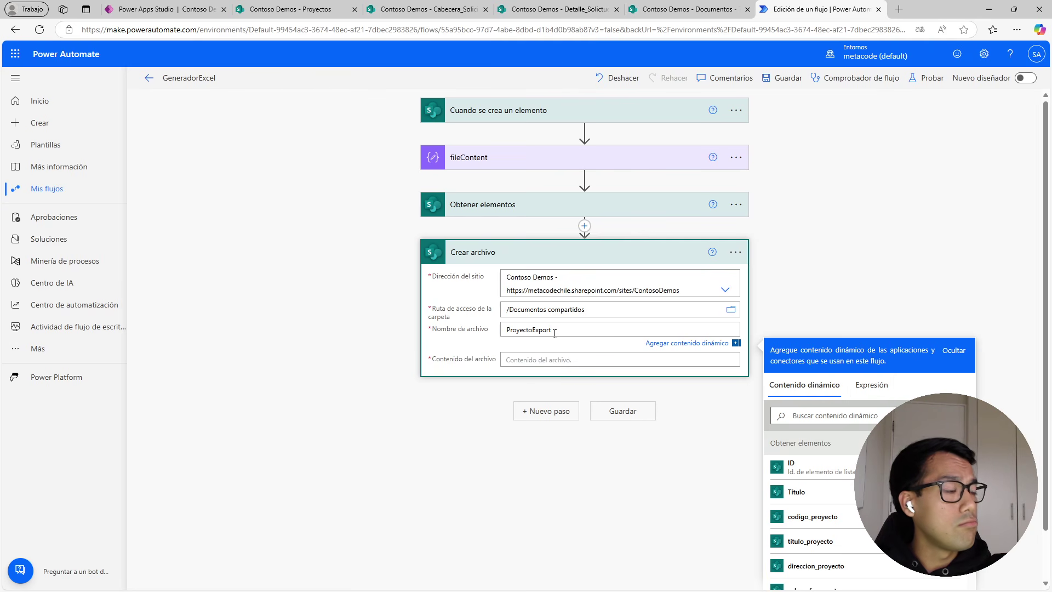
left_click_drag(555, 329, 504, 329)
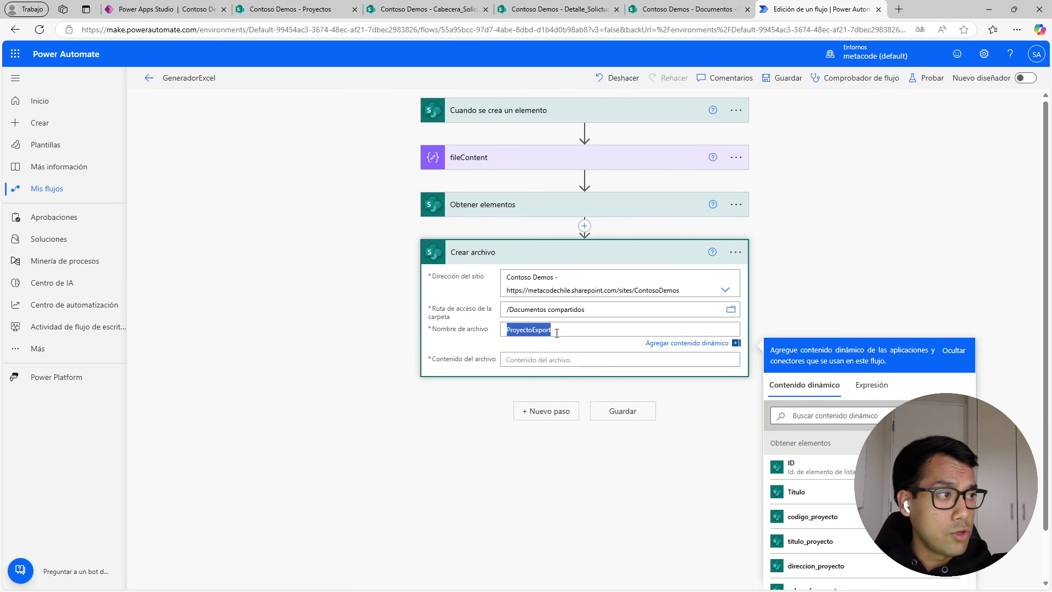
left_click(872, 385)
key("ctrl+v")
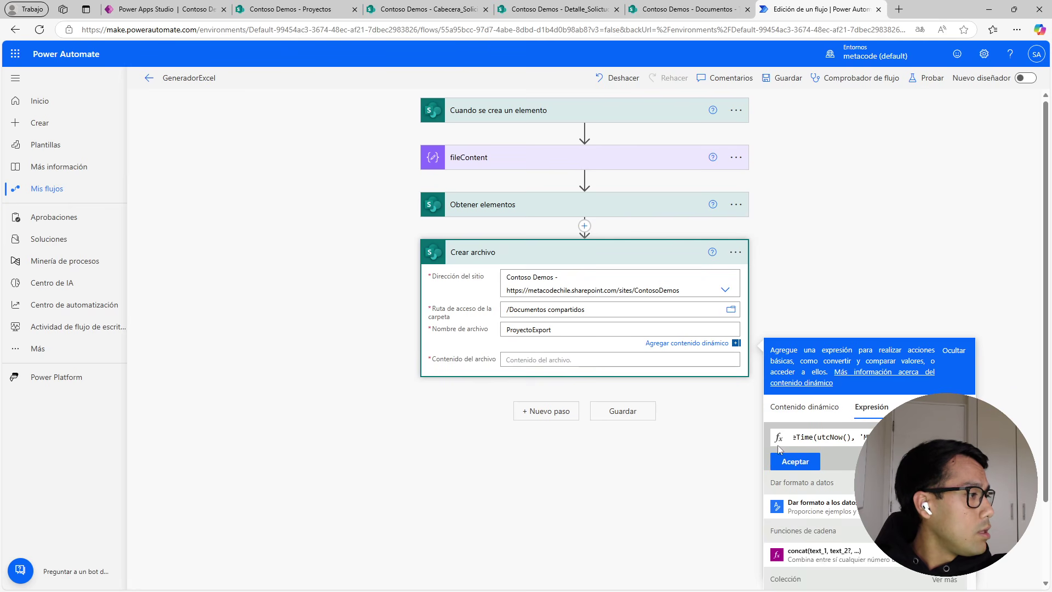
key("ctrl+a")
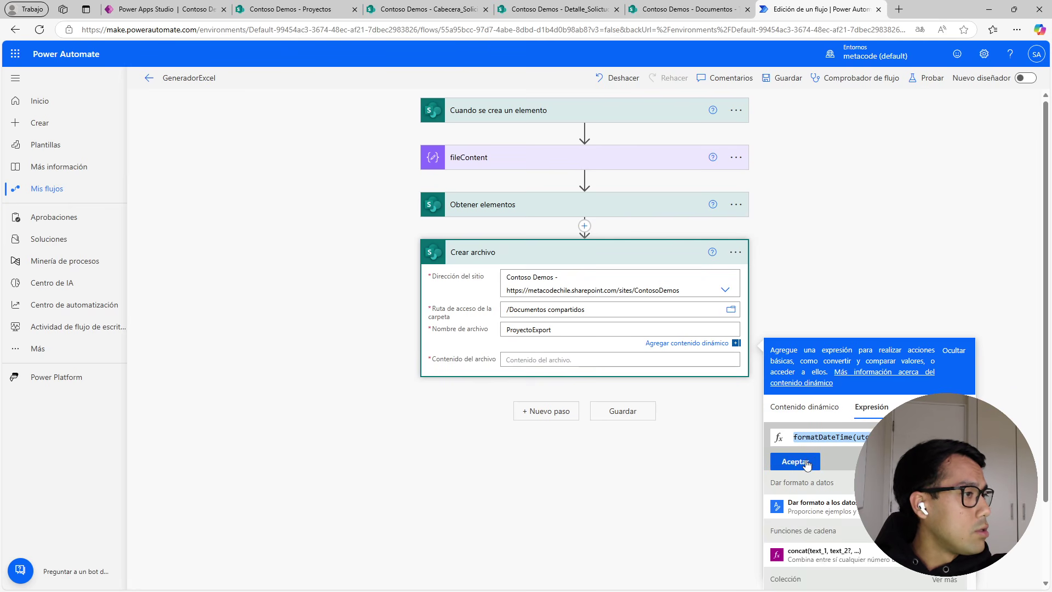
left_click(806, 462)
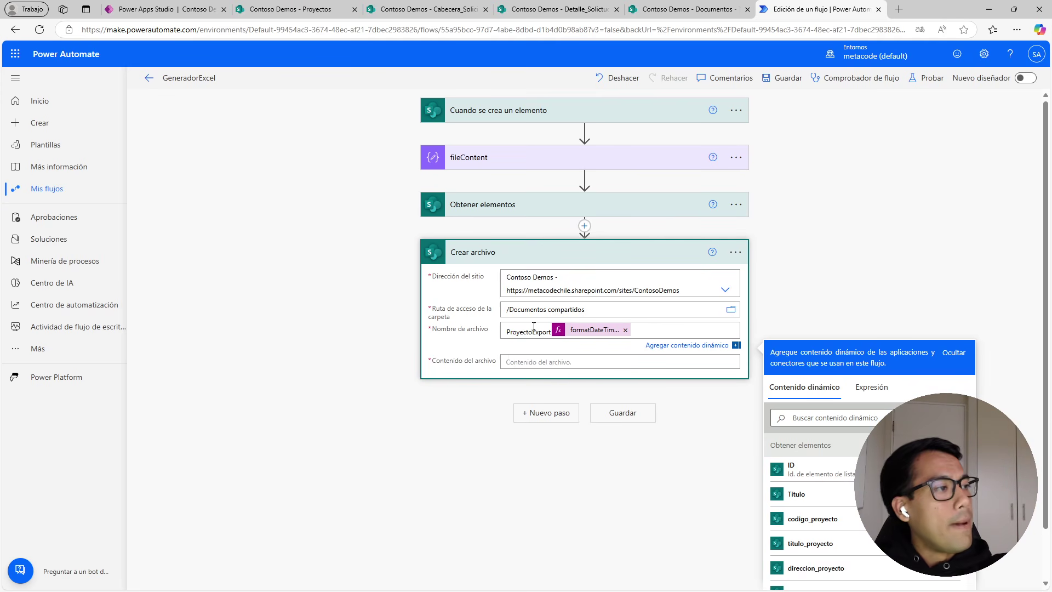
type(".xlsx")
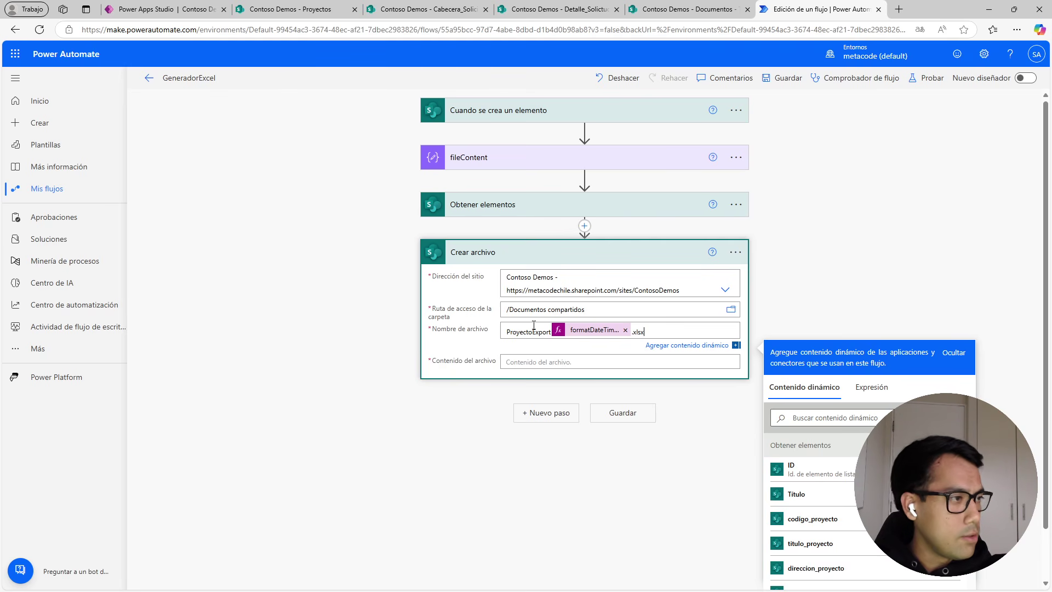
Set Contenido del archivo to the Salidas output of fileContent, and expand fileContent to check its stored content.
left_click(548, 362)
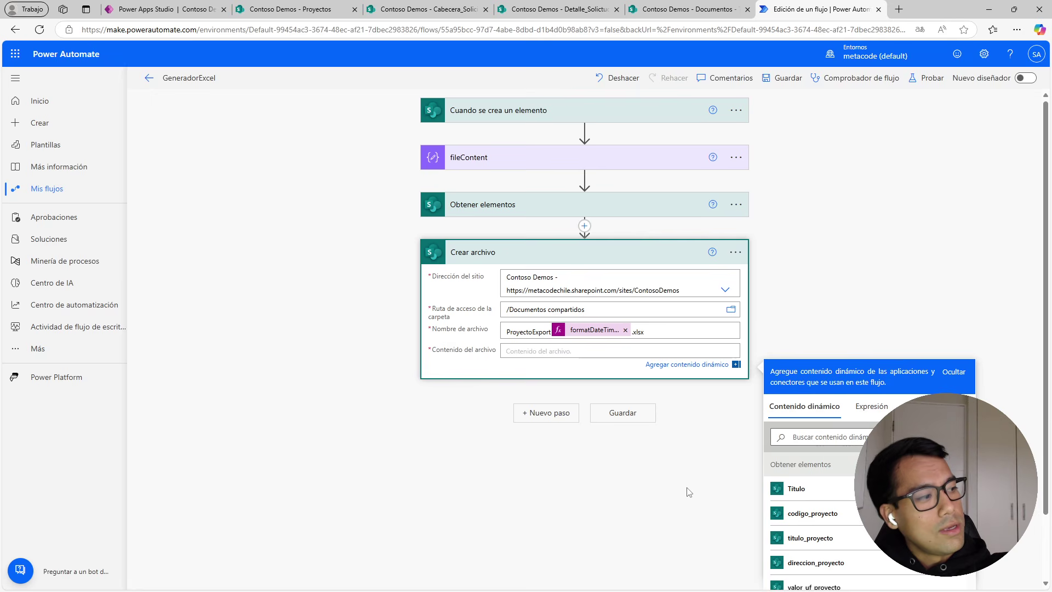
scroll(689, 491, "down", 2)
scroll(876, 493, "down", 10)
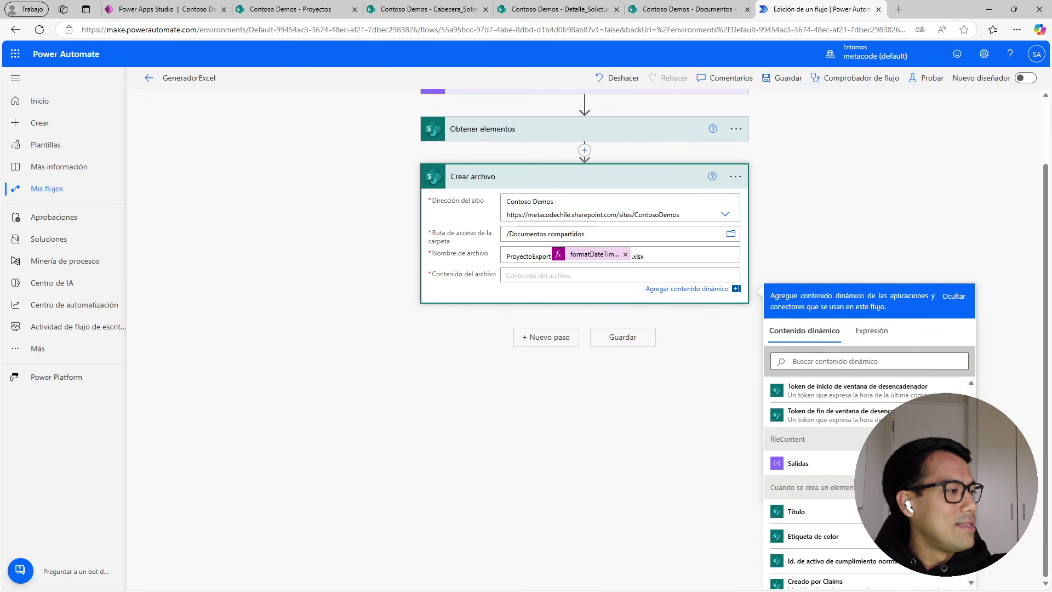
left_click(805, 464)
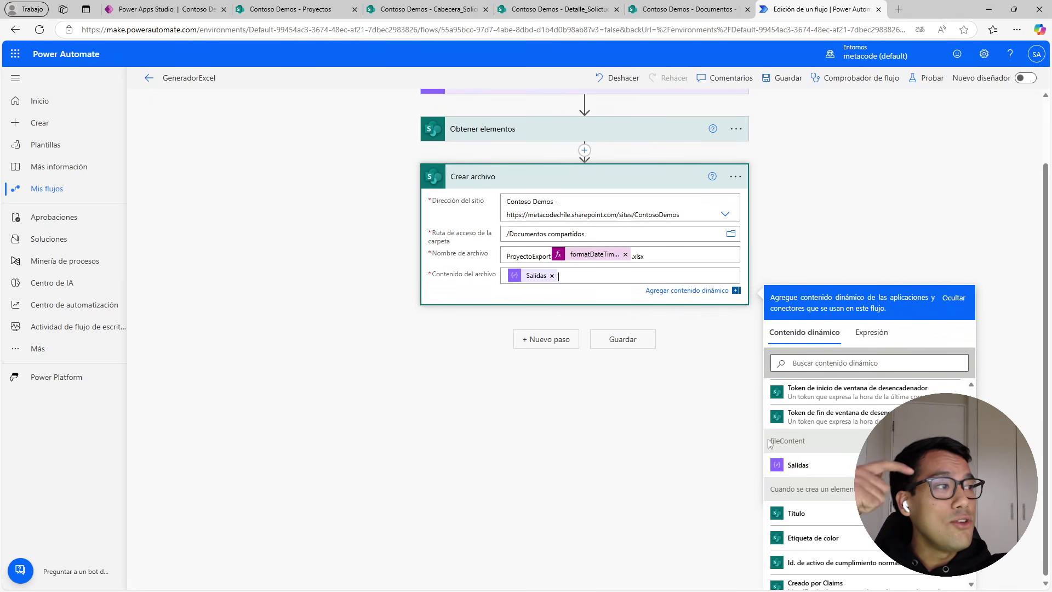
scroll(771, 441, "down", 5)
scroll(511, 187, "up", 2)
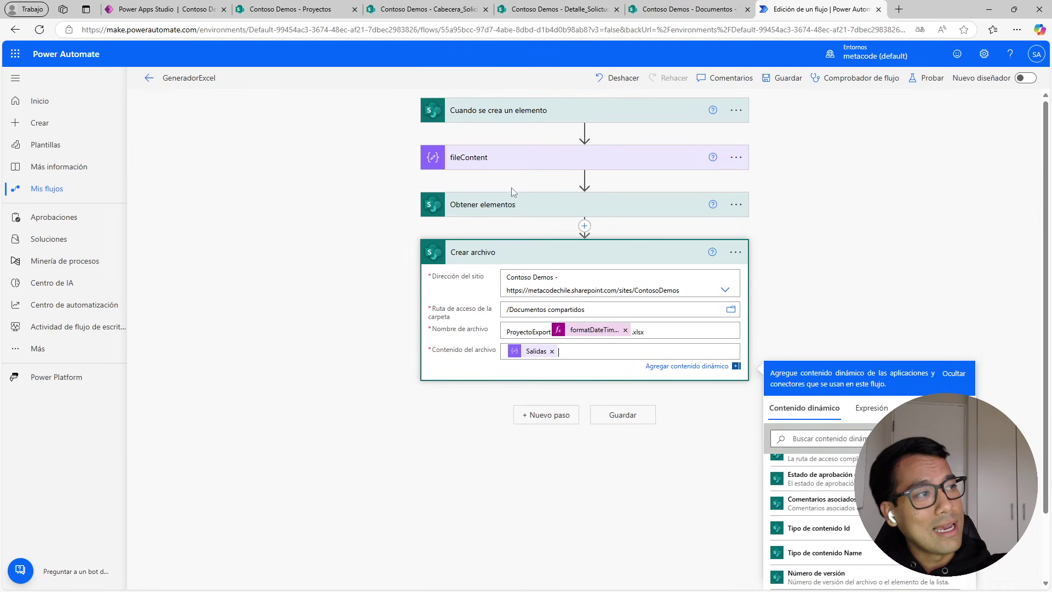
left_click(488, 157)
scroll(479, 336, "down", 10)
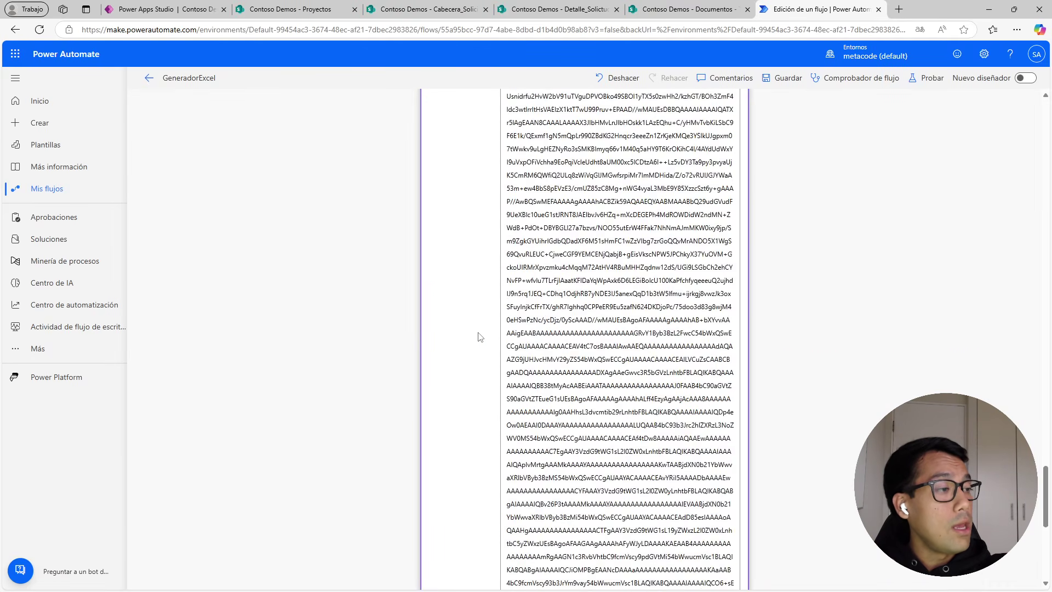
scroll(480, 336, "down", 6)
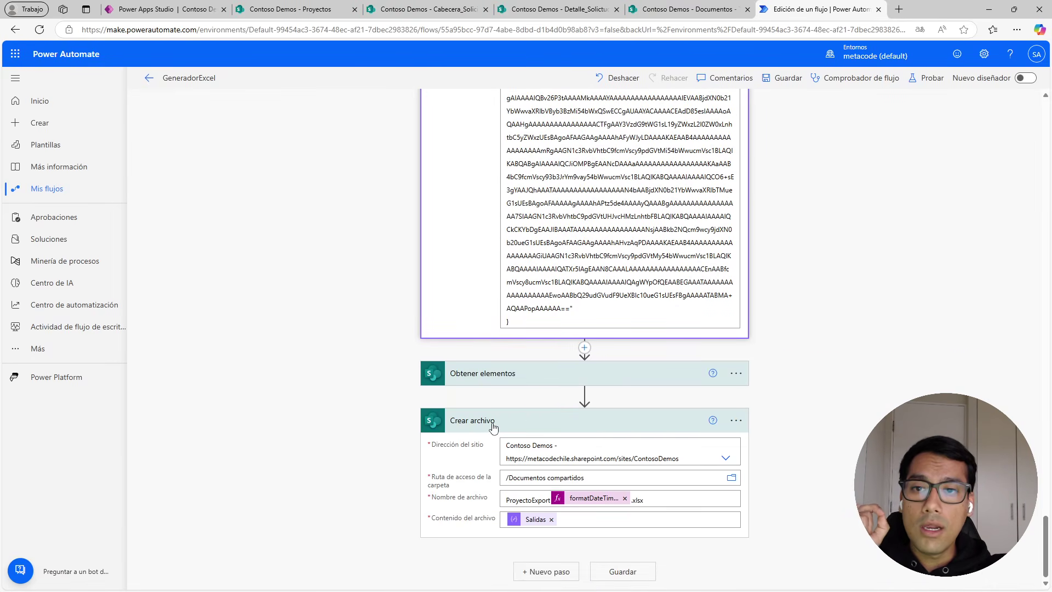
Rename the Crear archivo action as "Crear archivo excel vacio".
left_click(737, 431)
left_click(735, 419)
left_click(796, 380)
left_click(577, 420)
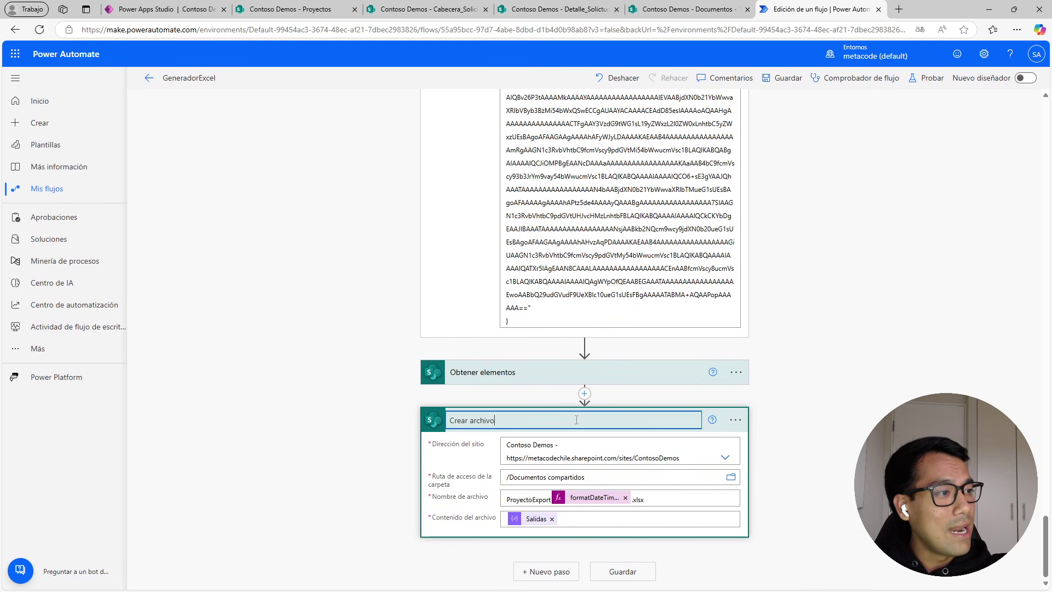
type("excel vacio")
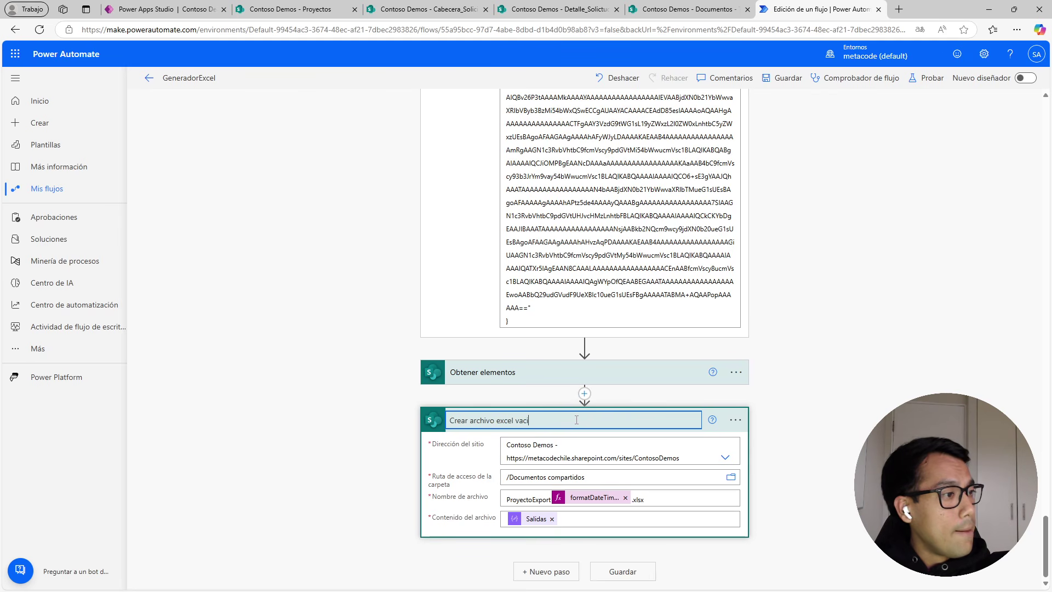
key("Return")
left_click(854, 417)
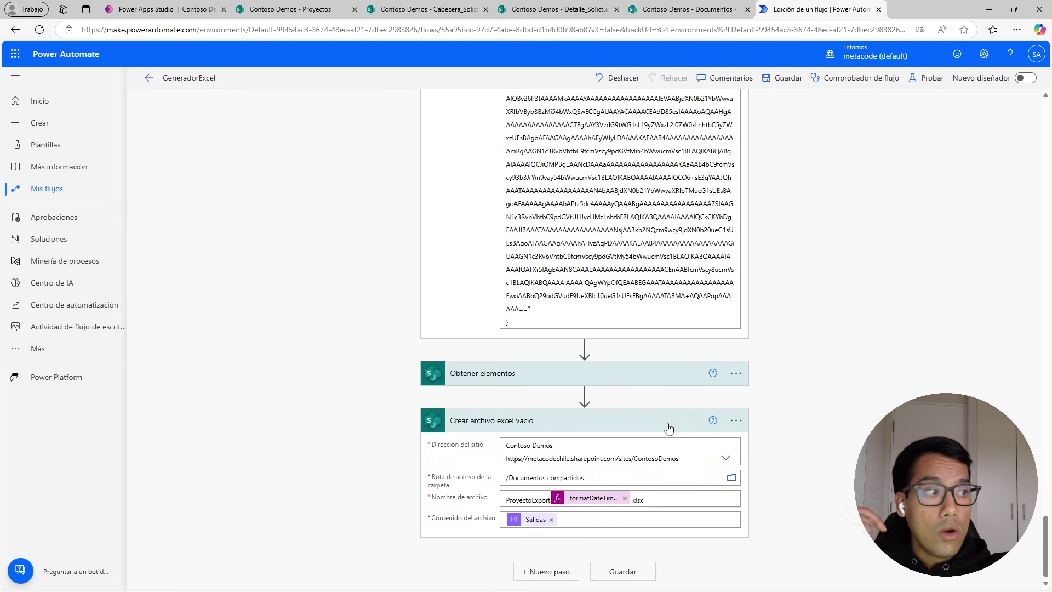
Add an Excel Online (Empresas) Crear tabla action after Crear archivo excel vacio.
left_click(536, 573)
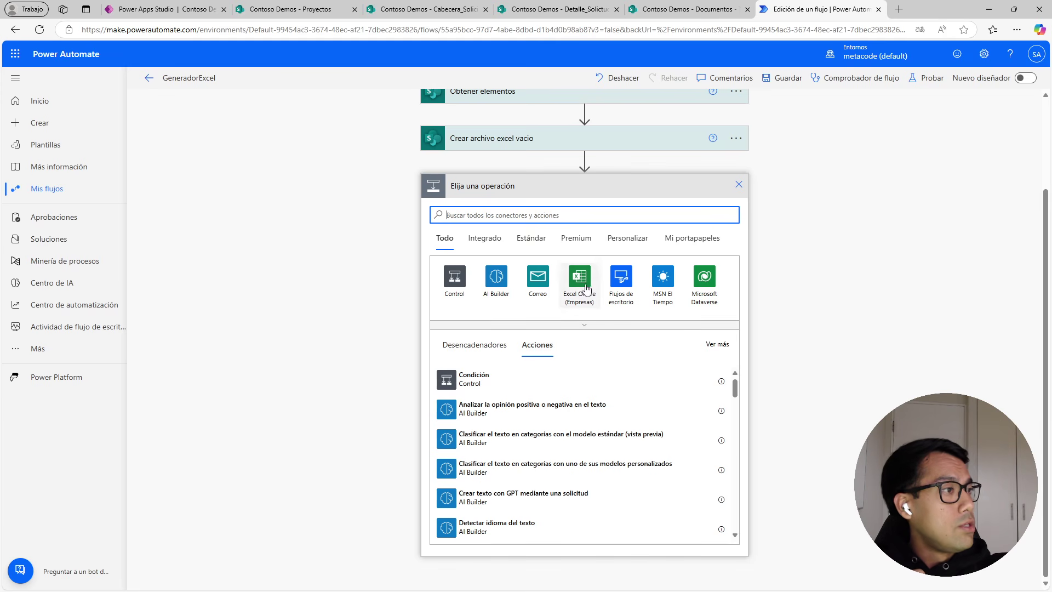
scroll(413, 225, "up", 1)
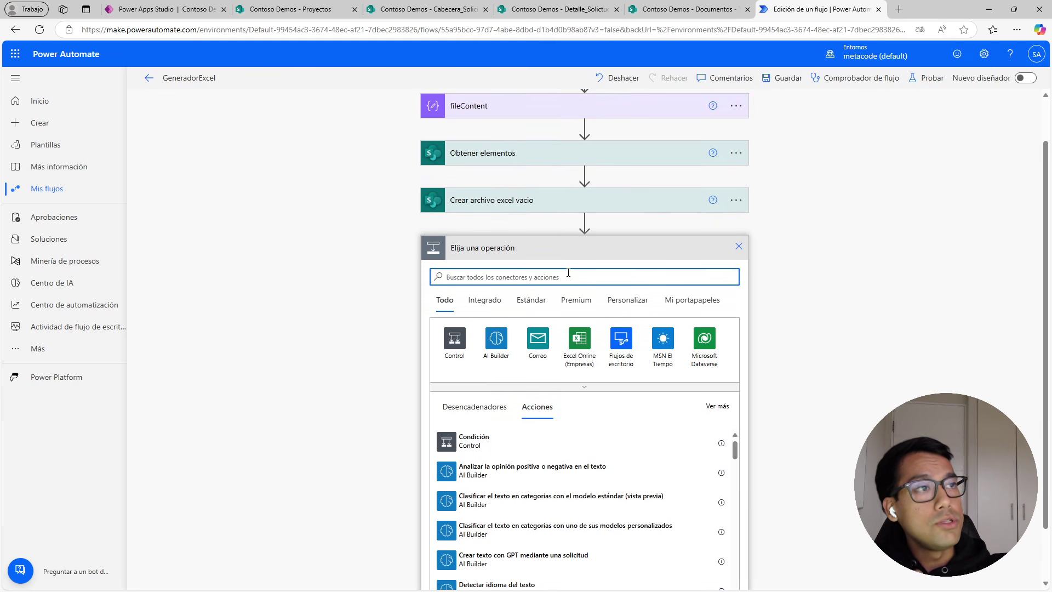
left_click(581, 340)
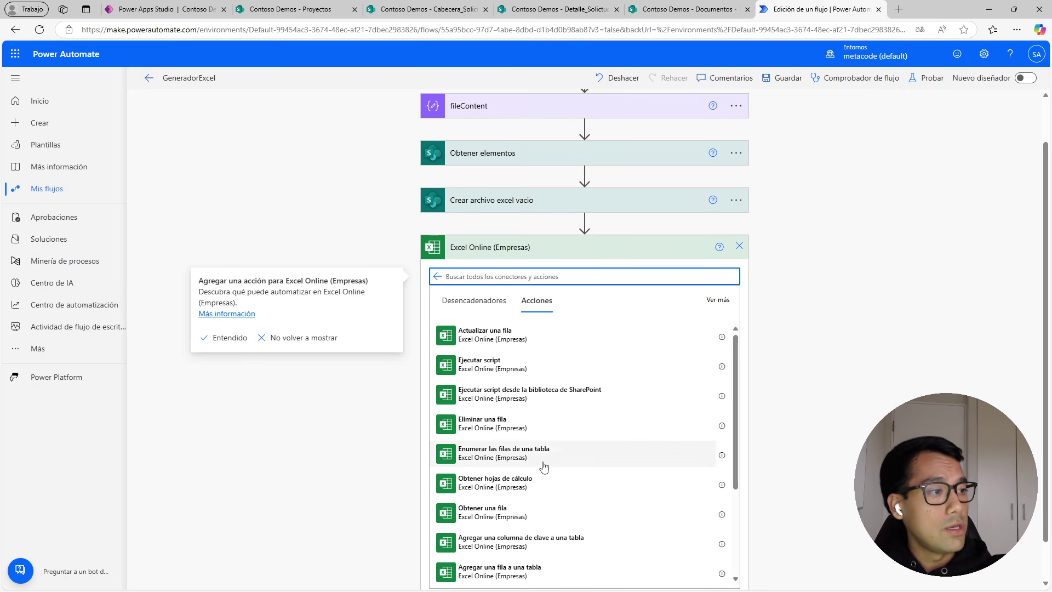
scroll(544, 466, "down", 2)
left_click(481, 543)
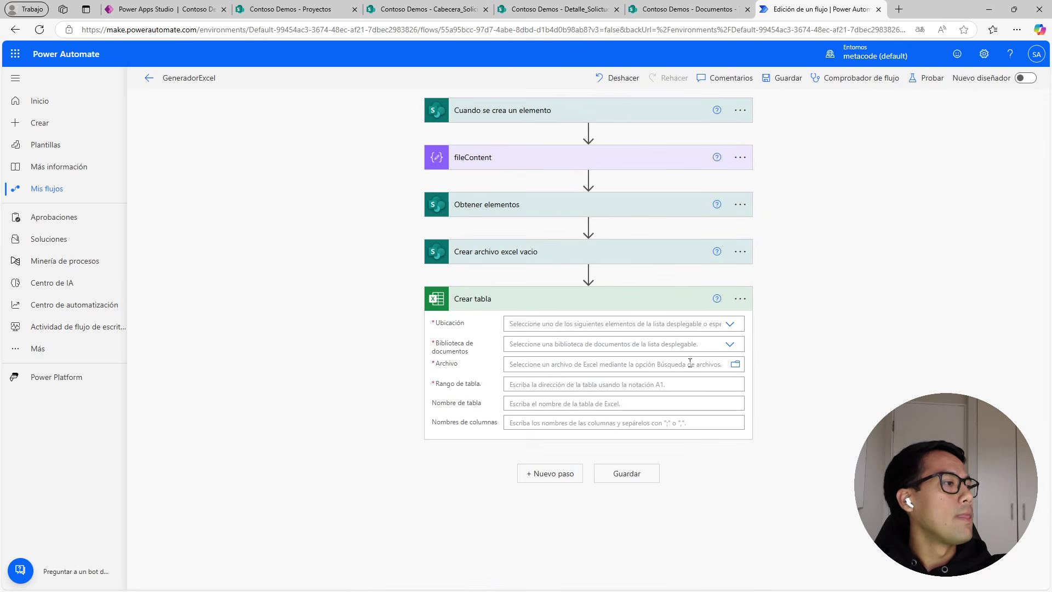
Point Crear tabla to Group - Contoso Demos, the Documentos library, and the dynamic Id from Crear archivo excel vacio as the file.
left_click(730, 324)
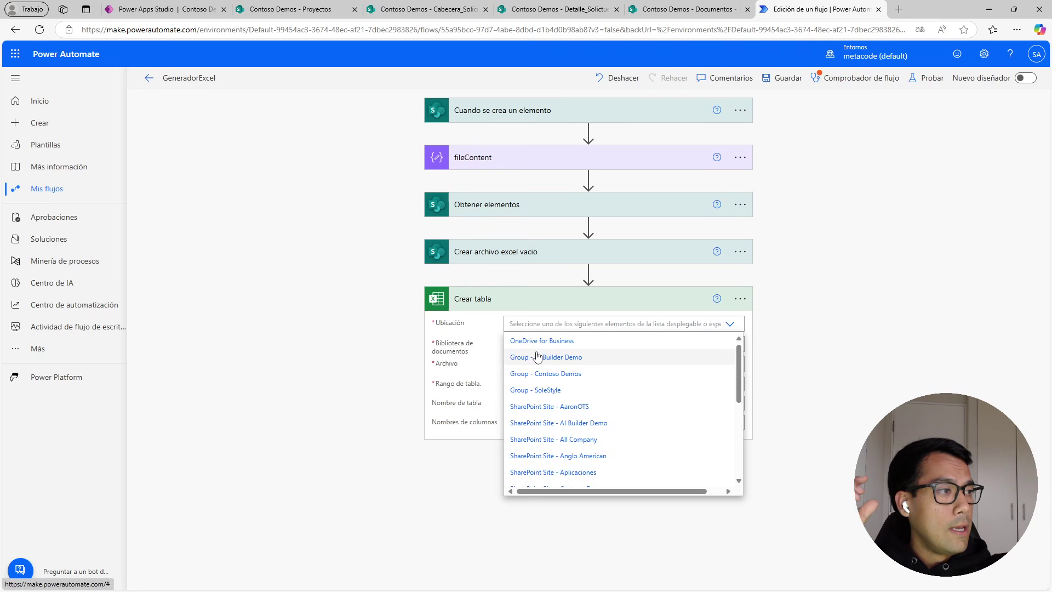
left_click(546, 372)
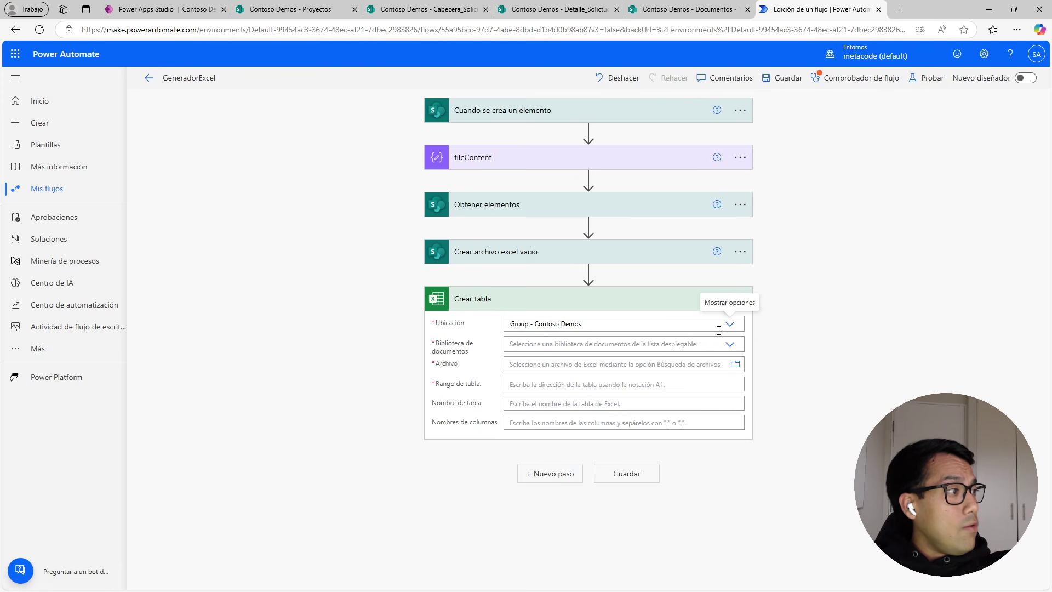
left_click(729, 344)
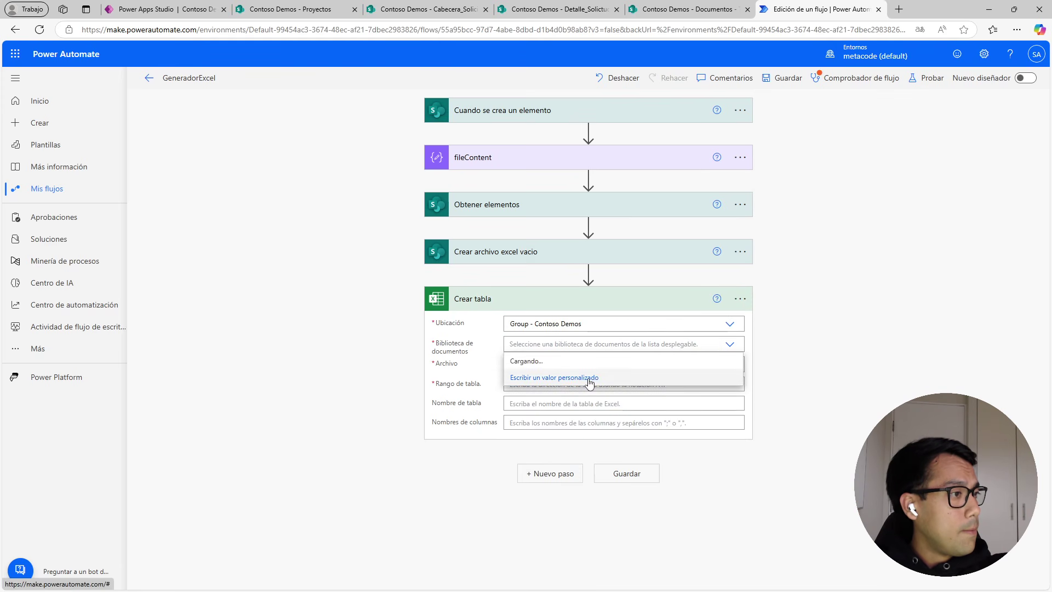
left_click(554, 361)
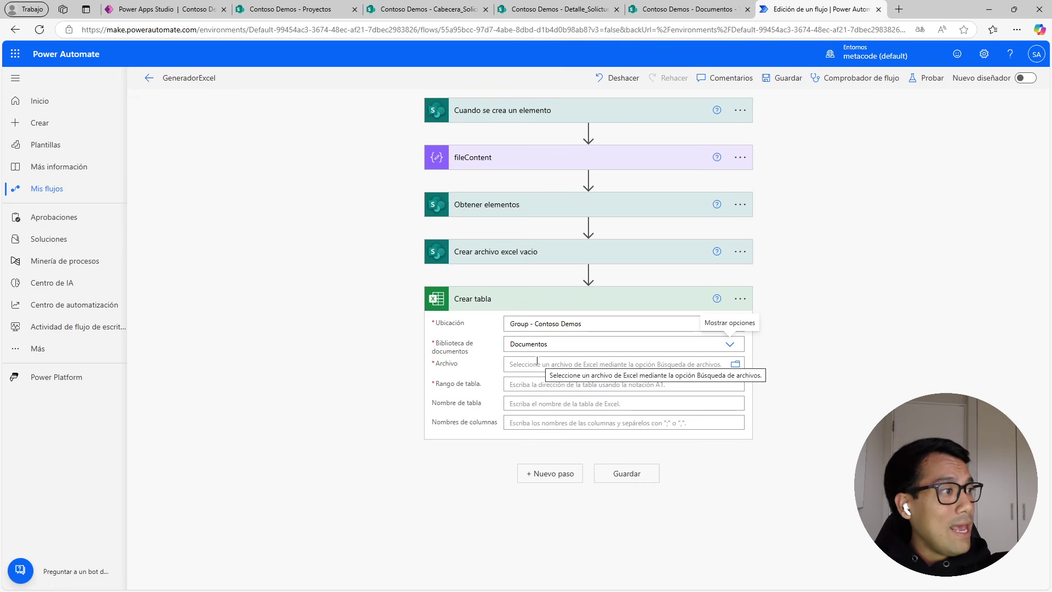
left_click(540, 363)
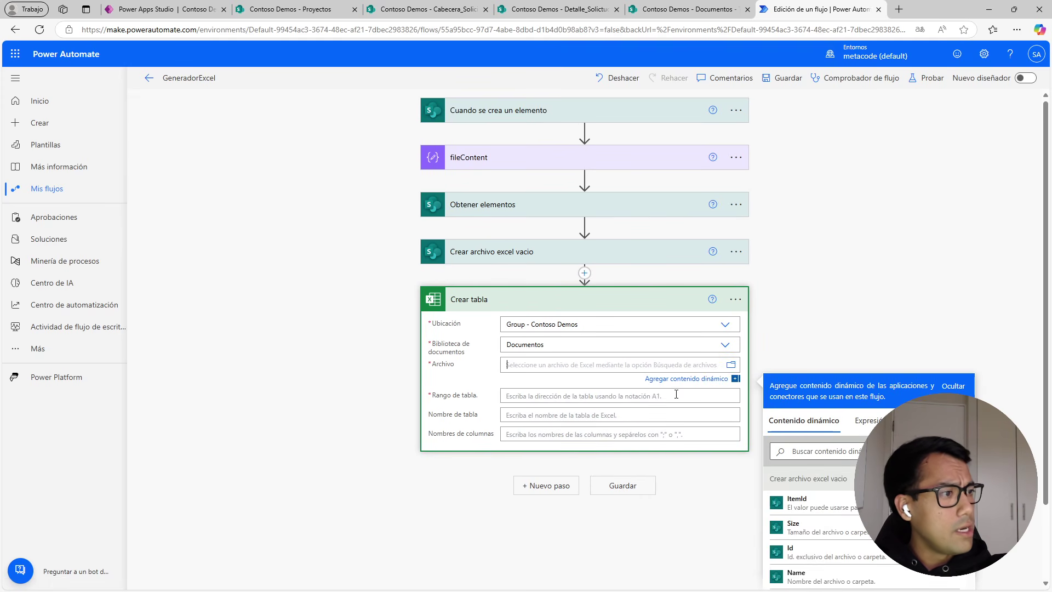
scroll(707, 438, "down", 1)
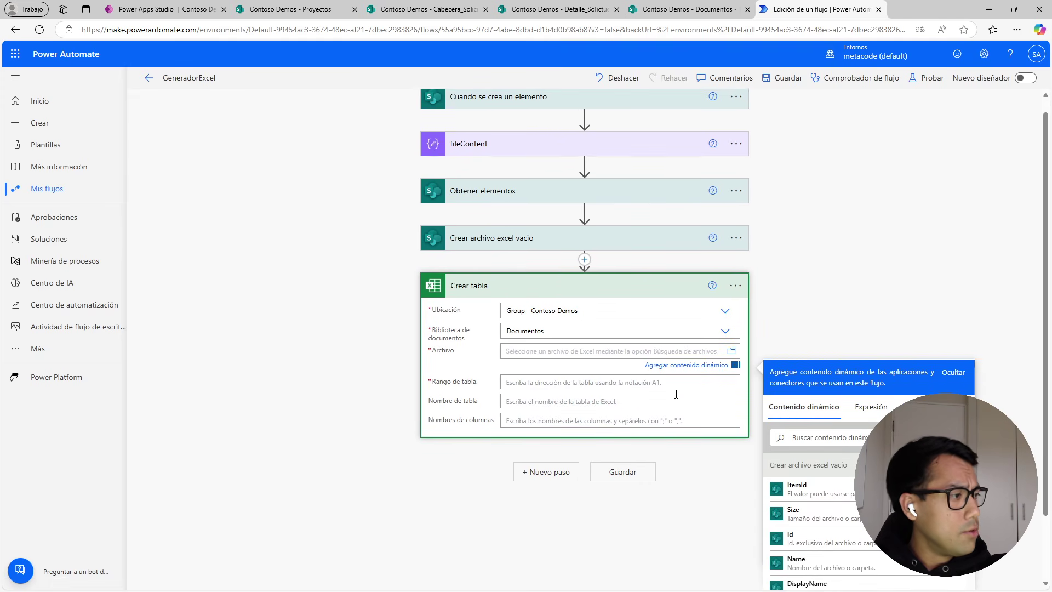
left_click(826, 543)
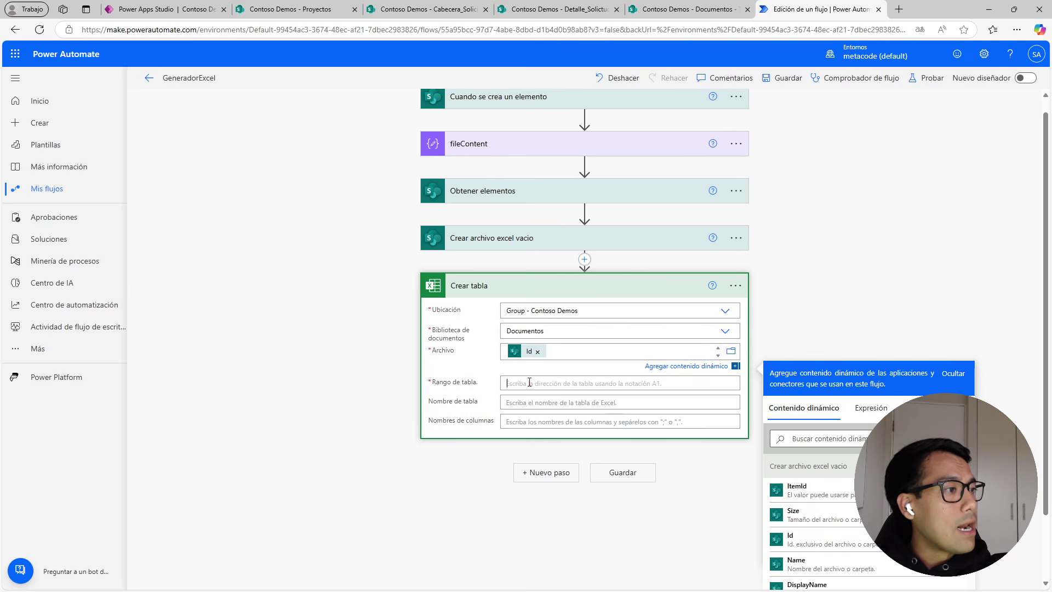
Switch to Excel, create a blank workbook and select columns A through J to examine how the table range maps to columns.
left_click(529, 382)
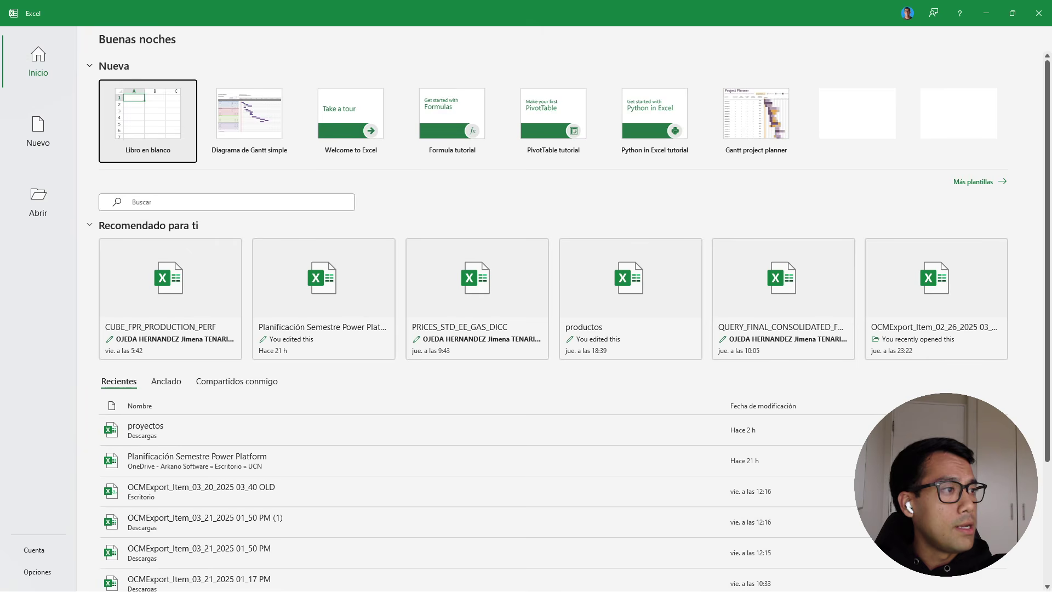
left_click(165, 128)
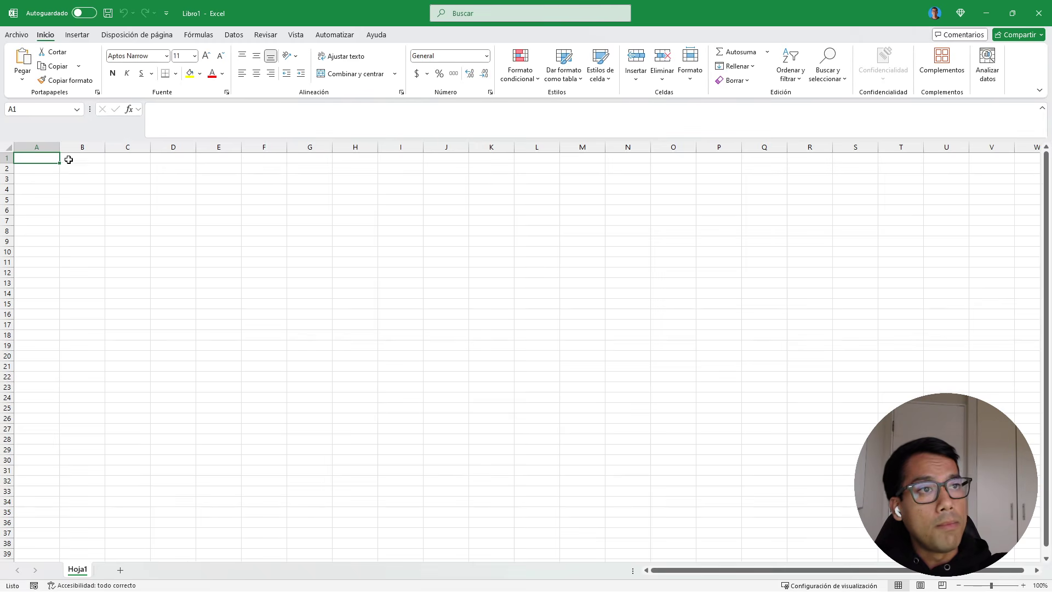
mouse_move(41, 146)
left_mouse_down()
mouse_move(419, 152)
mouse_move(335, 141)
mouse_move(25, 145)
left_mouse_up()
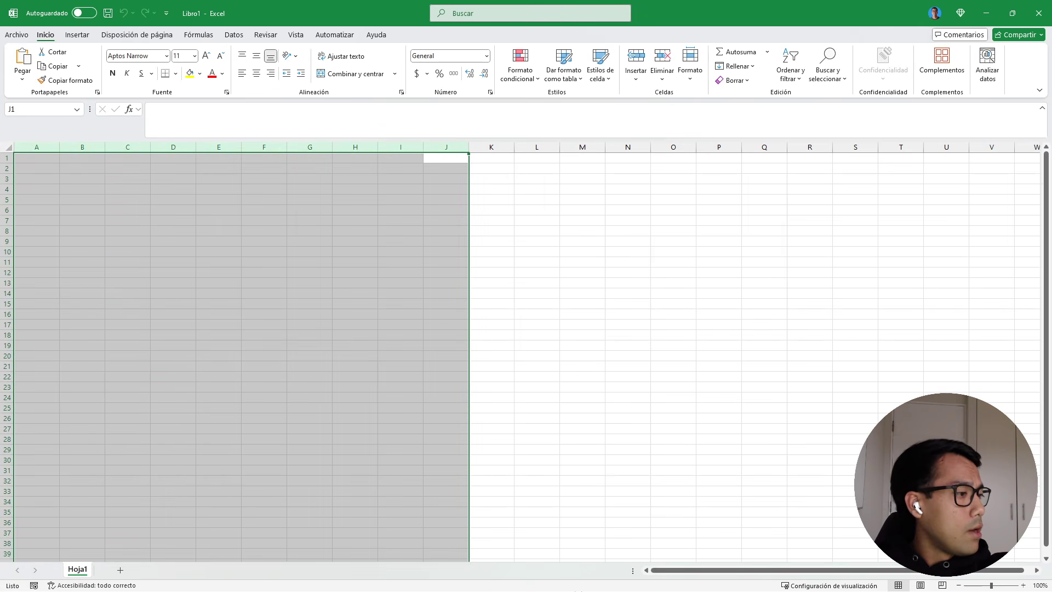
left_click(985, 12)
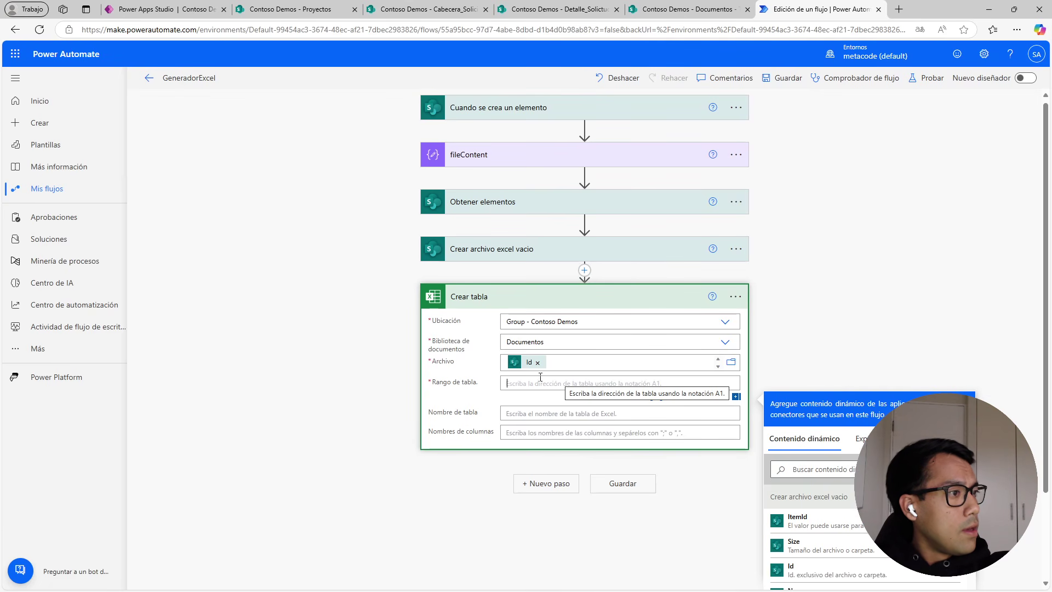
Return to the blank Excel workbook and select columns A through F to work out the range the table needs.
left_click(988, 10)
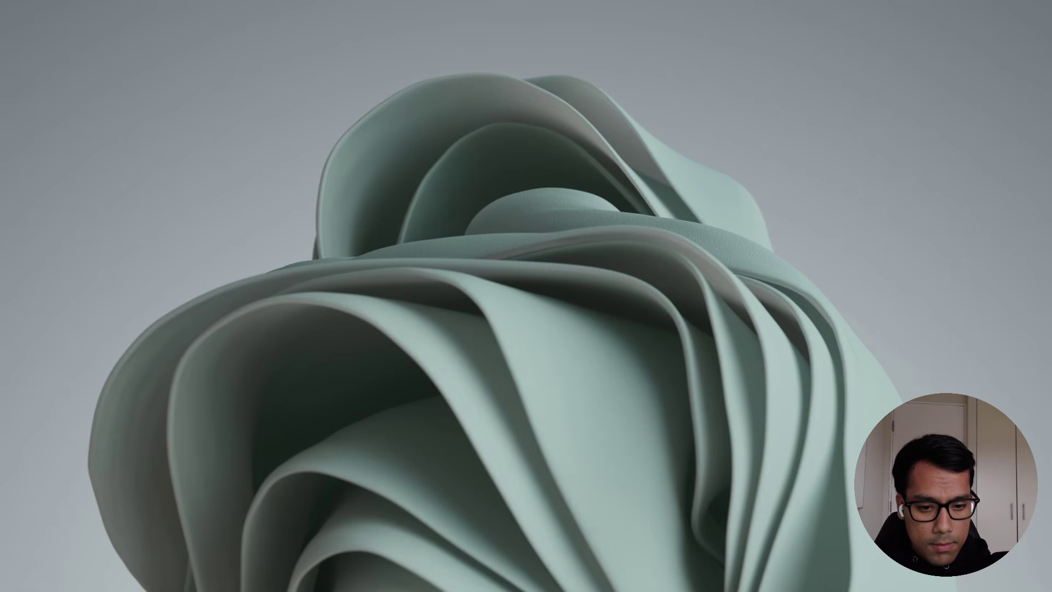
key("alt+Tab")
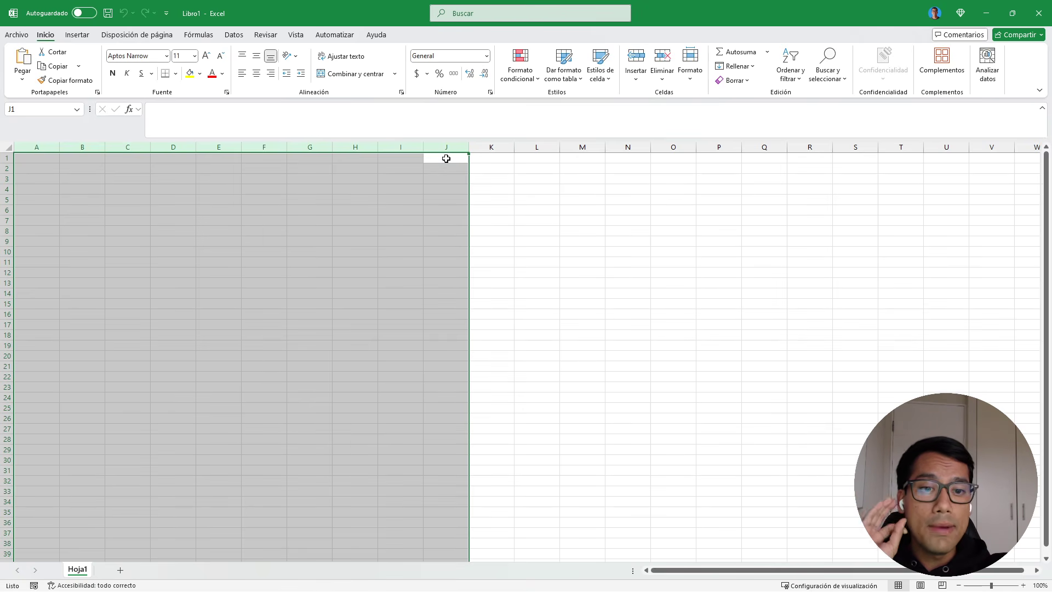
left_click(227, 169)
left_click(49, 149)
left_click_drag(49, 149, 276, 146)
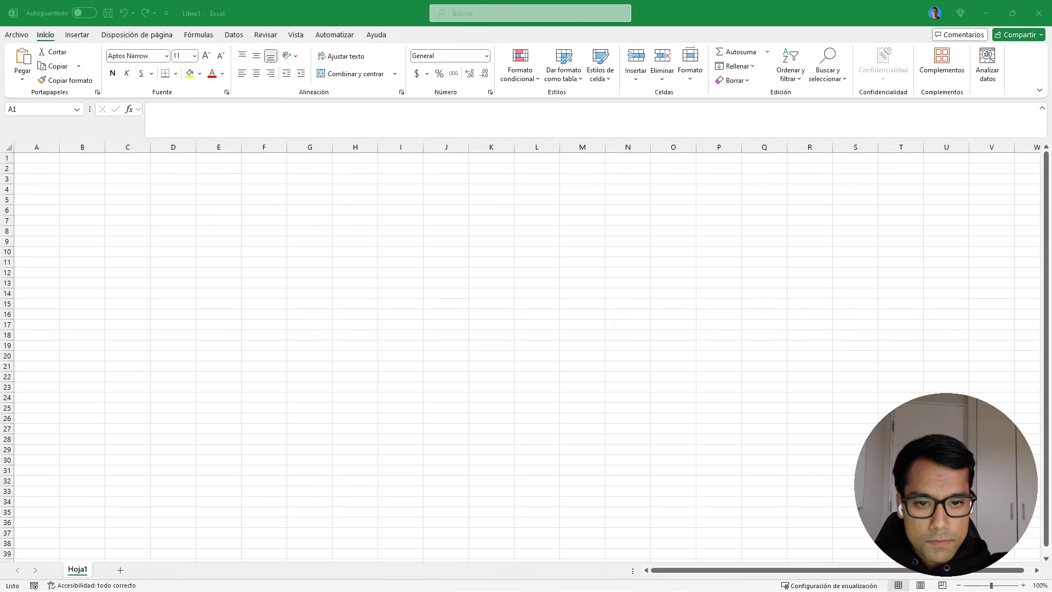
Back in Power Automate, set Crear tabla's Rango de tabla to A1:F1 and its Nombre de tabla to Proyectos.
left_click(984, 14)
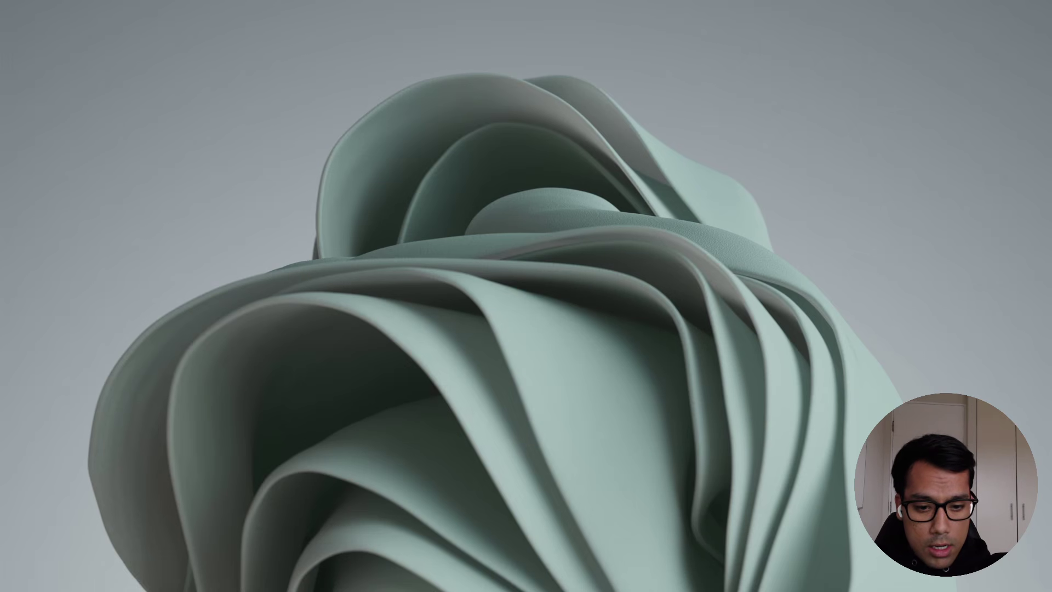
key("alt+Tab")
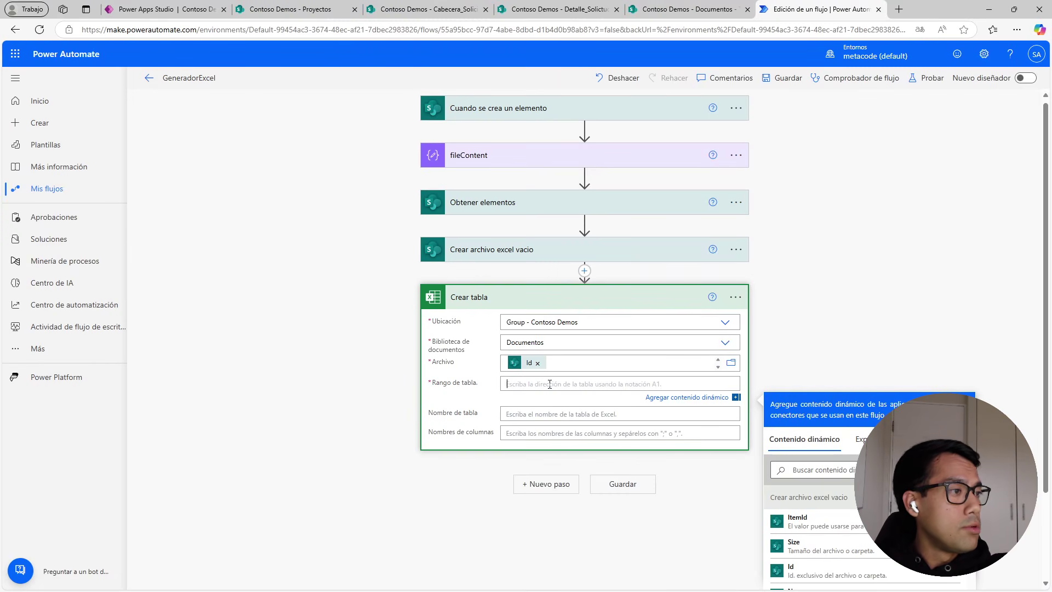
type("A1:F1")
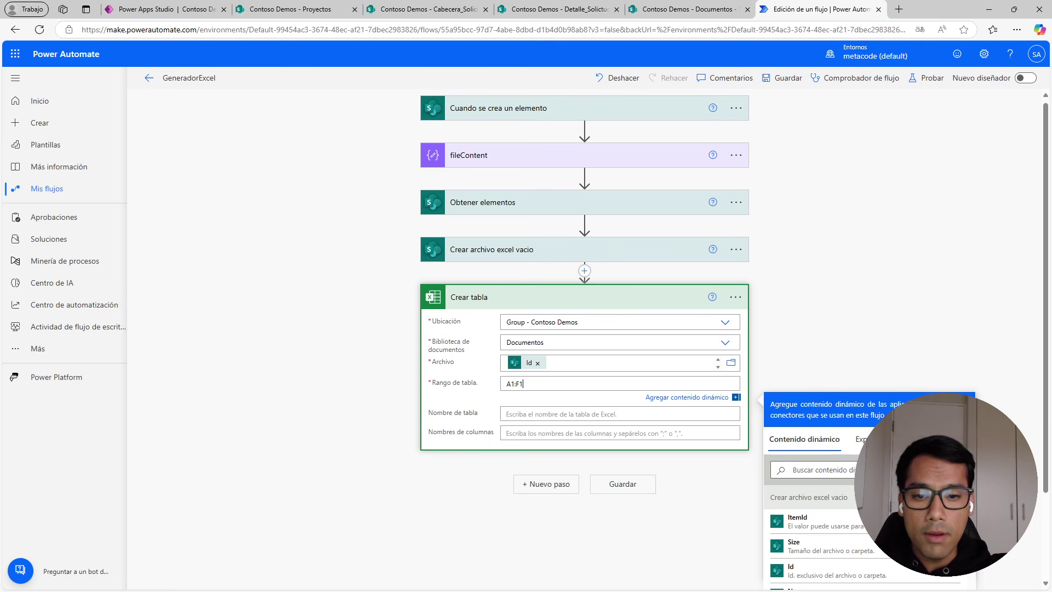
left_click(548, 414)
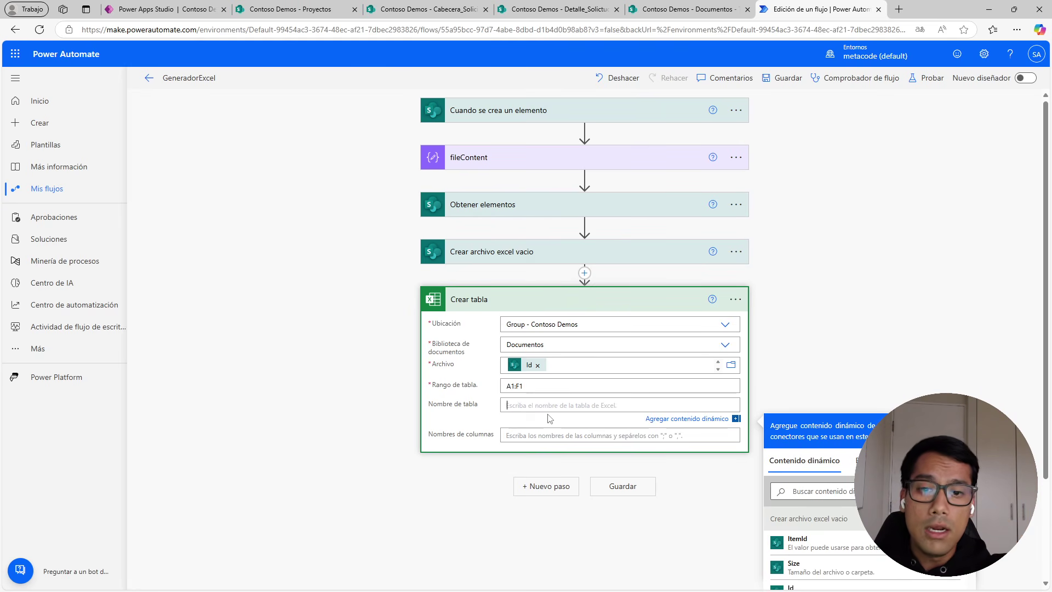
type("proyec")
key("BackSpace")
key("BackSpace")
key("BackSpace")
key("BackSpace")
key("BackSpace")
key("BackSpace")
type("Proyectos")
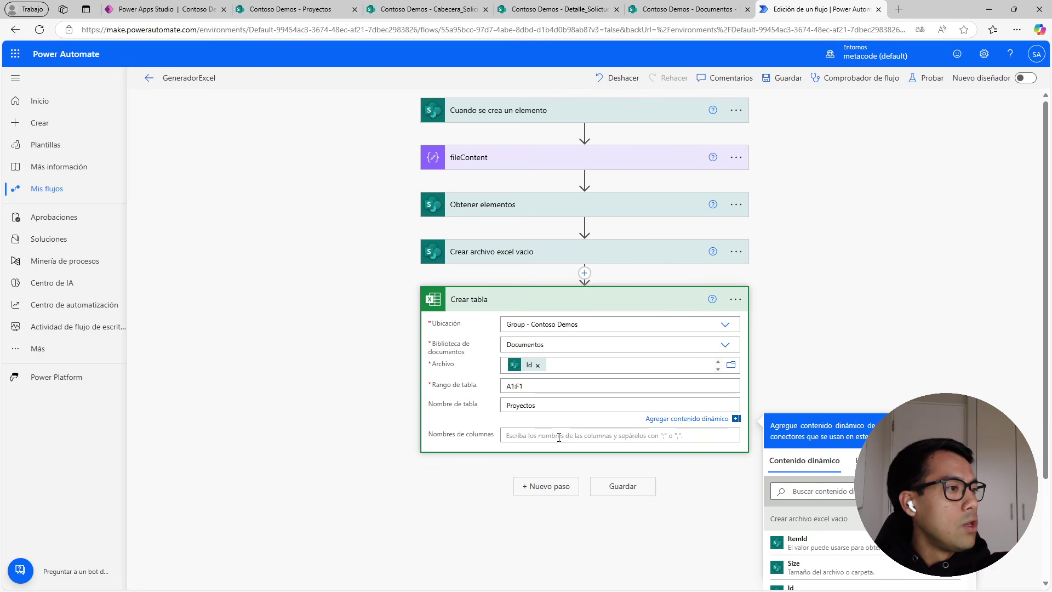
Set Crear tabla's Nombres de columnas to id_solicitud;codigo_proyecto;titulo_proyecto;direccion_proyecto;valor_uf_proyecto;contacto_proyecto.
left_click(551, 435)
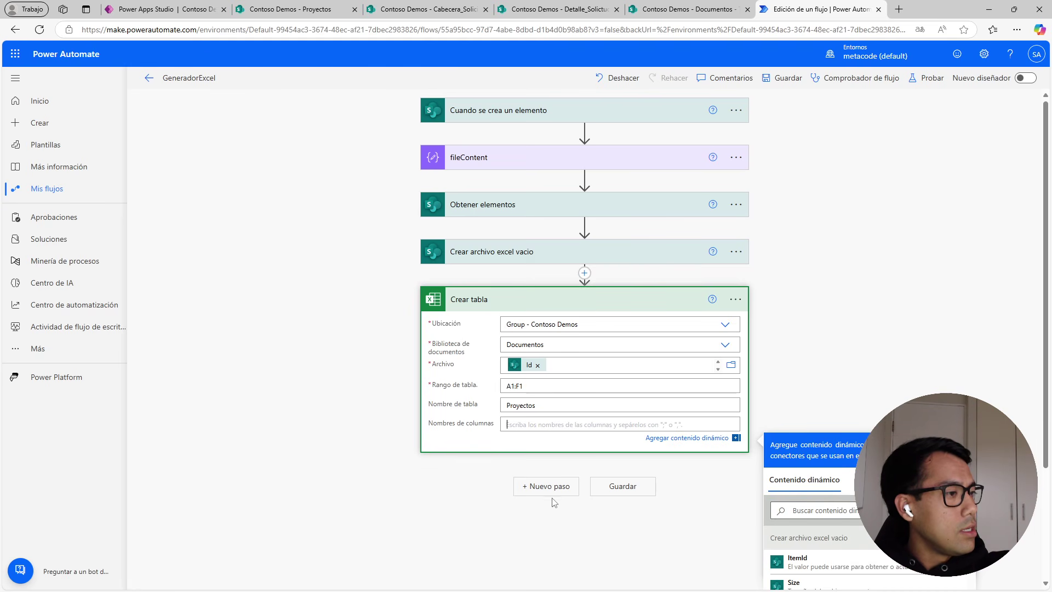
scroll(584, 459, "up", 5)
scroll(584, 460, "up", 2)
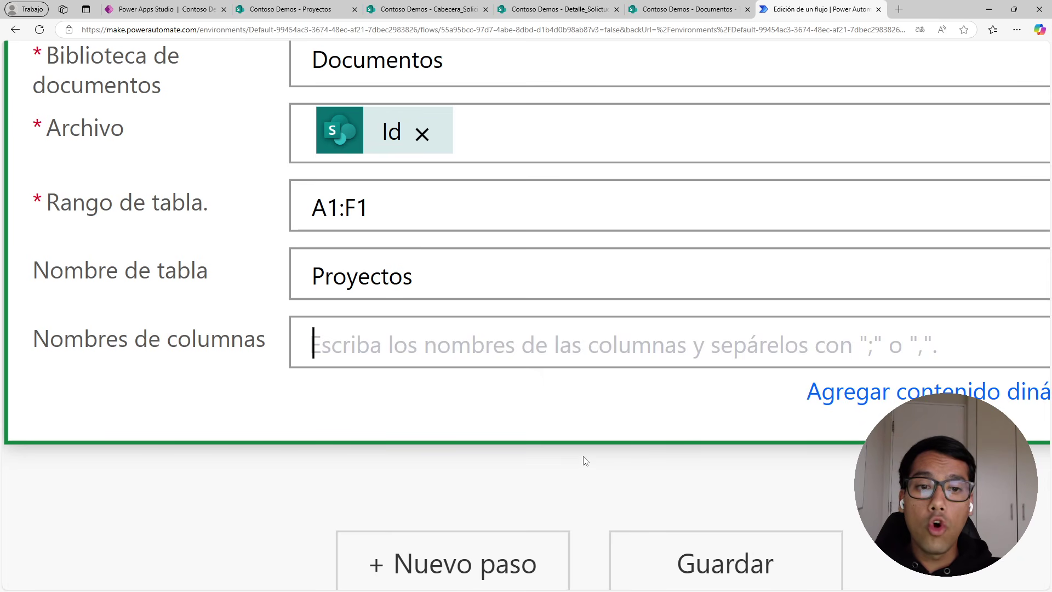
scroll(585, 460, "down", 7)
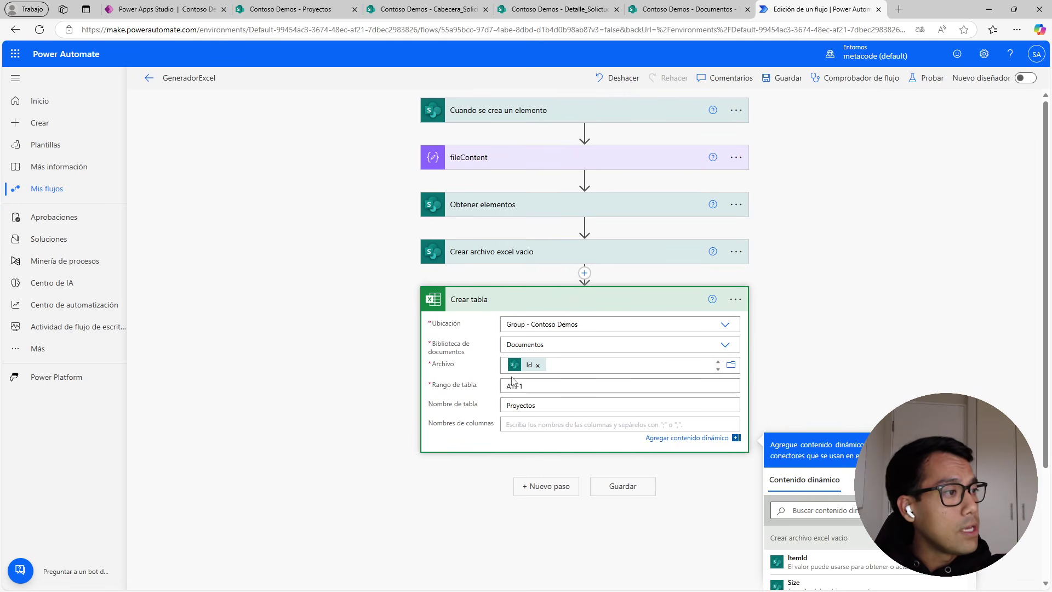
scroll(515, 386, "up", 6)
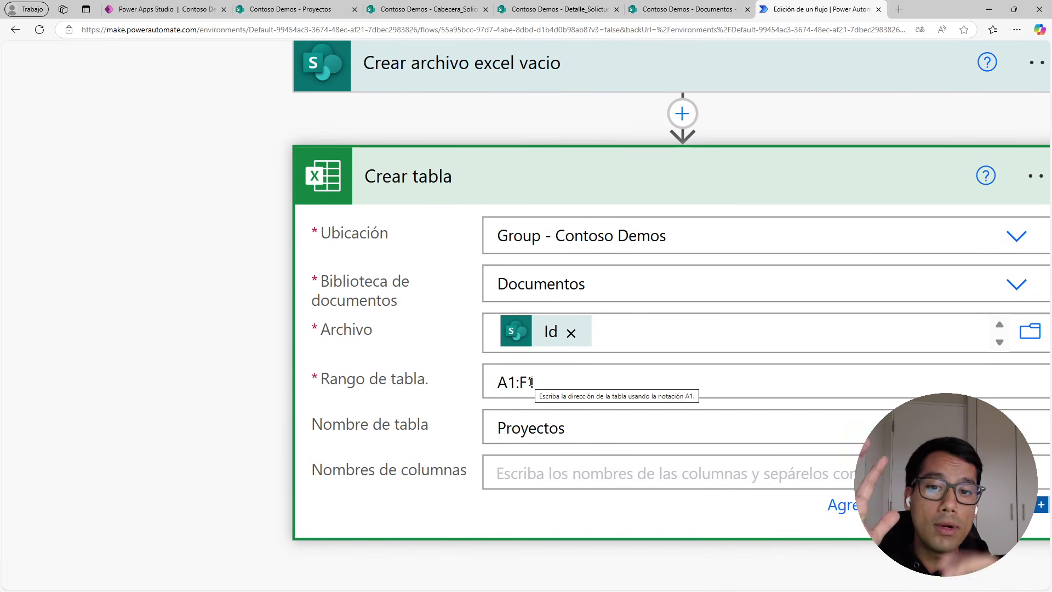
scroll(562, 483, "down", 6)
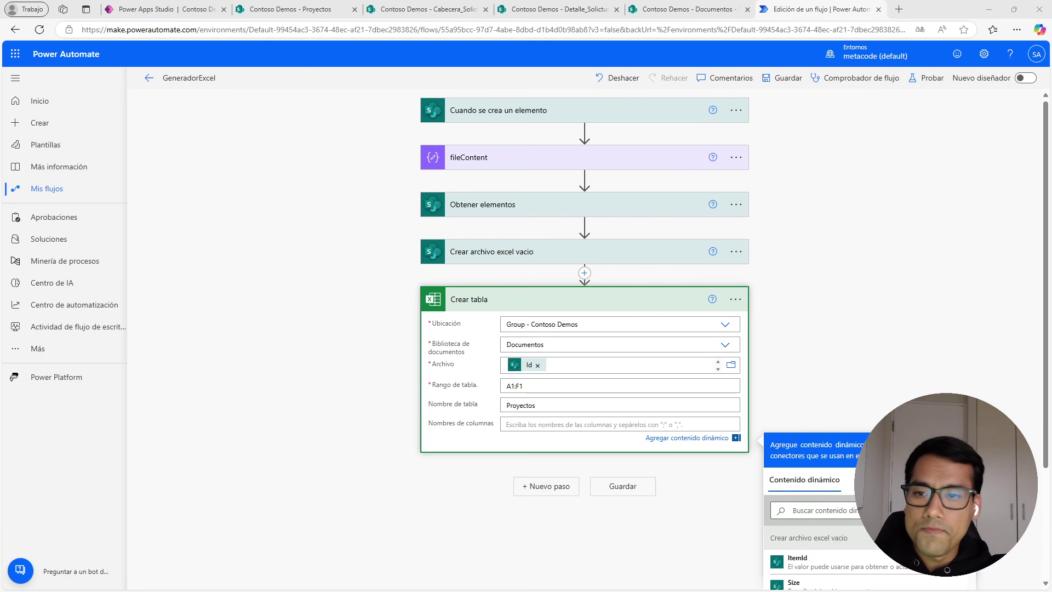
left_click(590, 425)
type("id_solicitud;codigo_proyecto;titulo_proyecto;direccion_proyecto;valor_uf_proyecto;contacto_proyecto")
Check the column names entered in Crear tabla and save the flow.
key("ctrl+plus")
key("ctrl+plus")
key("ctrl+plus")
key("ctrl+plus")
key("ctrl+plus")
key("ctrl+plus")
key("ctrl+plus")
key("ctrl+plus")
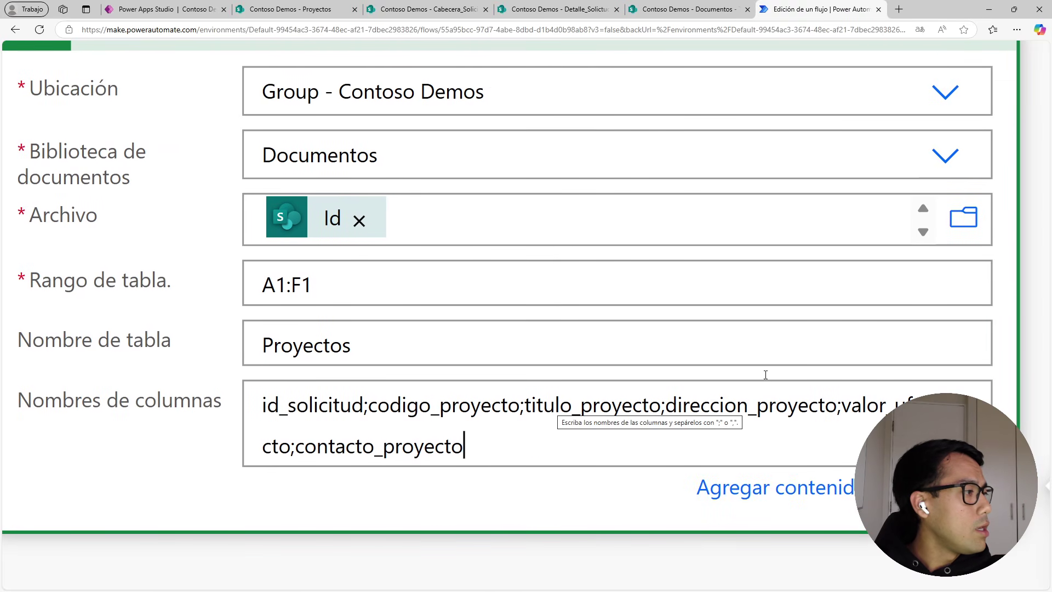
key("ctrl+0")
key("ctrl+minus")
key("ctrl+minus")
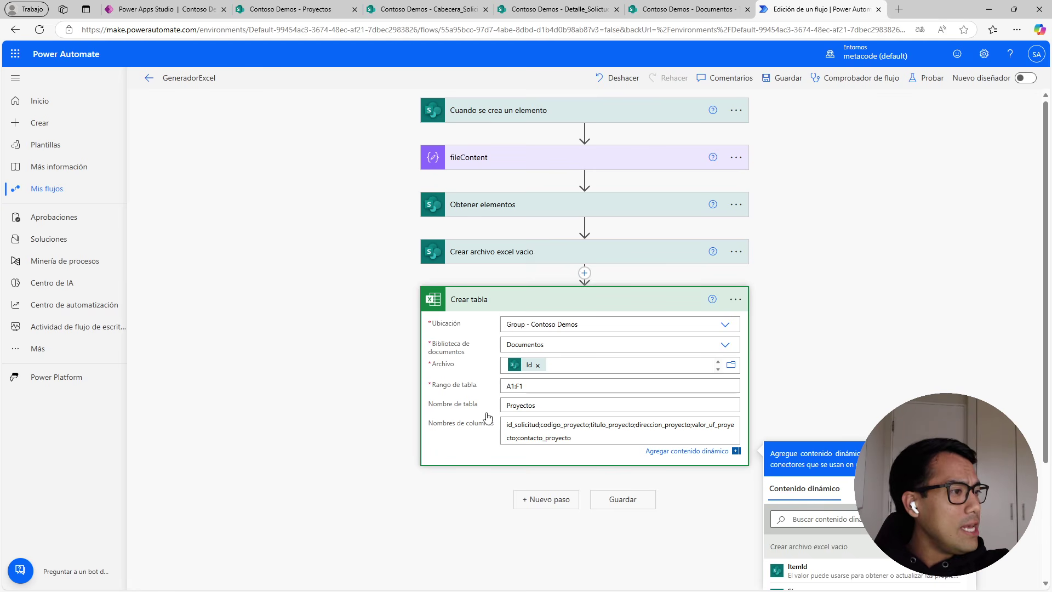
left_click(781, 77)
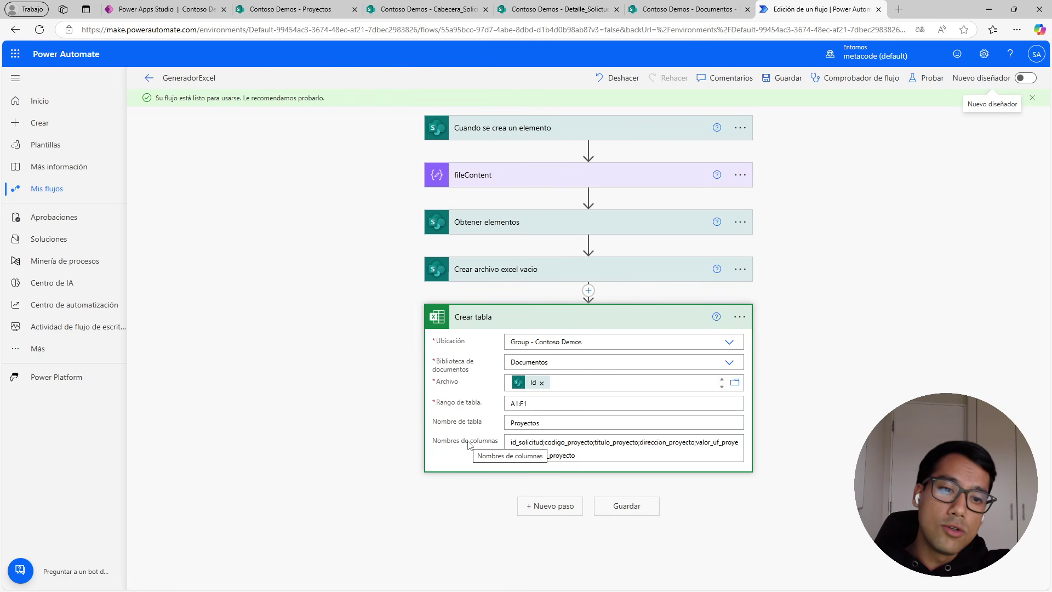
Add an Excel Online (Empresas) Agregar una fila a una tabla action after Crear tabla.
left_click(547, 505)
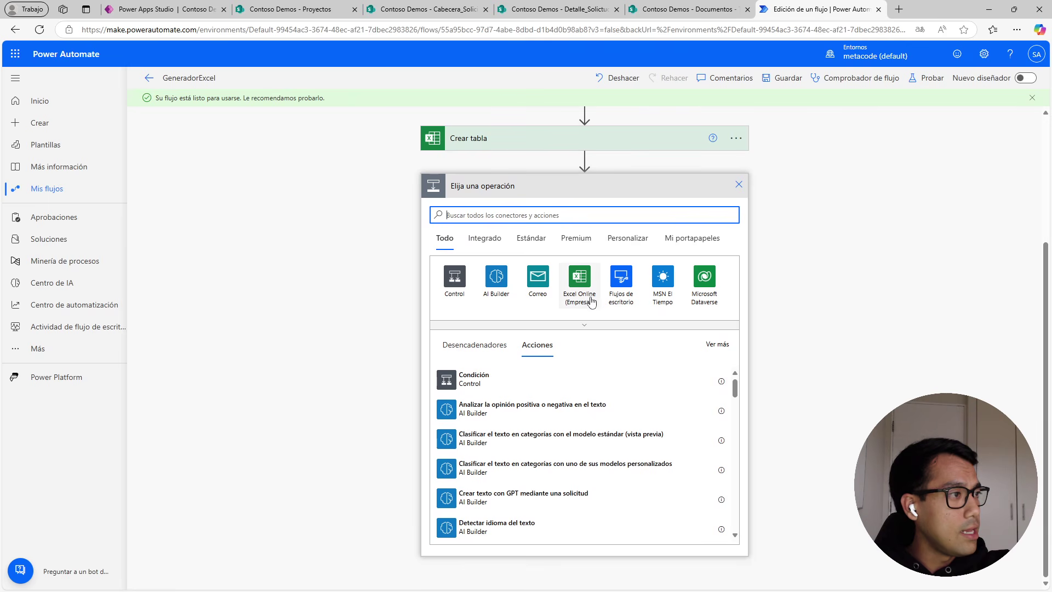
left_click(581, 299)
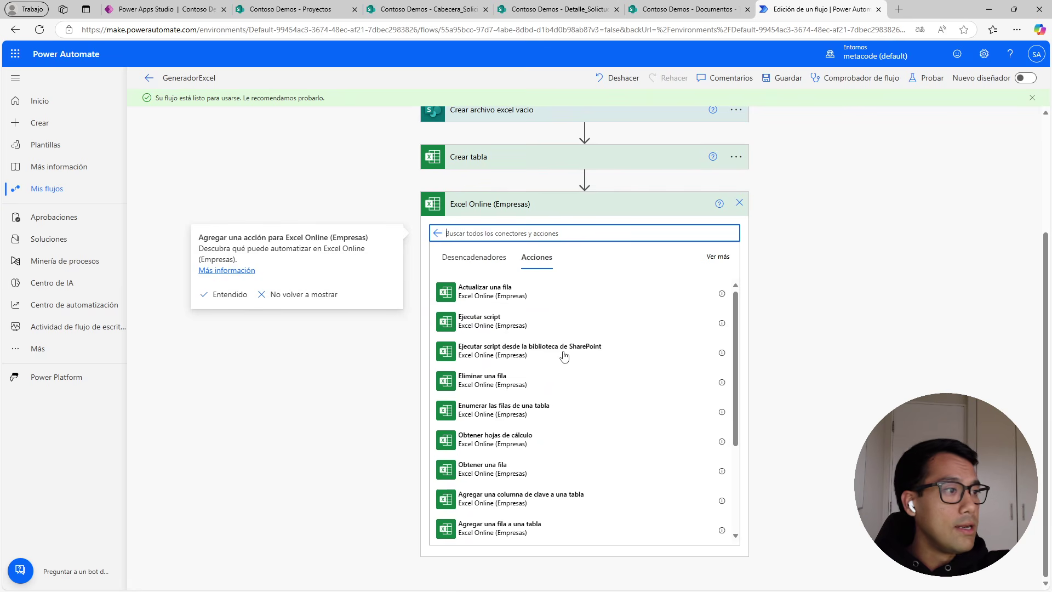
scroll(483, 431, "down", 1)
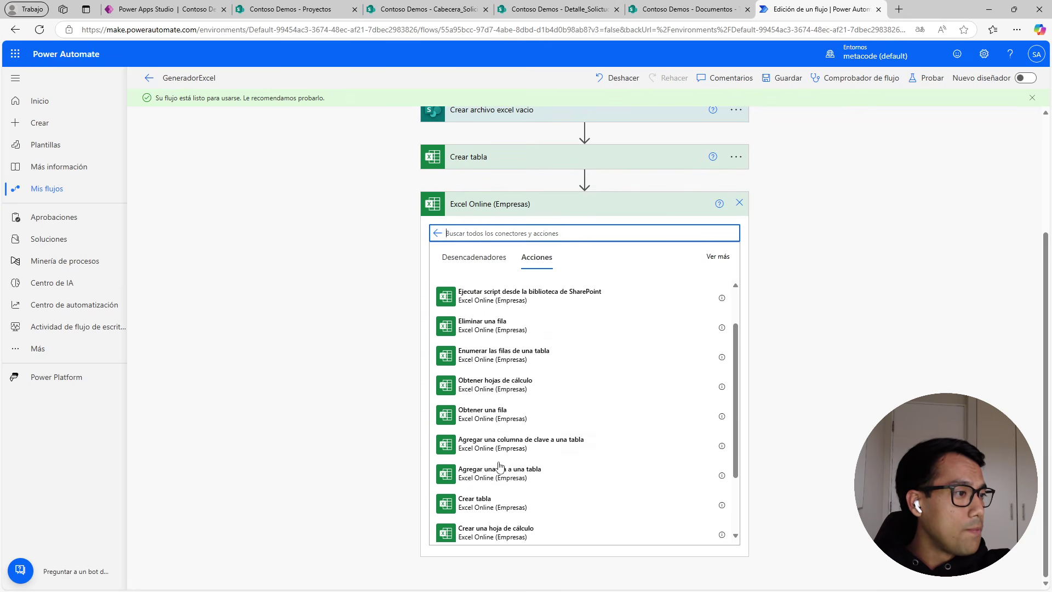
scroll(497, 462, "down", 3)
scroll(521, 455, "up", 4)
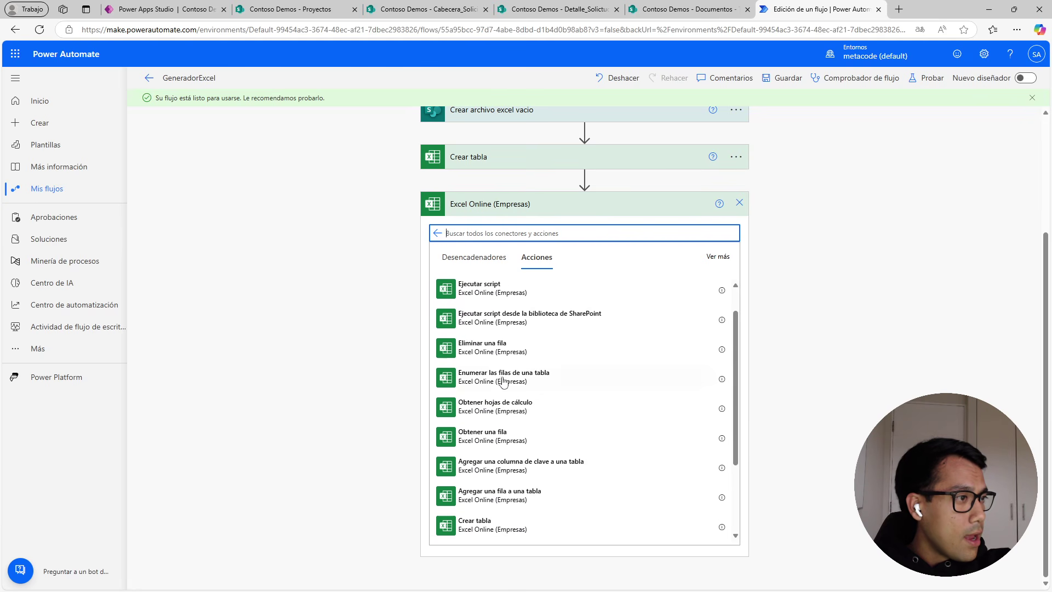
scroll(505, 431, "up", 1)
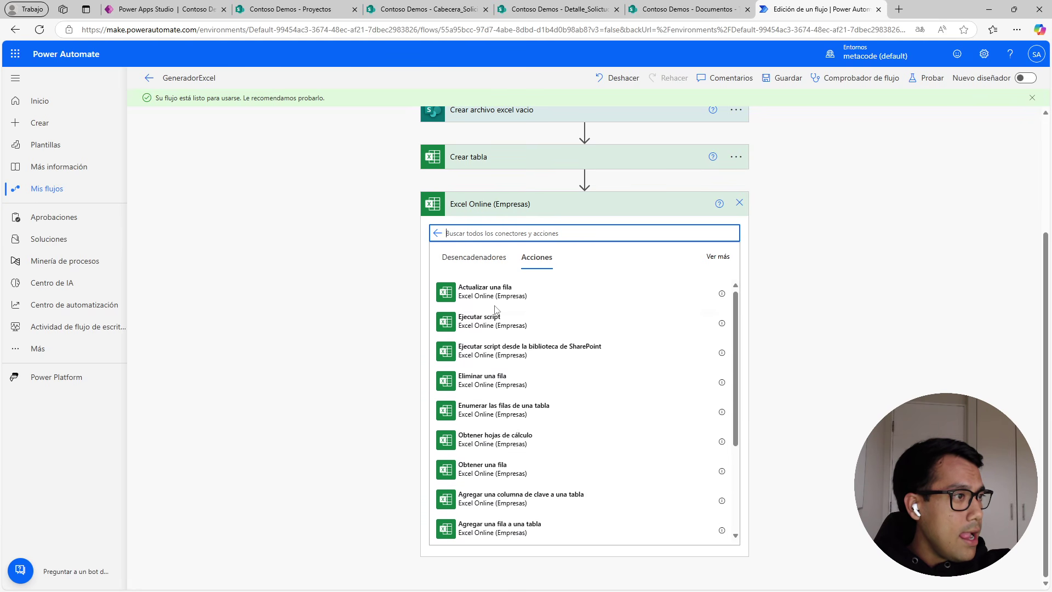
scroll(506, 367, "down", 3)
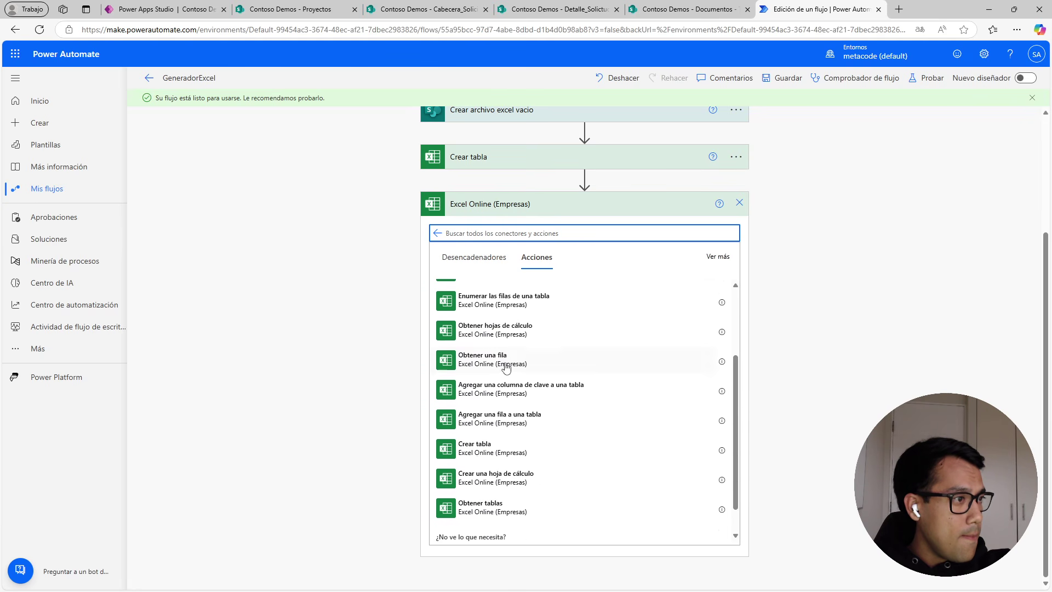
left_click(504, 419)
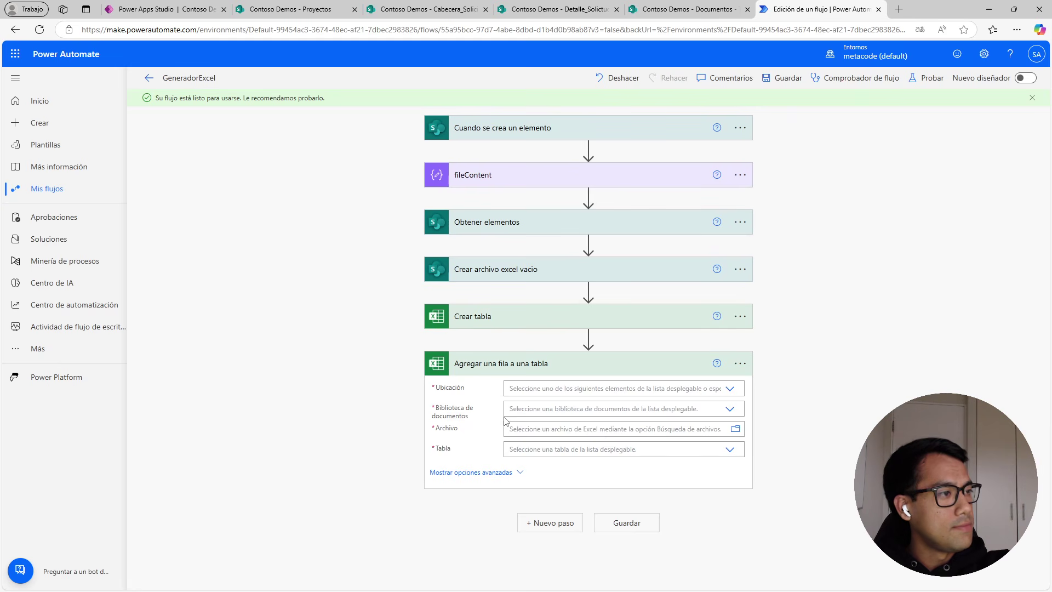
Point Agregar una fila a una tabla to Group - Contoso Demos, the Documentos library, and the dynamic Id from Crear archivo excel vacio as the file.
left_click(730, 390)
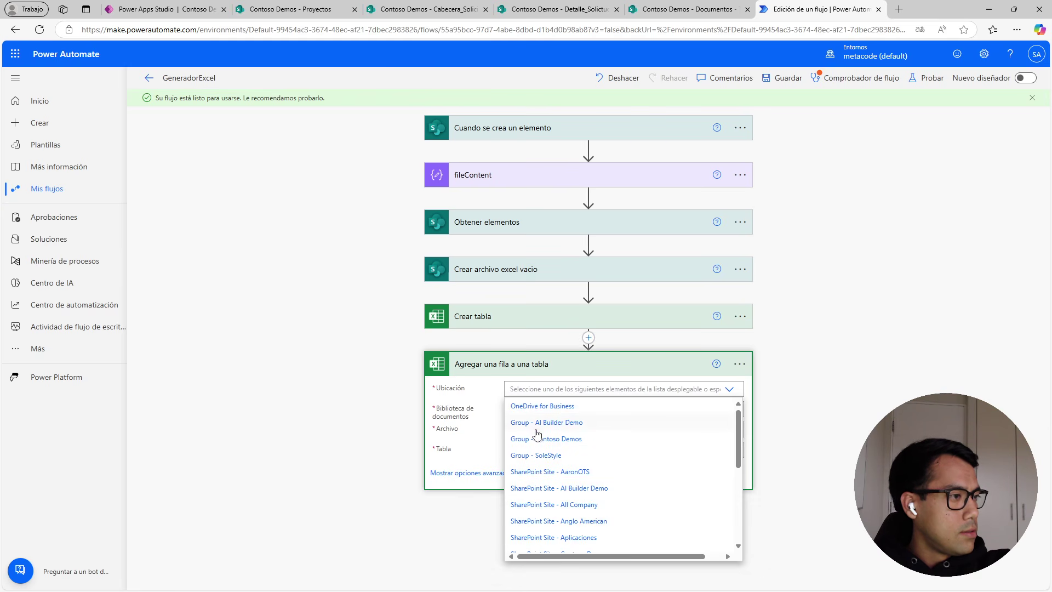
left_click(535, 438)
left_click(597, 412)
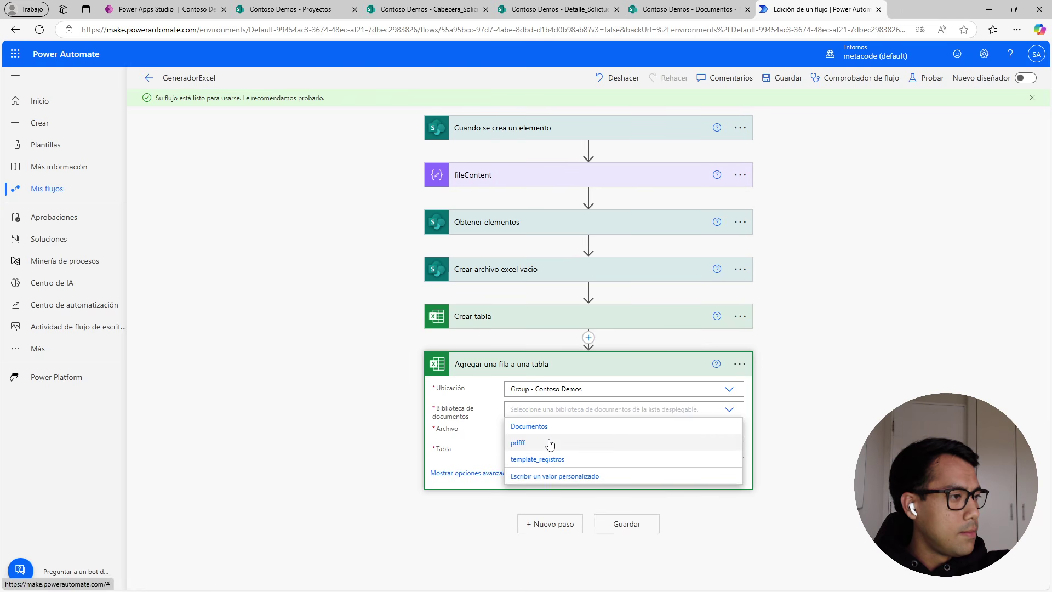
left_click(545, 426)
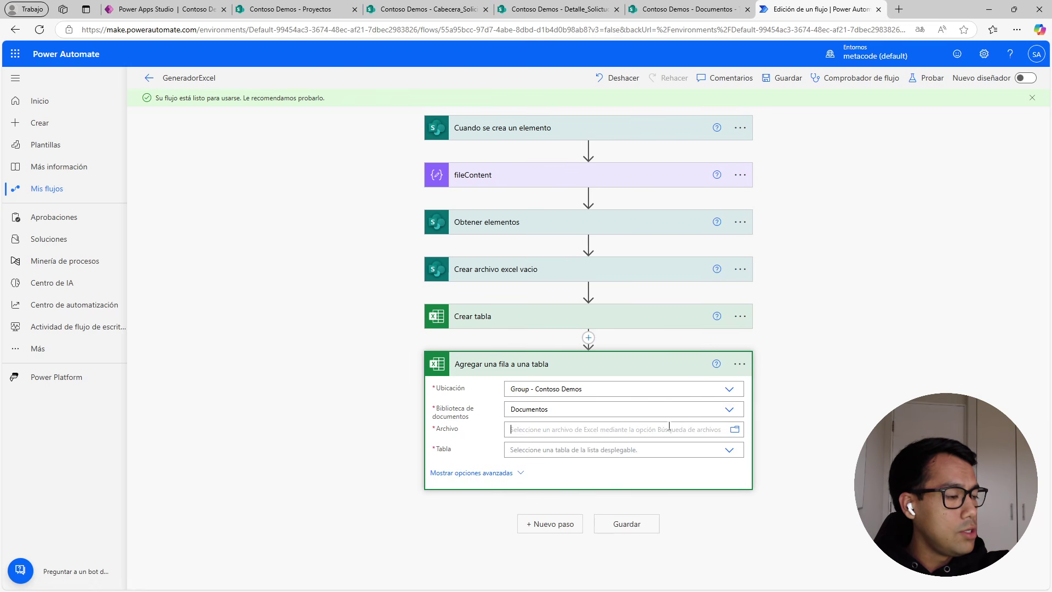
left_click(669, 426)
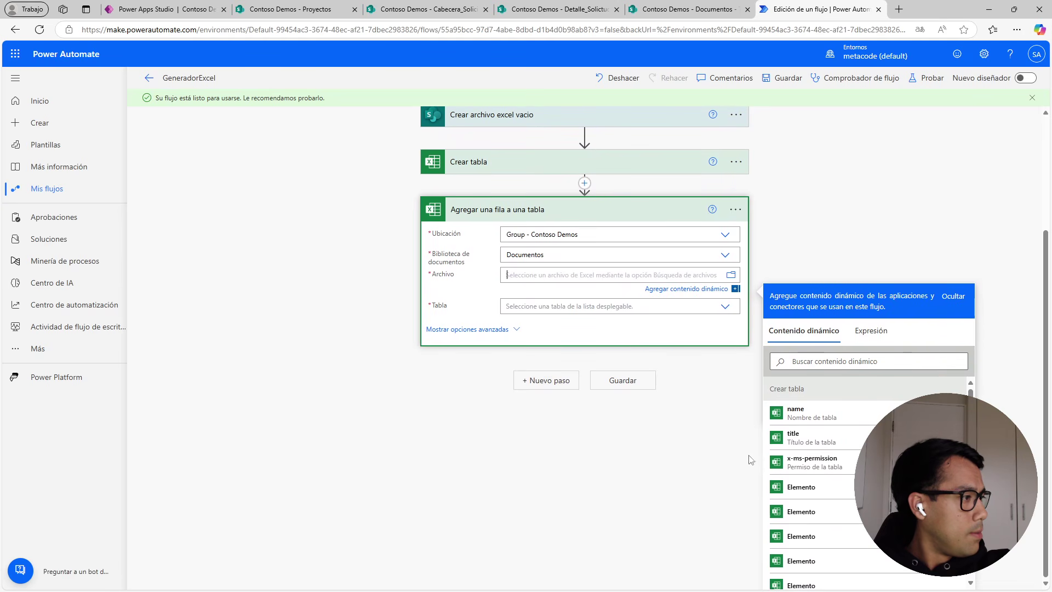
scroll(833, 493, "down", 5)
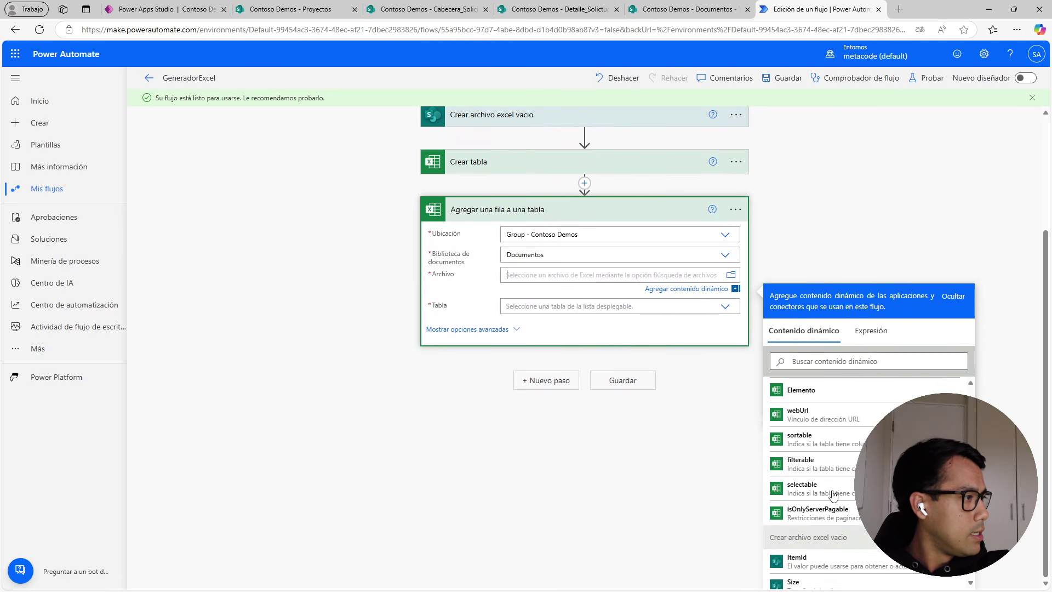
scroll(833, 493, "up", 5)
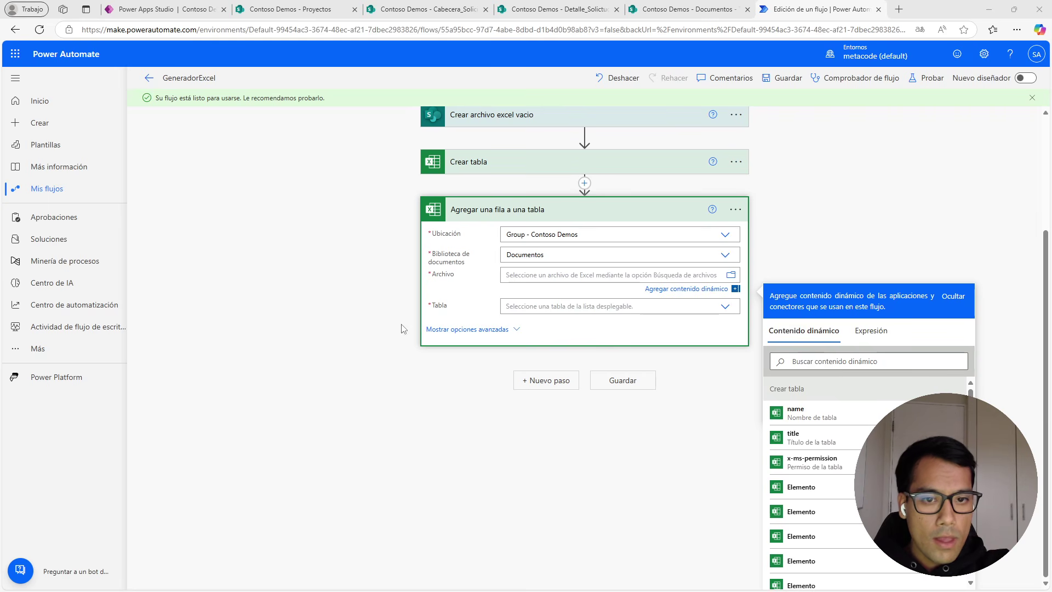
scroll(815, 486, "down", 6)
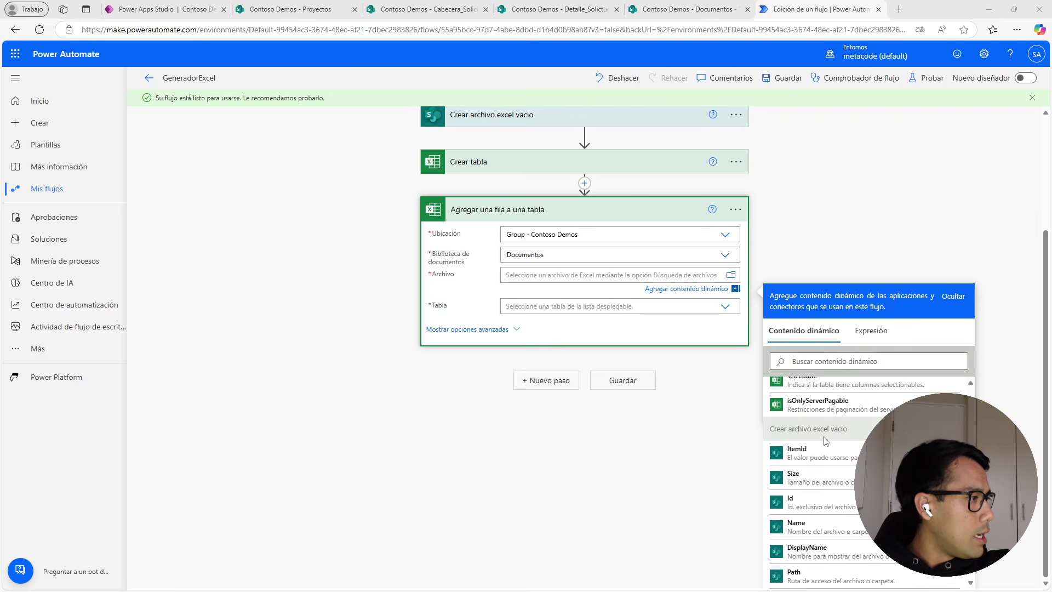
left_click(743, 448)
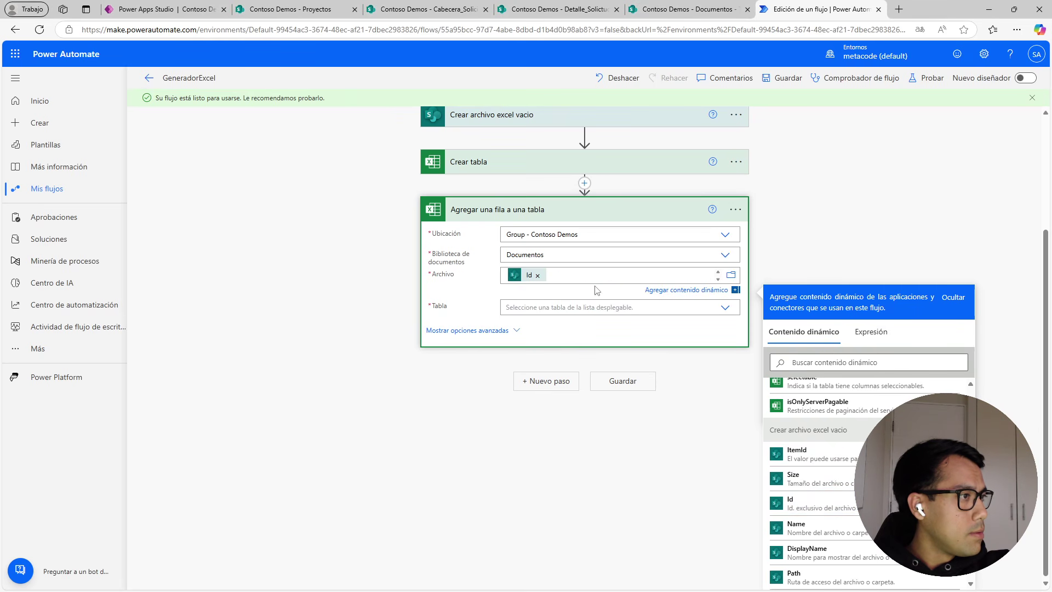
Set Tabla in Agregar una fila a una tabla to the dynamic name output of Crear tabla.
left_click(598, 306)
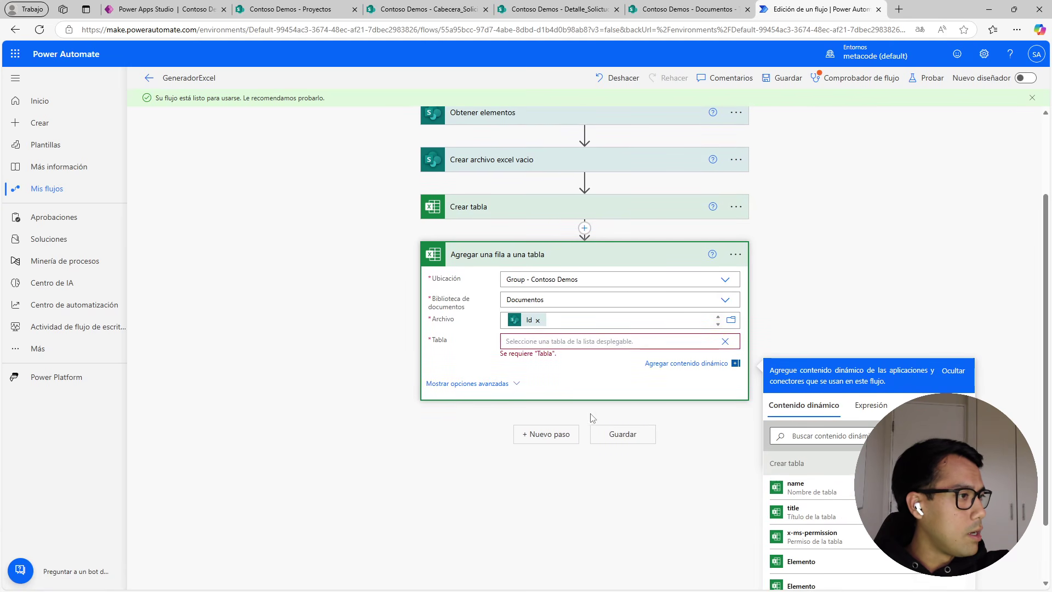
left_click(833, 494)
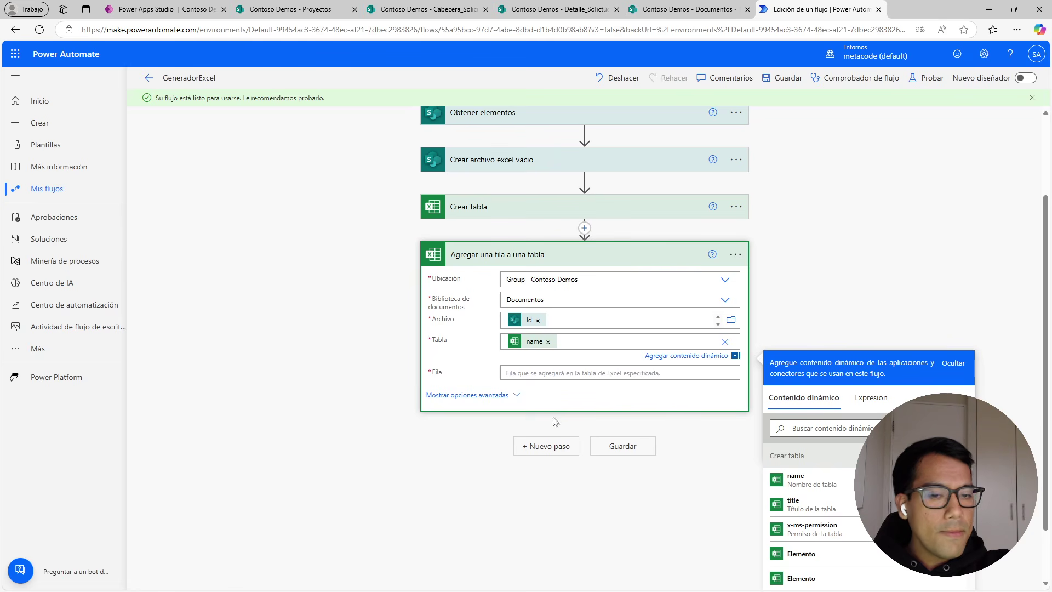
Fill Fila with a JSON object holding empty strings for id_solicitud, codigo_proyecto, titulo_proyecto, direccion_proyecto, valor_uf_proyecto and contacto_proyecto, matching Crear tabla's columns.
left_click(542, 373)
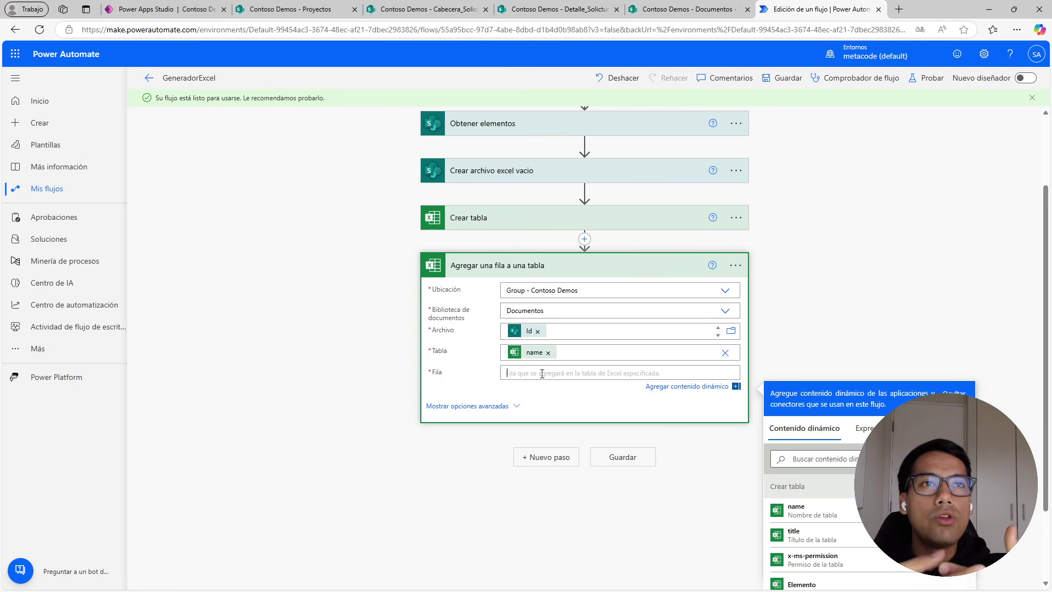
left_click(535, 222)
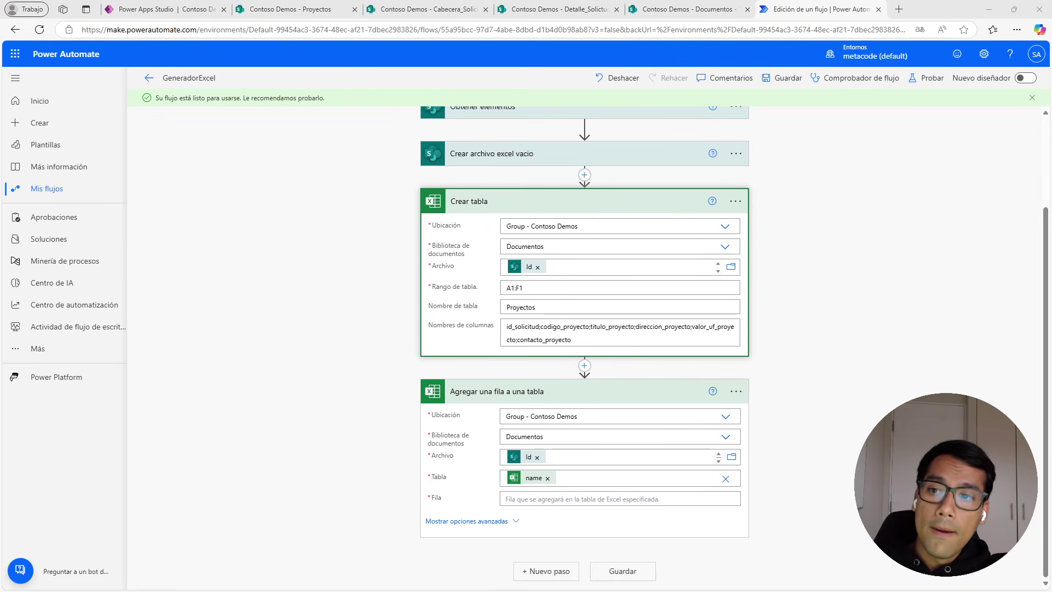
left_click(563, 498)
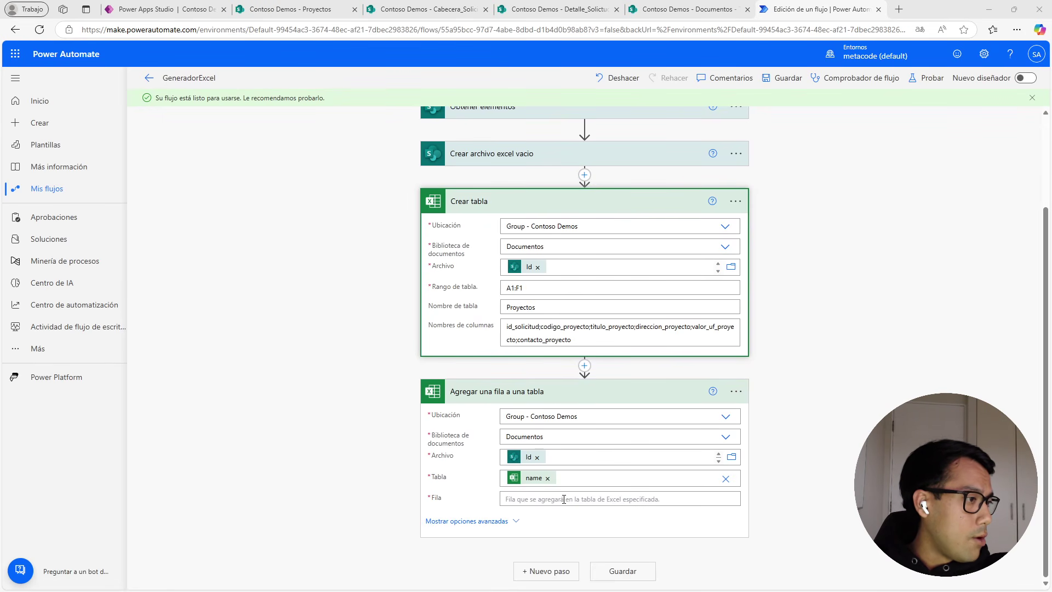
type("{   \"id_solicitud\": \"\",   \"codigo_proyecto\": \"\",   \"titulo_proyecto\": \"\",   \"direccion_proyecto\": \"\",   \"valor_uf_proyecto\": \"\",   \"contacto_proyecto\": \"\" }")
scroll(592, 557, "down", 3)
scroll(592, 557, "up", 6)
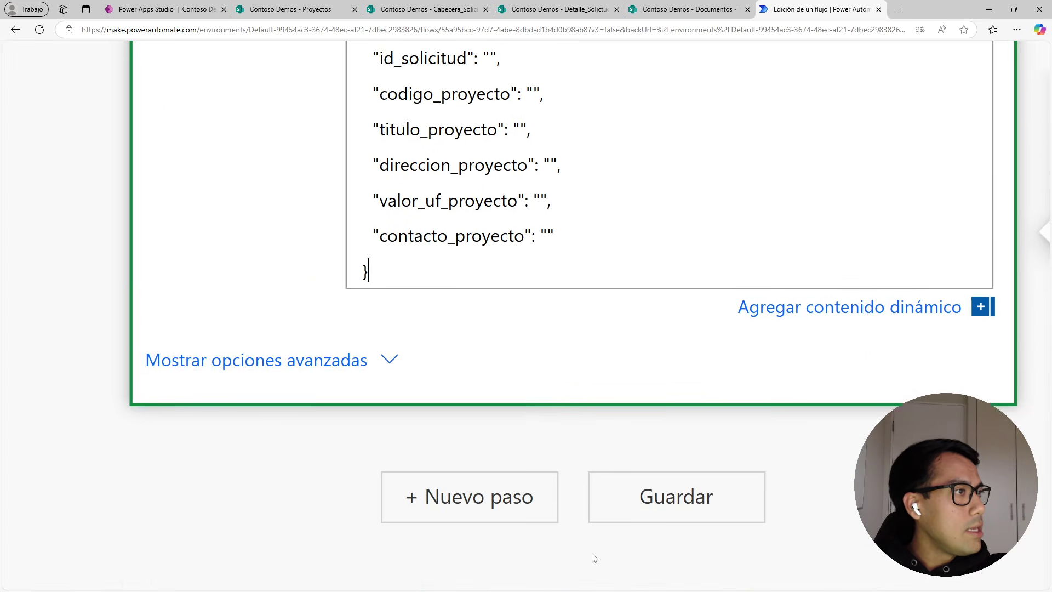
scroll(593, 558, "up", 3)
scroll(418, 237, "up", 1)
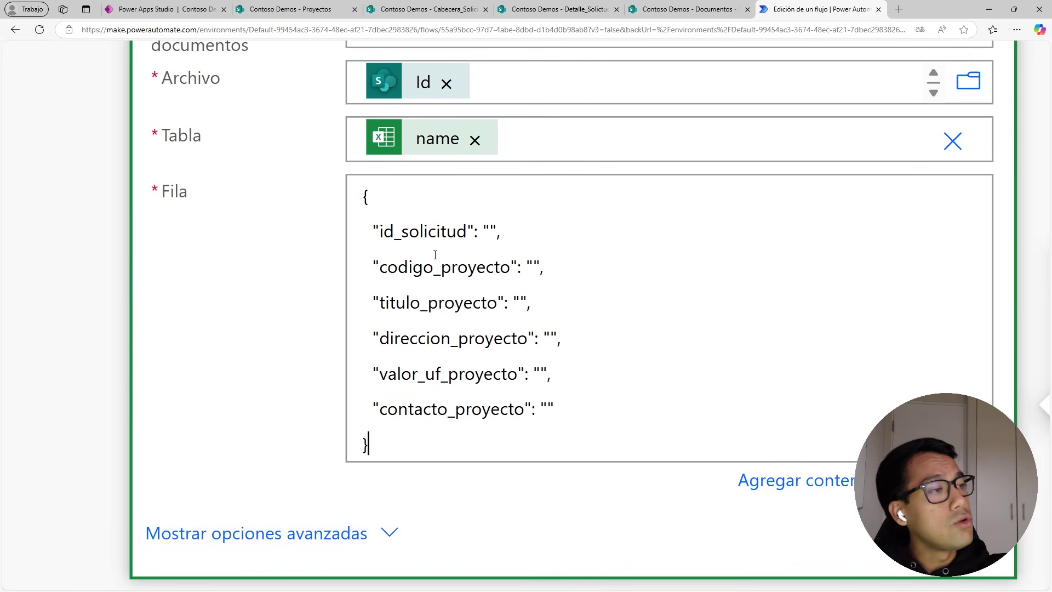
Review the keys of the Fila JSON against the column names defined in Crear tabla.
left_click_drag(379, 236, 468, 237)
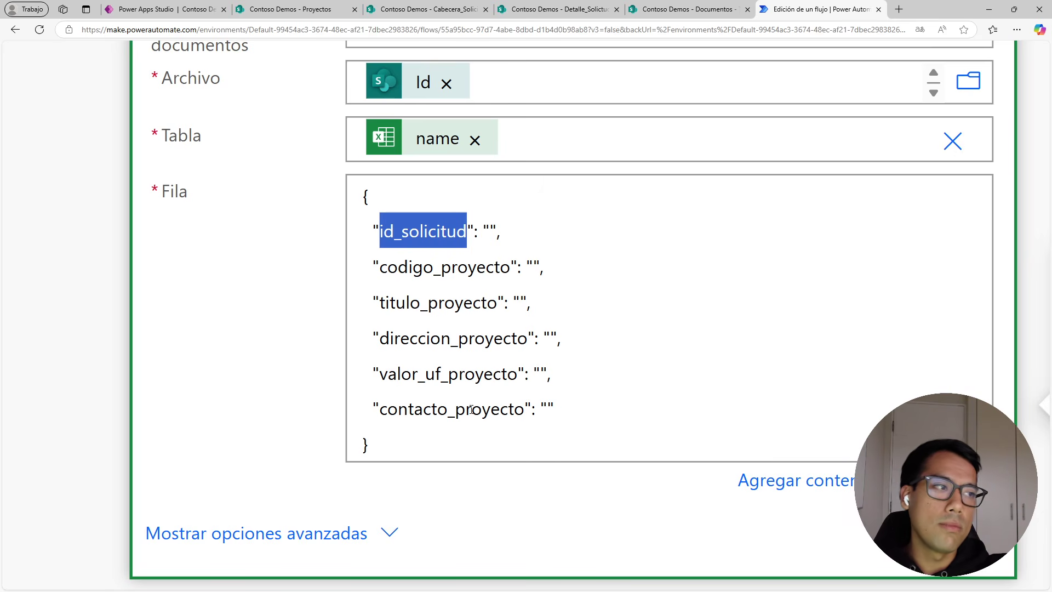
left_click_drag(574, 405, 374, 222)
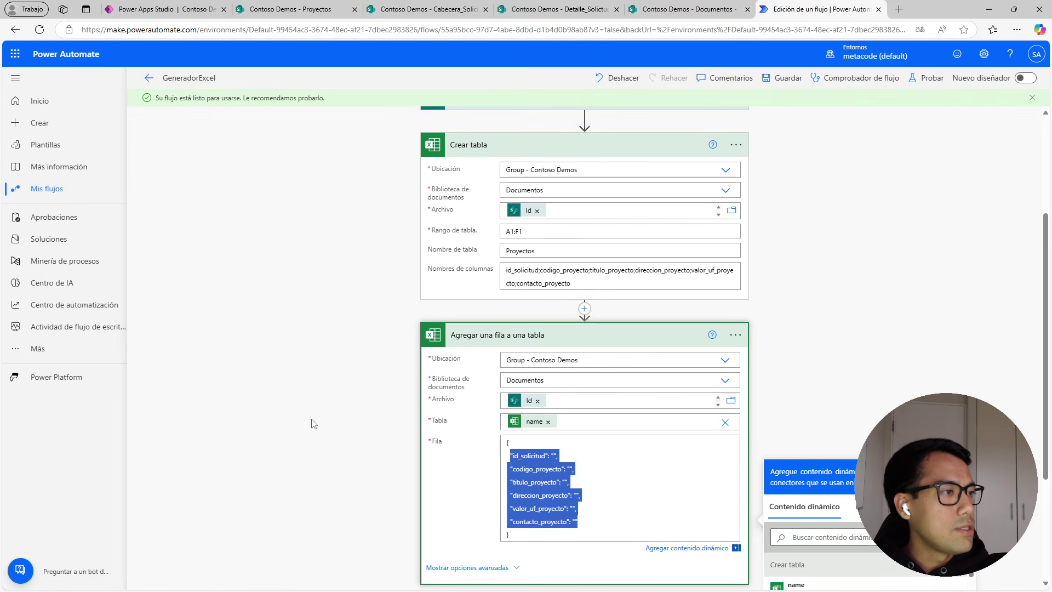
scroll(313, 423, "down", 1)
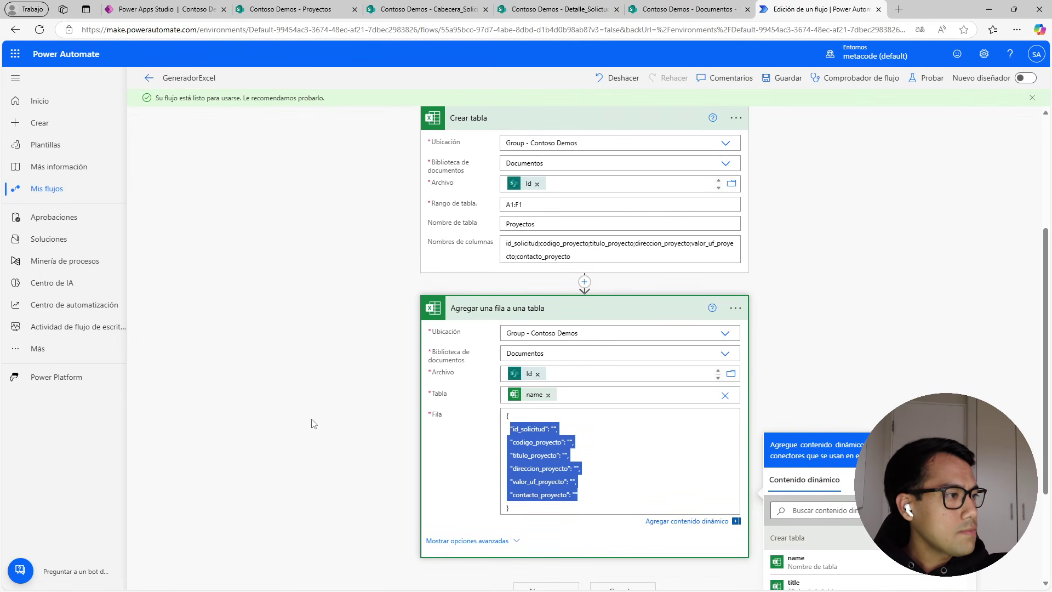
left_click(552, 429)
scroll(557, 365, "down", 3)
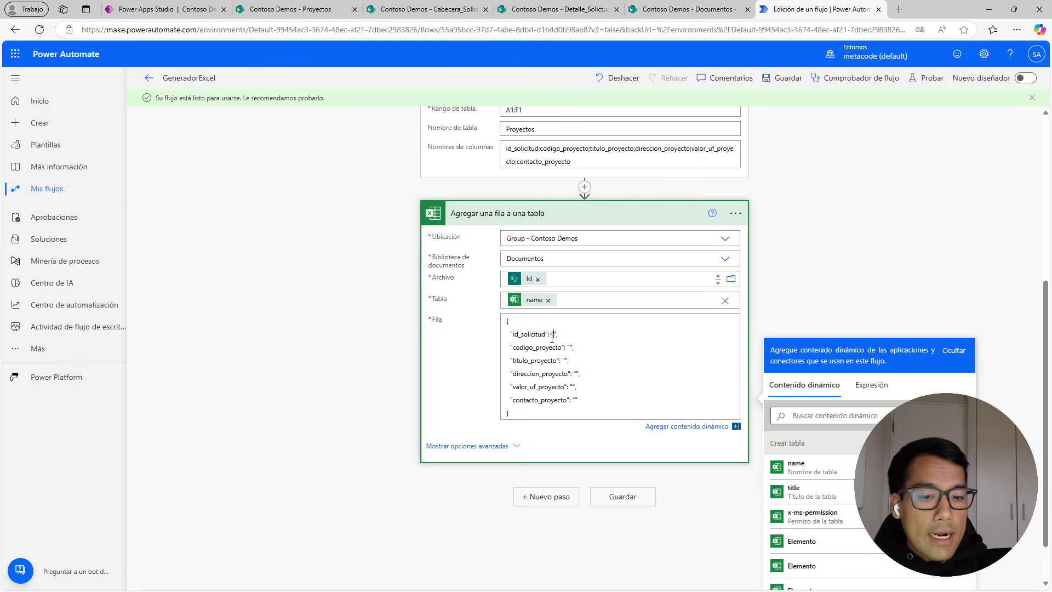
Examine the Obtener elementos settings and the Detalle_Solictudes_Proyectos rows for request 10 in SharePoint, and return to the flow.
left_click(770, 298)
scroll(768, 298, "up", 5)
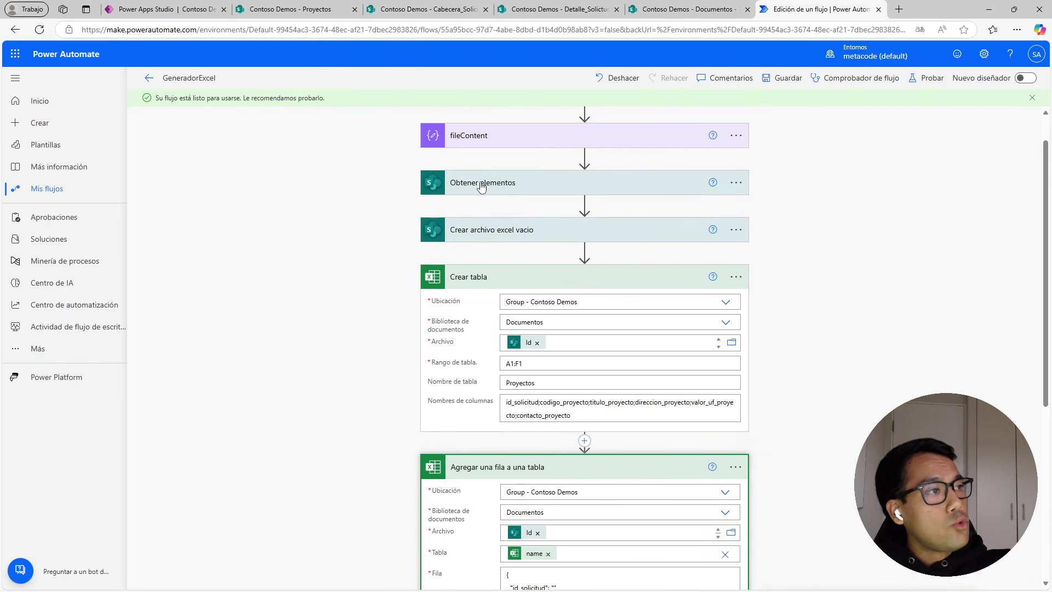
left_click(482, 187)
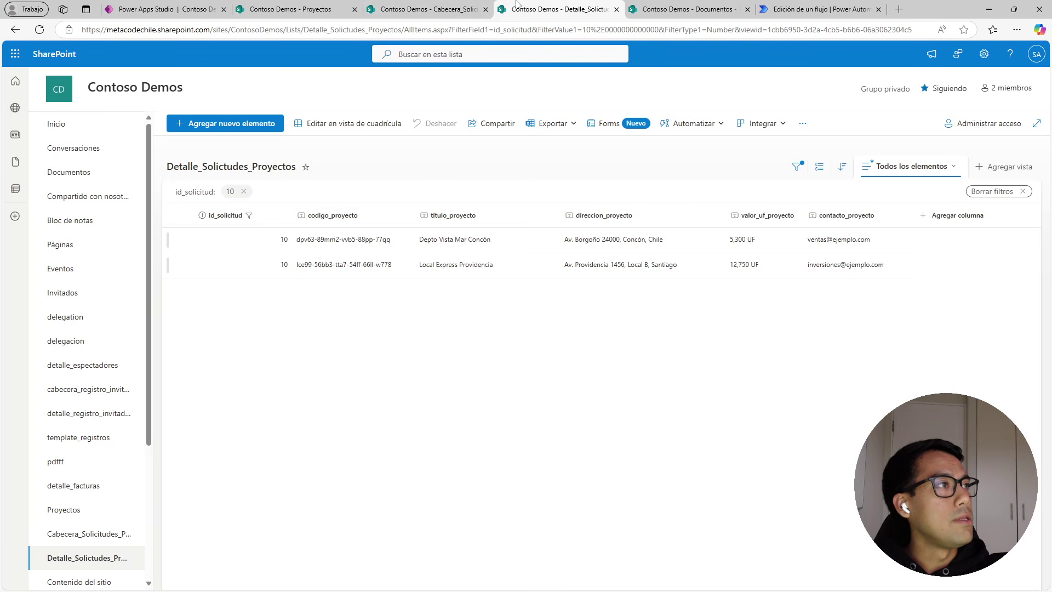
left_click(526, 9)
key("F5")
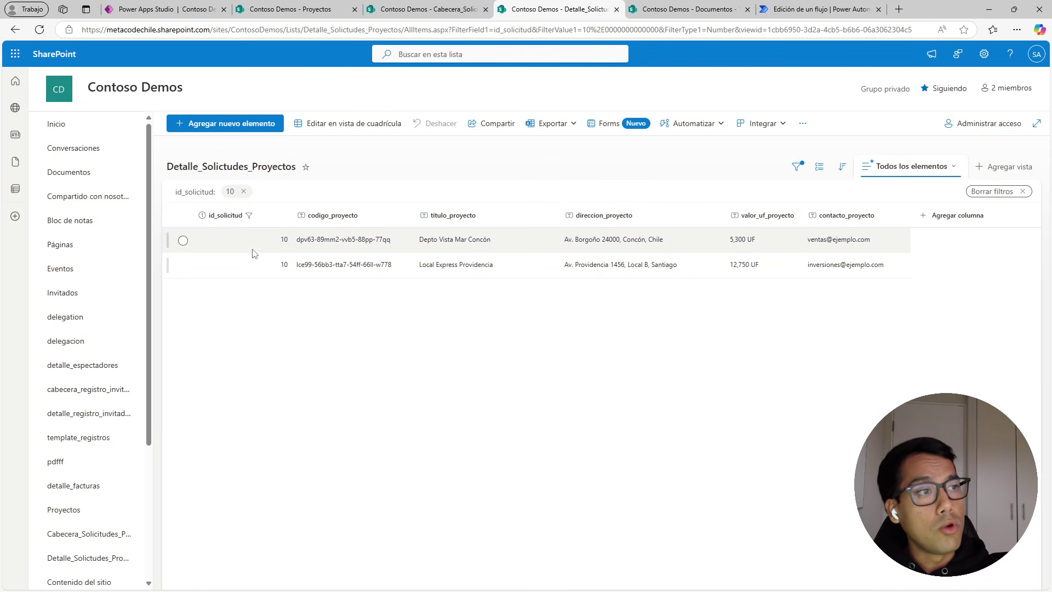
left_click(183, 240)
left_click(183, 266)
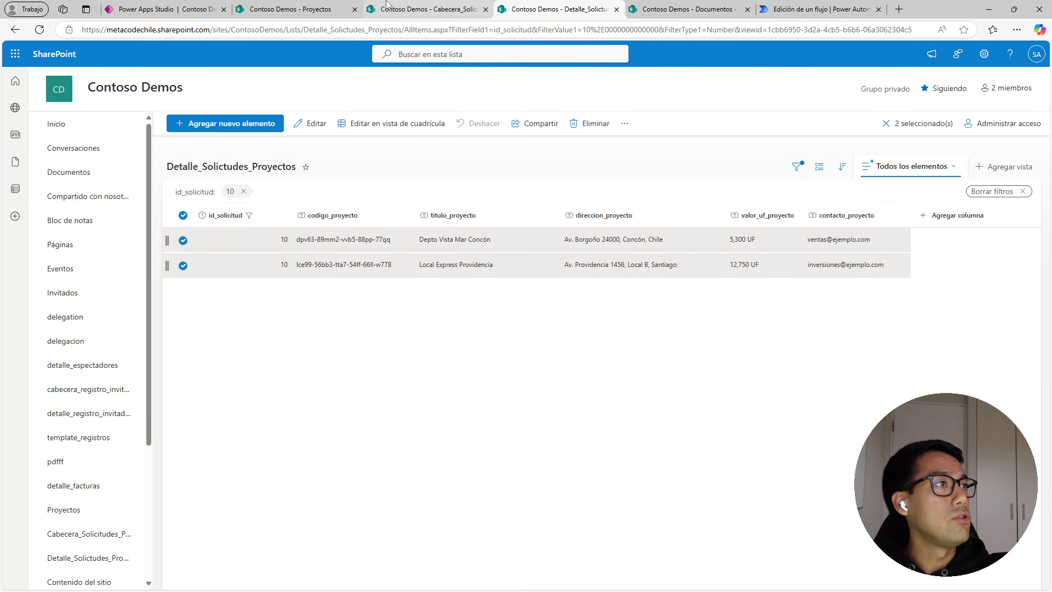
left_click(816, 10)
Try using the dynamic value list from Obtener elementos as the id_solicitud value in Fila.
scroll(584, 413, "down", 6)
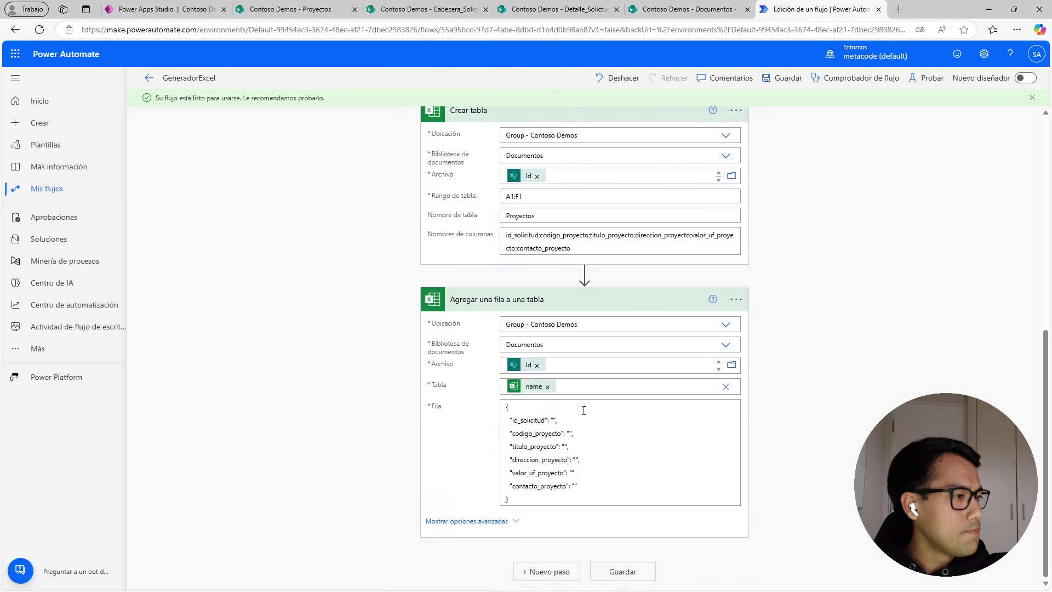
left_click(554, 420)
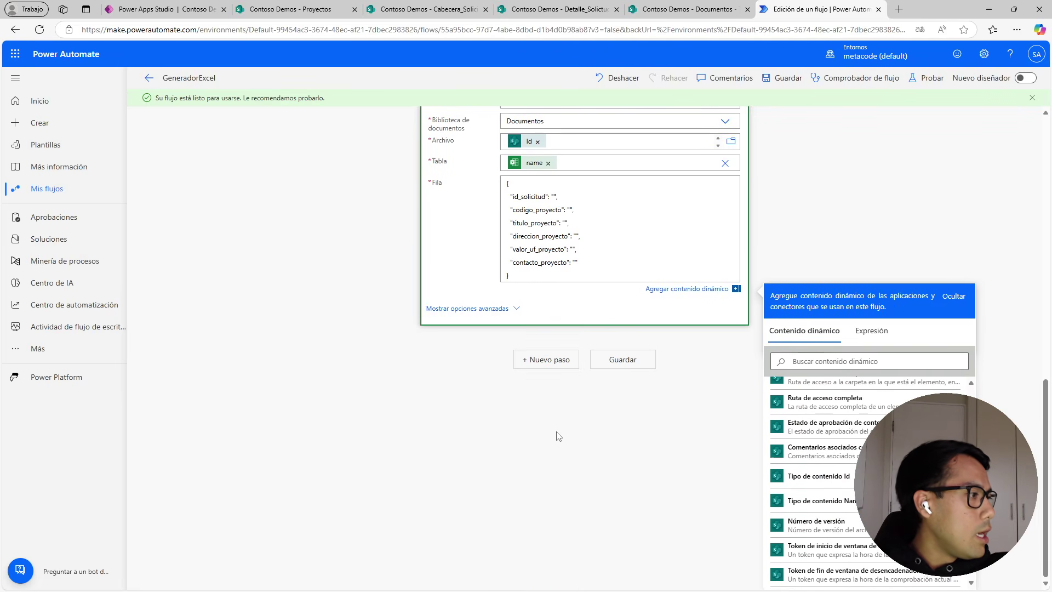
scroll(903, 466, "down", 7)
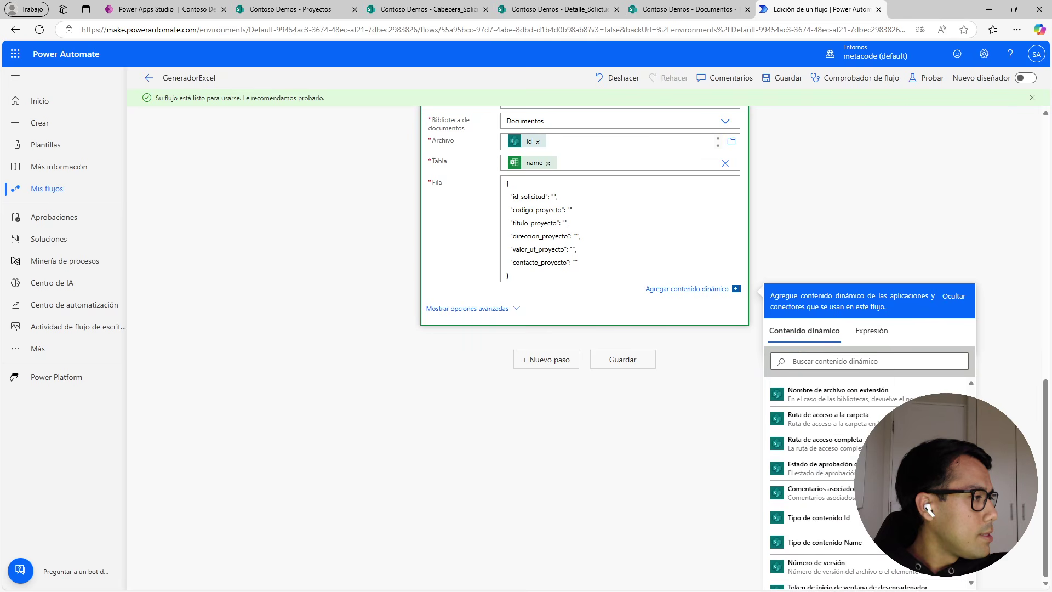
scroll(811, 471, "down", 10)
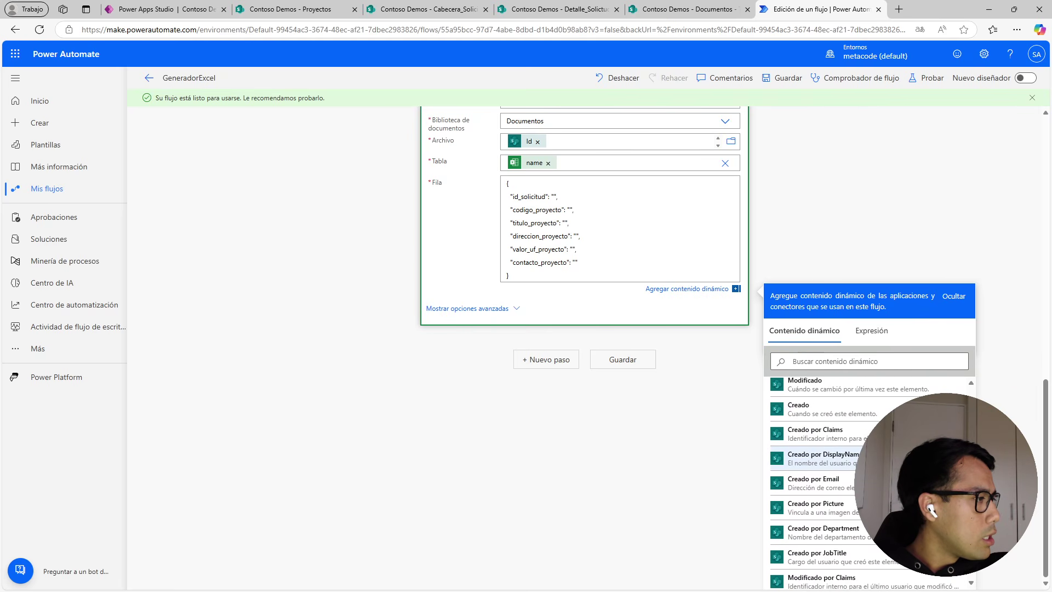
scroll(865, 482, "up", 3)
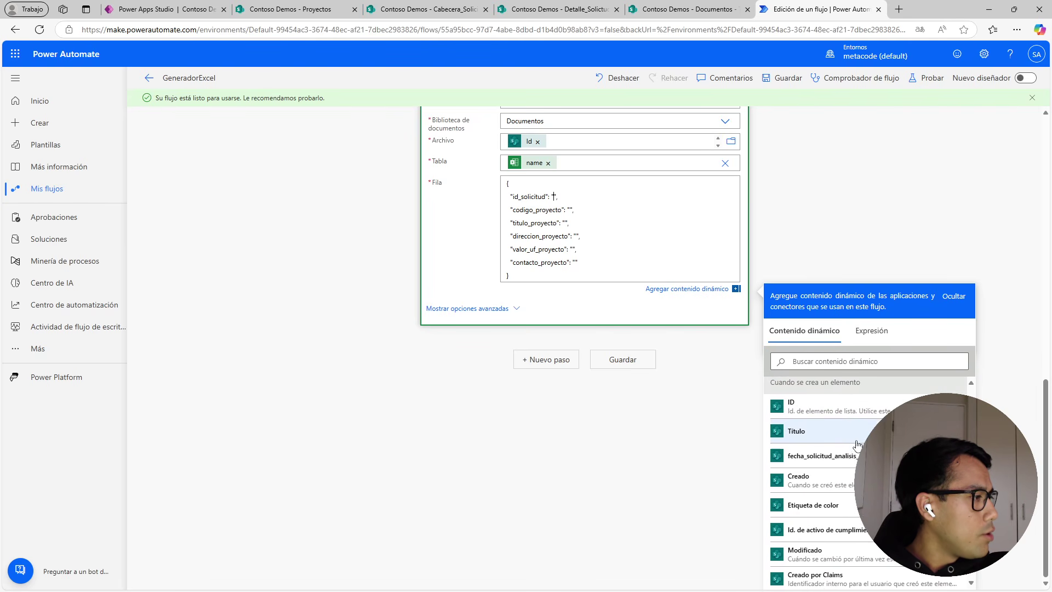
left_click(688, 434)
scroll(657, 433, "up", 15)
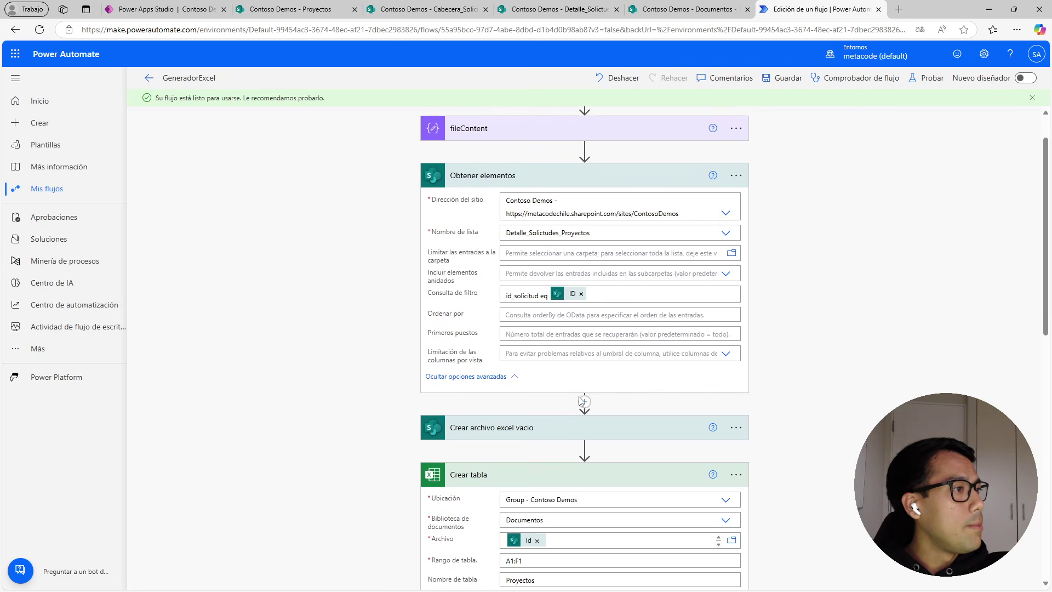
scroll(581, 400, "down", 15)
scroll(704, 498, "down", 1)
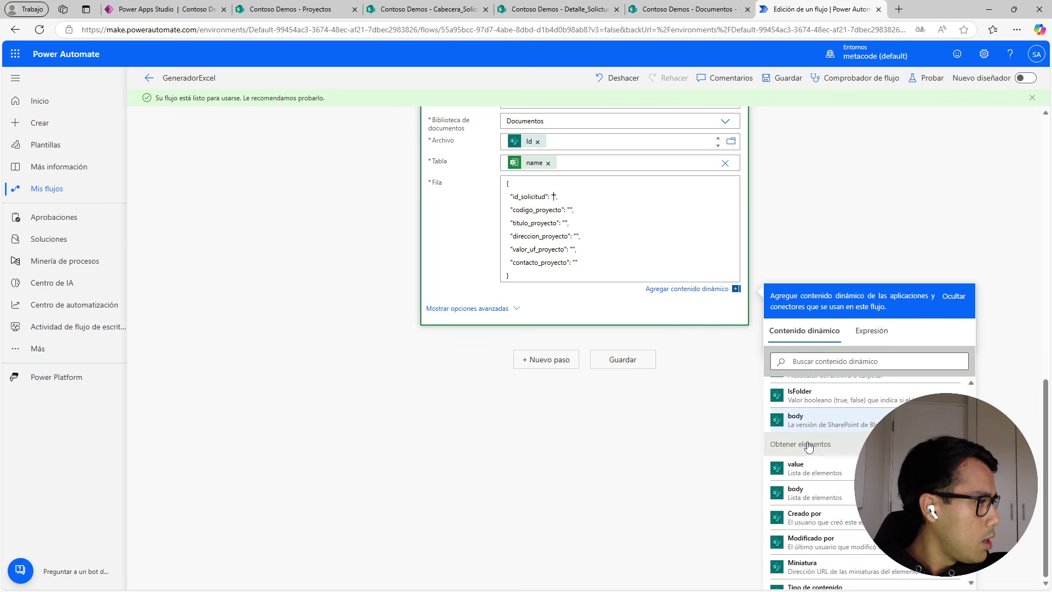
scroll(831, 432, "up", 3)
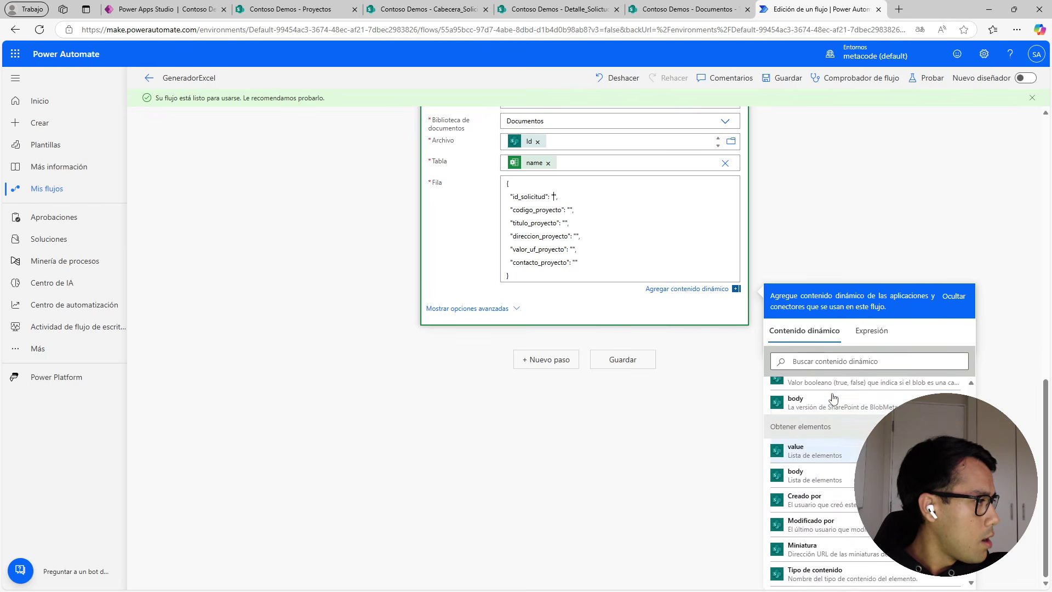
left_click(828, 466)
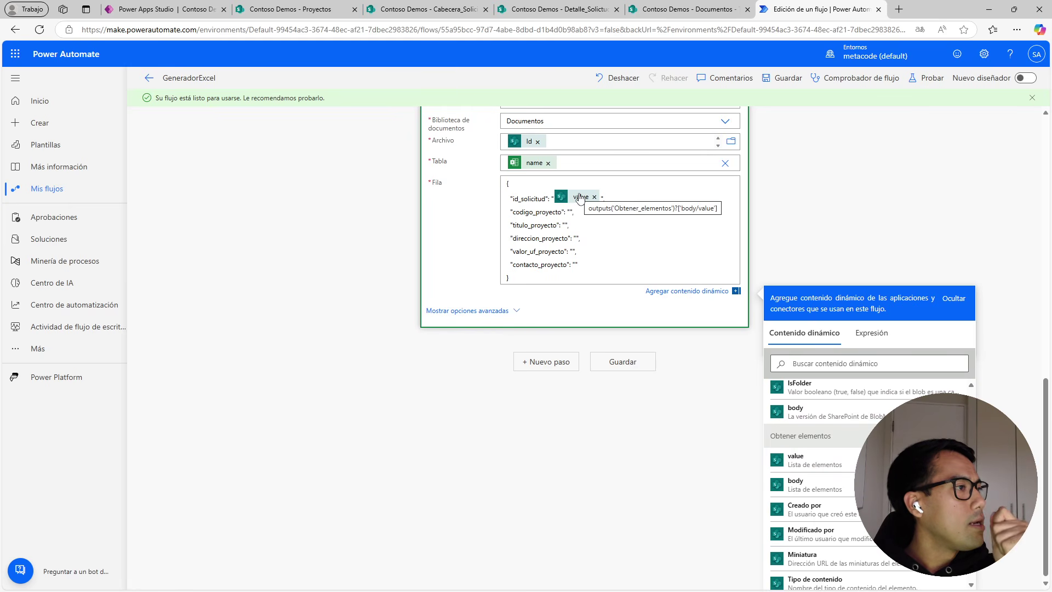
Remove the value token from id_solicitud in Fila.
scroll(579, 198, "up", 4)
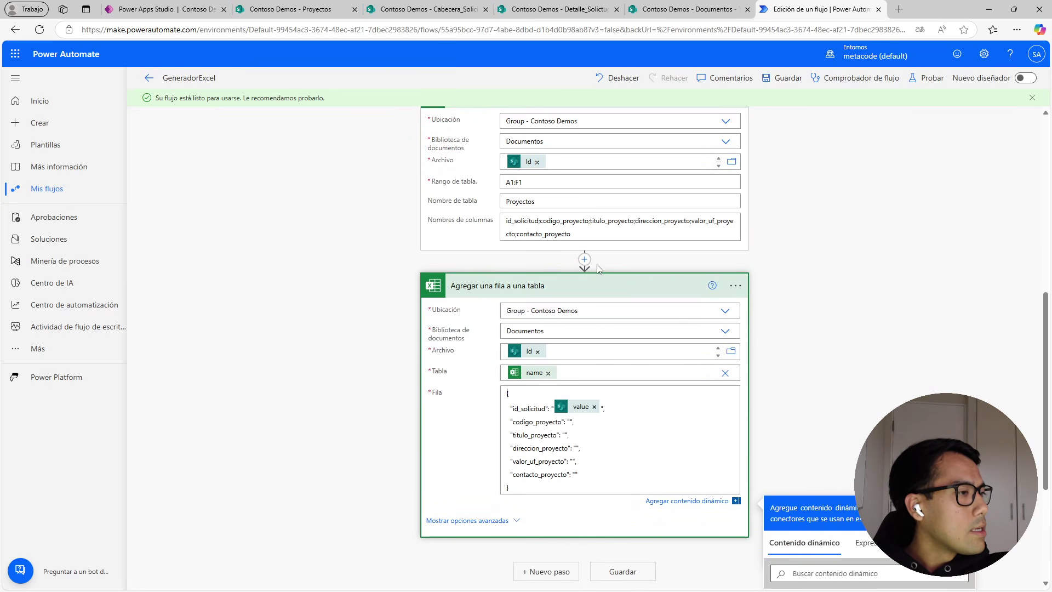
scroll(598, 269, "down", 1)
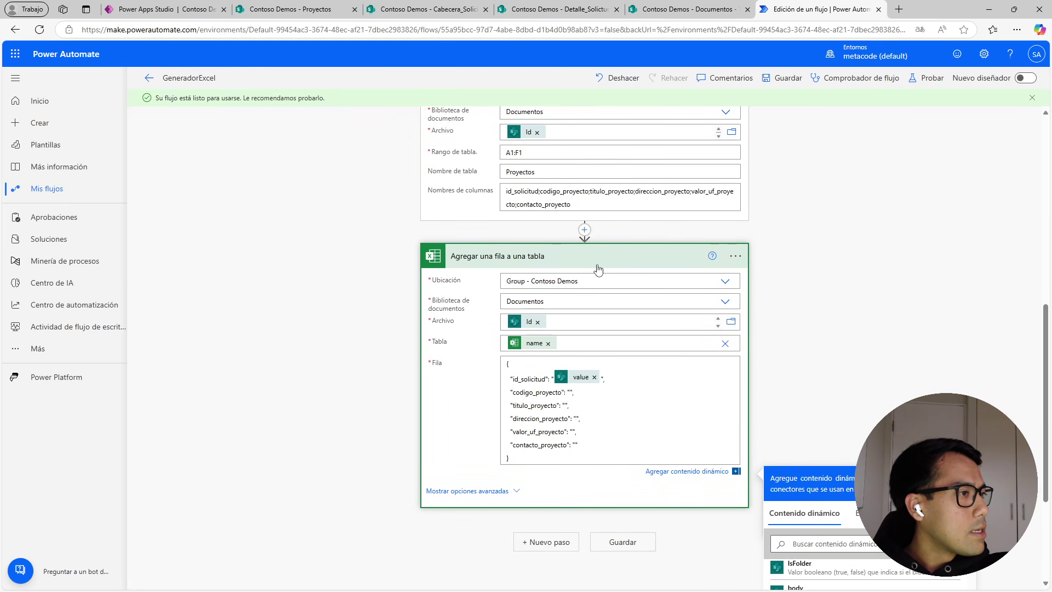
left_click(594, 377)
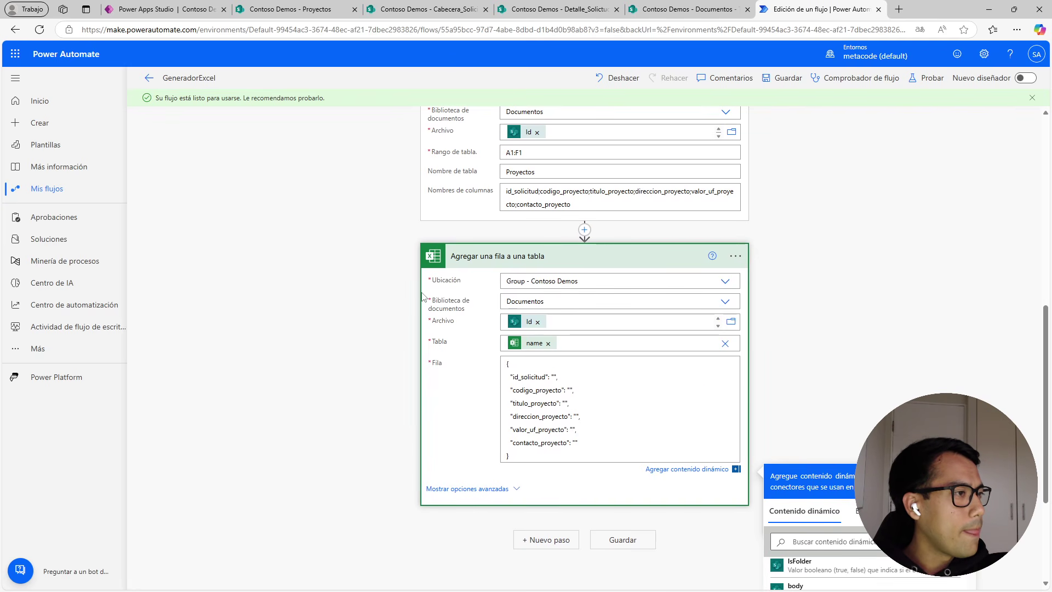
Insert body/value - Elemento from Obtener elementos as id_solicitud's value in Fila, and reopen Agregar una fila a una tabla inside the loop.
scroll(440, 332, "up", 3)
scroll(441, 333, "down", 4)
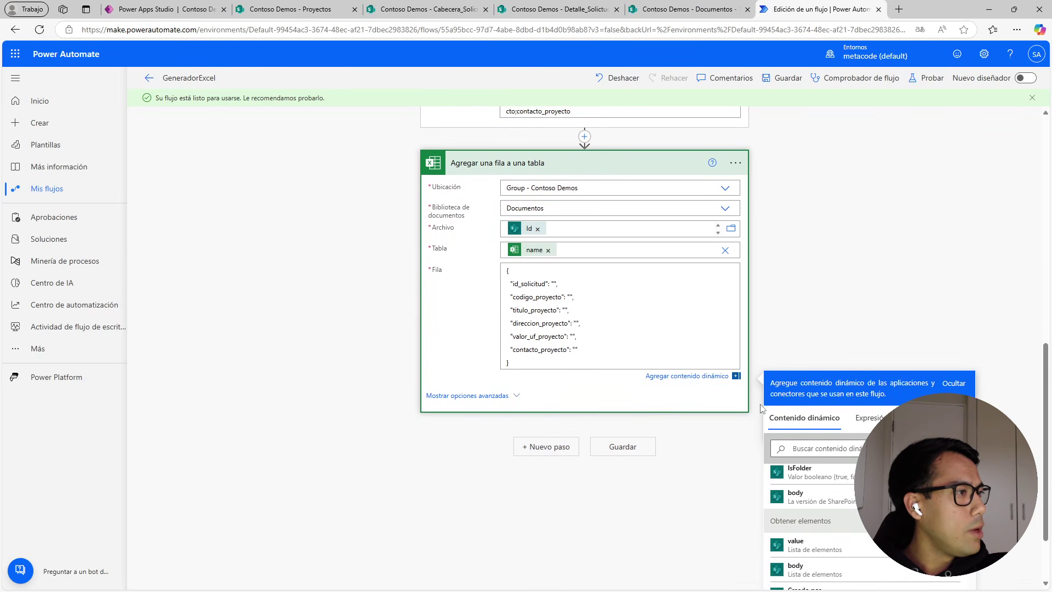
scroll(760, 409, "down", 2)
scroll(821, 471, "down", 6)
scroll(854, 471, "down", 6)
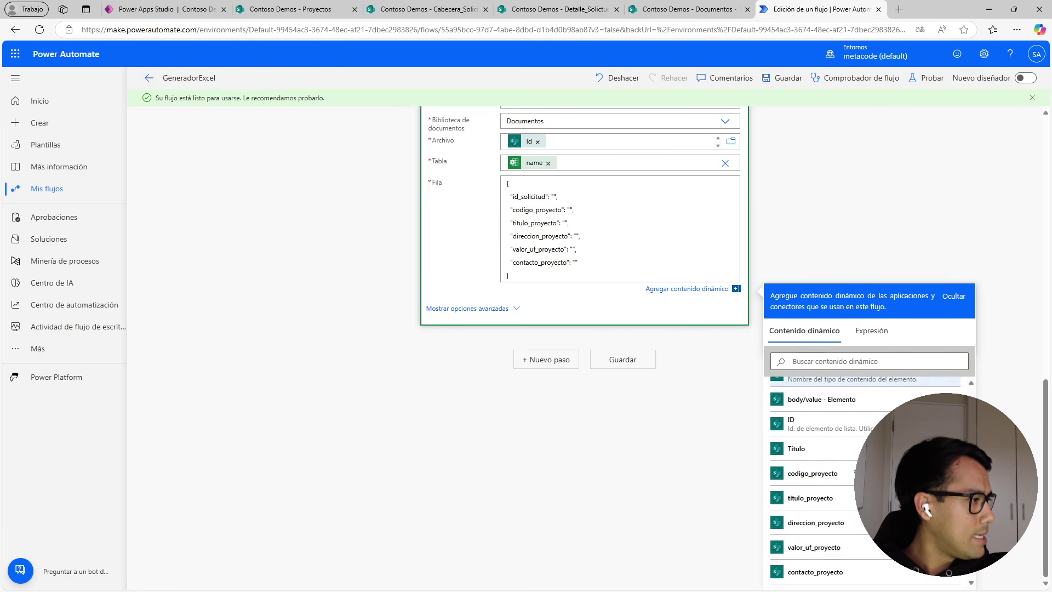
left_click(829, 401)
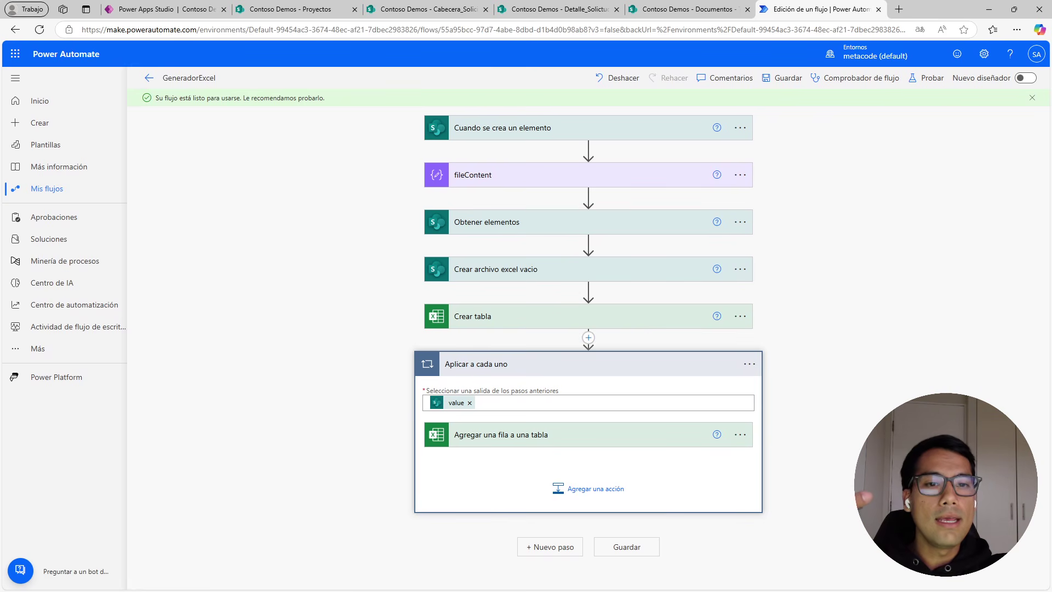
left_click(517, 438)
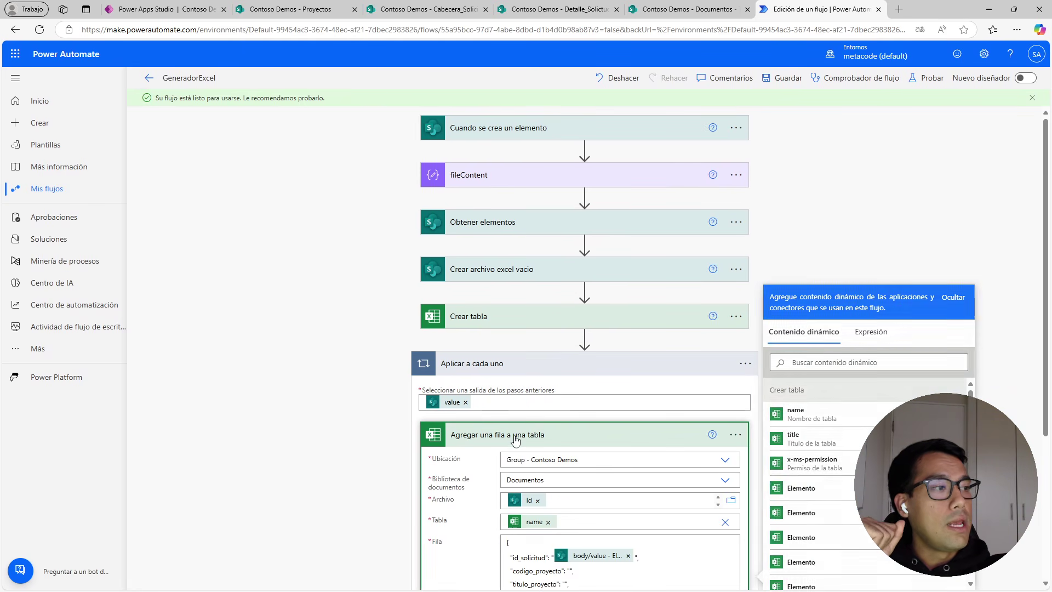
Compare the Detalle_Solictudes_Proyectos rows in SharePoint with the body/value - Elemento token used for id_solicitud in the flow.
left_click(525, 9)
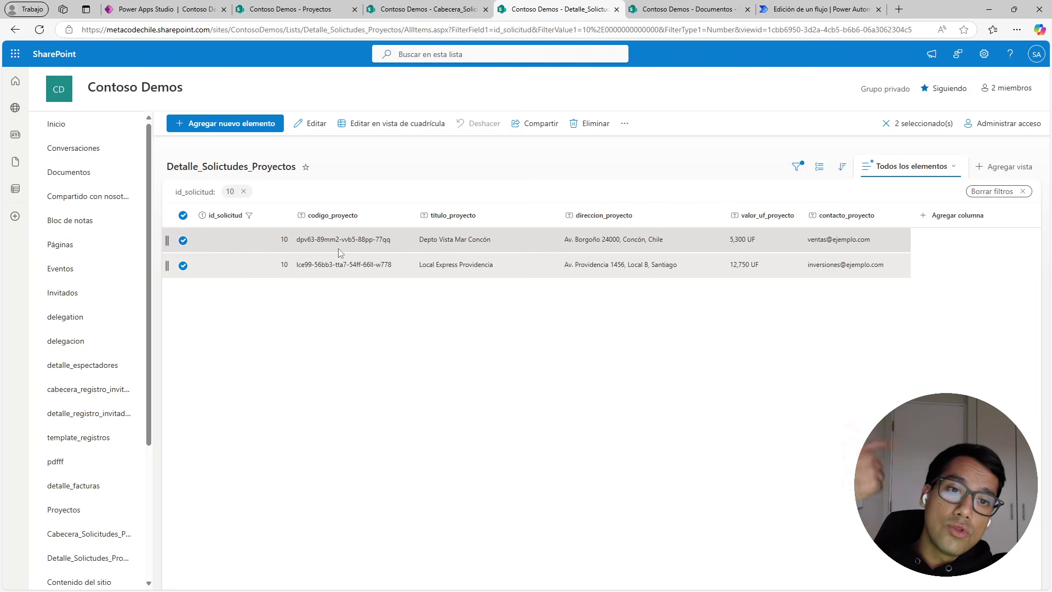
left_click(816, 9)
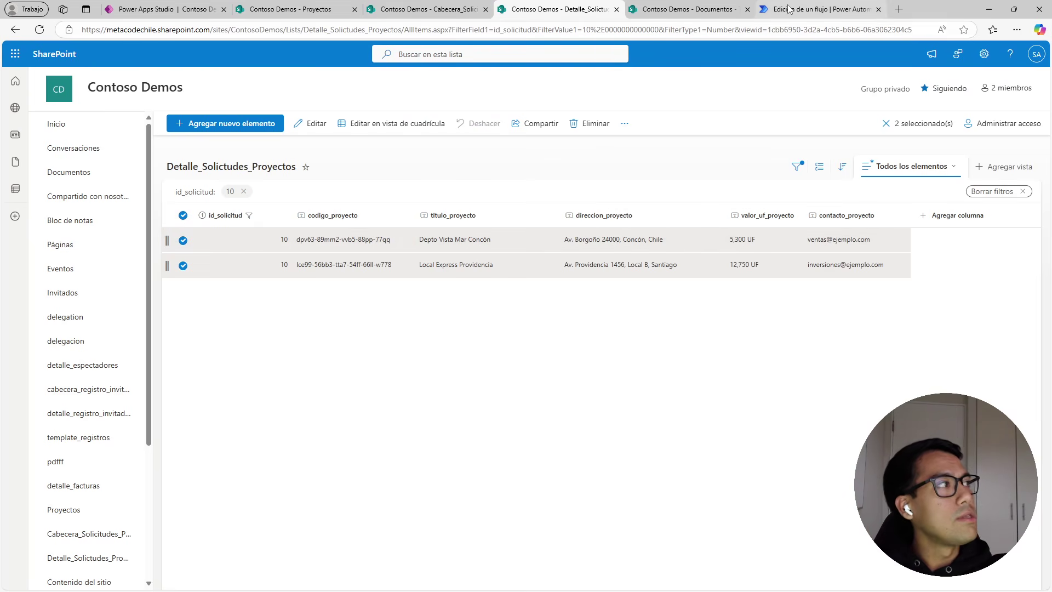
left_click(618, 349)
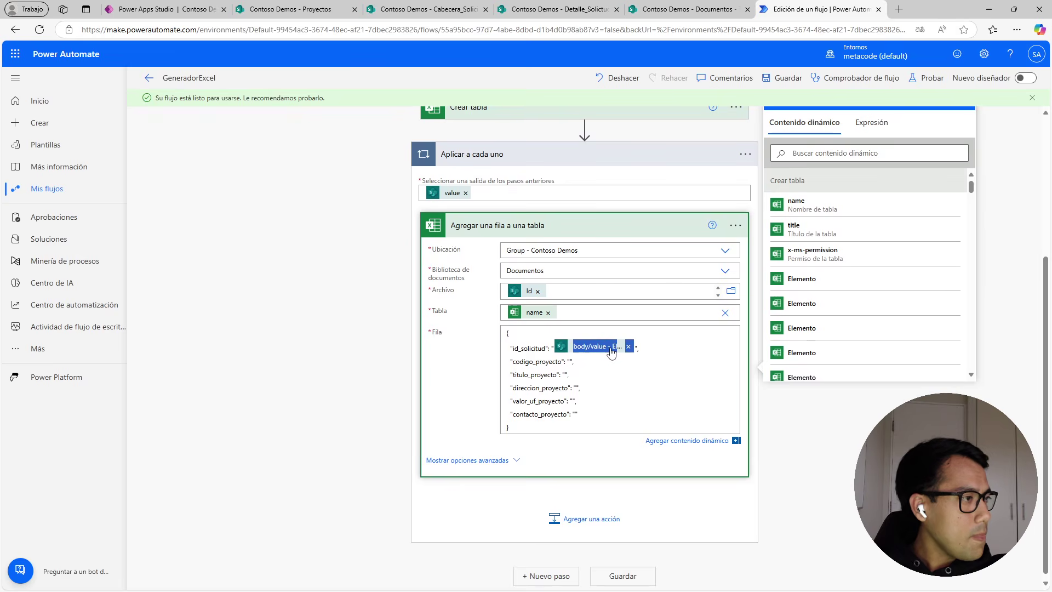
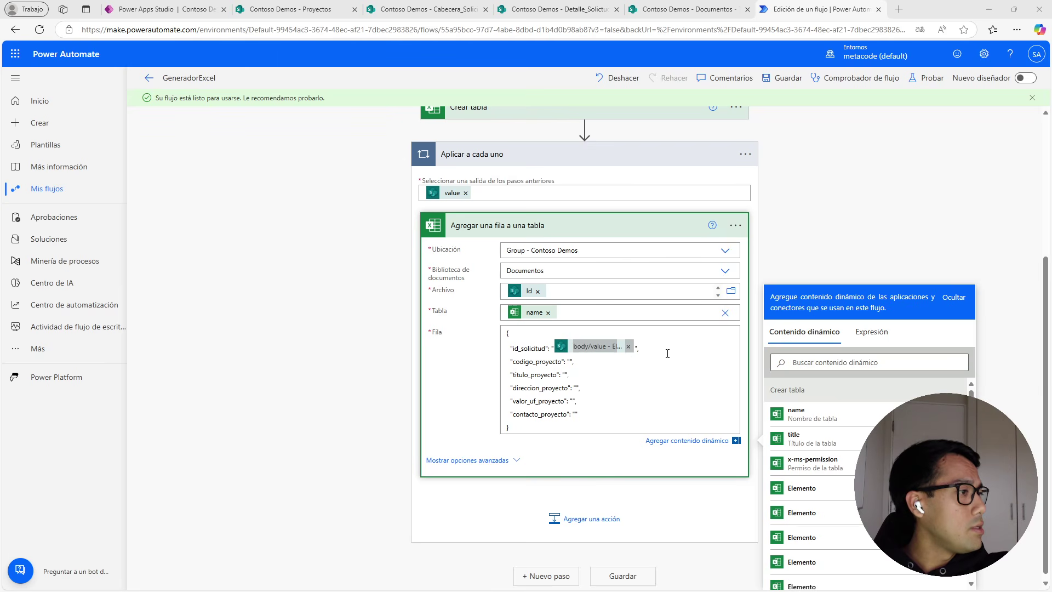
Remove the body/value - Elemento token from id_solicitud's value in Fila.
left_click(625, 350)
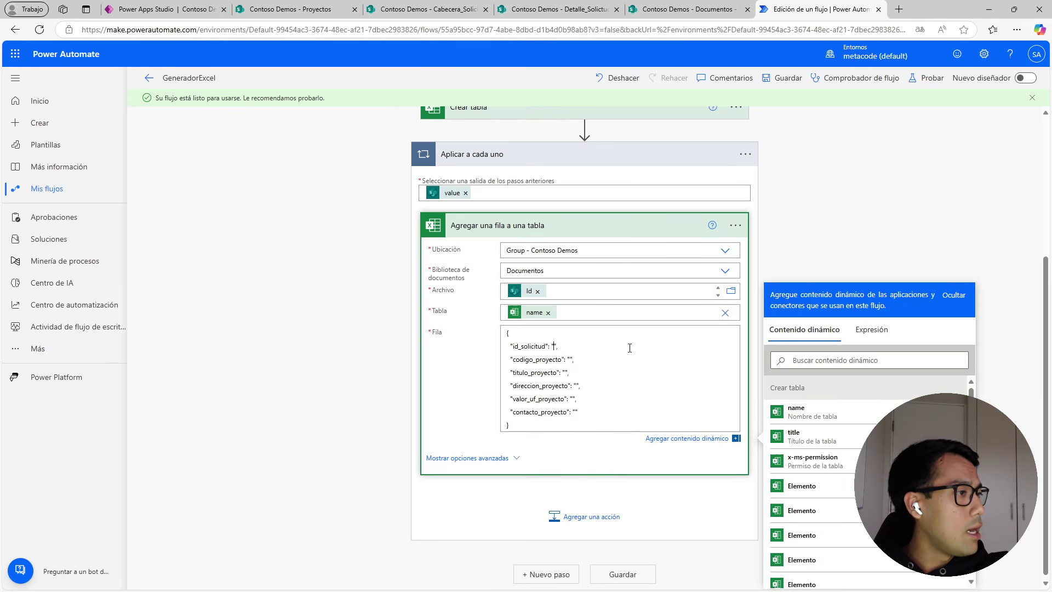
left_click(872, 343)
key("ctrl+v")
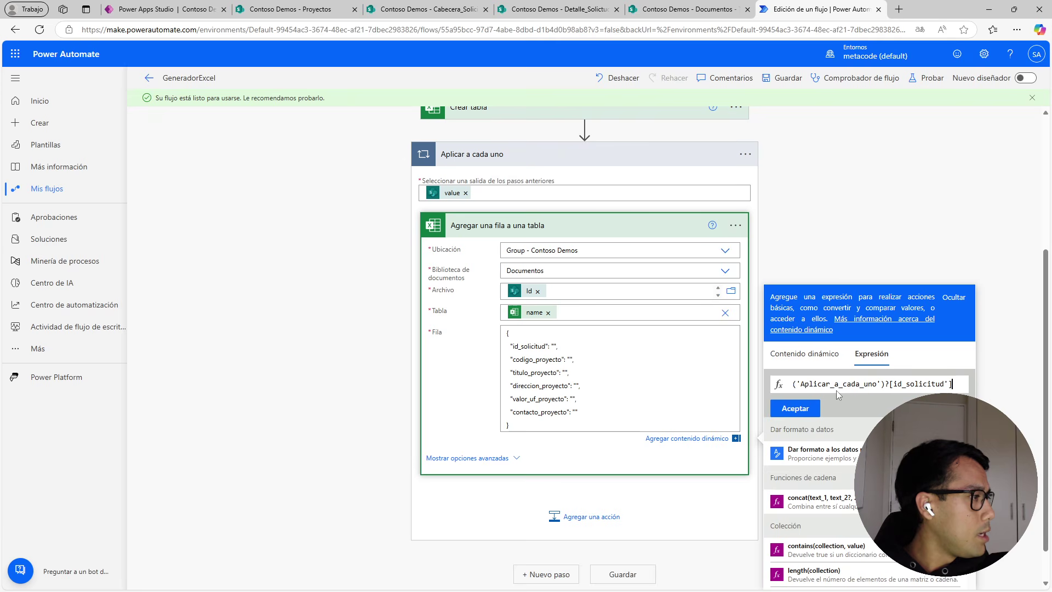
left_click_drag(958, 384, 893, 386)
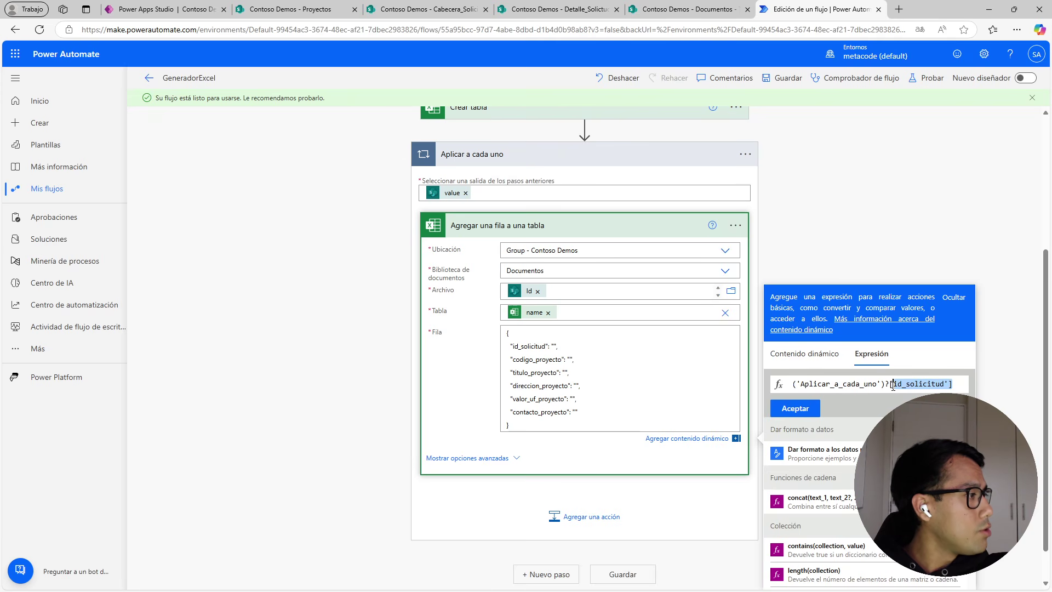
left_click(890, 385)
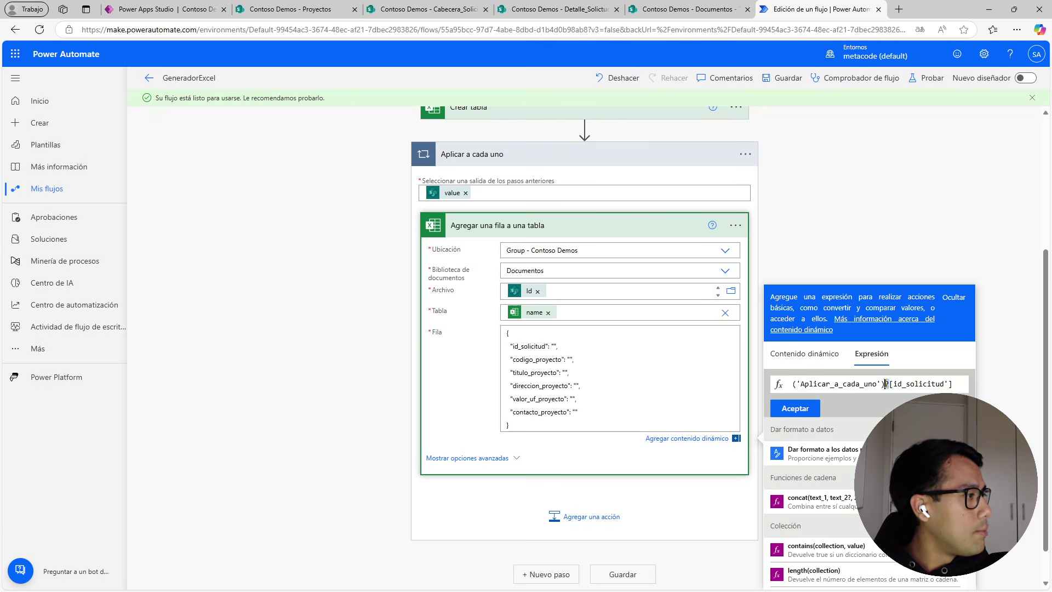
double_click(894, 383)
type("'")
key("ctrl+a")
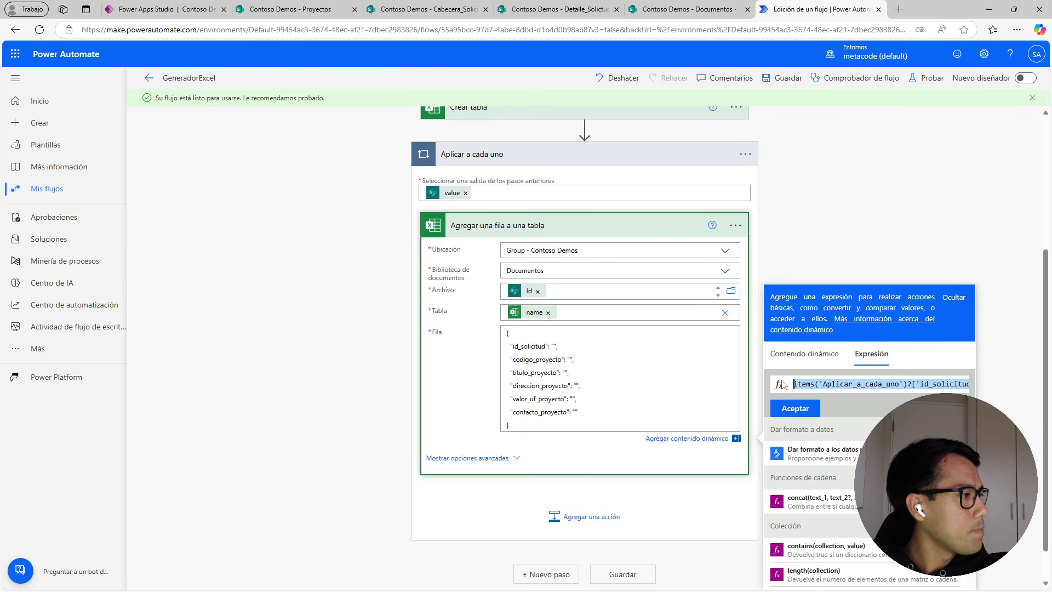
left_click(616, 382)
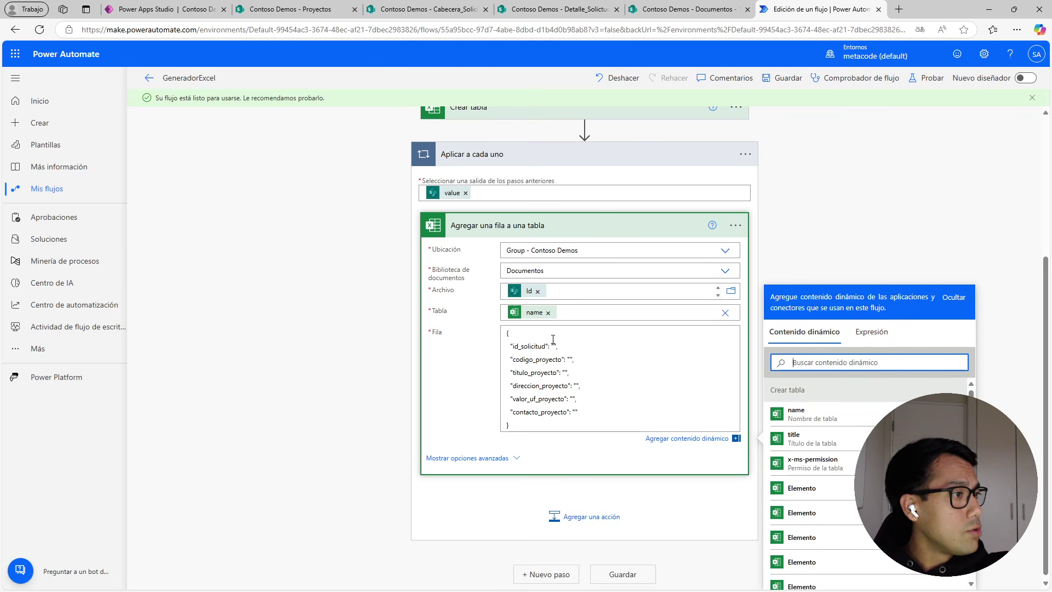
Insert the expression items('Aplicar_a_cada_uno')?['id_solicitud'] as id_solicitud's value in Fila.
left_click(872, 331)
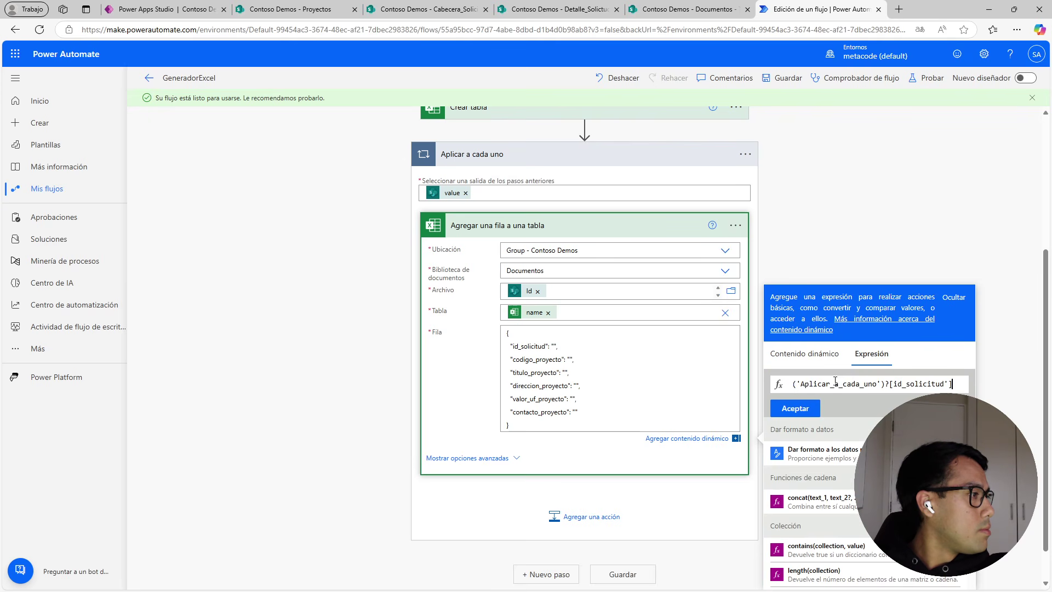
left_click(896, 383)
type("'")
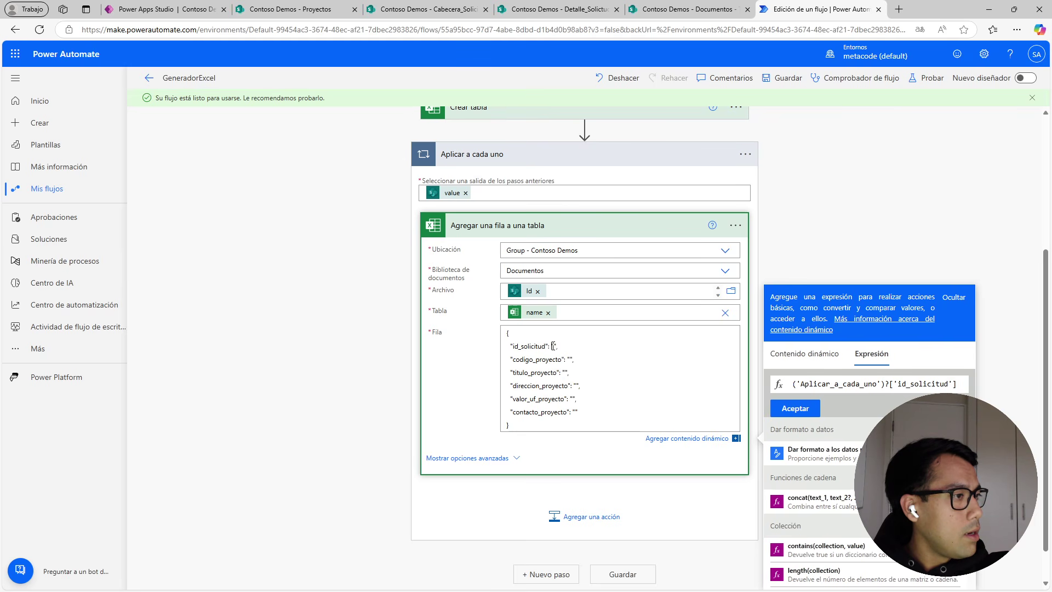
left_click(794, 409)
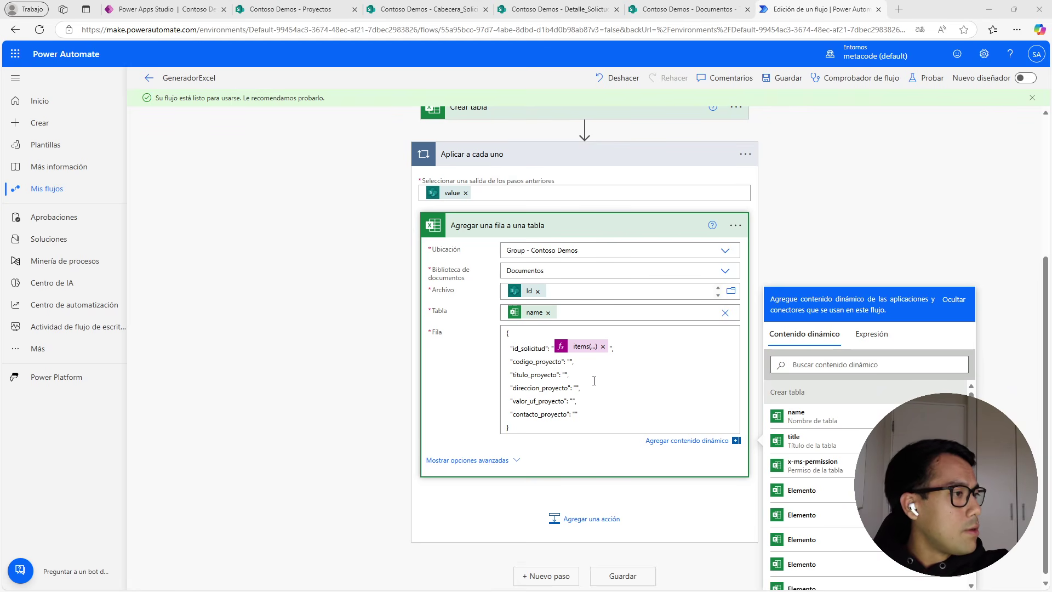
Insert the expression items('Aplicar_a_cada_uno')?['codigo_proyecto'] as codigo_proyecto's value in Fila.
left_click(571, 360)
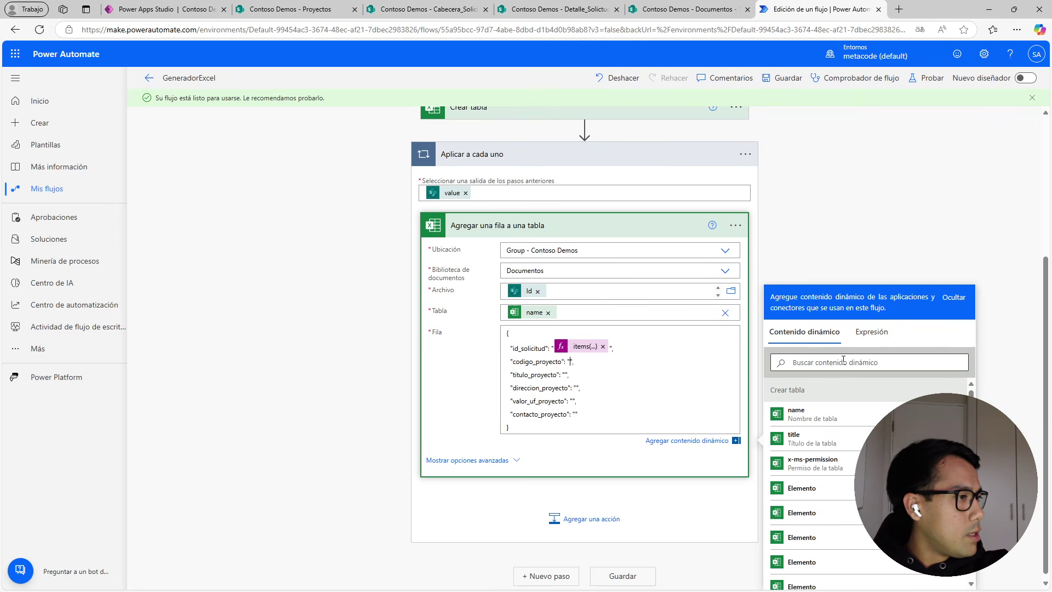
left_click(872, 333)
key("ctrl+v")
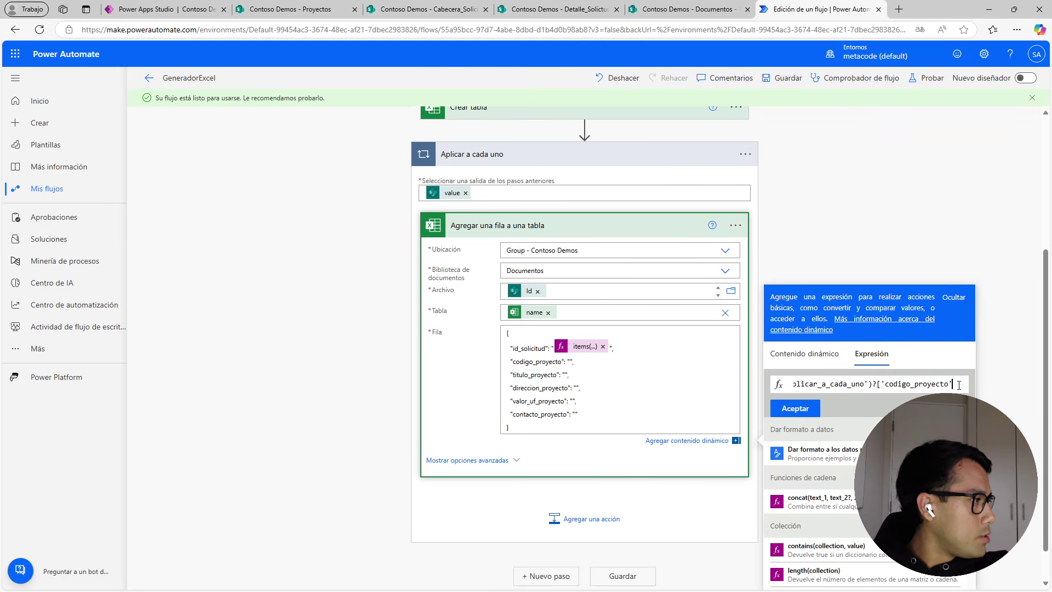
type("]")
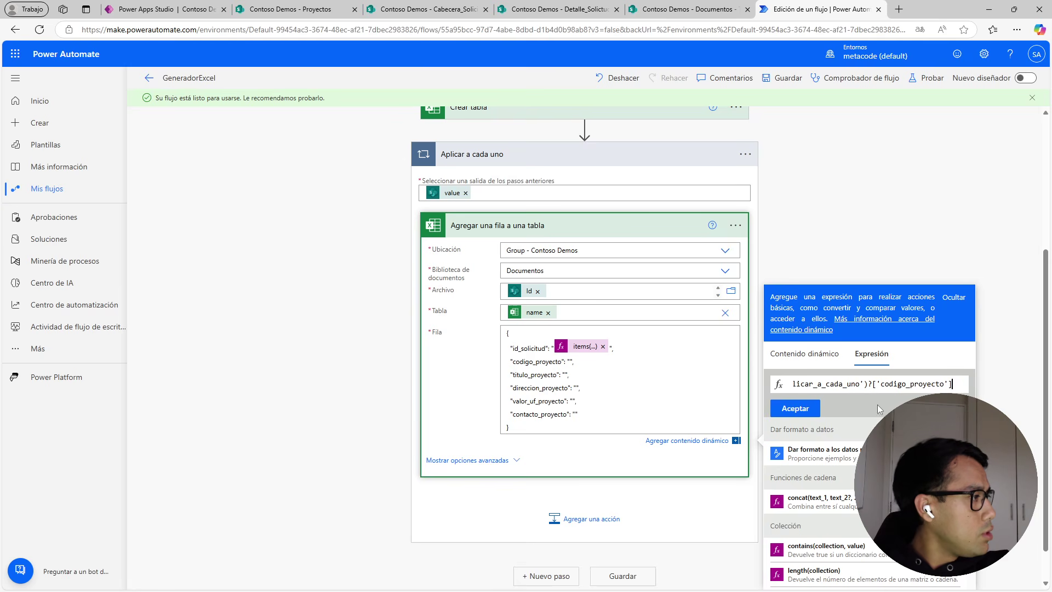
left_click(790, 410)
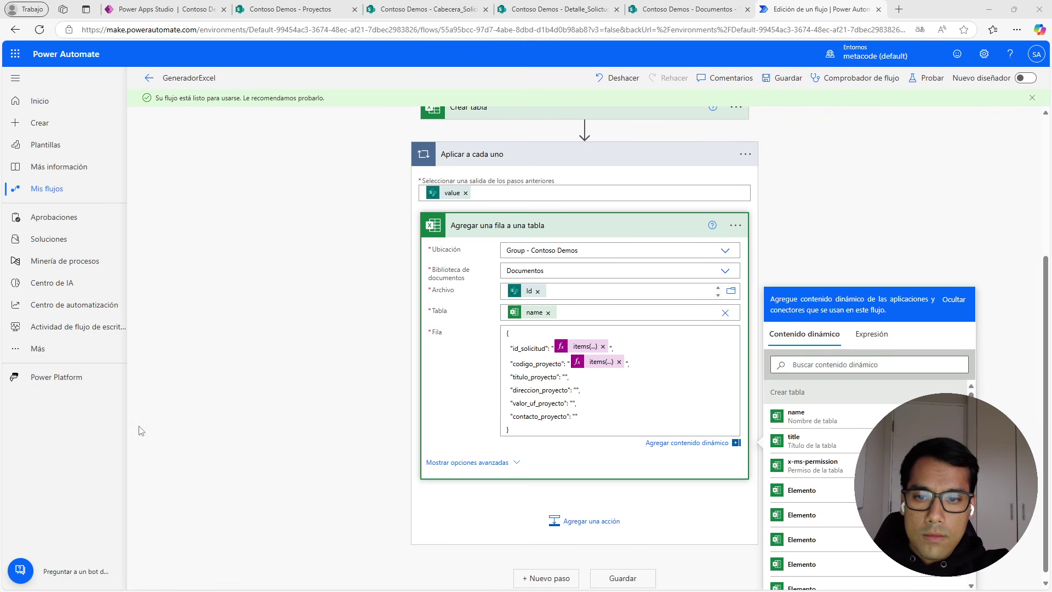
Insert the expression items('Aplicar_a_cada_uno')?['titulo_proyecto'] as titulo_proyecto's value in Fila.
left_click(566, 378)
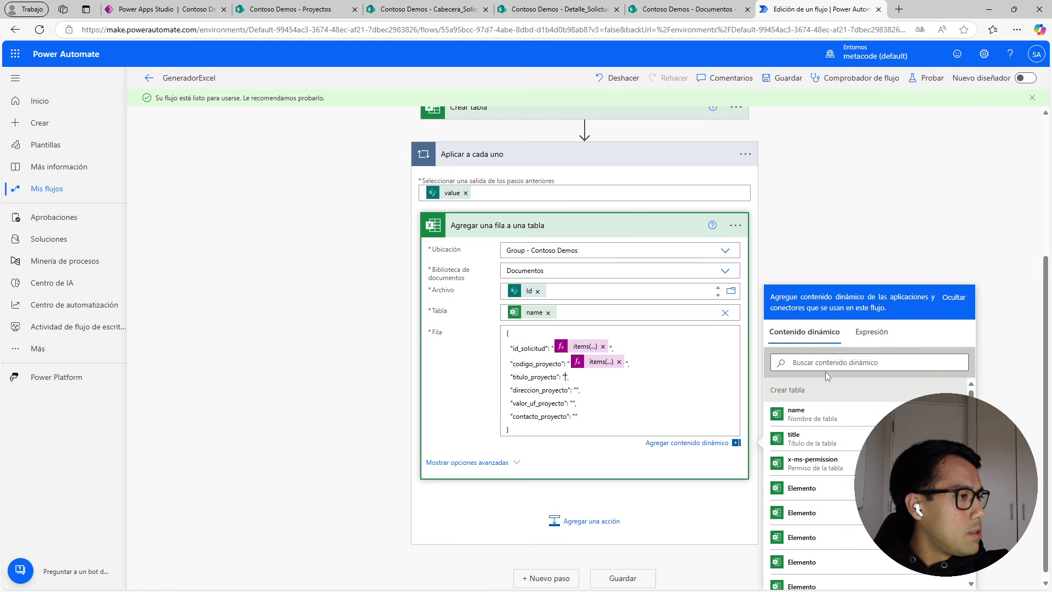
left_click(871, 333)
type("items('Aplicar_a_cada_uno')?['titulo_proyecto']")
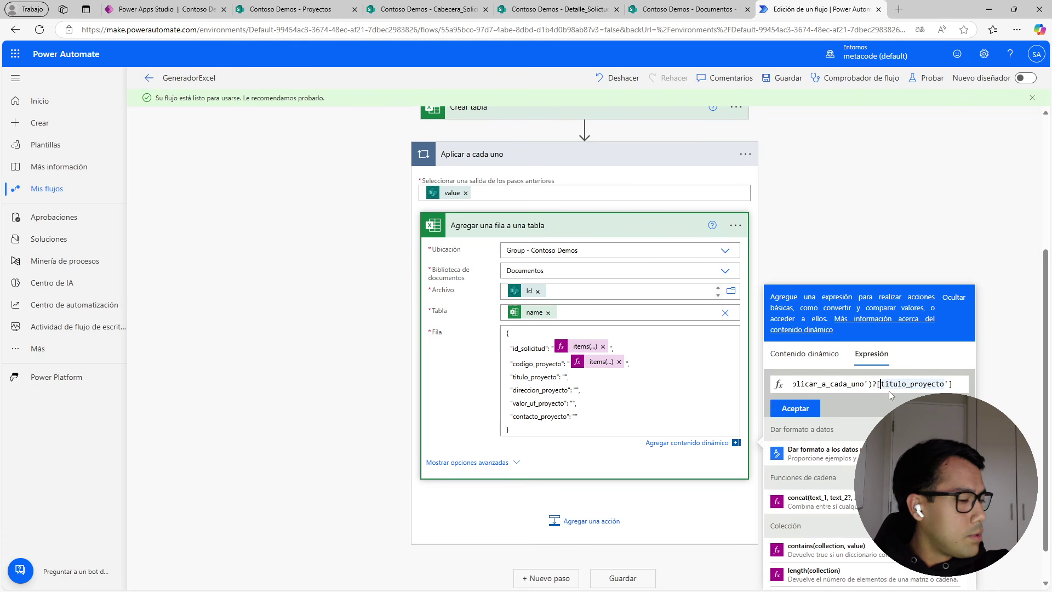
left_click(795, 406)
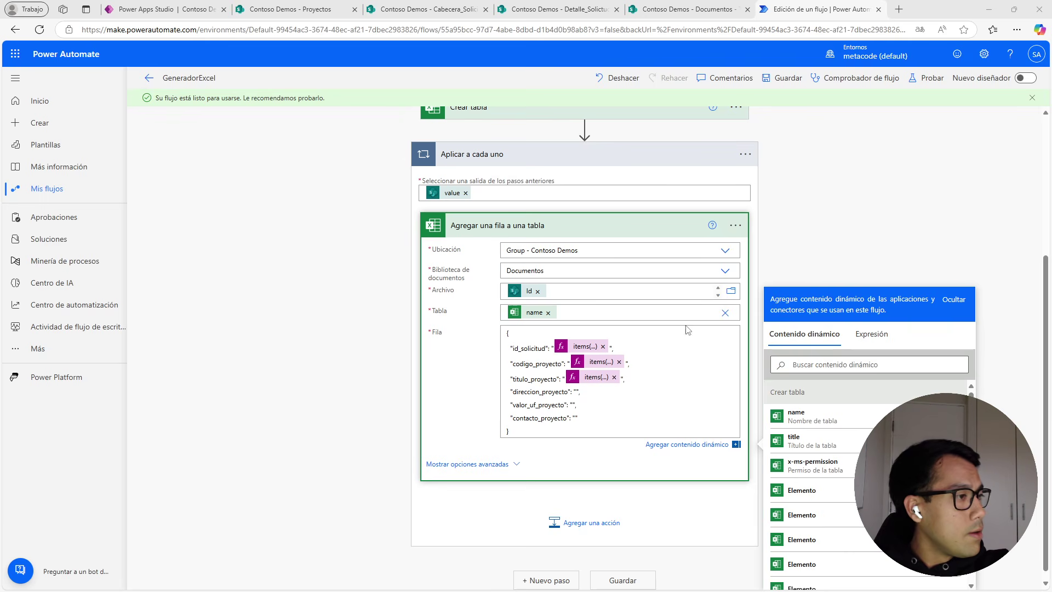
Insert the expression items('Aplicar_a_cada_uno')?['direccion_proyecto'] as direccion_proyecto's value in Fila.
left_click(871, 333)
type("items('Aplicar_a_cada_uno')?[direccion_proyecto']")
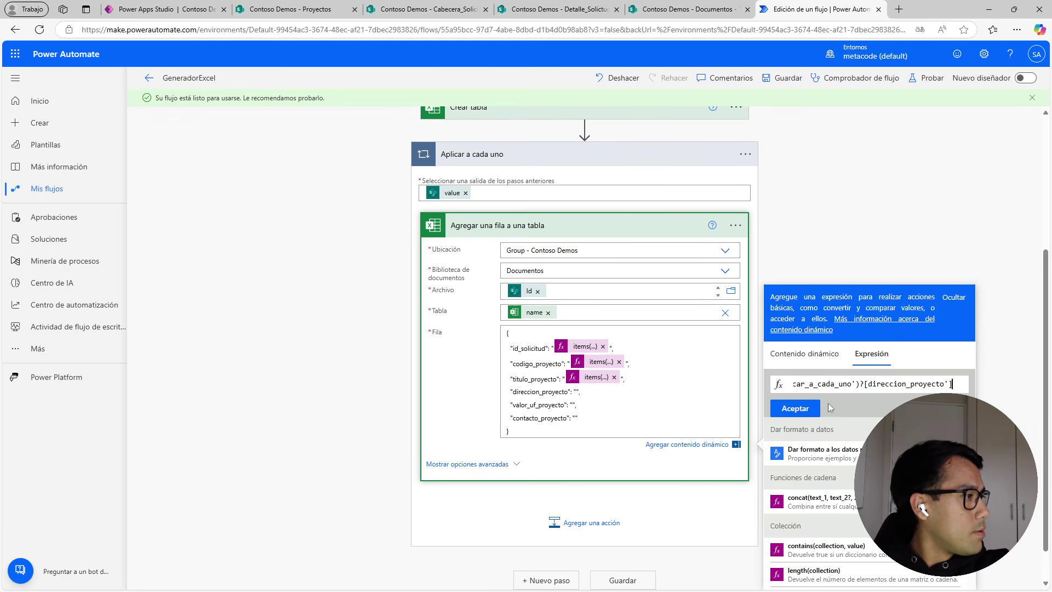
left_click(803, 411)
left_click(615, 91)
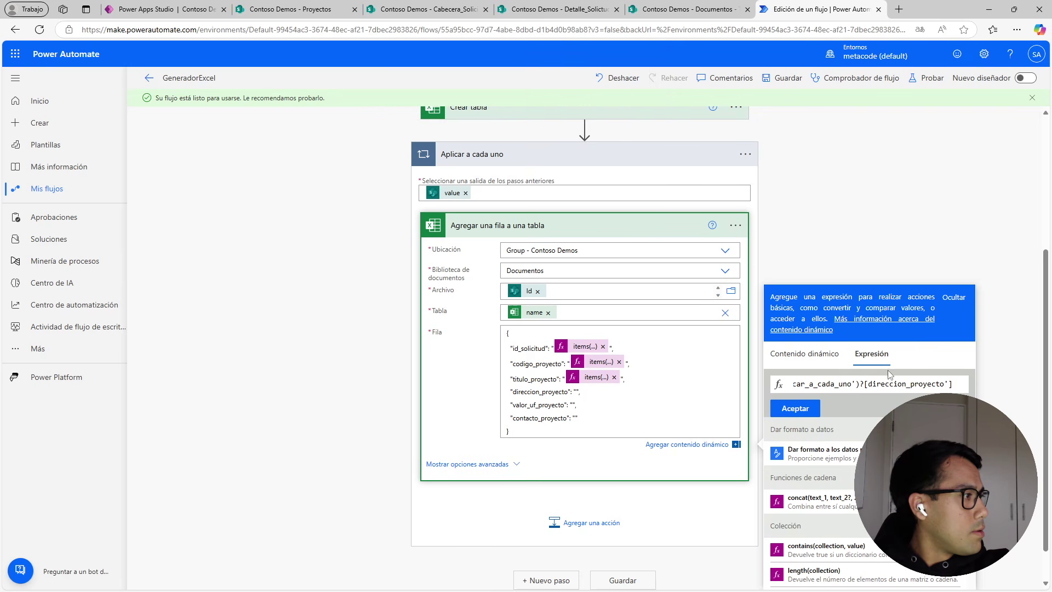
type("'")
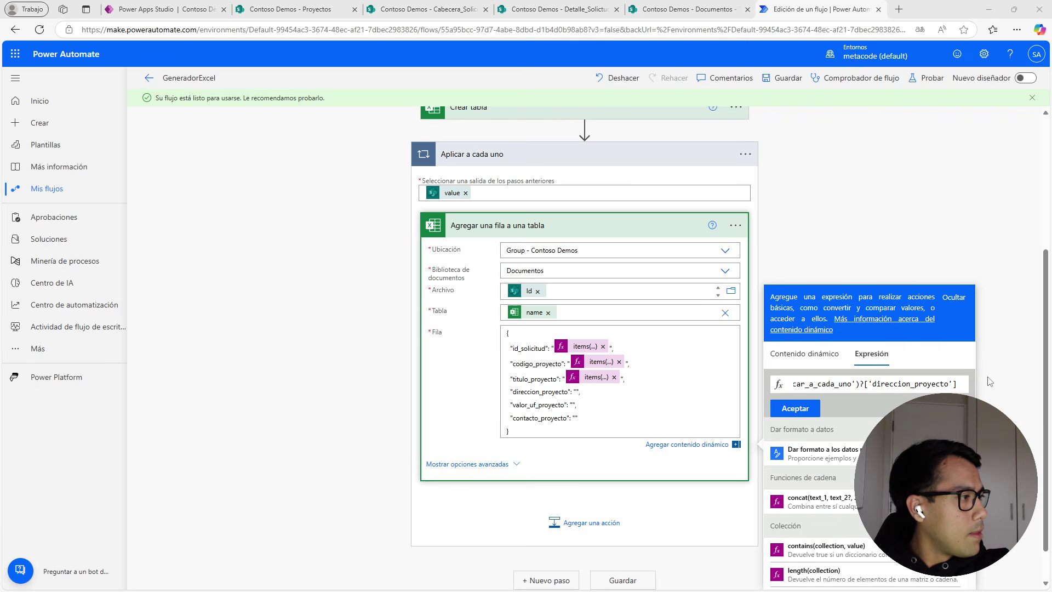
left_click(938, 384)
left_click(797, 408)
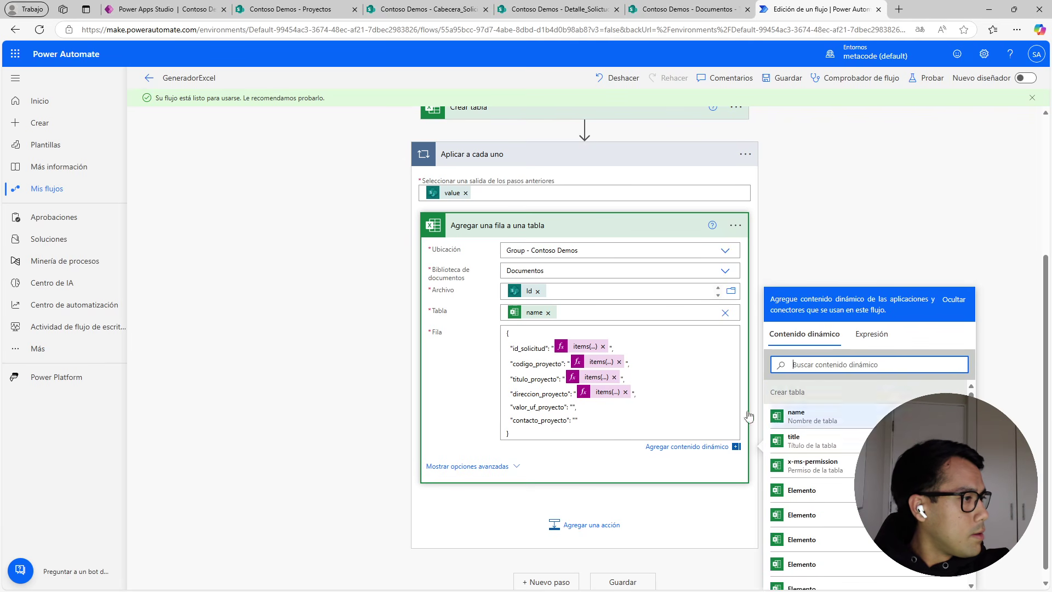
Insert the expression items('Aplicar_a_cada_uno')?['valor_uf_proyecto'] as valor_uf_proyecto's value in Fila.
left_click(871, 334)
type("items('Aplicar_a_cada_uno')?[valor_uf_proyecto']")
left_click(873, 385)
type("'")
left_click(794, 410)
Insert the expression items('Aplicar_a_cada_uno')?['contacto_proyecto'] as contacto_proyecto's value in Fila.
left_click(671, 438)
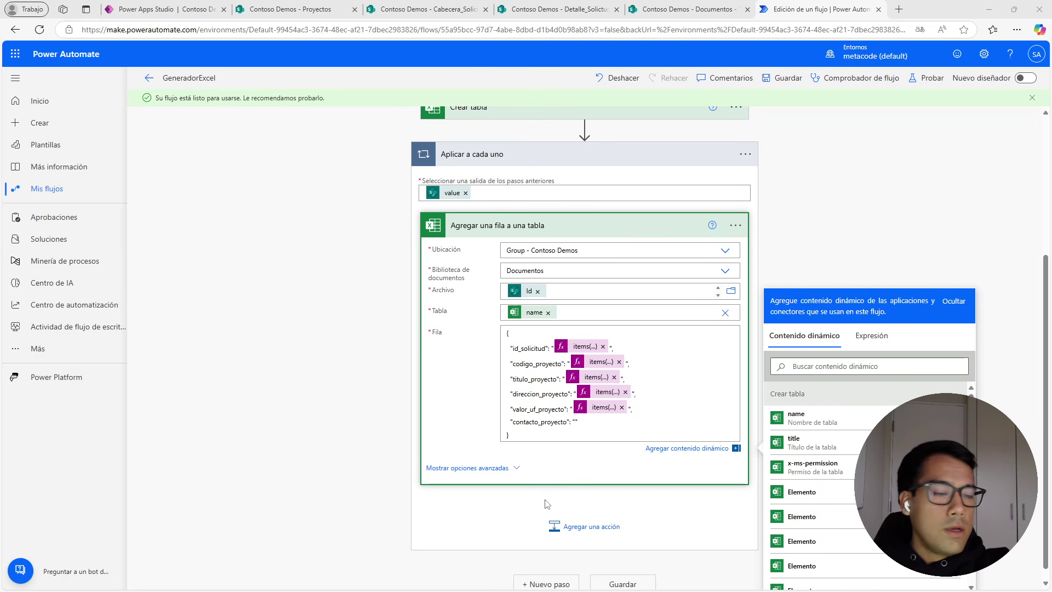
left_click(874, 335)
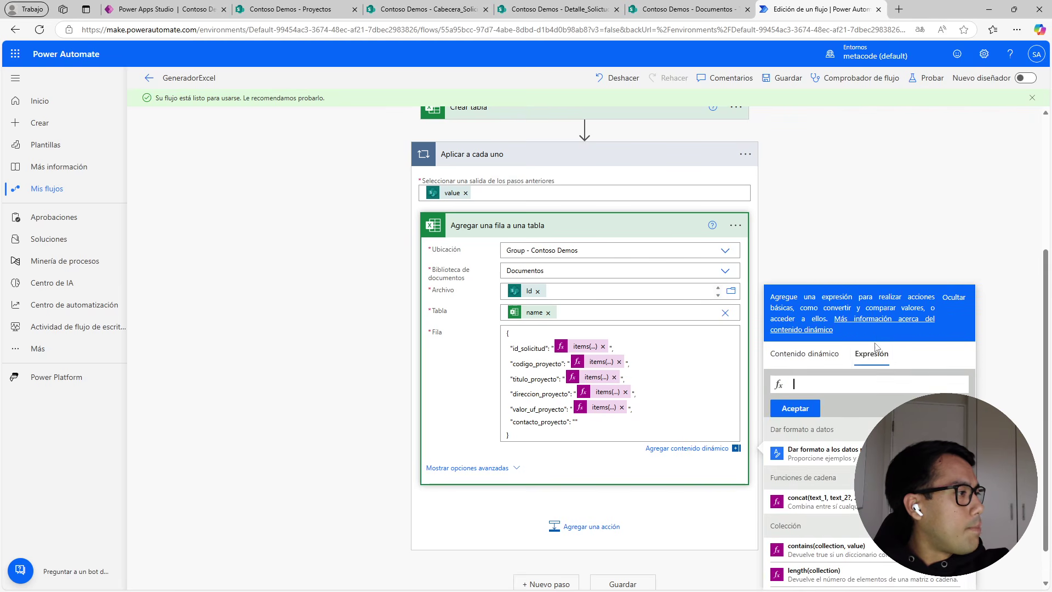
left_click(896, 382)
key("ctrl+v")
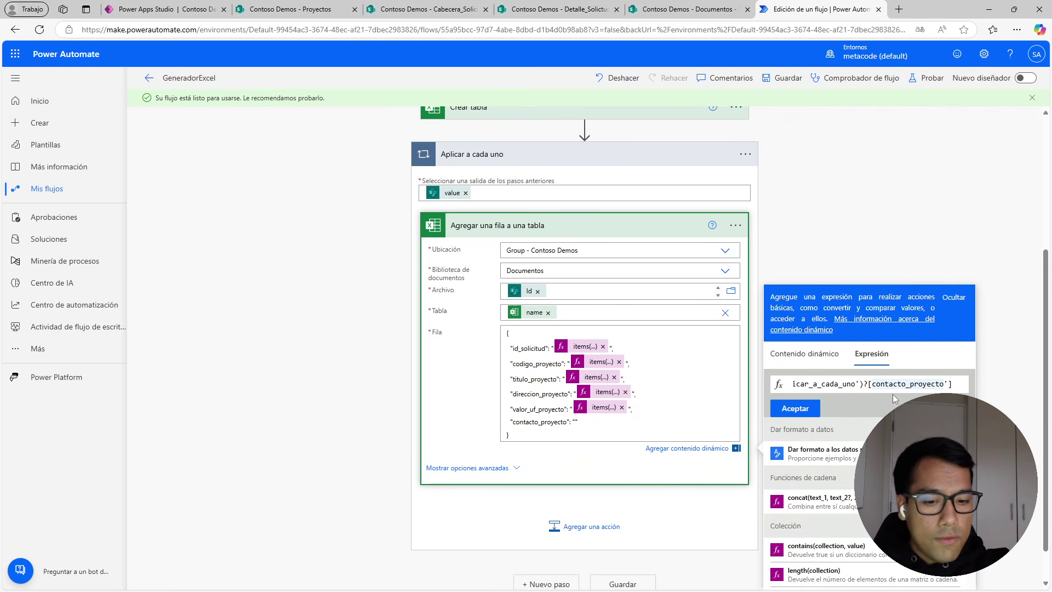
left_click(795, 408)
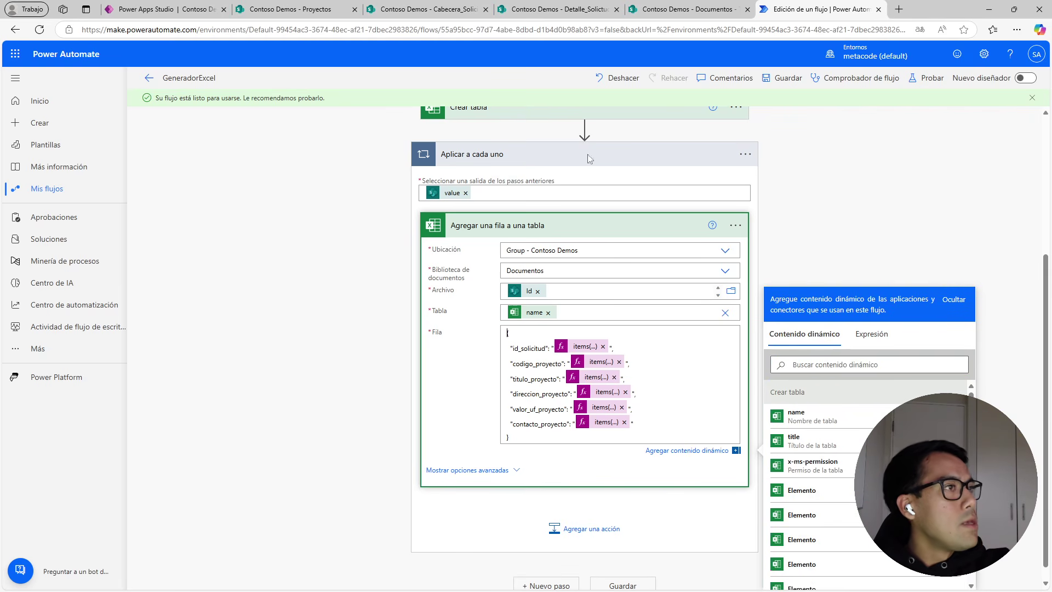
Save the GeneradorExcel flow and close its editor, returning to the Cabecera_Solicitudes_Proyectos list in SharePoint.
left_click(782, 78)
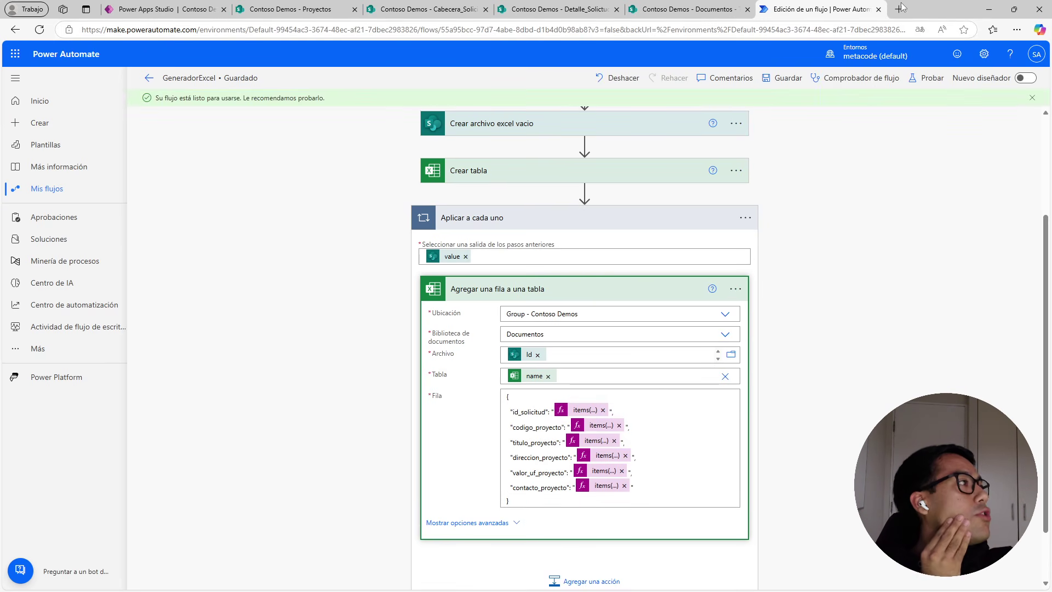
left_click(879, 9)
left_click(427, 10)
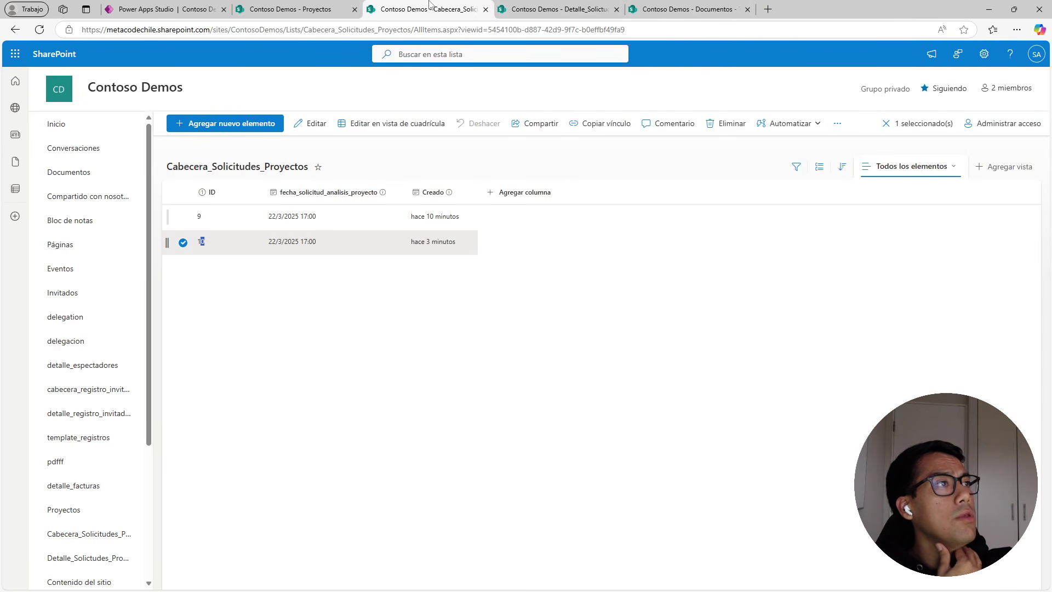
In the Power Apps app, submit a request for Parcelas Seis Lagunas, Local Comercial Apumanque, Local Pronto Matic Apoquindo and Depto Condominio Los Almendros.
left_click(211, 6)
scroll(162, 400, "up", 3)
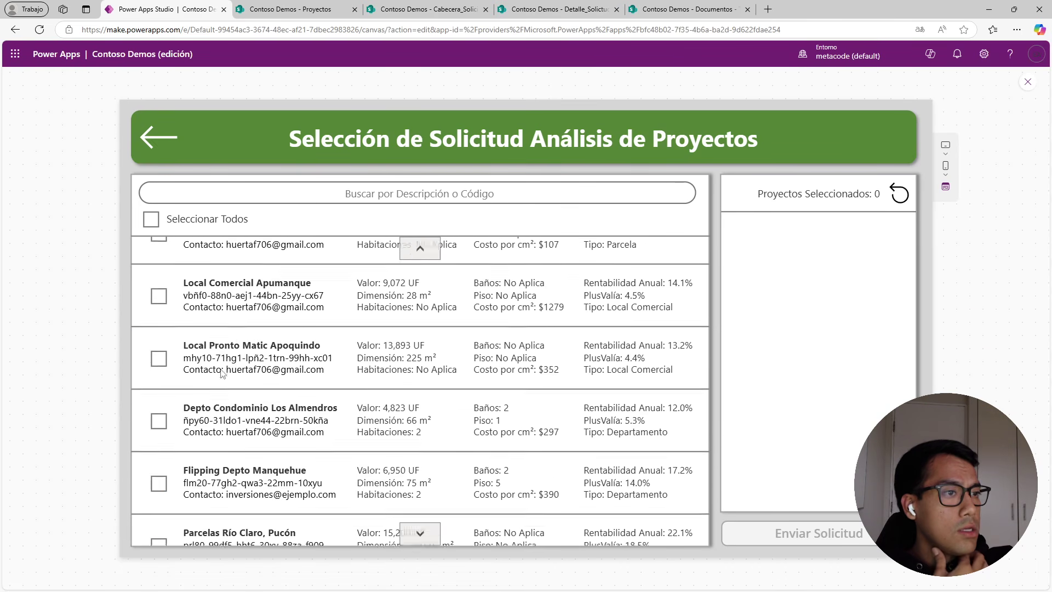
scroll(161, 400, "down", 3)
left_click(159, 451)
left_click(159, 514)
scroll(204, 351, "up", 5)
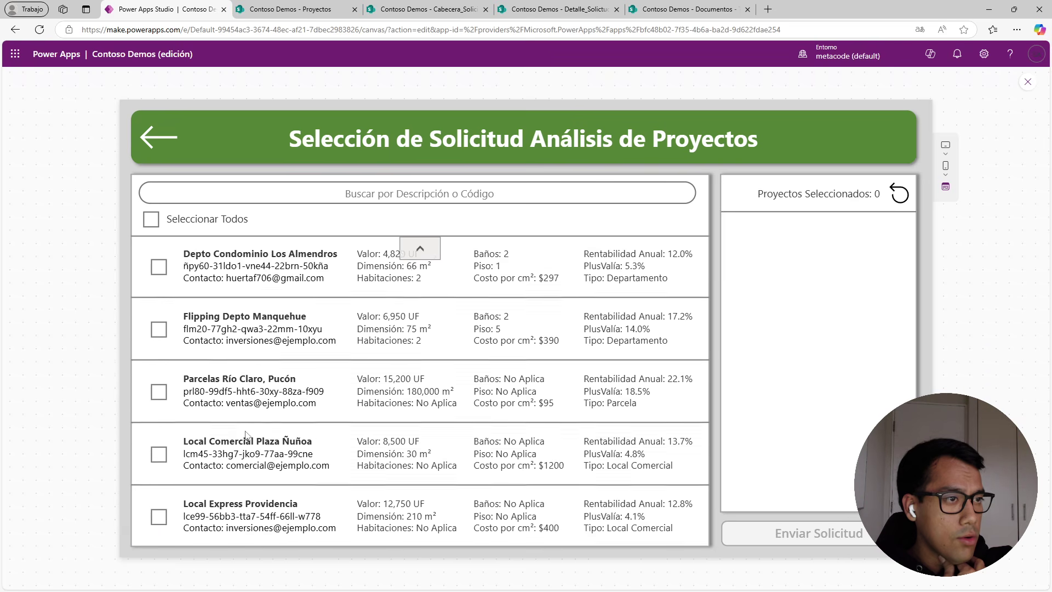
left_click(159, 330)
left_click(159, 392)
left_click(159, 455)
left_click(159, 518)
left_click(813, 532)
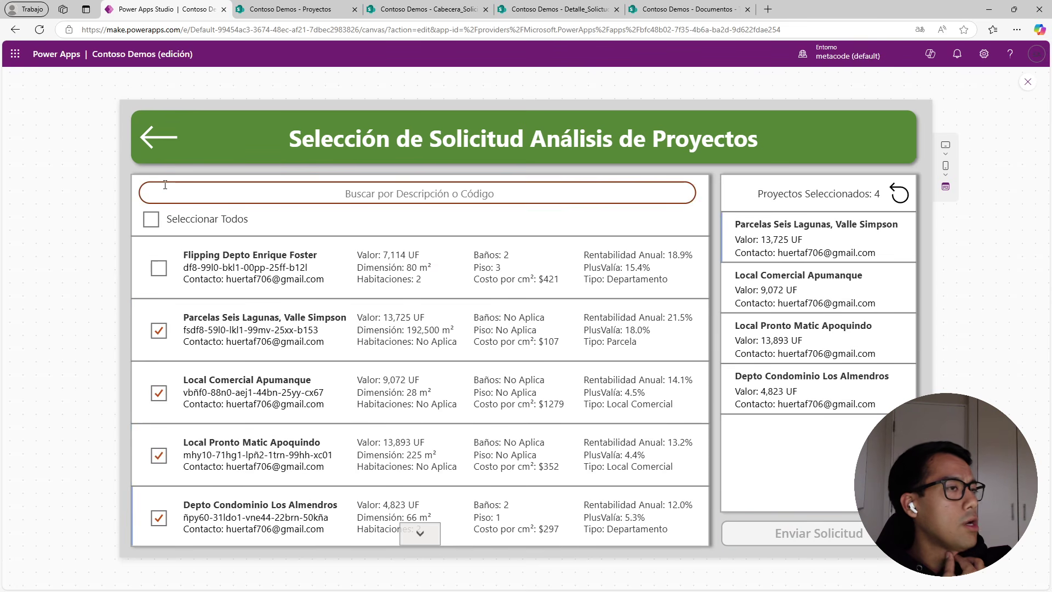
Reload the Cabecera_Solicitudes_Proyectos list in SharePoint and select the newest request's row.
left_click(338, 8)
left_click(402, 5)
left_click(40, 29)
left_click(256, 272)
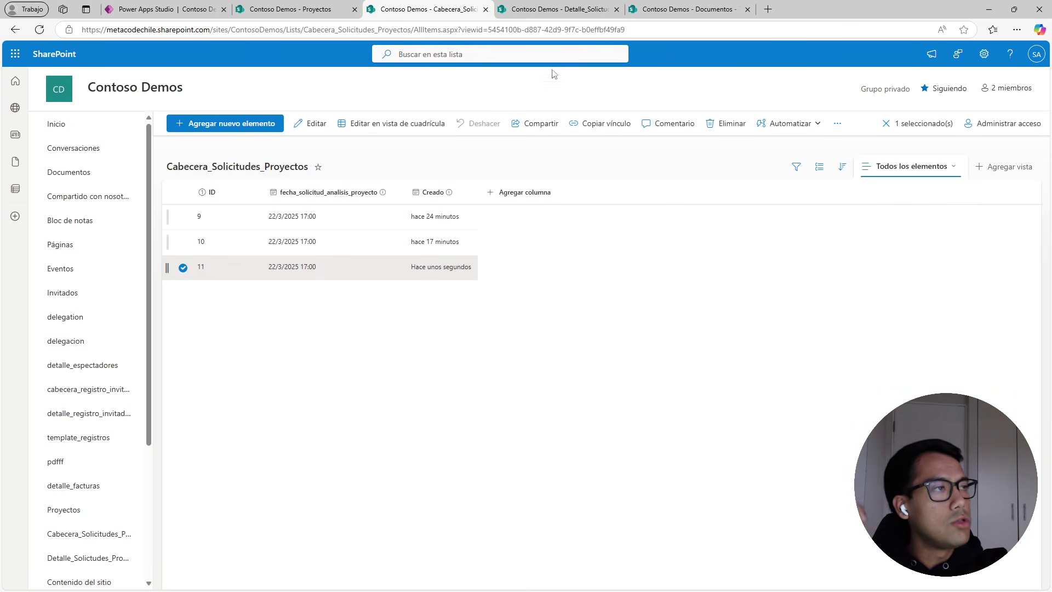
Select the four rows with id_solicitud 11 in the Detalle_Solictudes_Proyectos list.
left_click(554, 8)
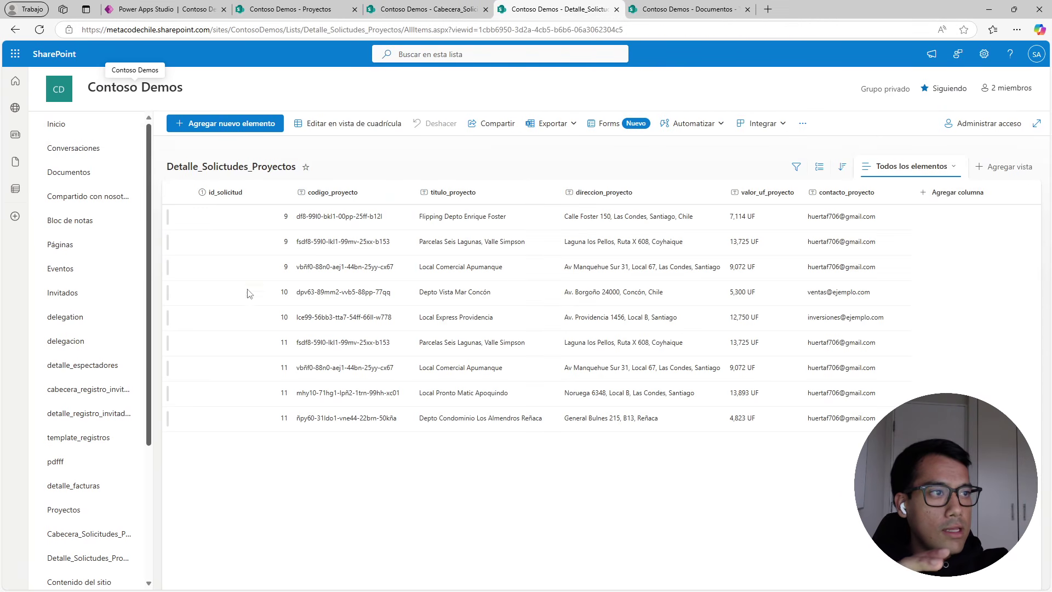
left_click(182, 343)
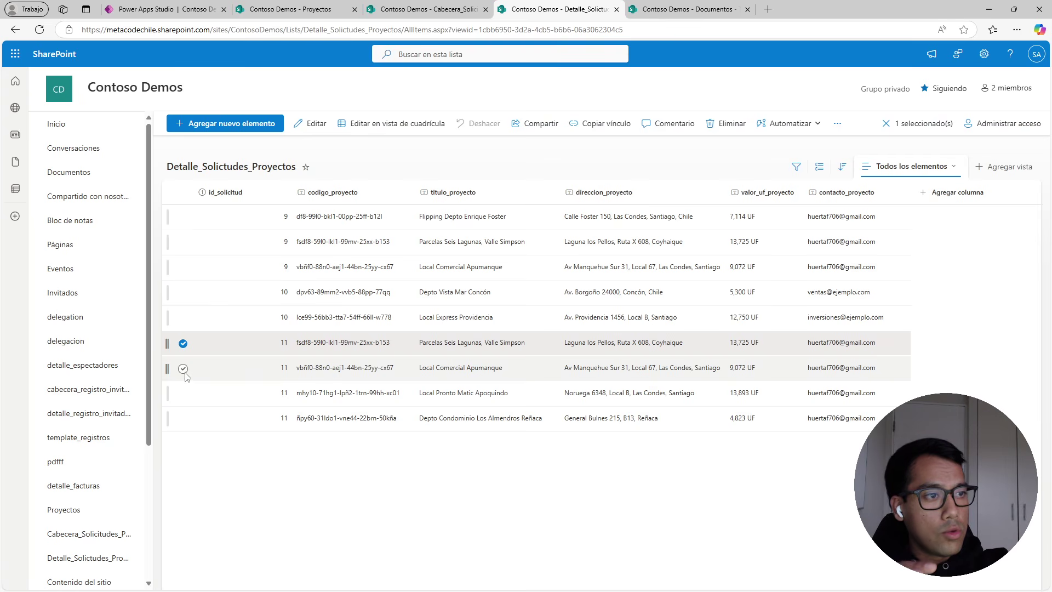
left_click(183, 368)
left_click(182, 393)
left_click(182, 418)
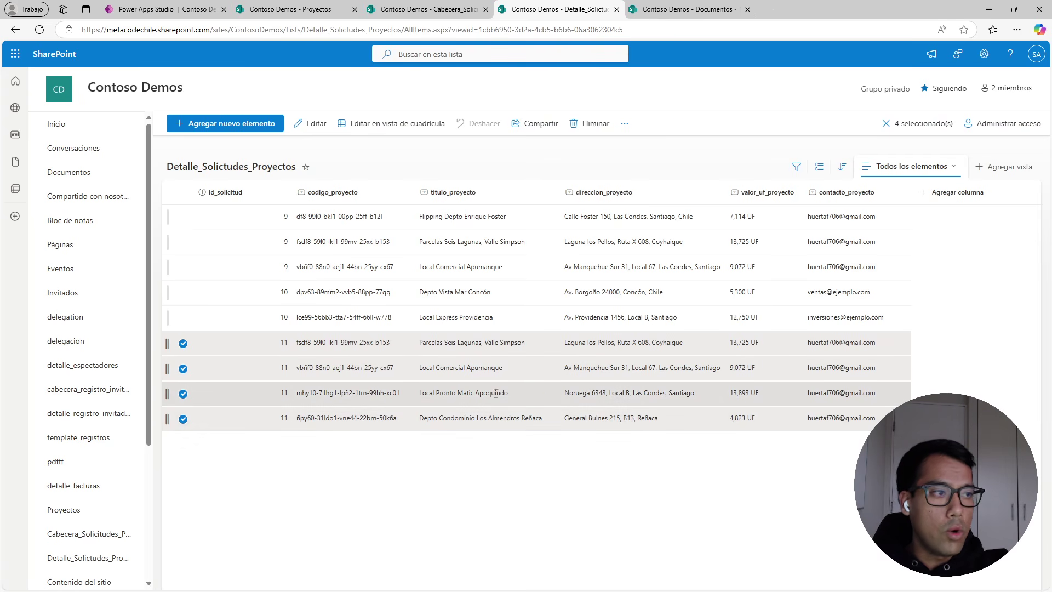
Switch to the Contoso Demos Documentos library and reload it to check for the generated Excel file.
left_click(684, 9)
key("F5")
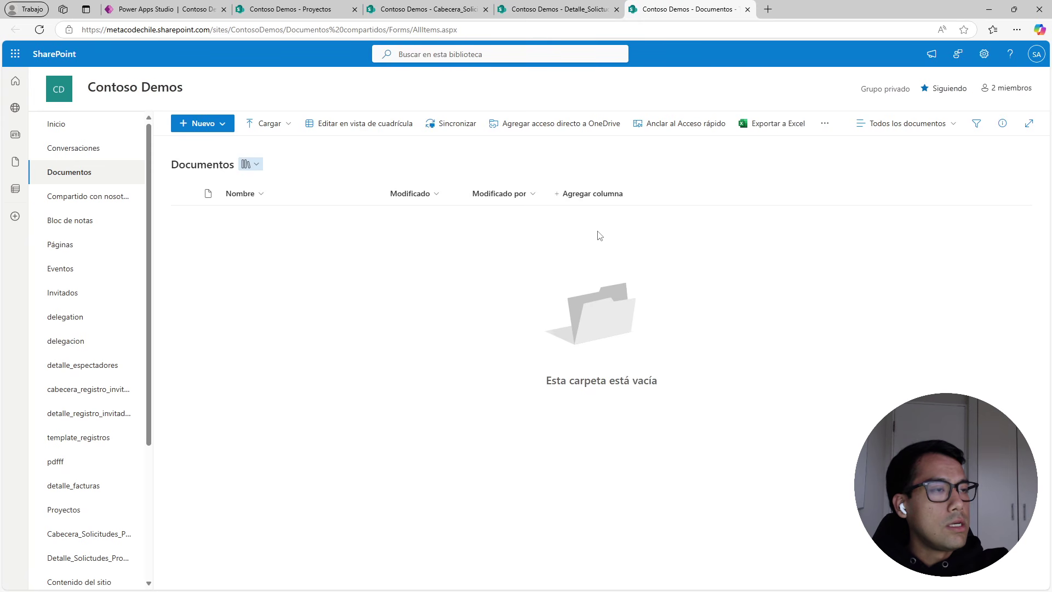
key("F5")
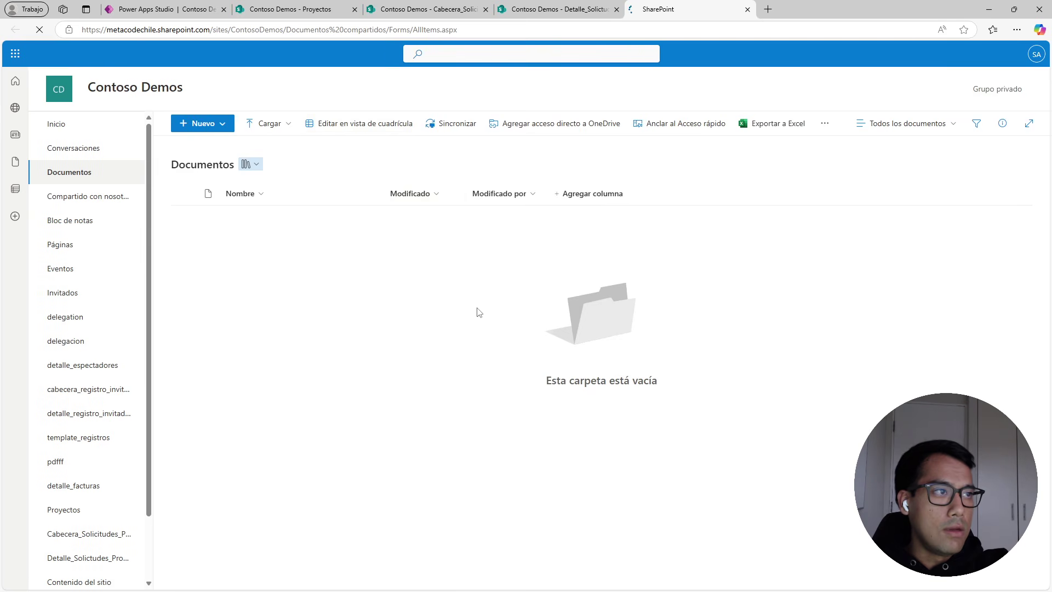
Leave the app editor for the Power Apps home page, open Power Automate from there, and reload the Documentos library again.
key("ctrl+1")
key("ctrl+t")
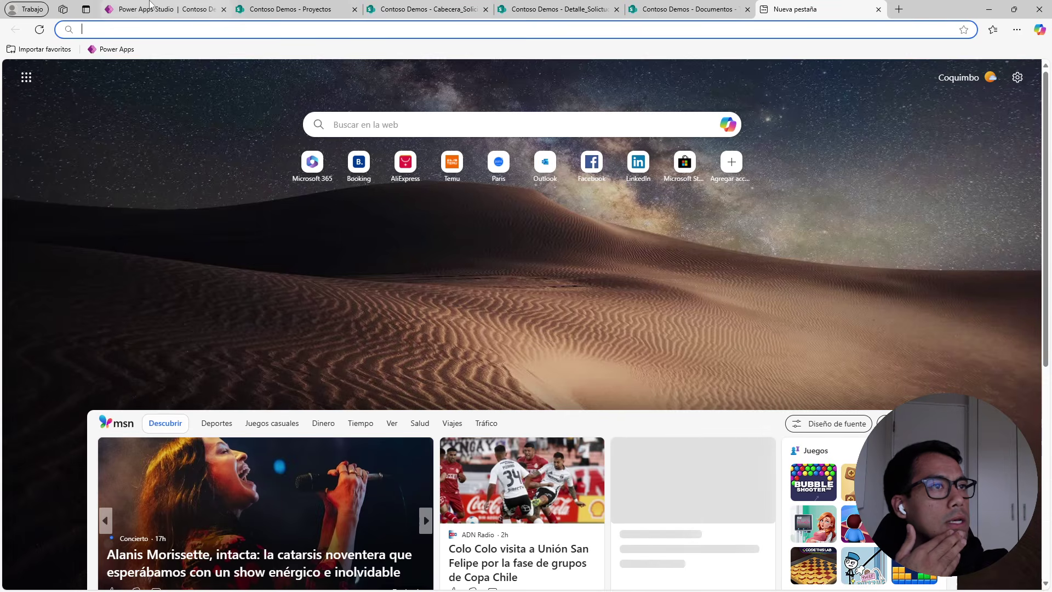
left_click(150, 4)
left_click(15, 29)
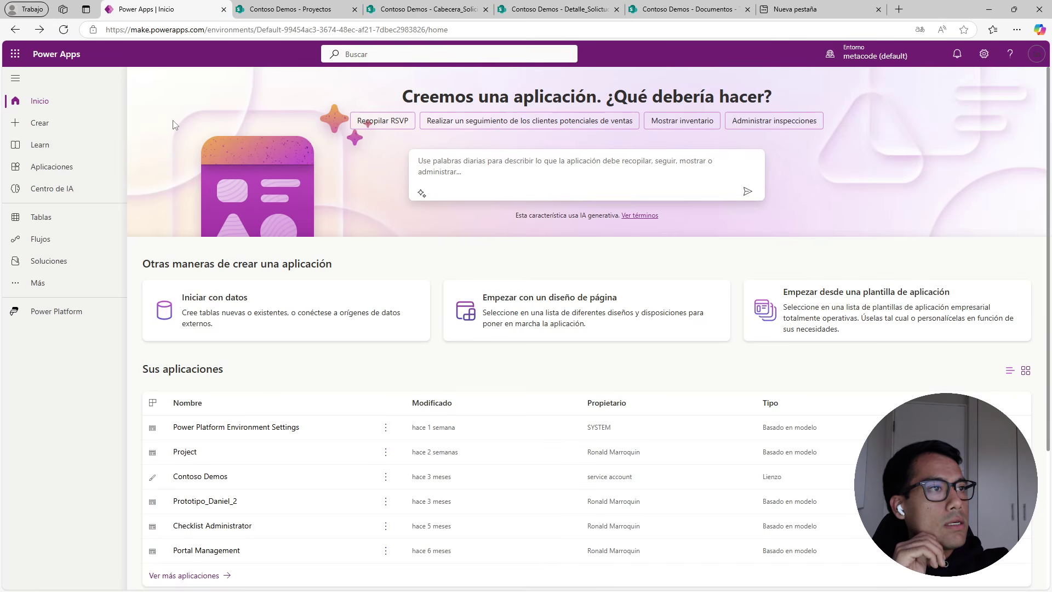
left_click(16, 57)
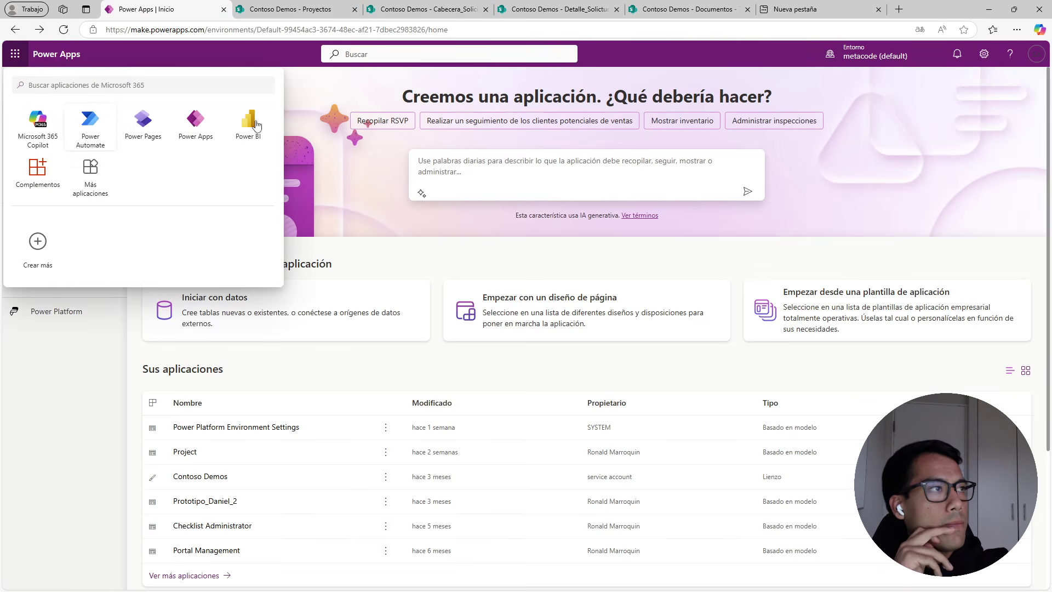
left_click(144, 118)
left_click(751, 9)
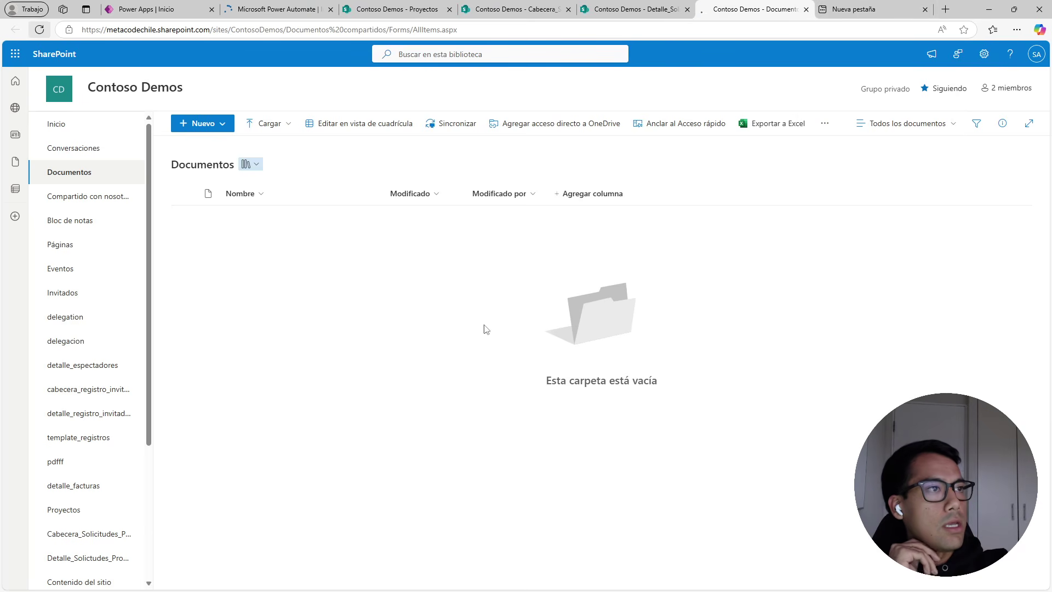
key("F5")
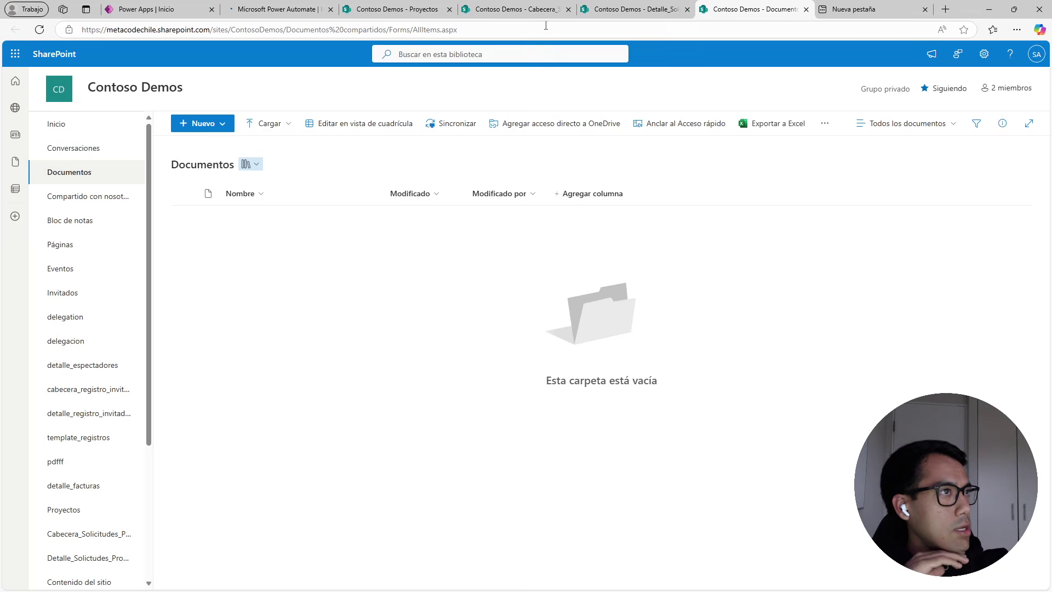
Open the GeneradorExcel flow's details from Mis flujos in Power Automate and refresh its run history.
left_click(277, 9)
left_click(72, 187)
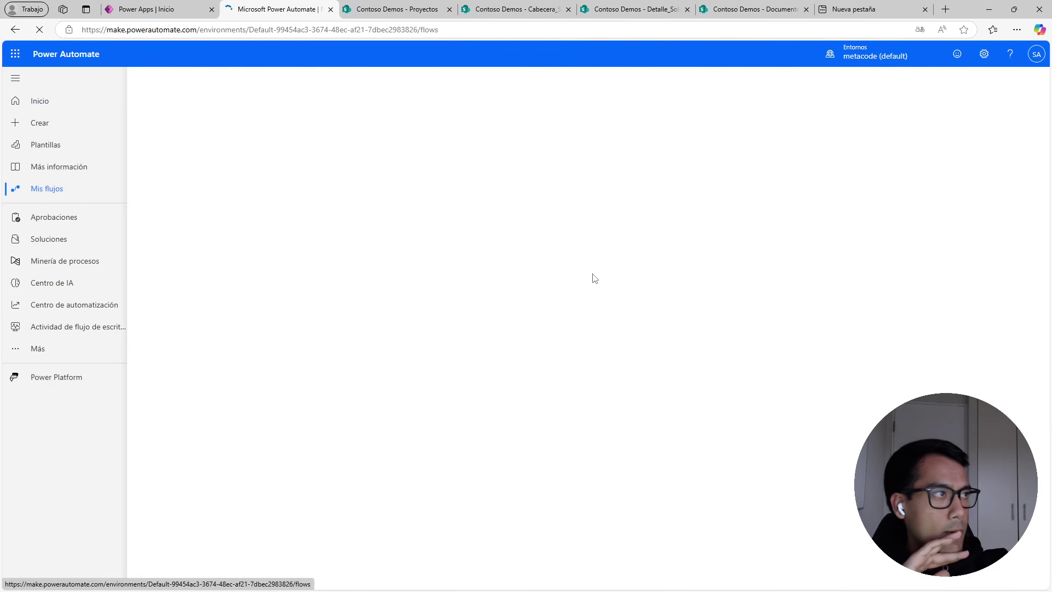
left_click(251, 202)
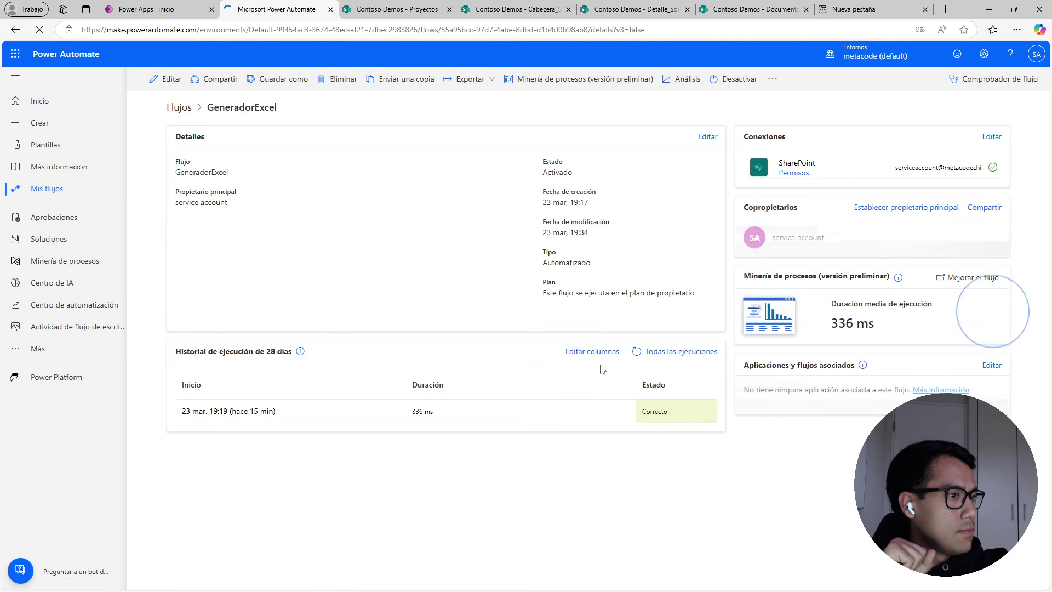
left_click(635, 352)
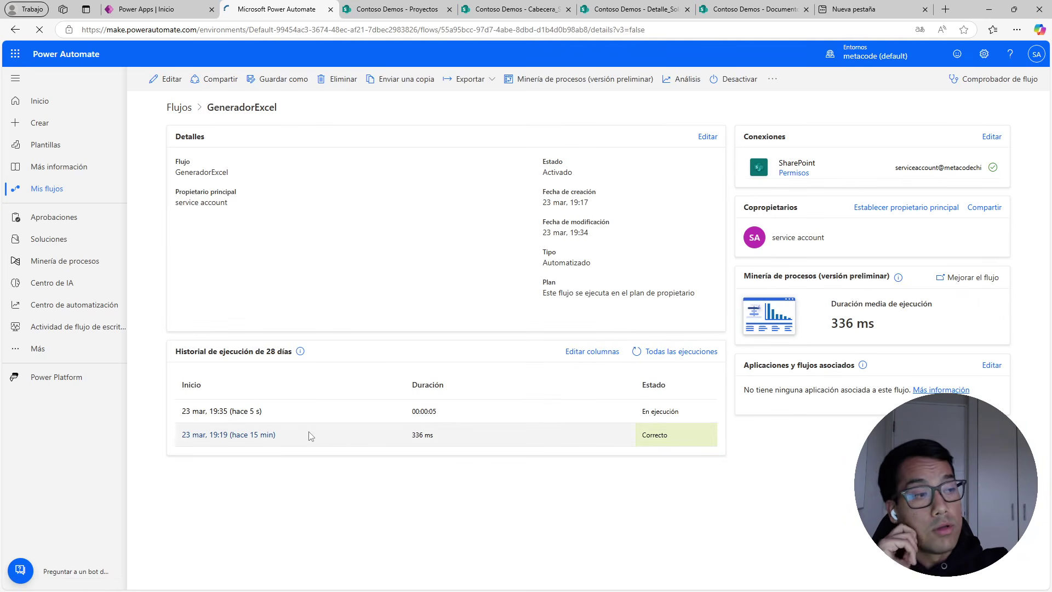
mouse_move(300, 357)
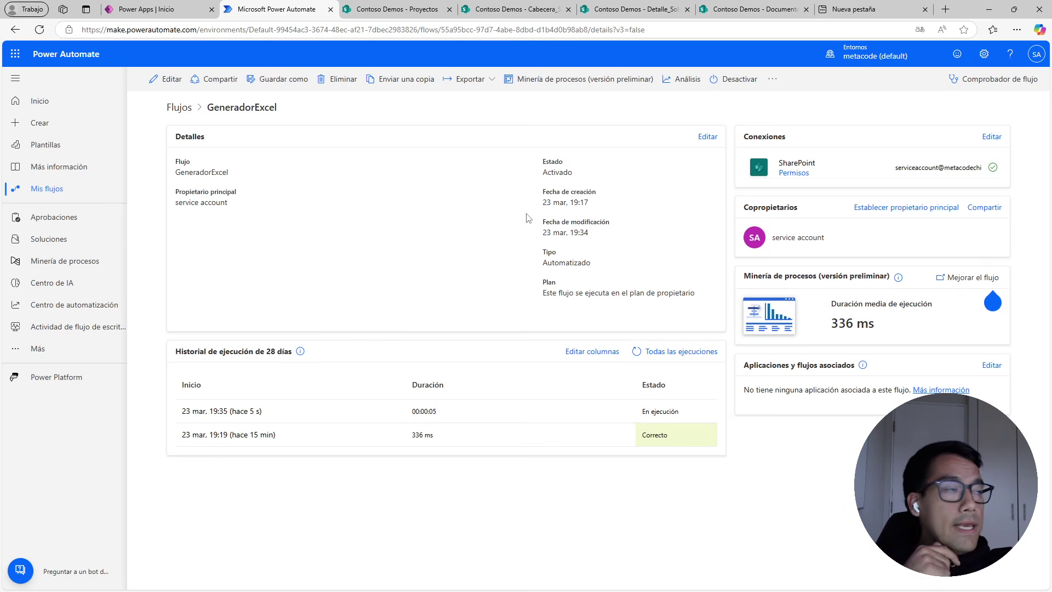
Reload the Documentos library in SharePoint and open the ProyectoExport03_23_2025 10_35 PM workbook.
left_click(766, 5)
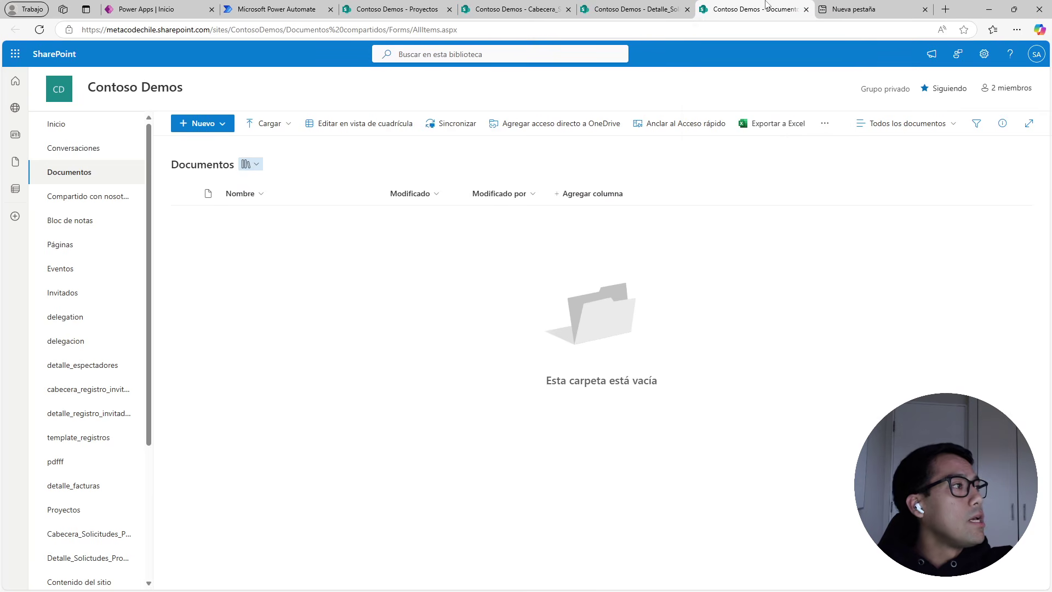
left_click(39, 30)
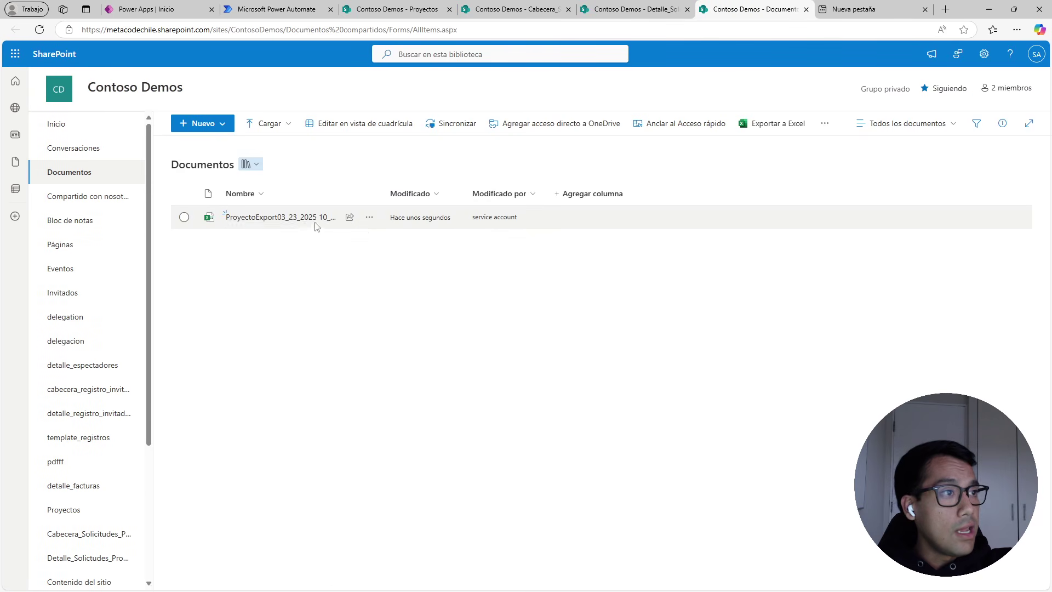
left_click(271, 218)
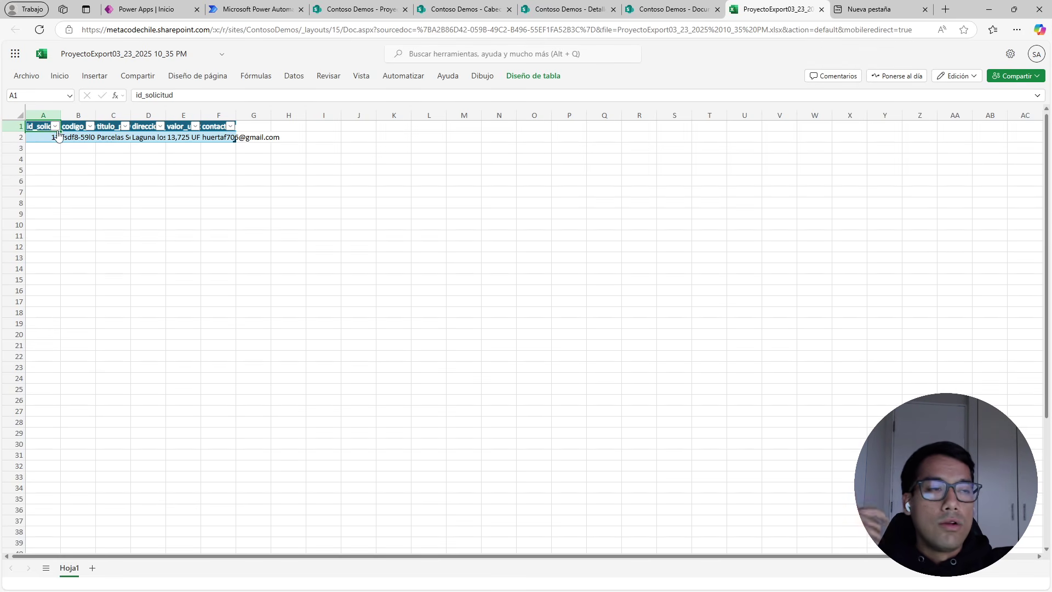
Autofit columns A to F of the Proyectos table to their contents and deselect them.
left_click_drag(43, 115, 236, 116)
double_click(236, 115)
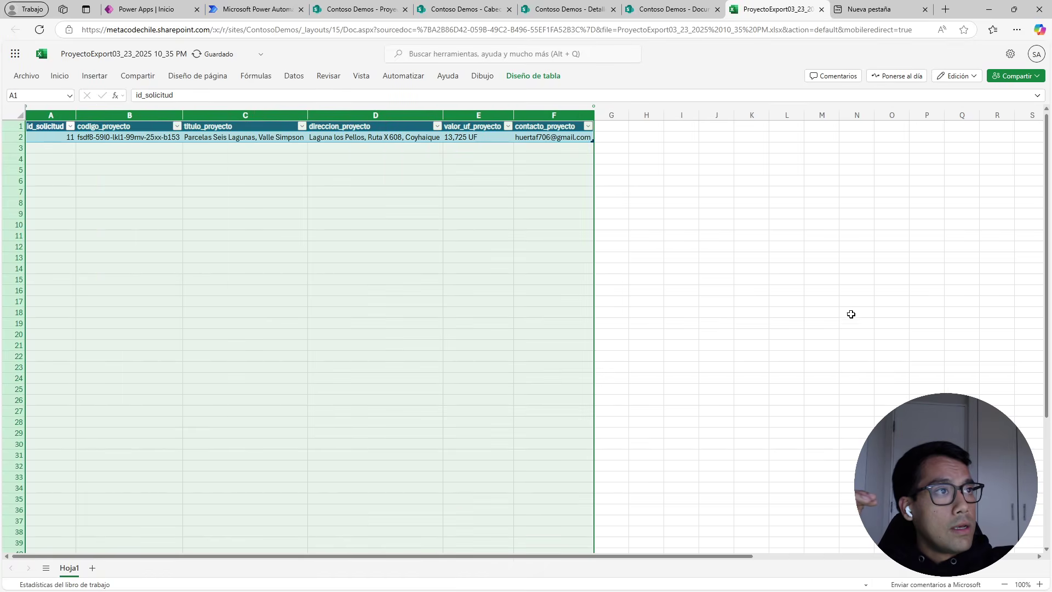
left_click(961, 301)
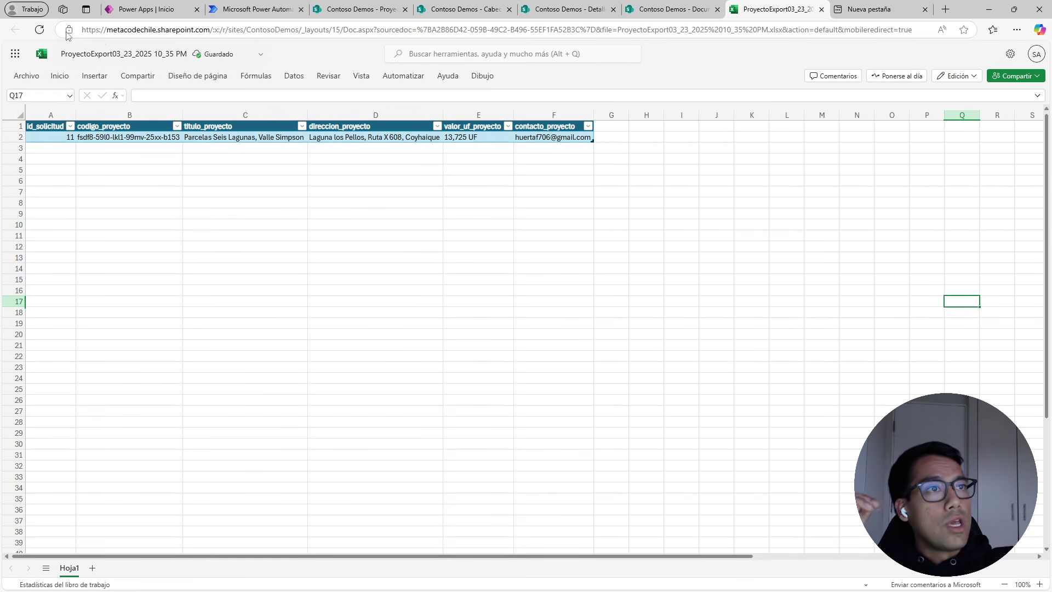